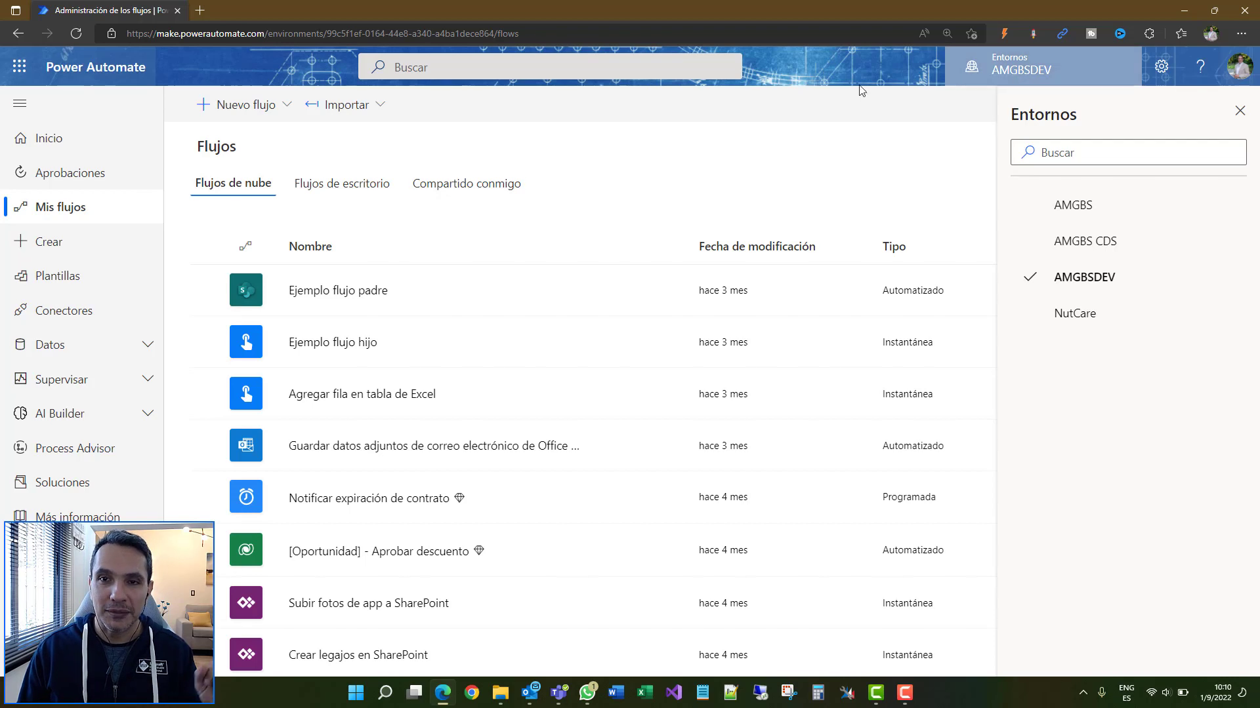
Start a new instant cloud flow from scratch and name it "Validación NPS"
{"action": "left_click", "coordinate": [995, 84]}
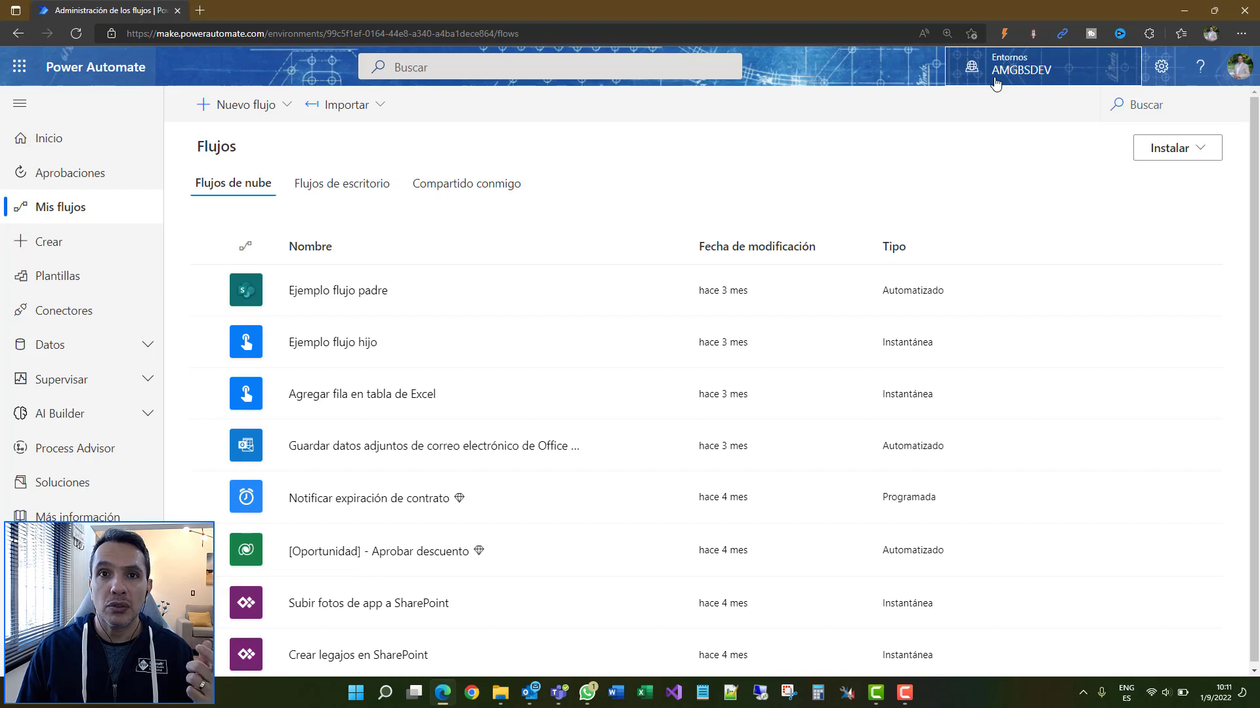
{"action": "left_click", "coordinate": [253, 109]}
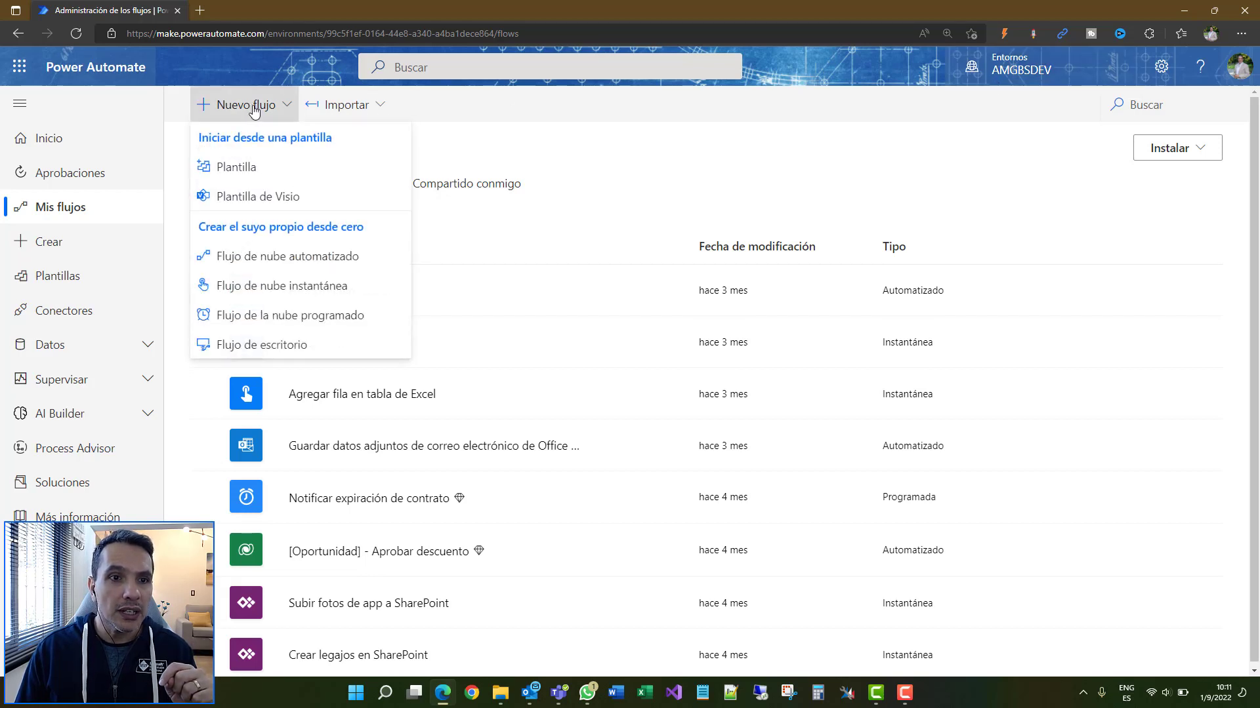
{"action": "left_click", "coordinate": [269, 291]}
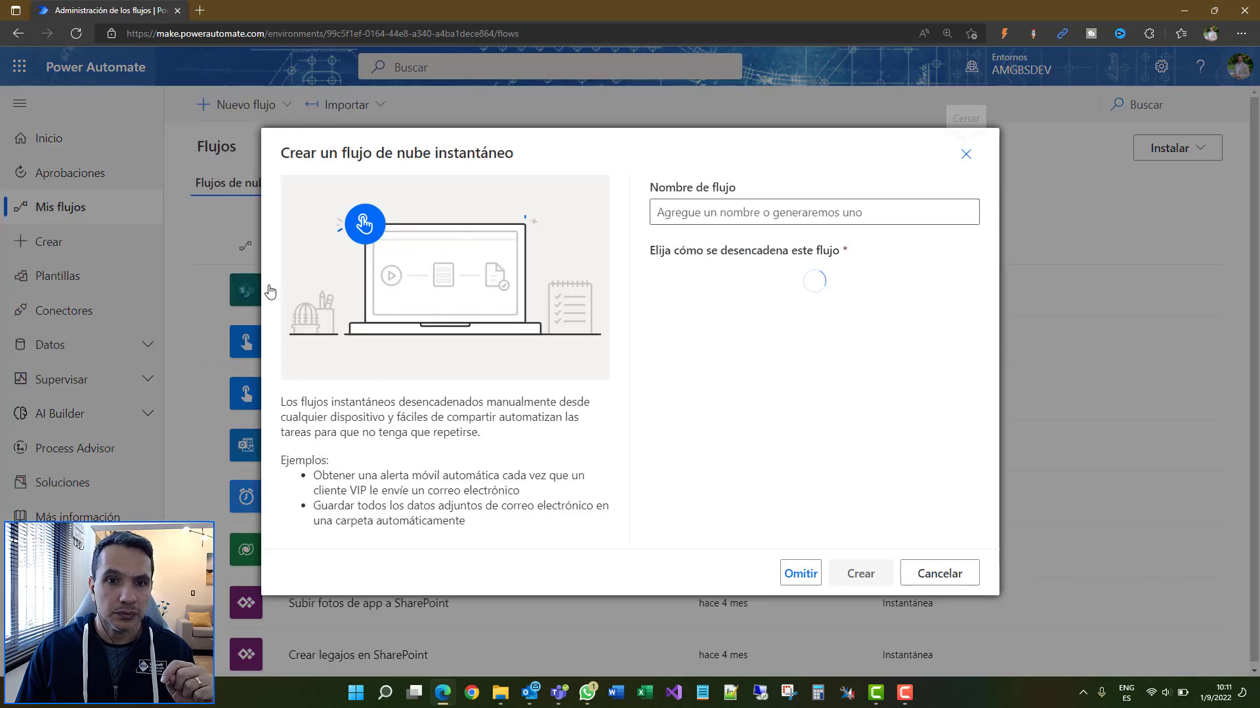
{"action": "left_click", "coordinate": [730, 217]}
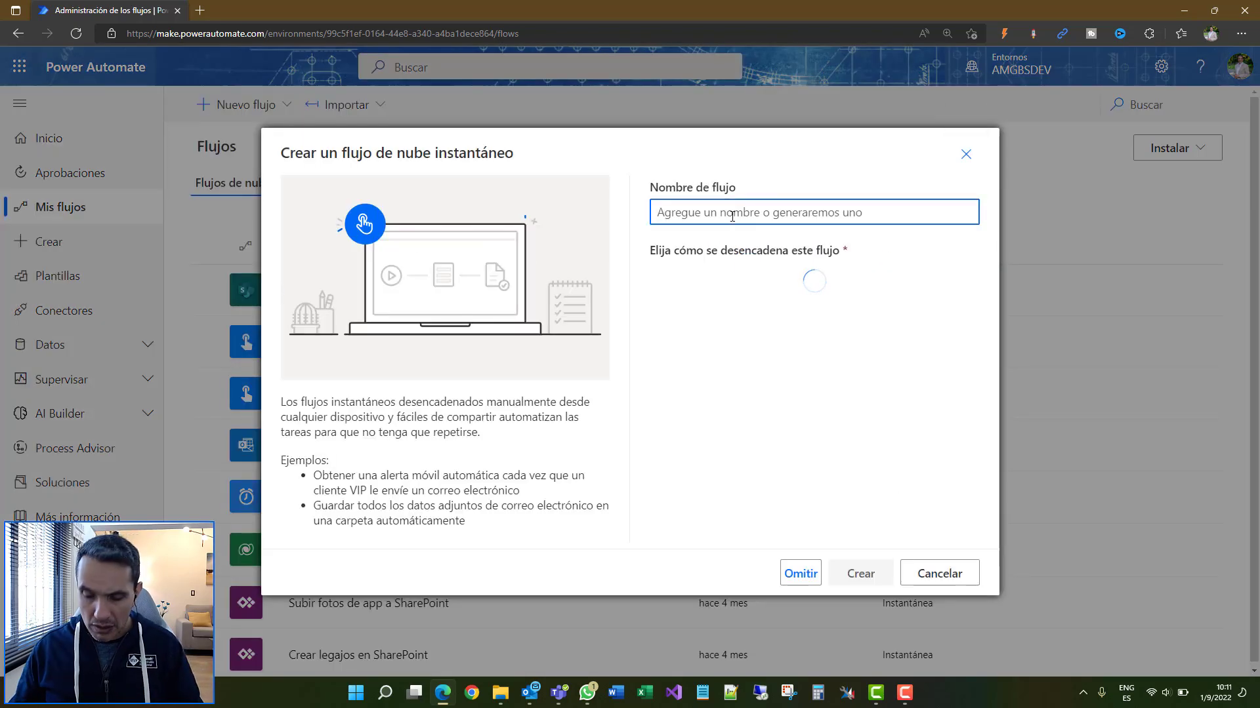
{"action": "type", "text": "Ed"}
{"action": "key", "text": "BackSpace"}
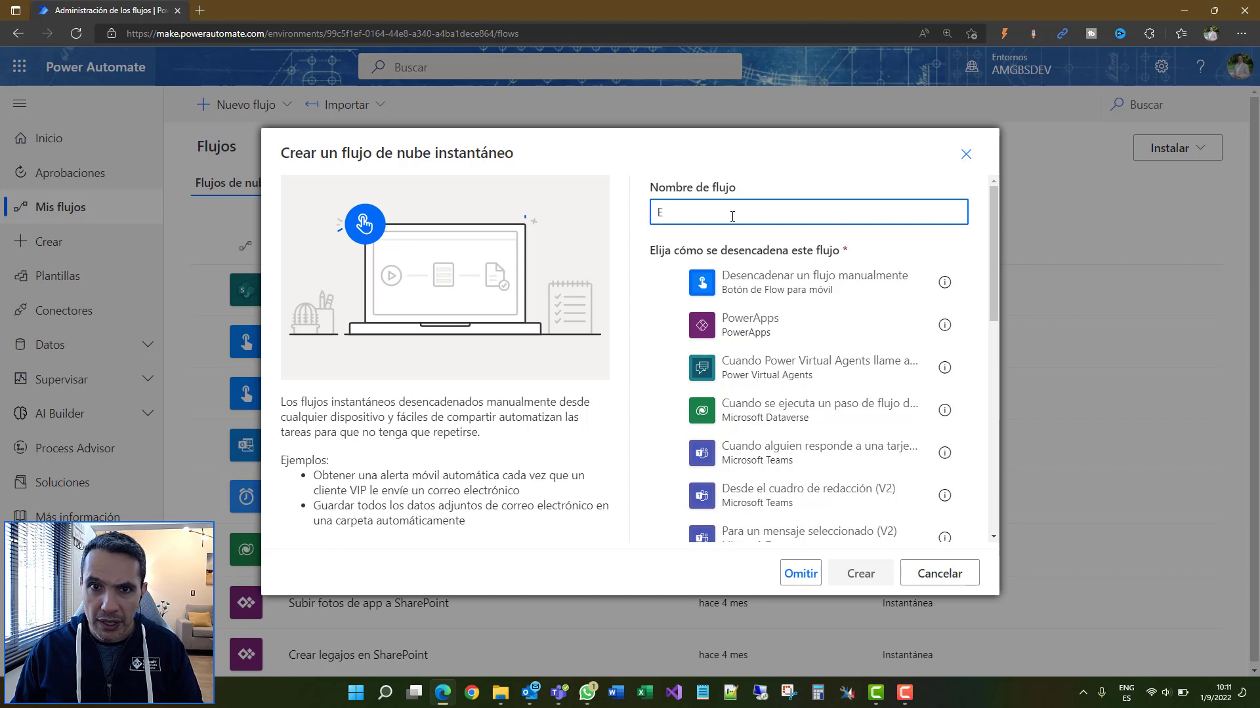
{"action": "key", "text": "BackSpace"}
{"action": "type", "text": "Validaci"}
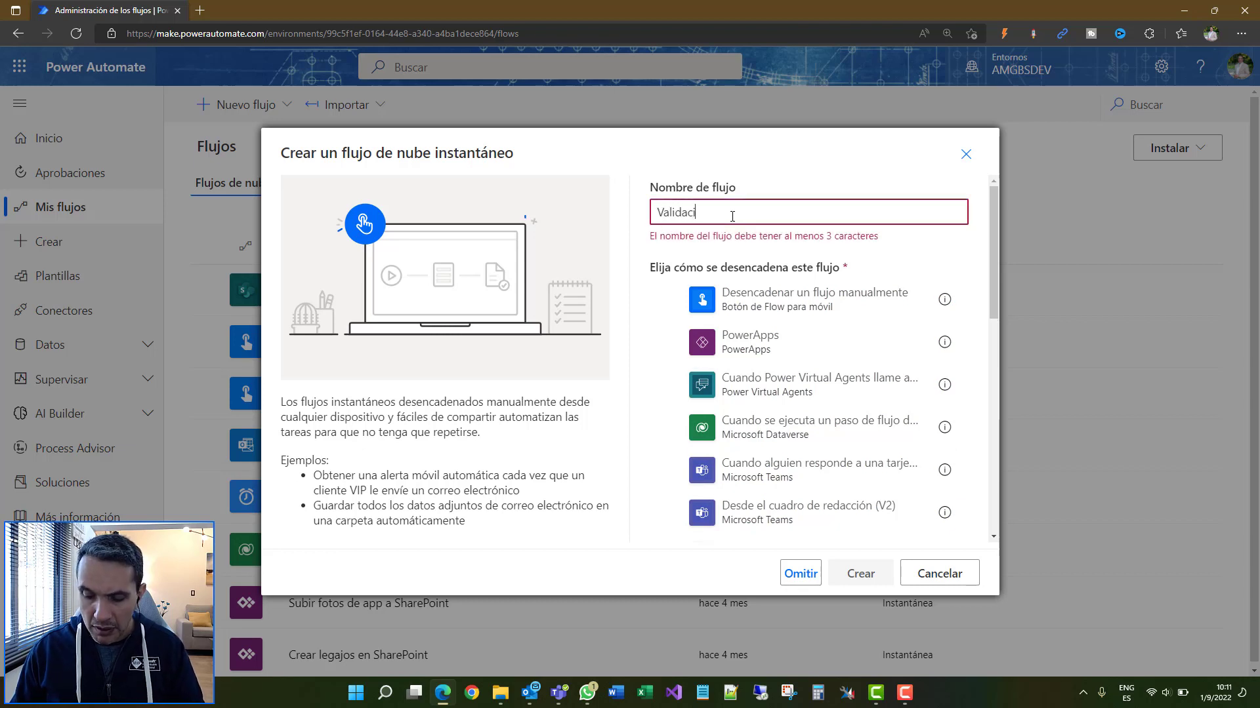
{"action": "type", "text": "ón NPS"}
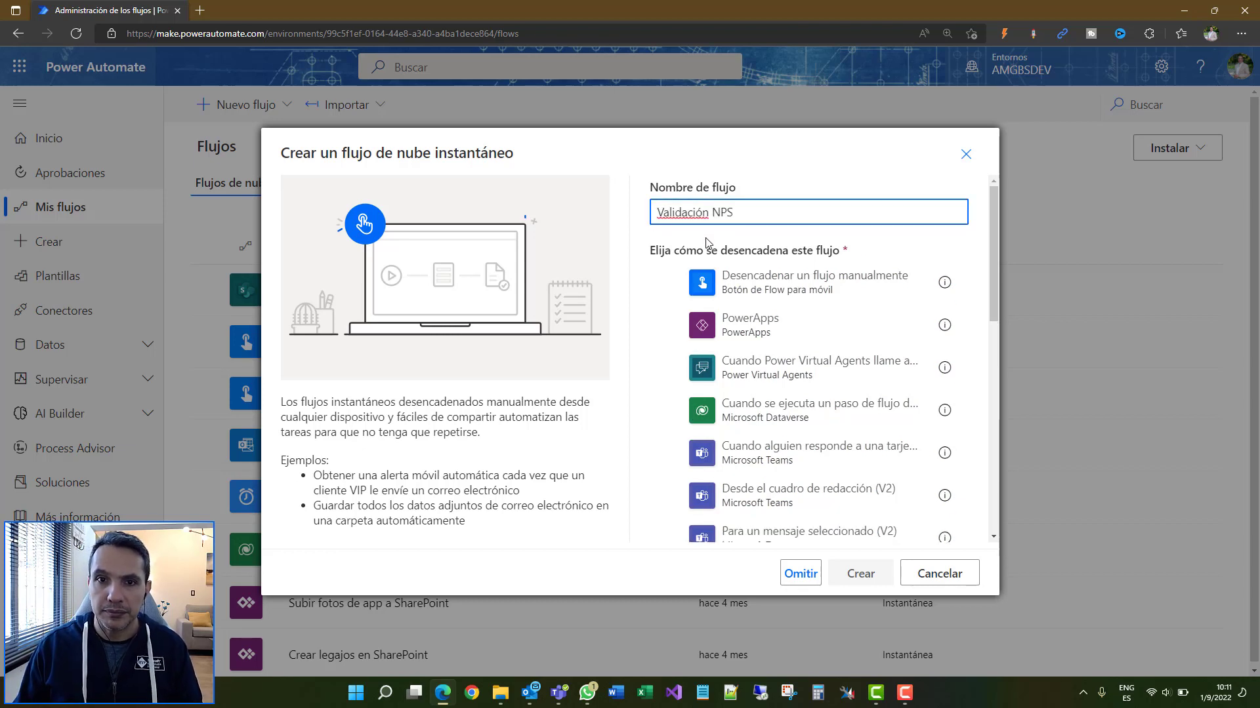
Choose "Desencadenar un flujo manualmente" as the trigger and create the flow
{"action": "left_click", "coordinate": [812, 296]}
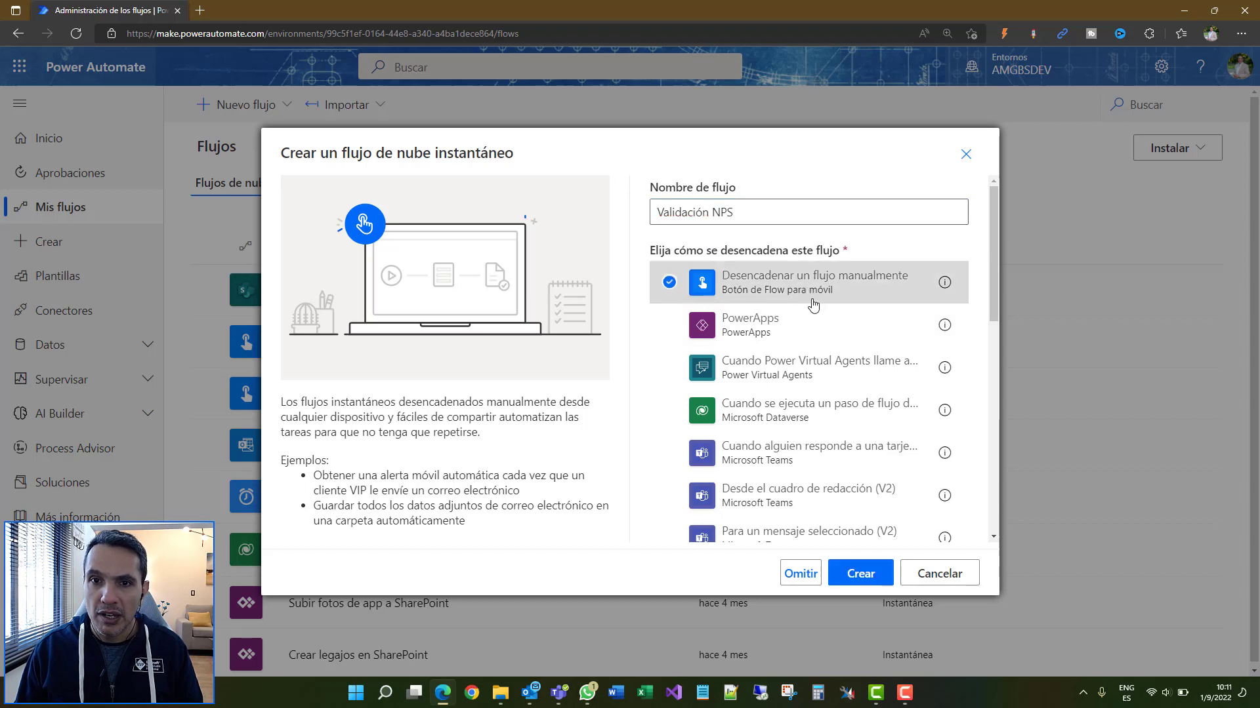
{"action": "scroll", "coordinate": [814, 367], "scroll_direction": "down", "scroll_amount": 3}
{"action": "left_click", "coordinate": [852, 574]}
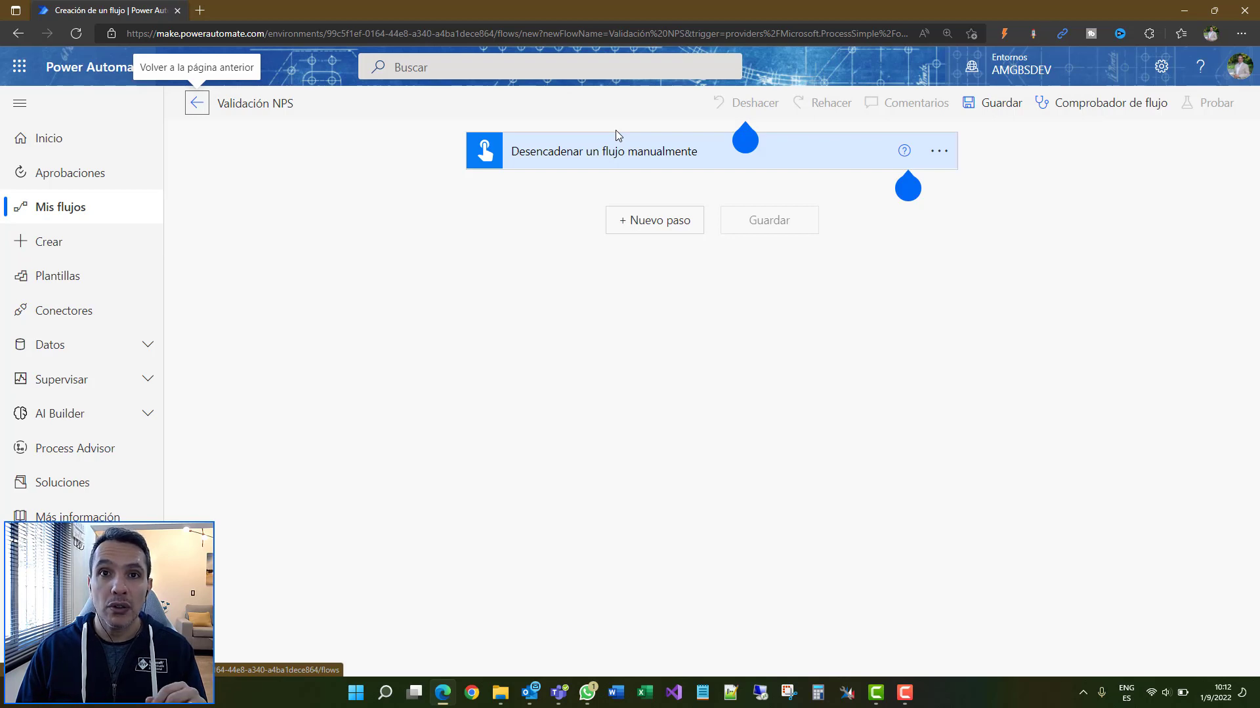
Add a text input named "Correo electrónico" to the manual trigger
{"action": "left_click", "coordinate": [587, 151]}
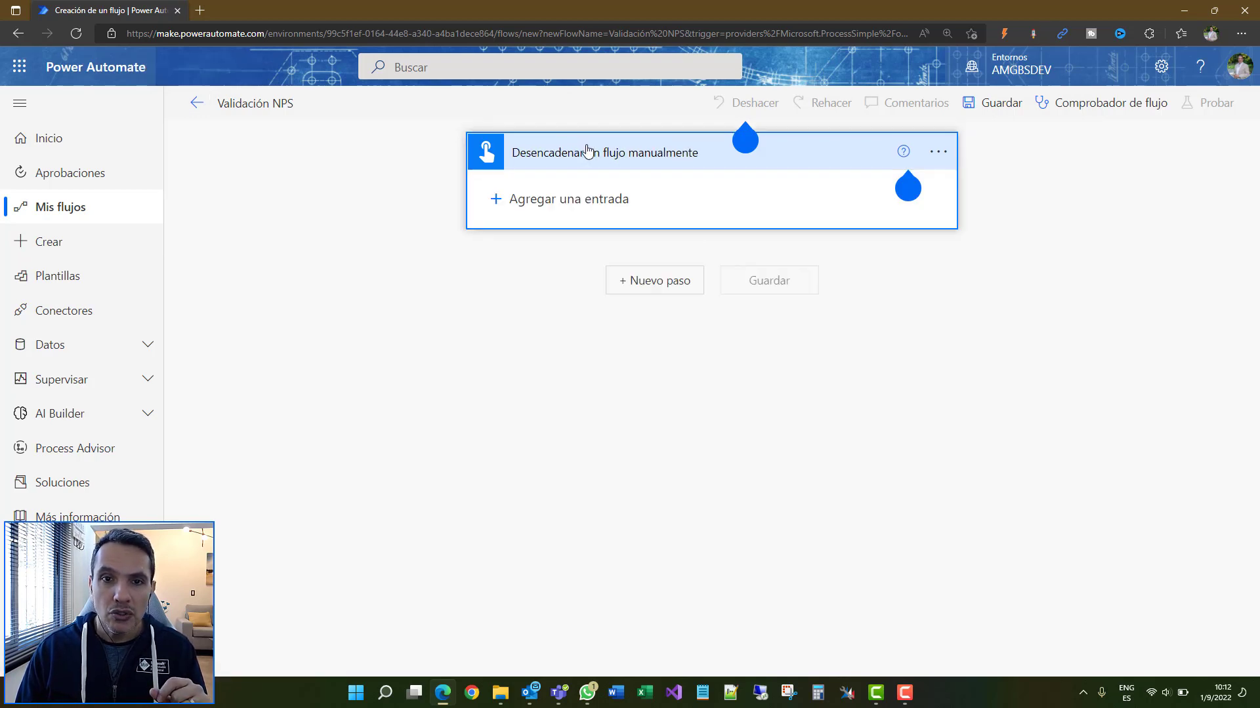
{"action": "left_click", "coordinate": [529, 201]}
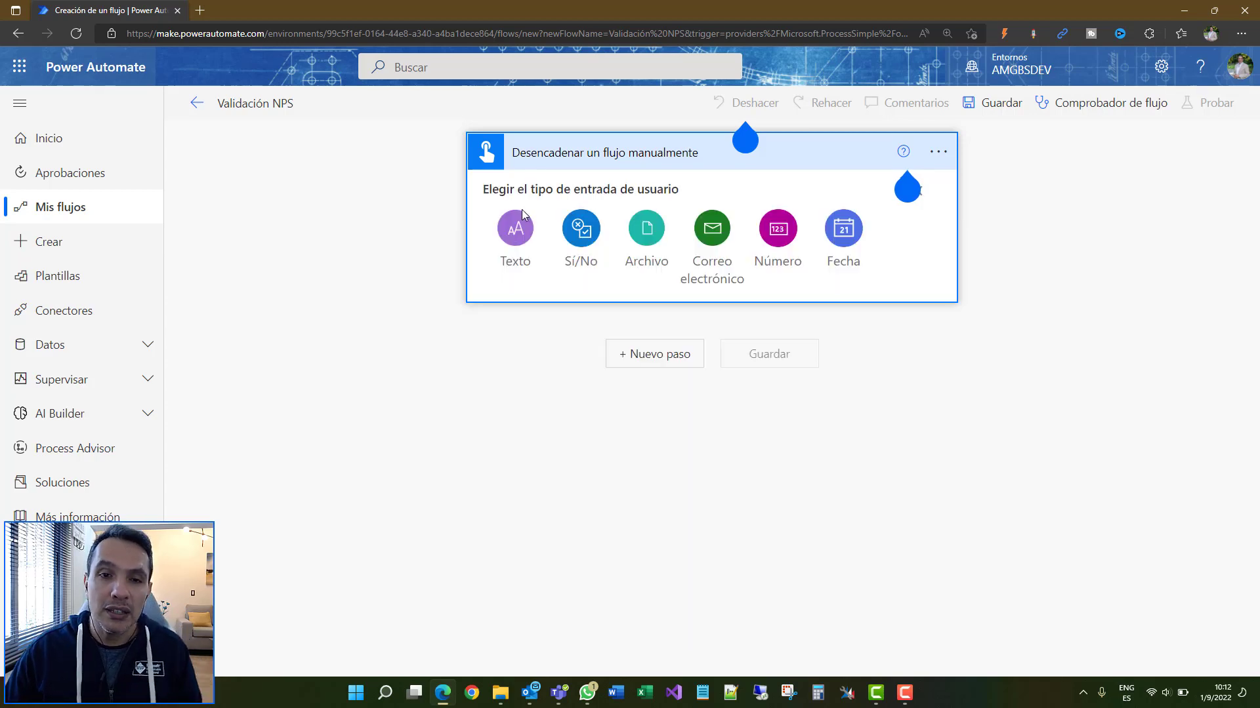
{"action": "left_click", "coordinate": [516, 229]}
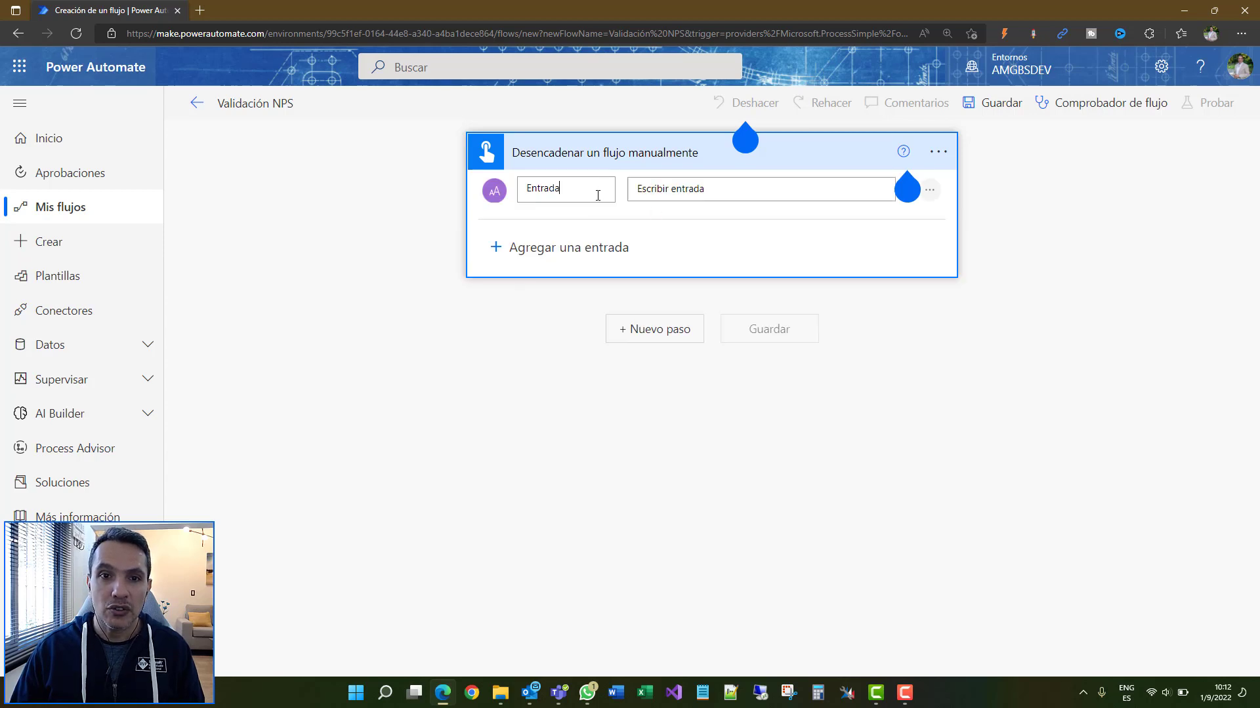
{"action": "key", "text": "ctrl+a"}
{"action": "type", "text": "Corre"}
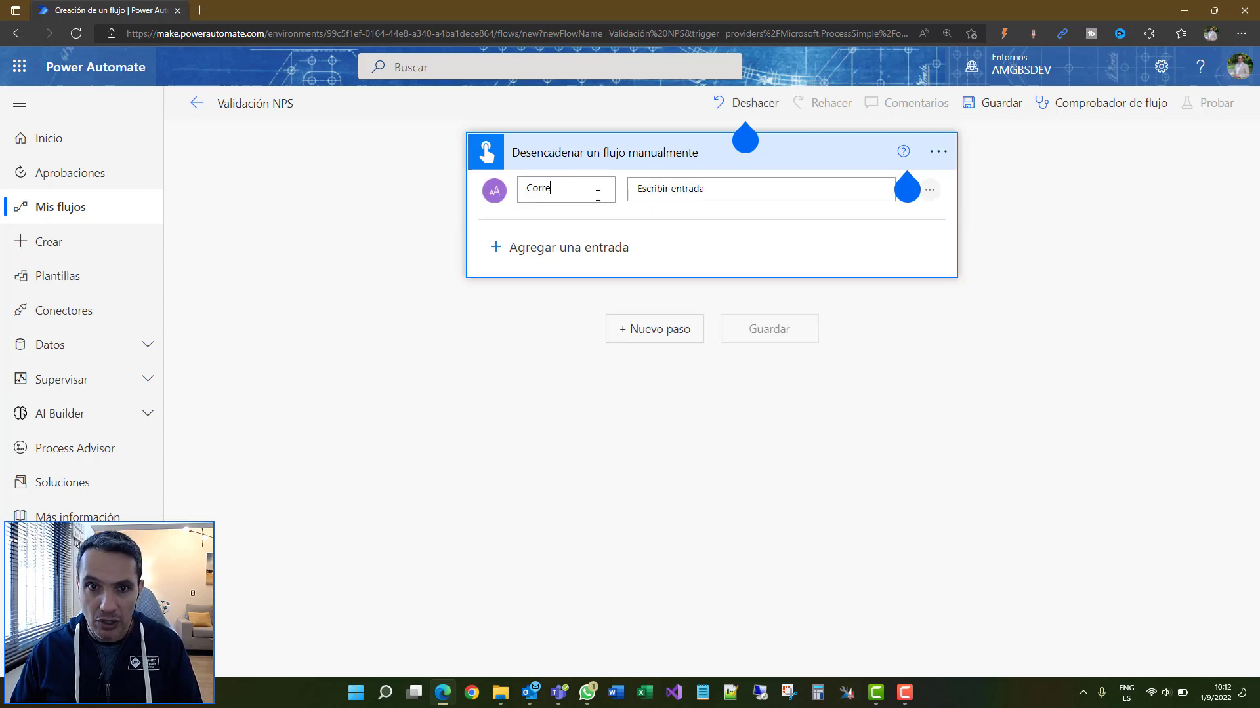
{"action": "type", "text": "o electrónico"}
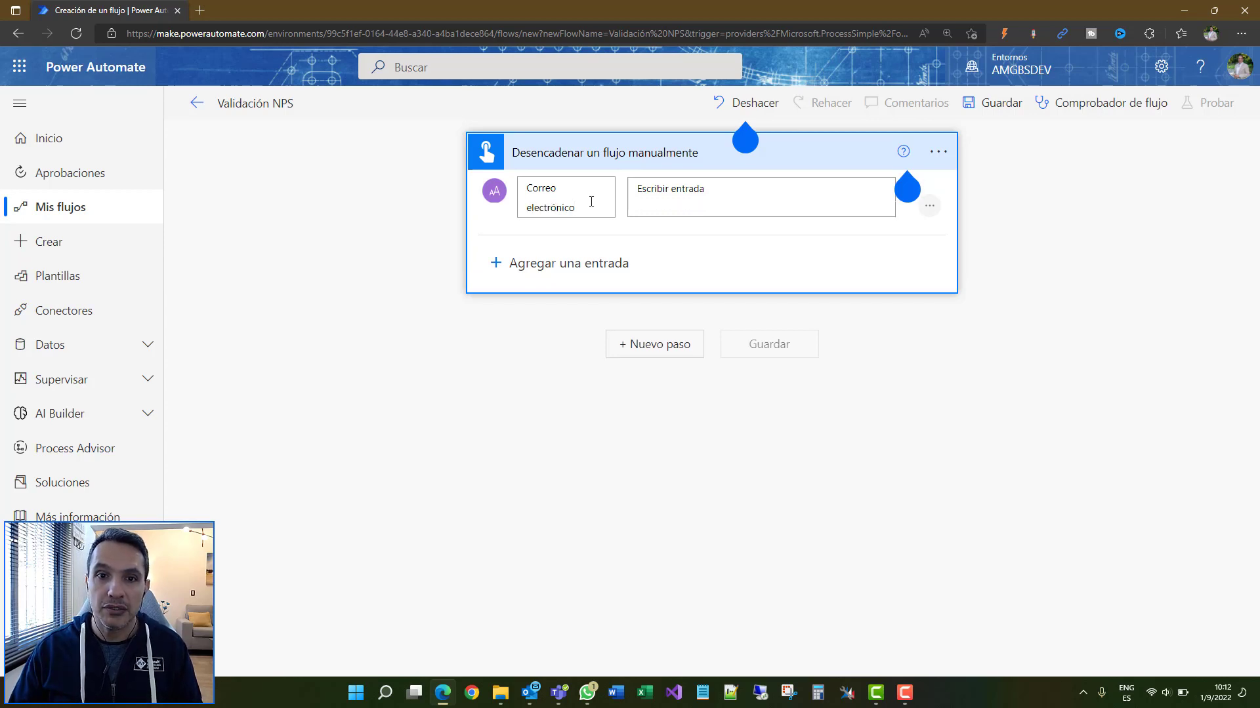
Add a second text input named "Pregunta" to the manual trigger
{"action": "left_click", "coordinate": [587, 262]}
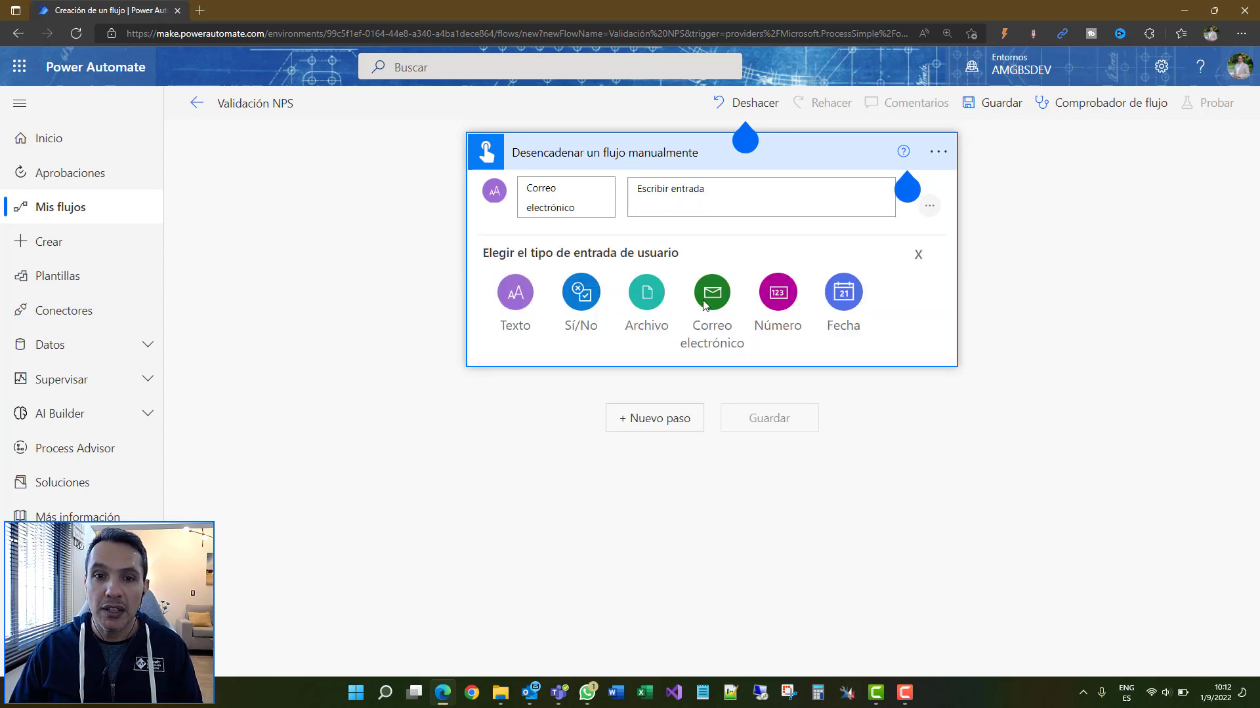
{"action": "left_click", "coordinate": [516, 292]}
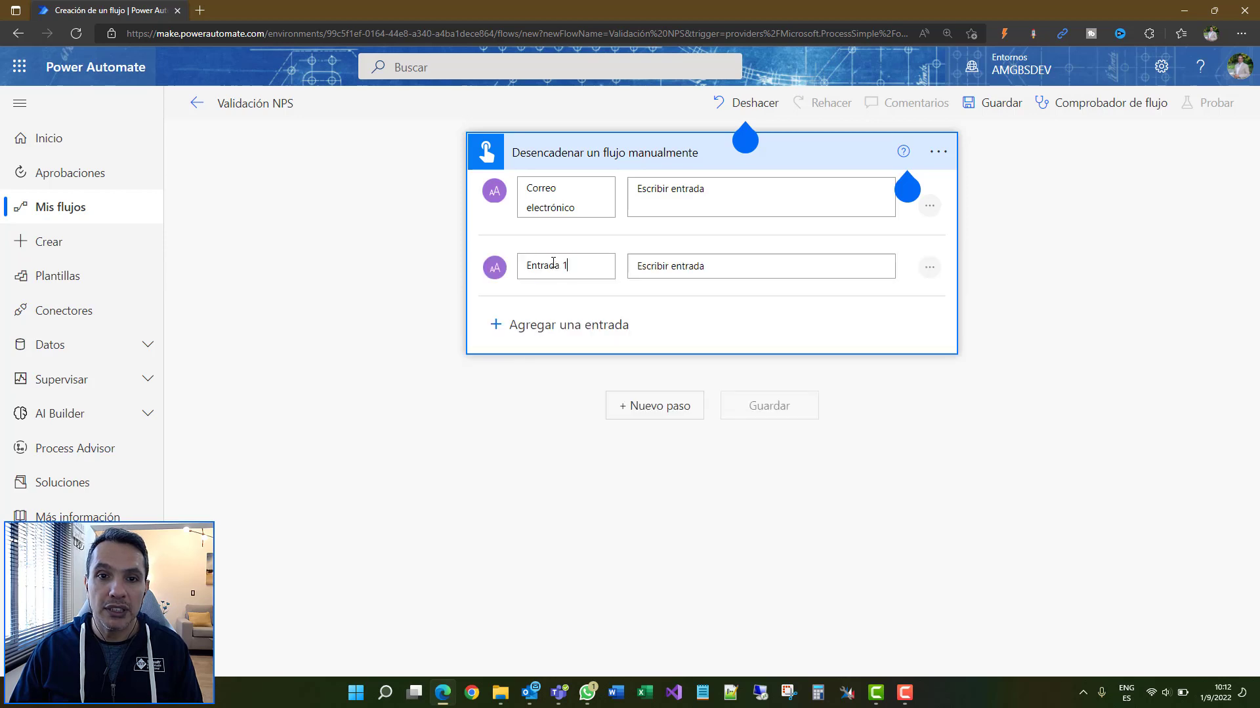
{"action": "left_click_drag", "start_coordinate": [570, 265], "coordinate": [516, 269]}
{"action": "type", "text": "Pregunta"}
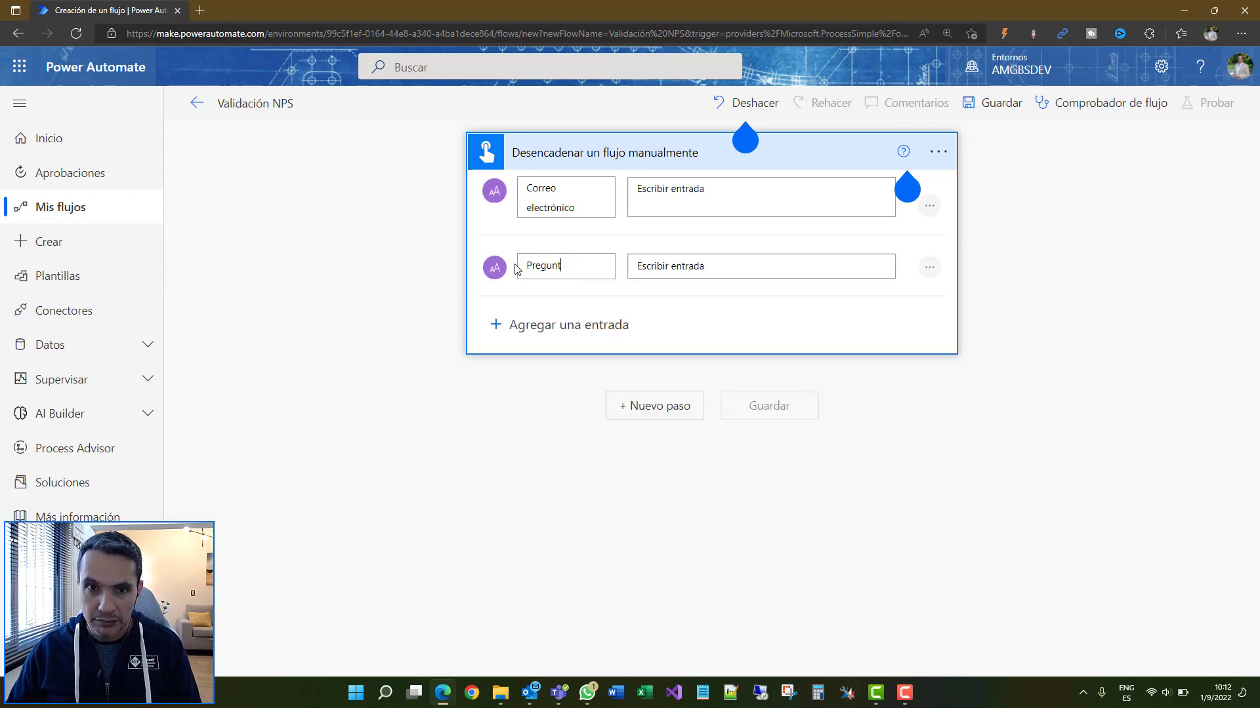
Add a number input named "Calificación" to the manual trigger
{"action": "left_click", "coordinate": [510, 323]}
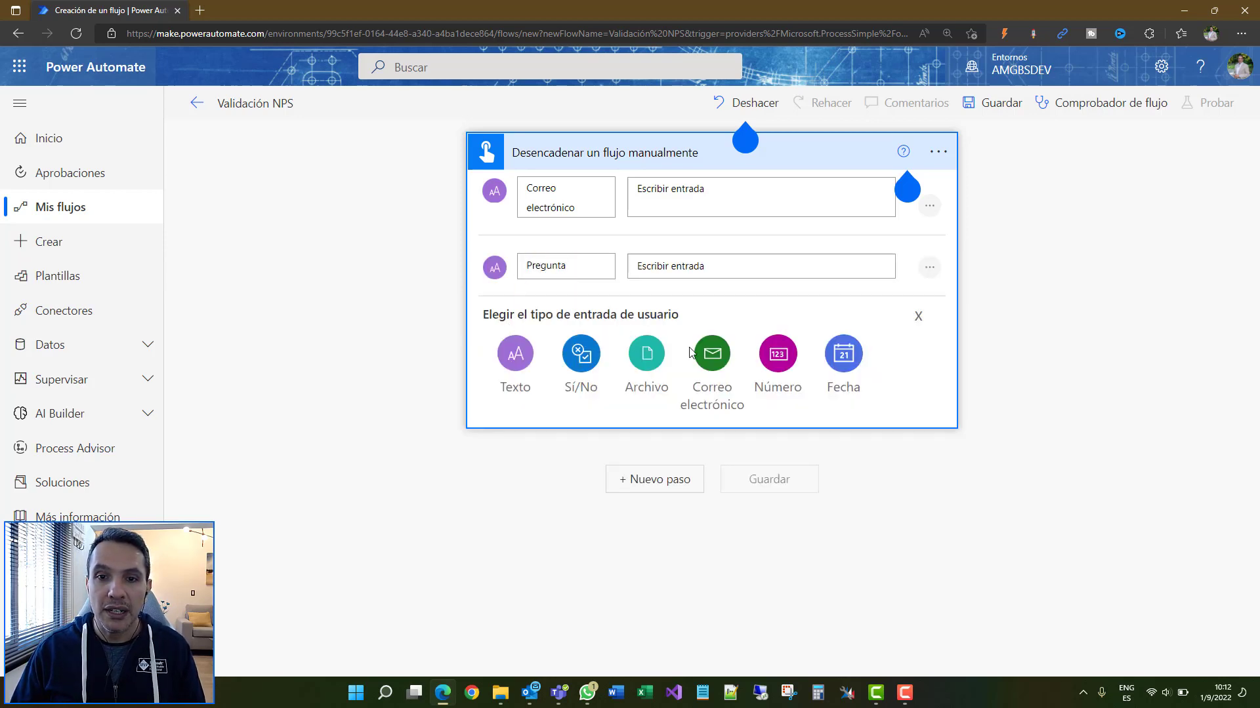
{"action": "left_click", "coordinate": [771, 368]}
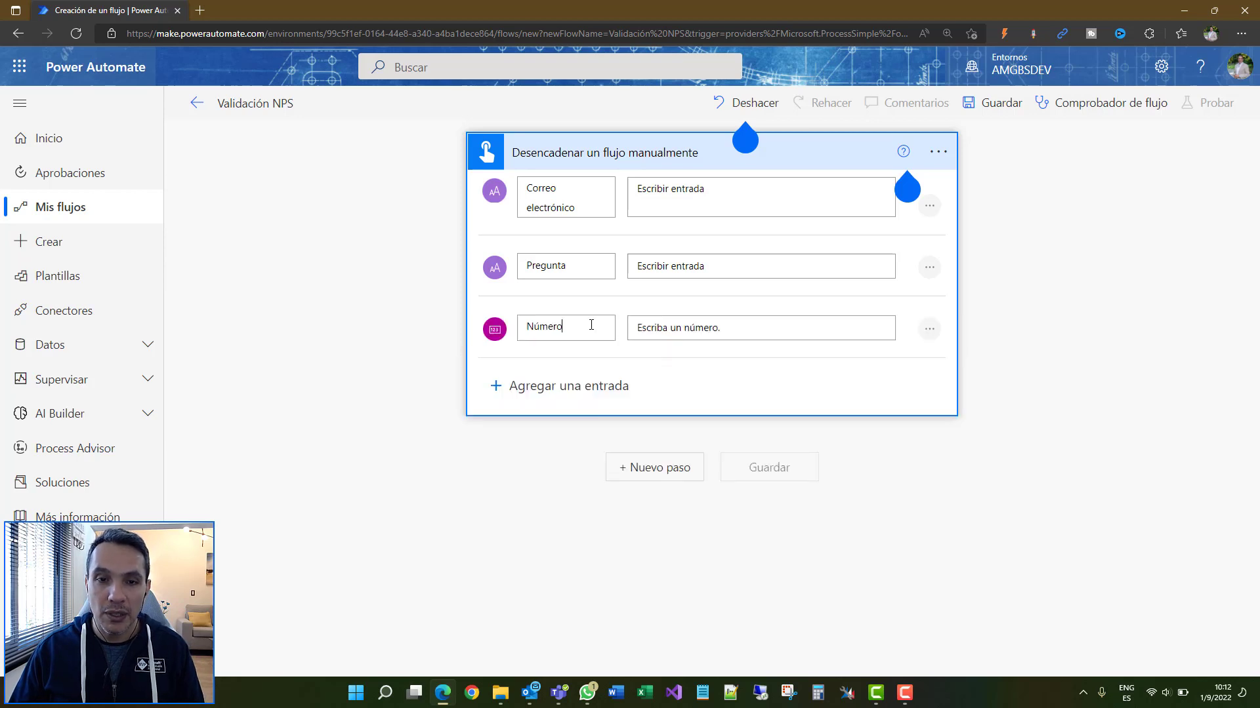
{"action": "left_click", "coordinate": [591, 324]}
{"action": "type", "text": "califi"}
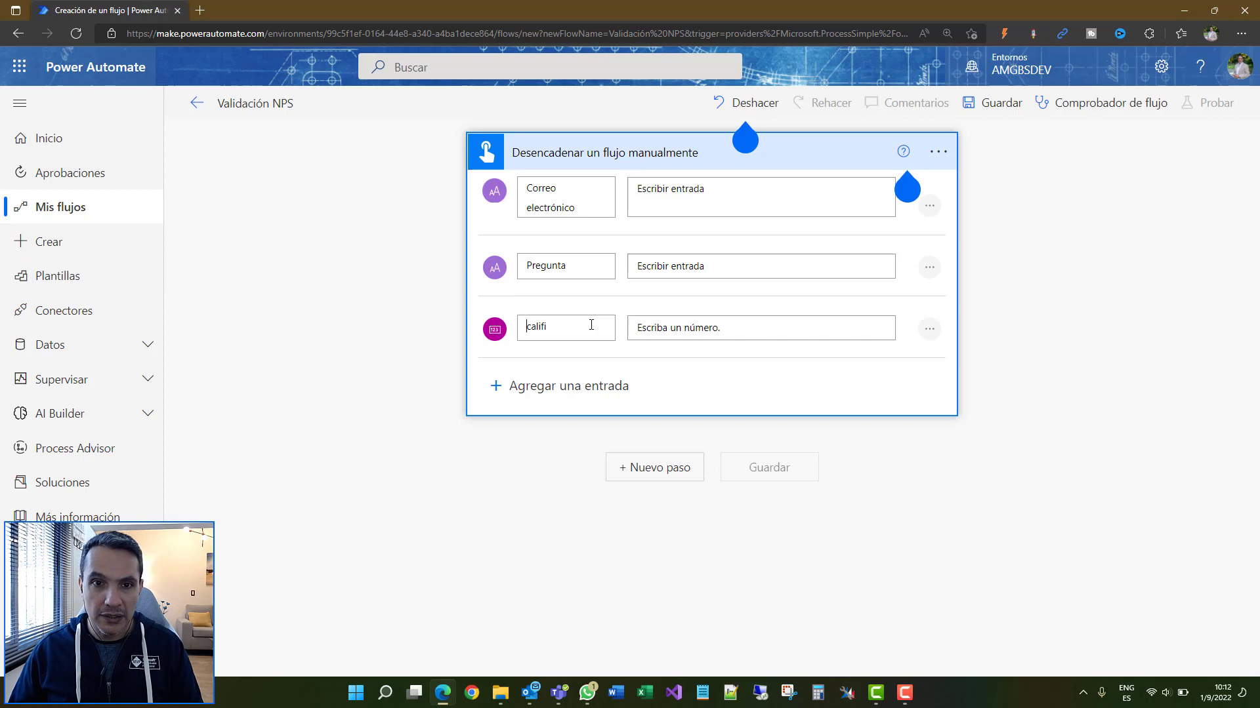
{"action": "key", "text": "Delete"}
{"action": "type", "text": "C"}
{"action": "key", "text": "End"}
{"action": "type", "text": "caci"}
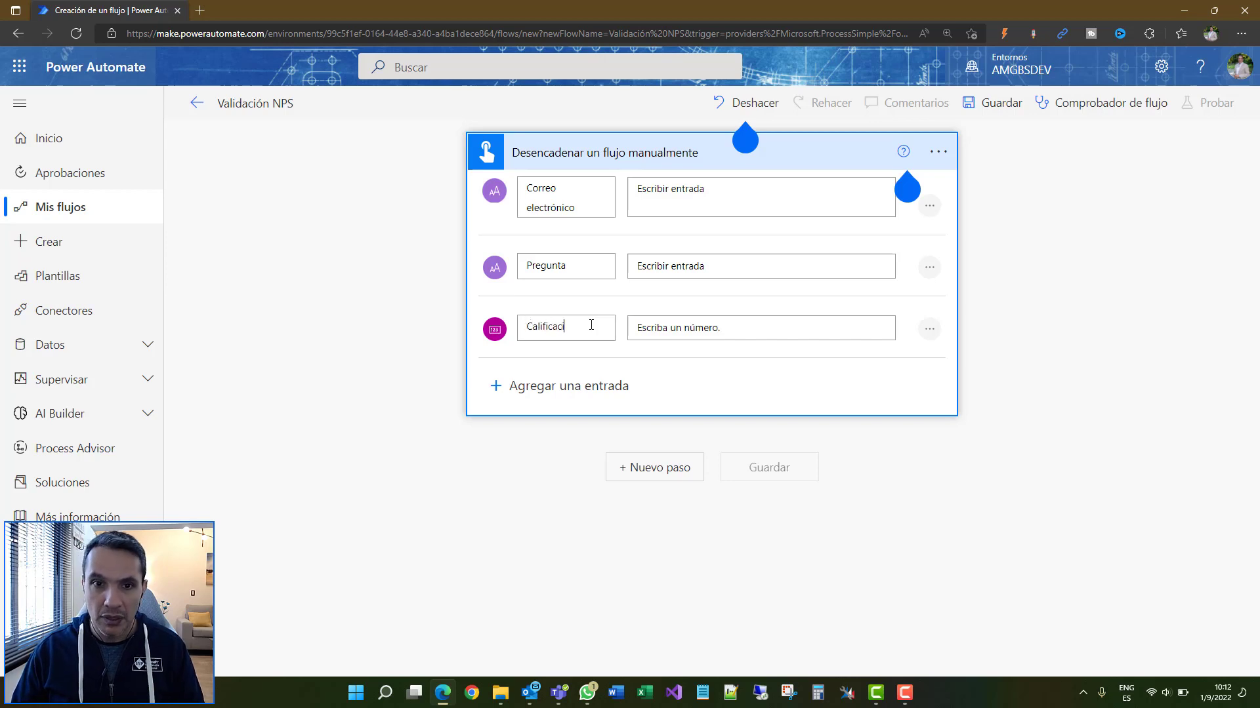
{"action": "type", "text": "ón"}
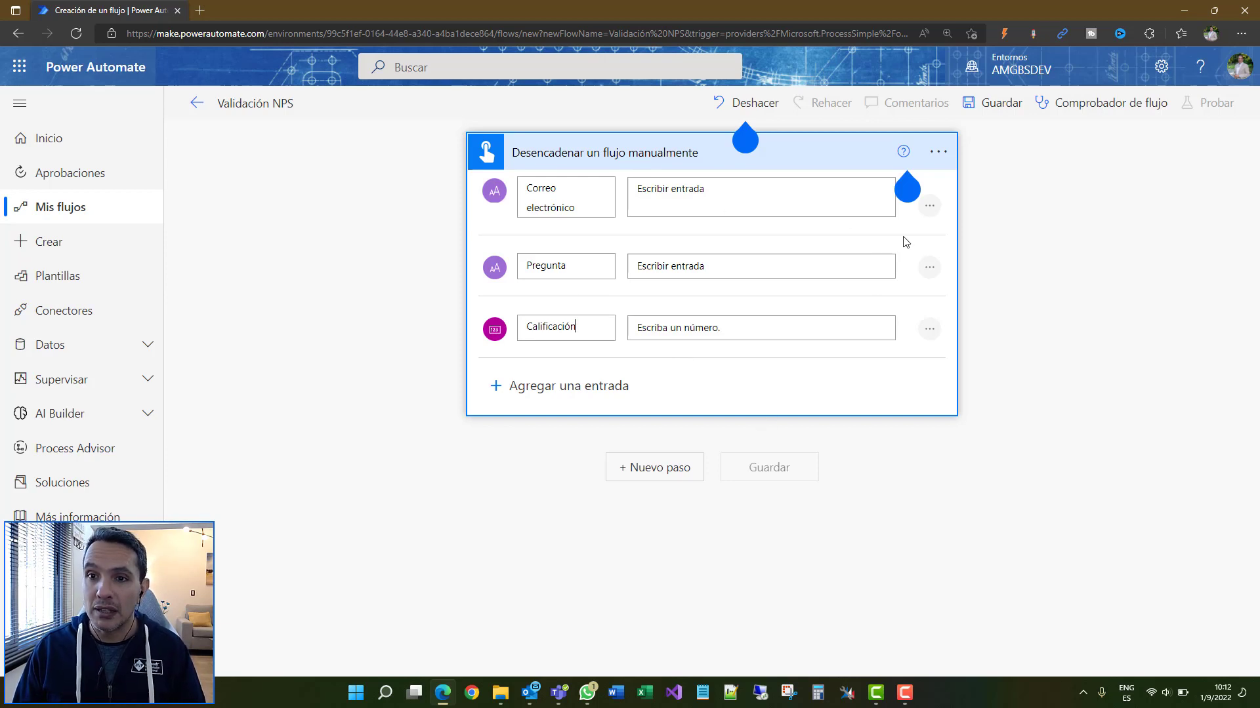
{"action": "left_click", "coordinate": [930, 208]}
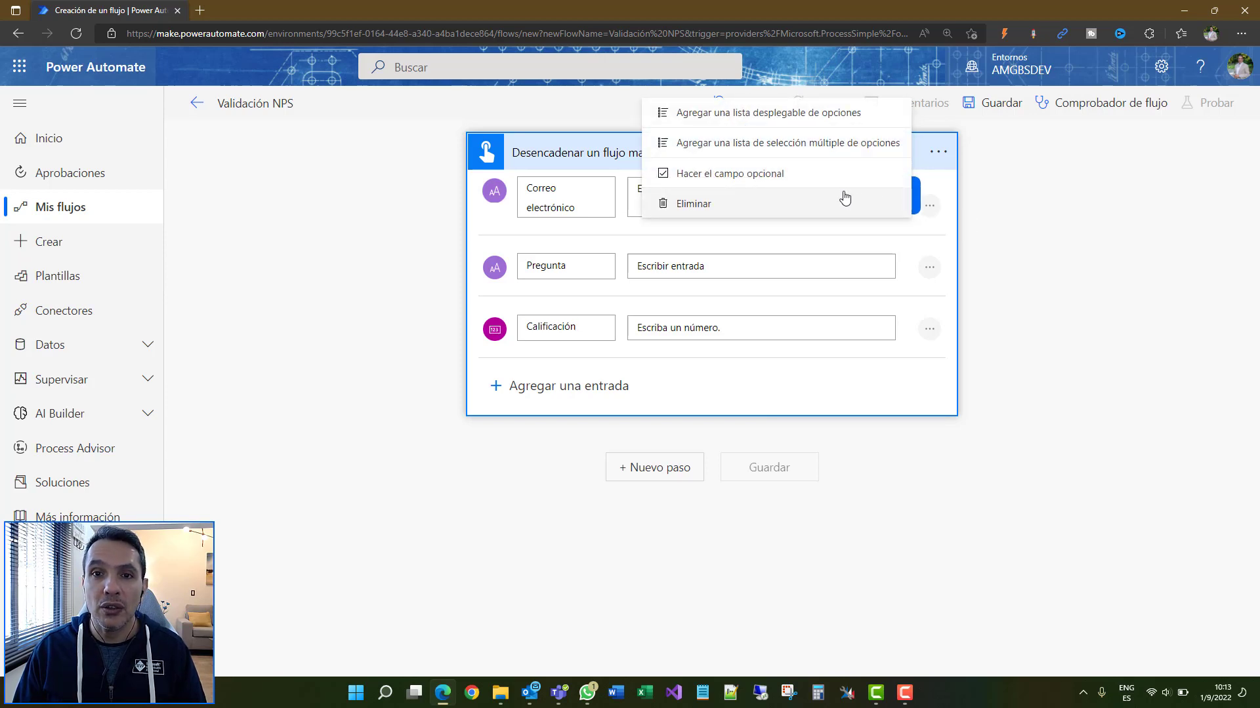
{"action": "left_click", "coordinate": [932, 207]}
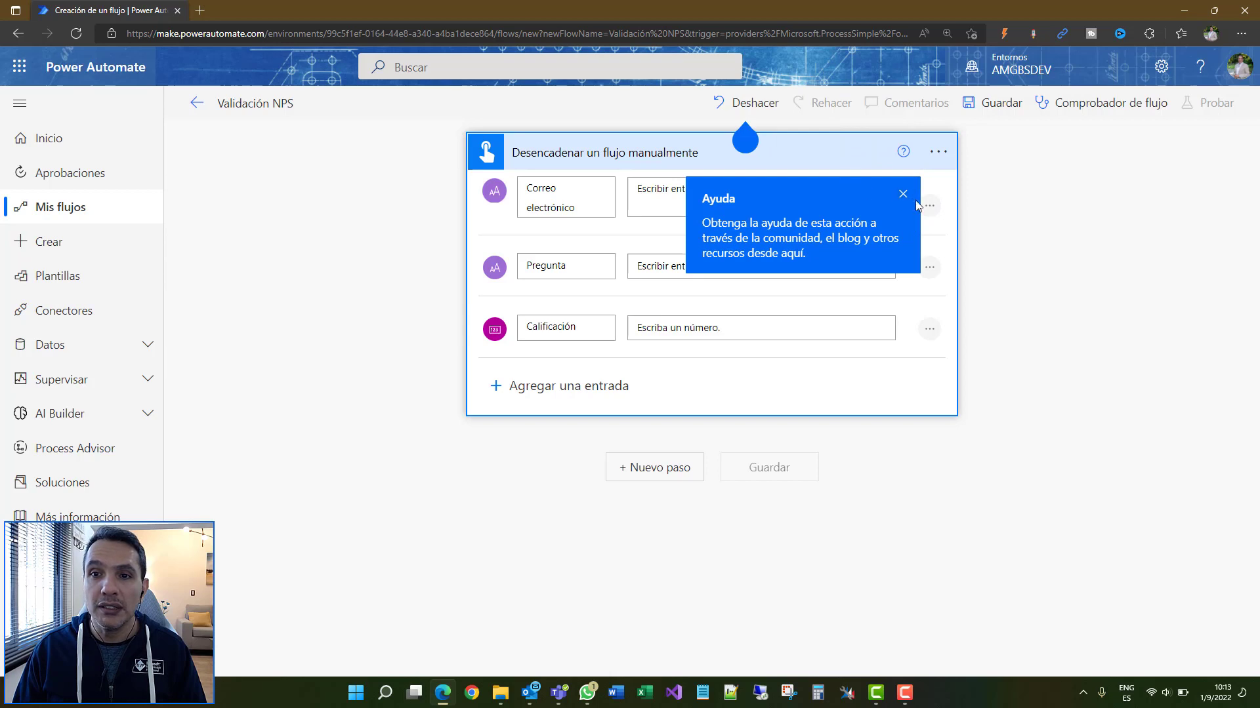
{"action": "left_click", "coordinate": [929, 205]}
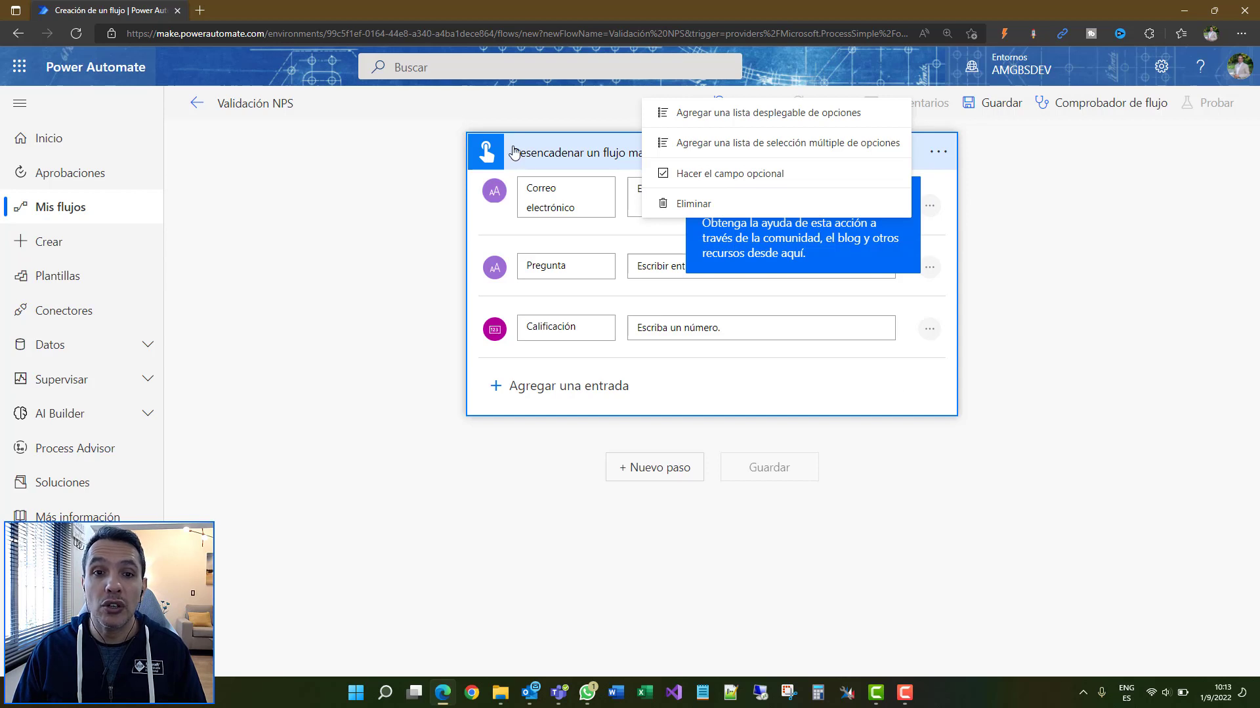
{"action": "left_click", "coordinate": [754, 392]}
{"action": "left_click", "coordinate": [755, 392]}
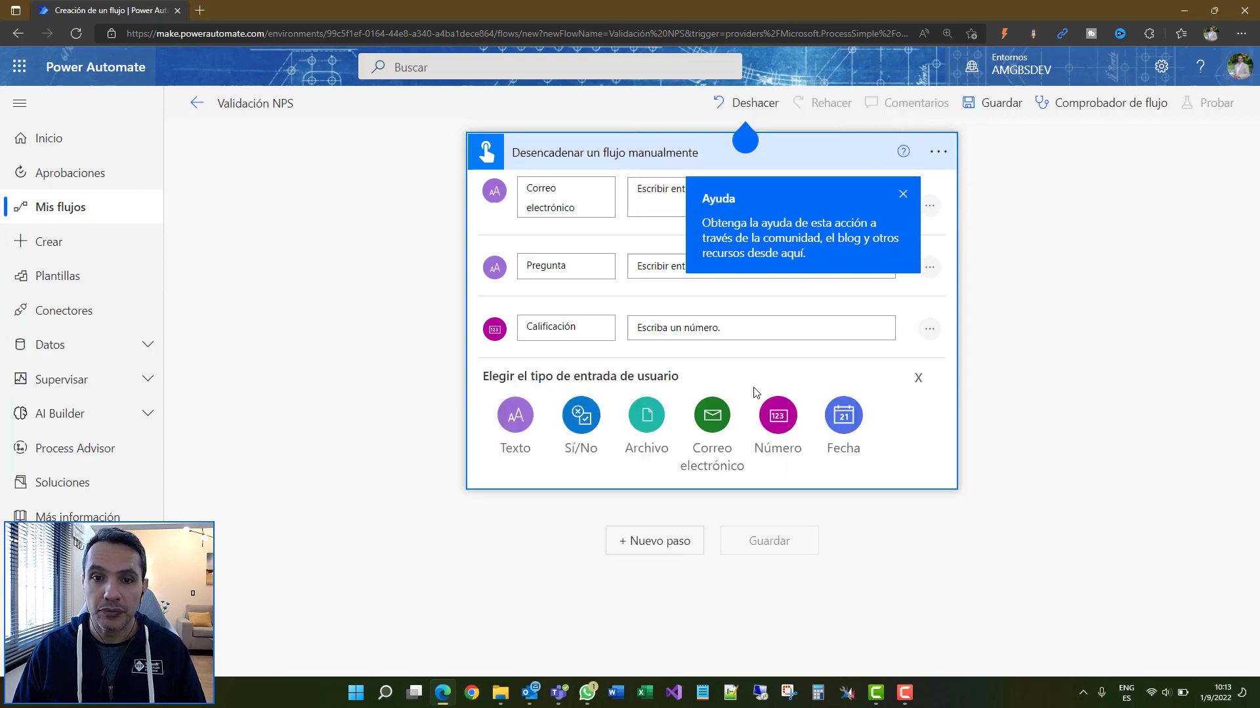
{"action": "left_click", "coordinate": [918, 379]}
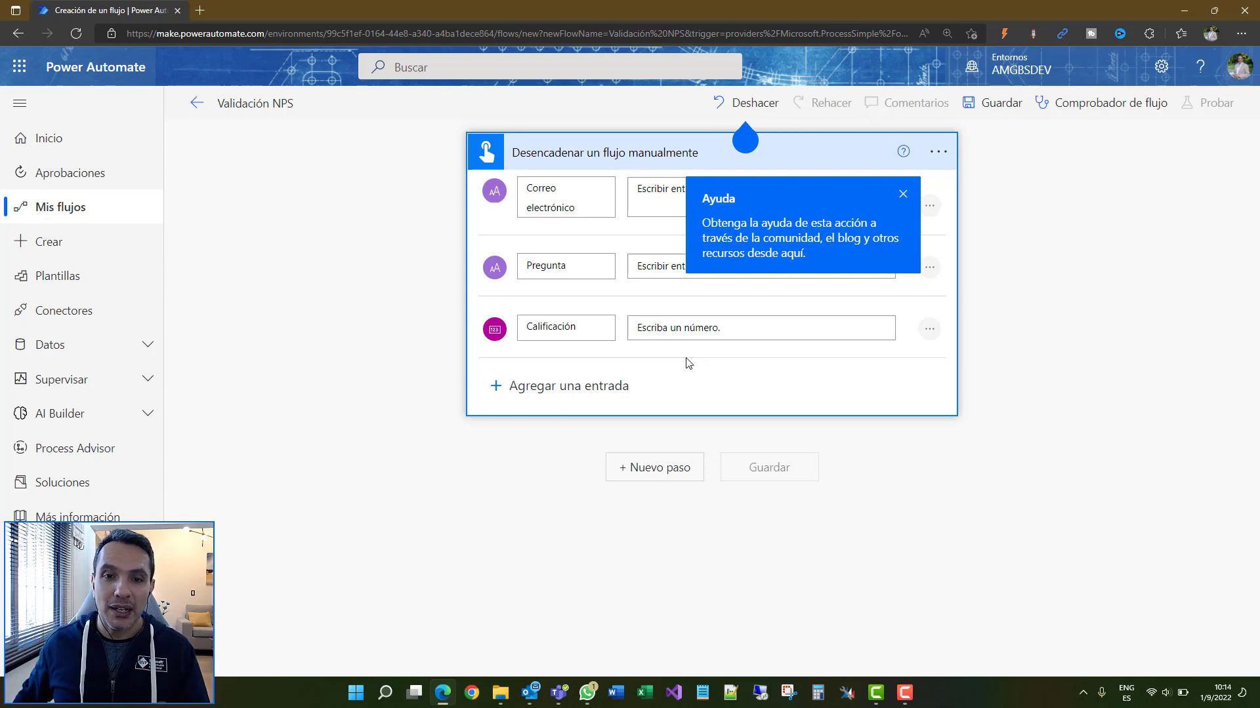
Add a Condición action from the Control connector after the trigger and dismiss the help tip
{"action": "left_click", "coordinate": [663, 474]}
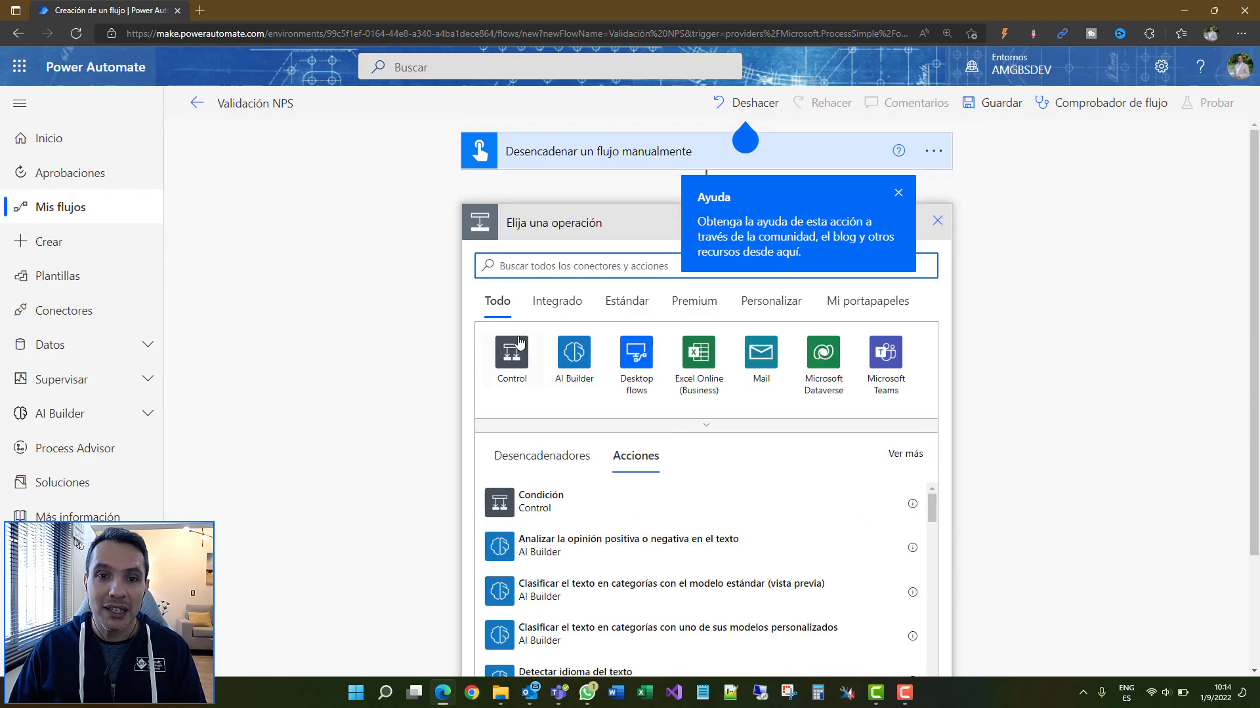
{"action": "left_click", "coordinate": [513, 350]}
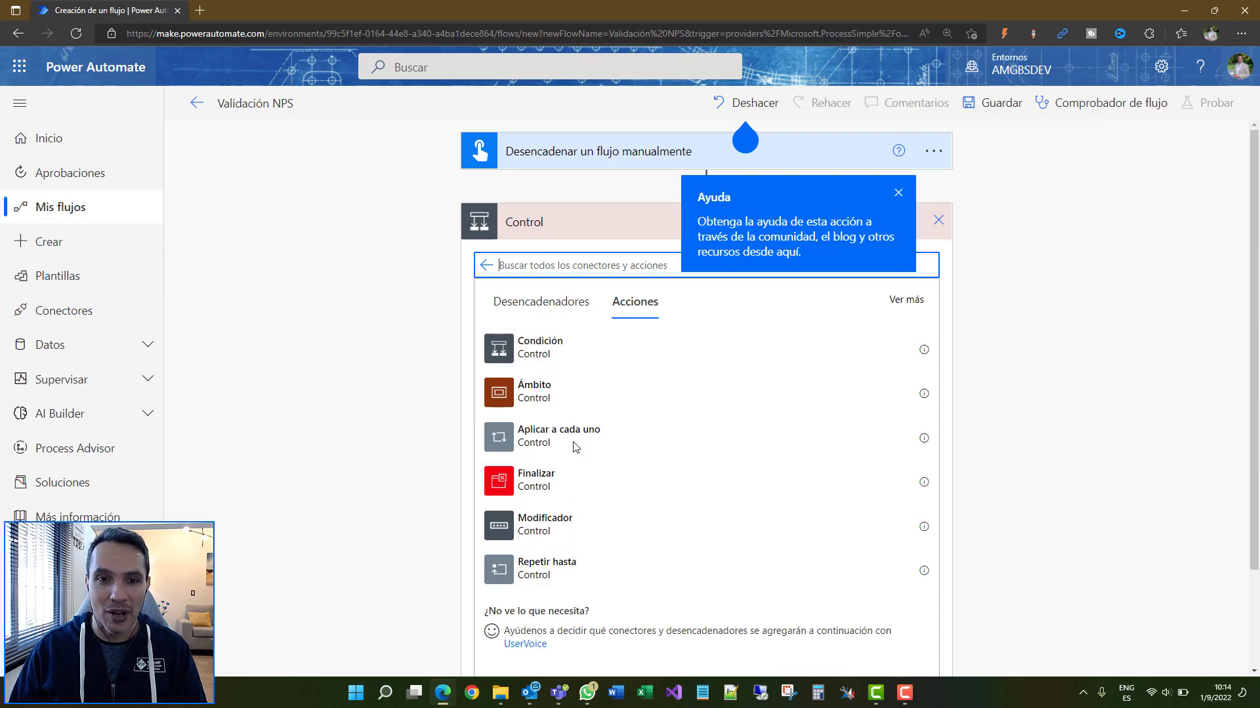
{"action": "left_click", "coordinate": [555, 351]}
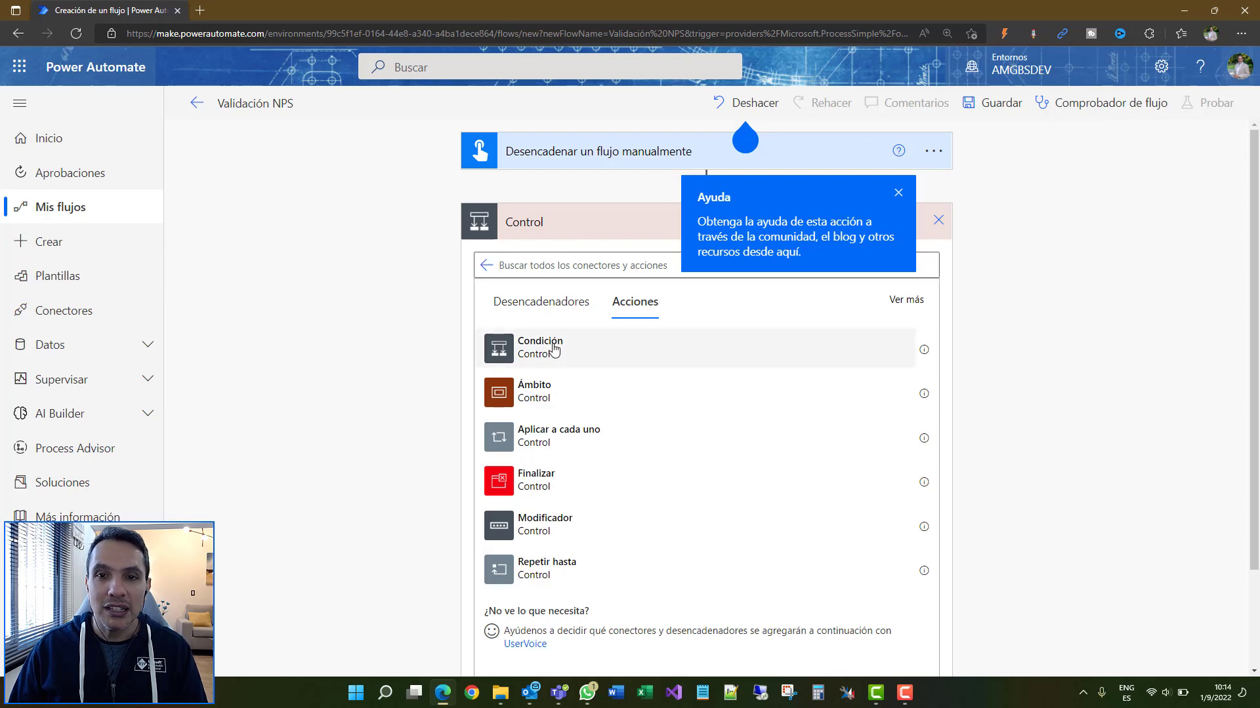
{"action": "left_click", "coordinate": [898, 192]}
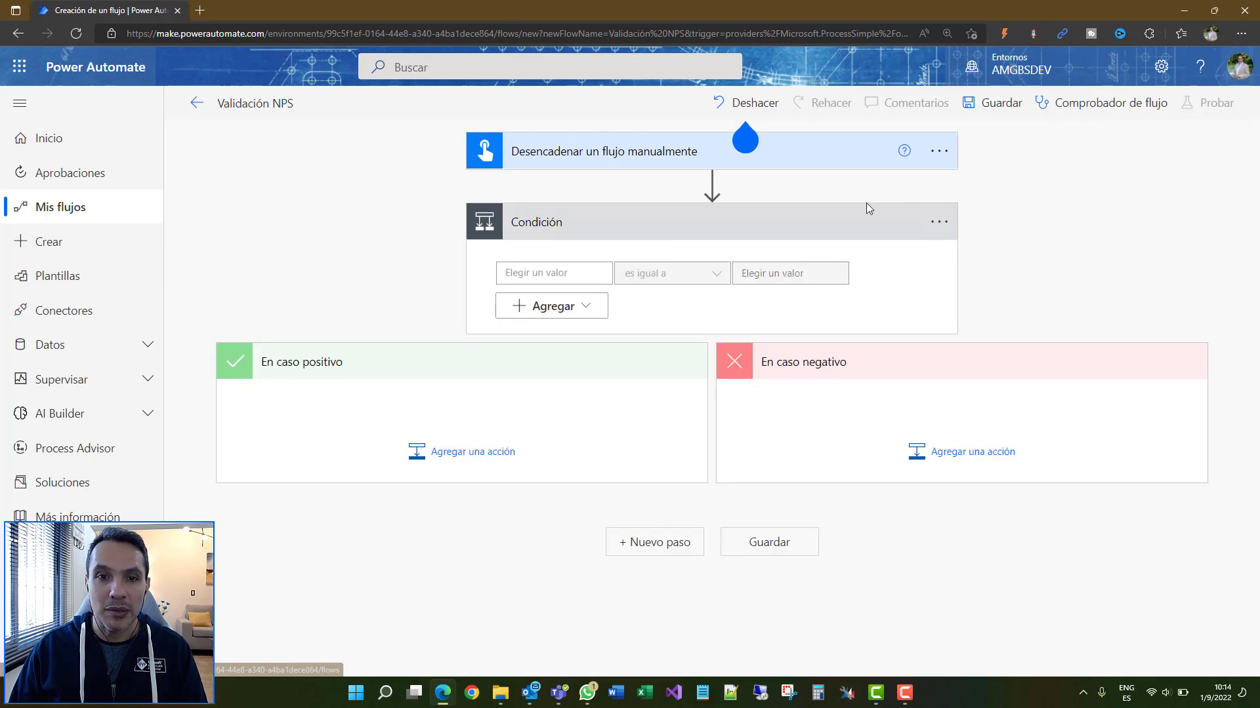
Set the condition's first value to the trigger's "Calificación" dynamic content, searching for "calif"
{"action": "left_click", "coordinate": [572, 275]}
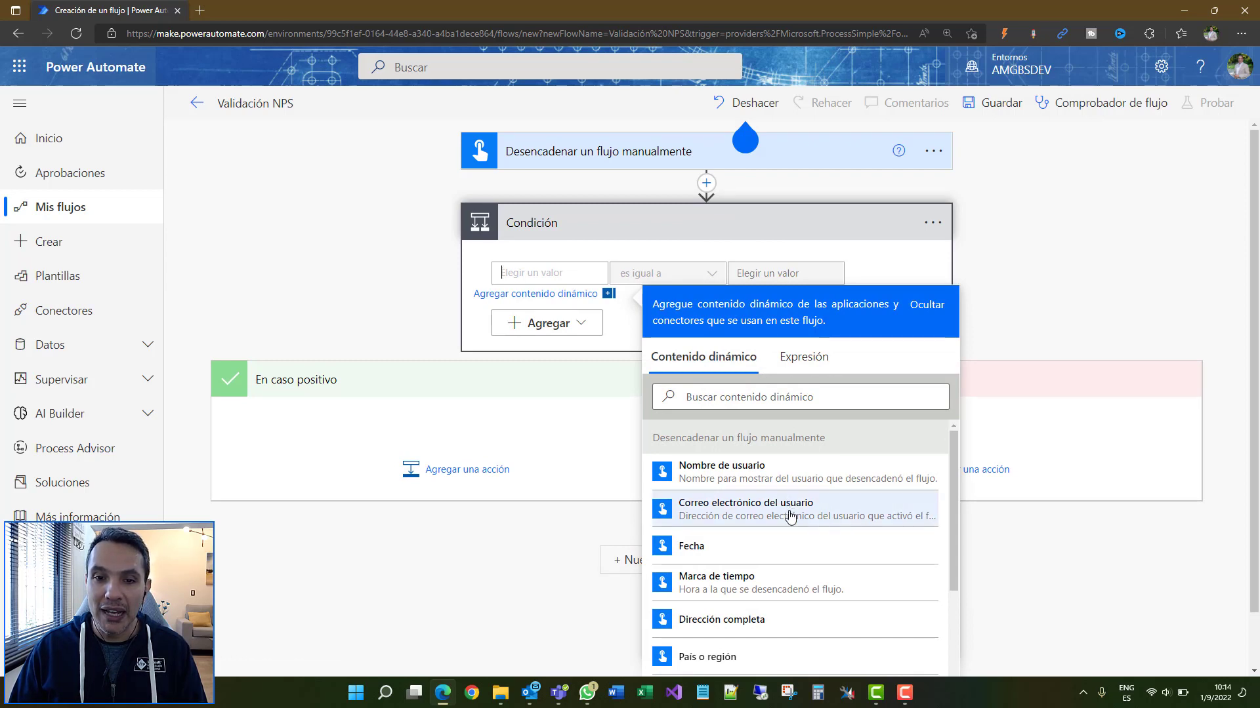
{"action": "scroll", "coordinate": [793, 516], "scroll_direction": "down", "scroll_amount": 3}
{"action": "scroll", "coordinate": [795, 520], "scroll_direction": "down", "scroll_amount": 1}
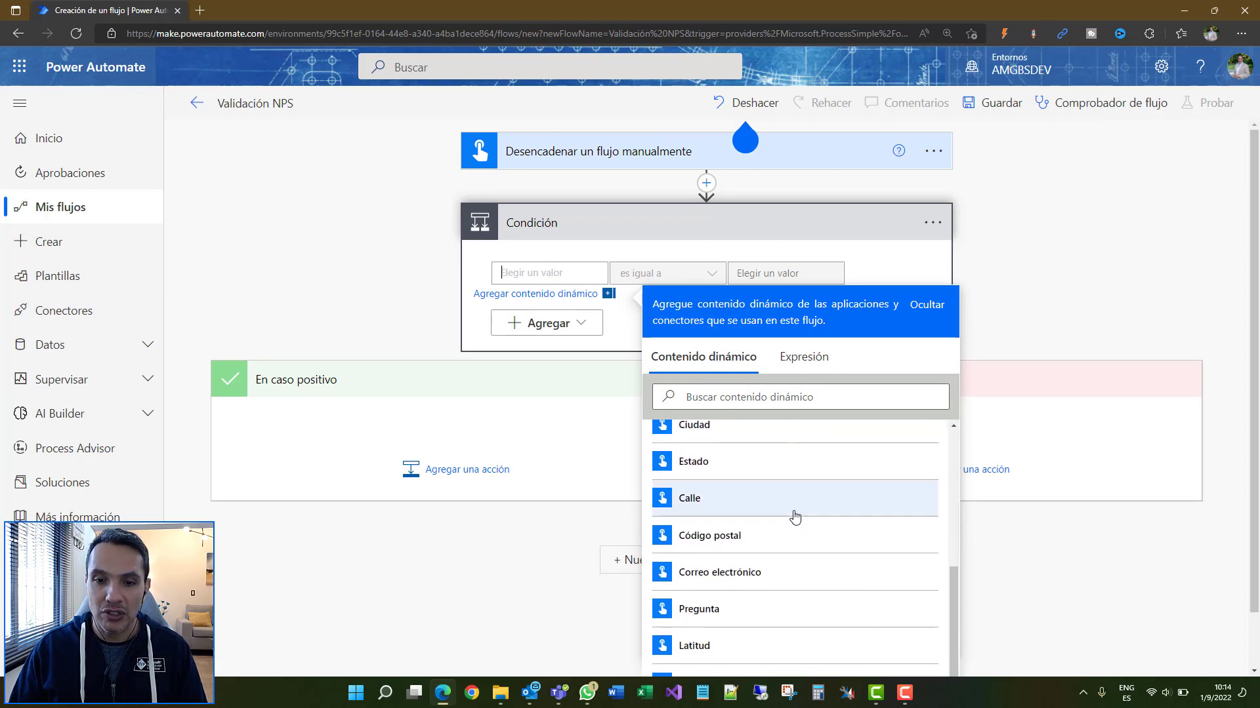
{"action": "left_click", "coordinate": [770, 400]}
{"action": "type", "text": "calif"}
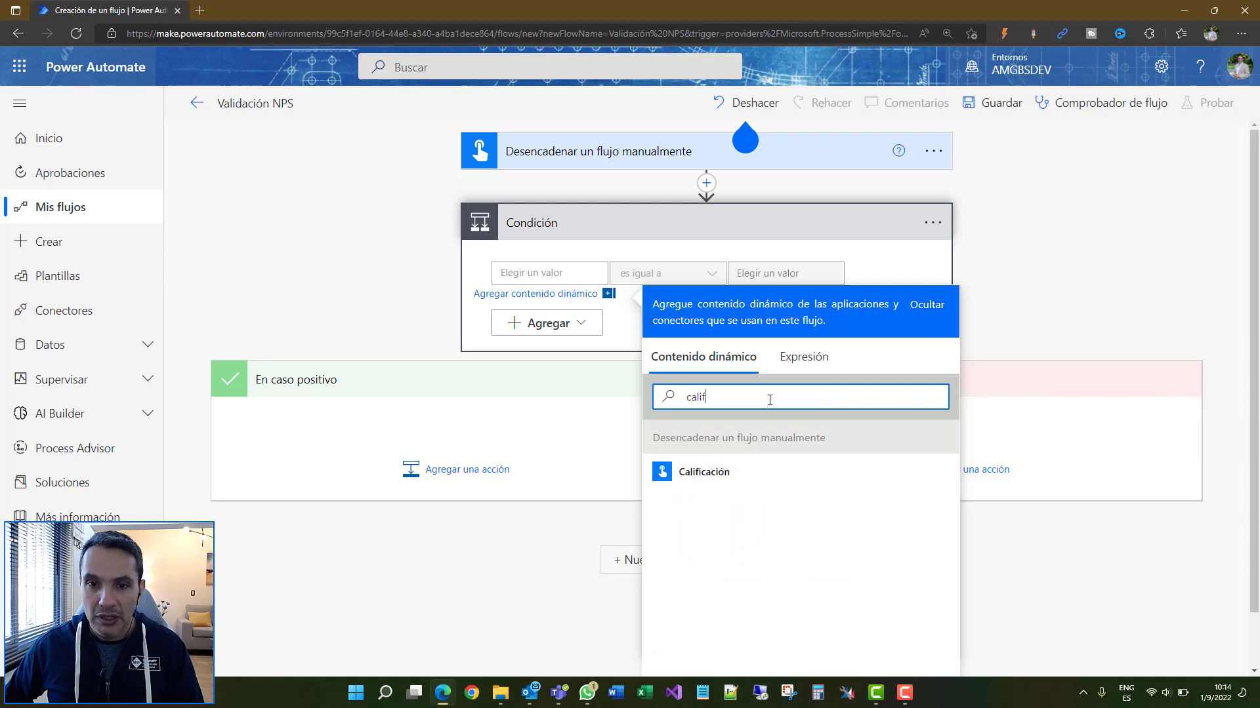
{"action": "left_click", "coordinate": [684, 479]}
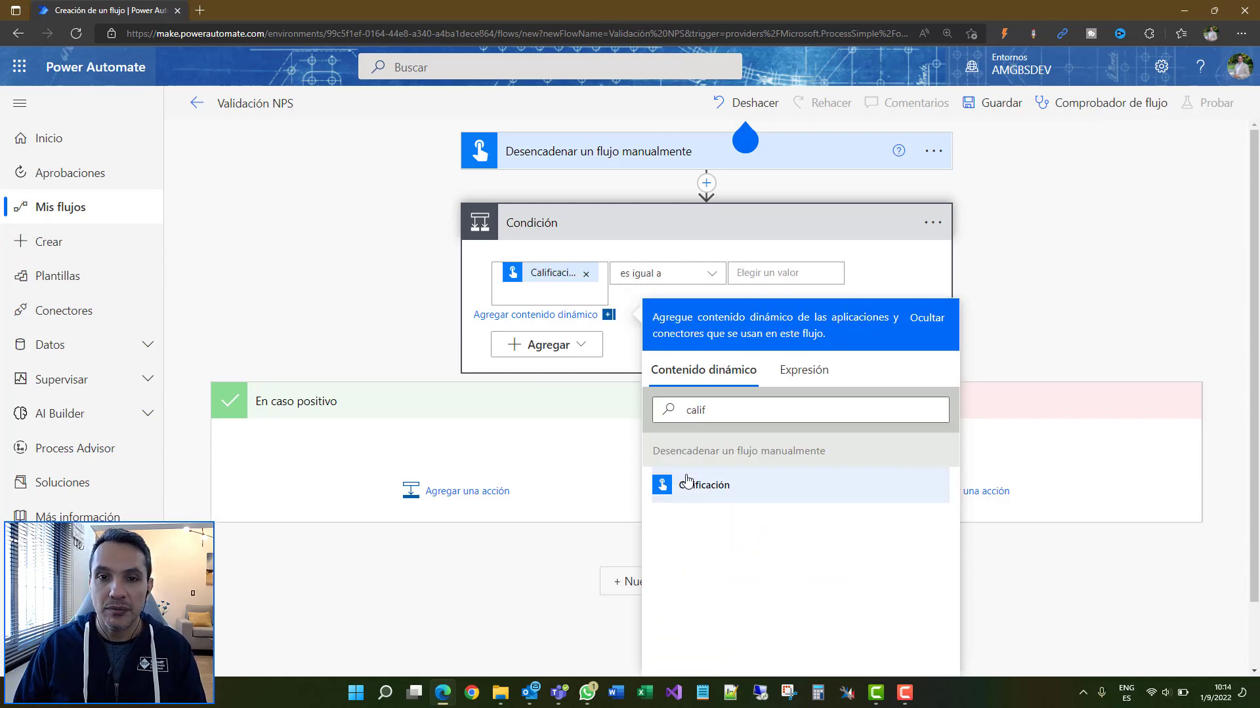
Set the condition's operator to "es mayor o igual que" and its comparison value to 9
{"action": "left_click", "coordinate": [713, 278]}
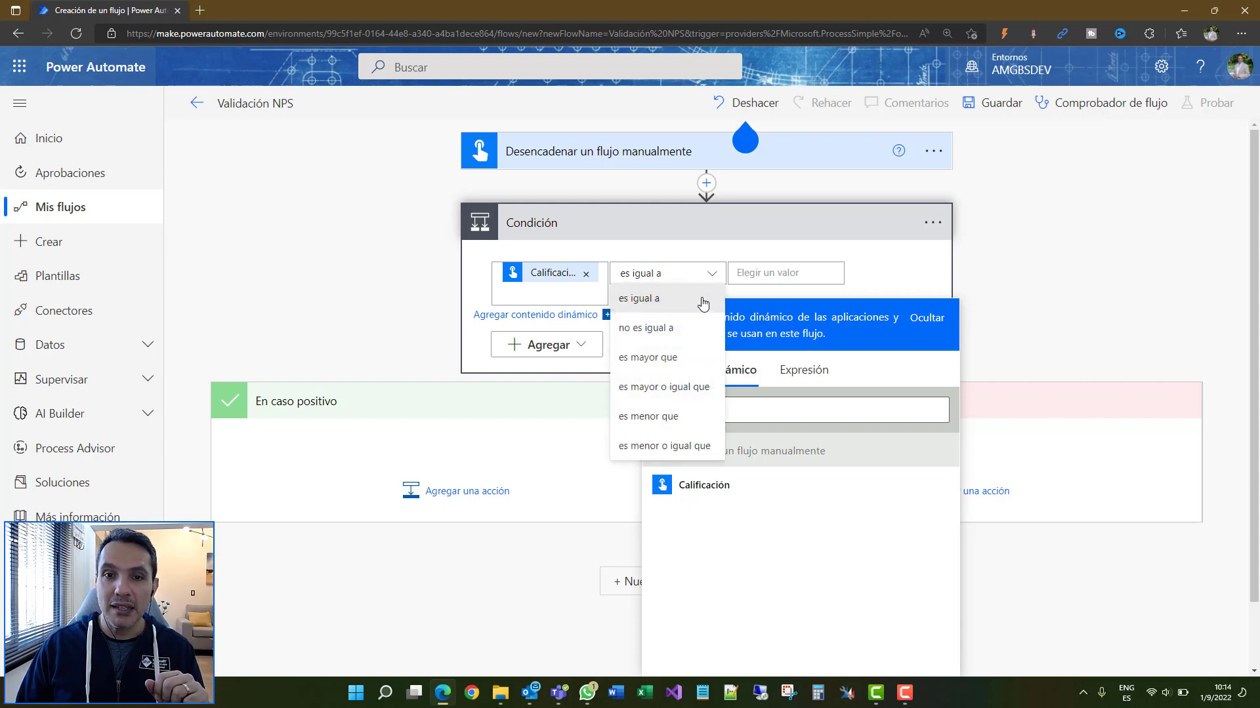
{"action": "left_click", "coordinate": [693, 392]}
{"action": "left_click", "coordinate": [793, 276]}
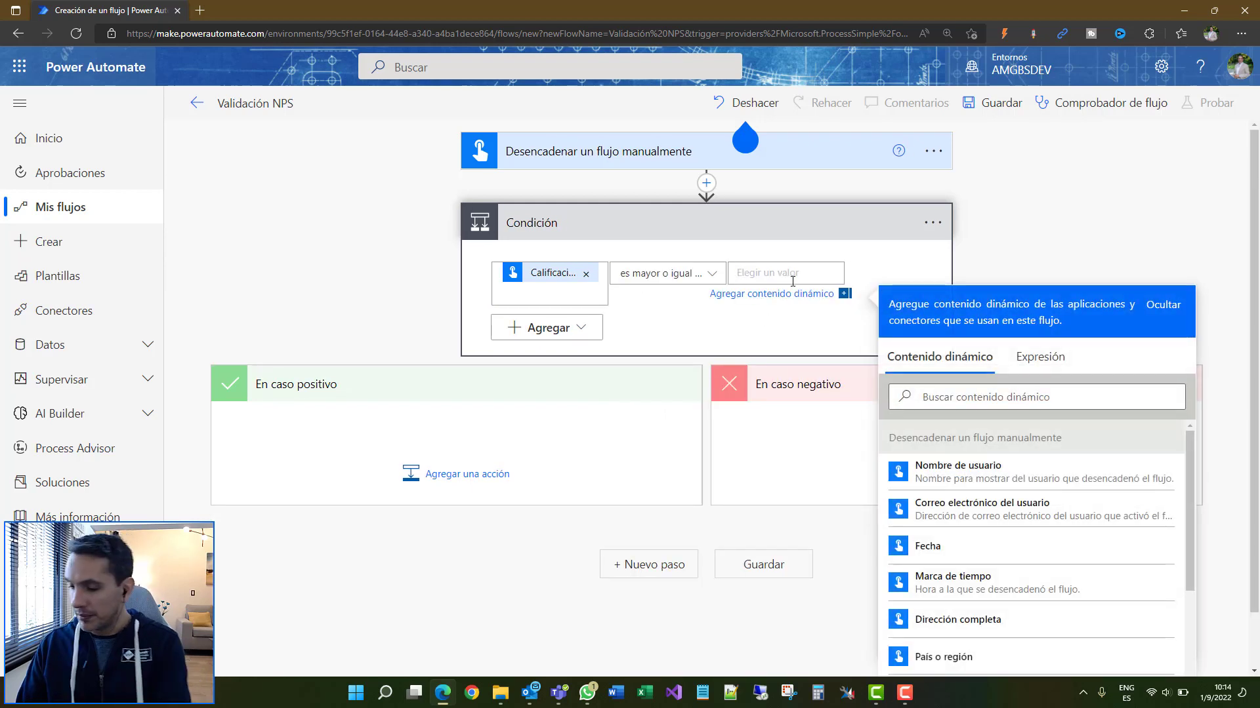
{"action": "type", "text": "9"}
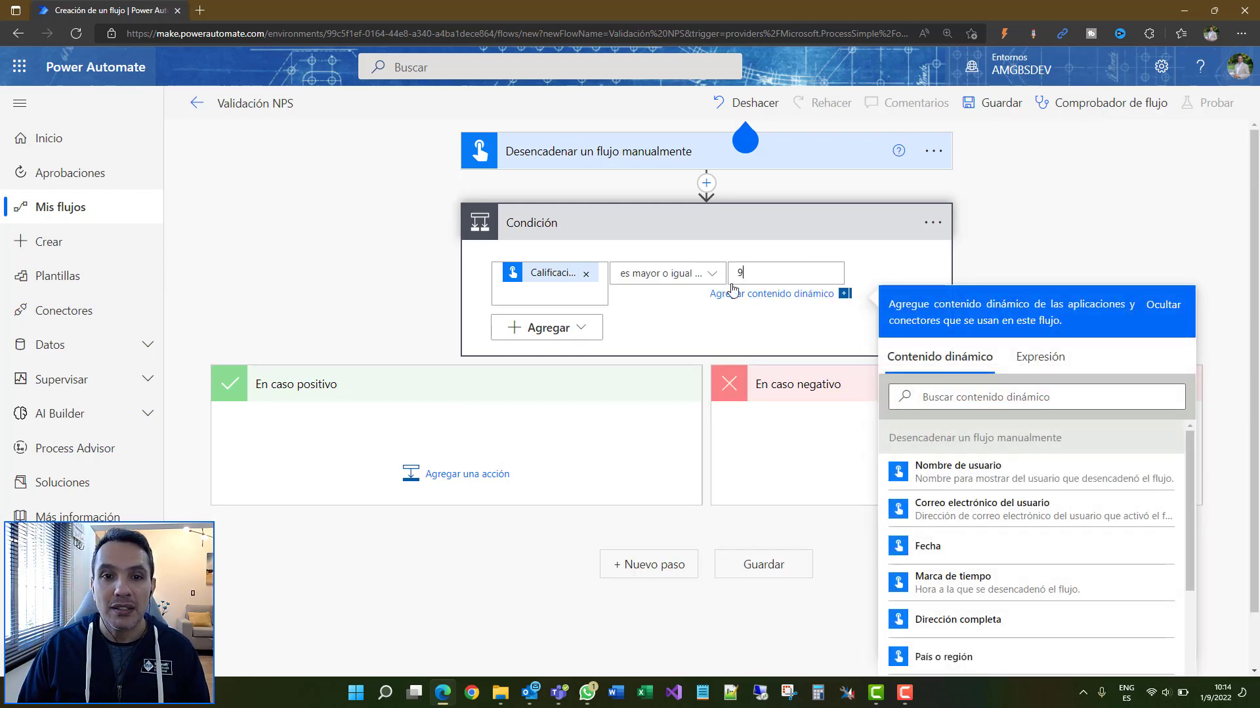
{"action": "left_click", "coordinate": [637, 277]}
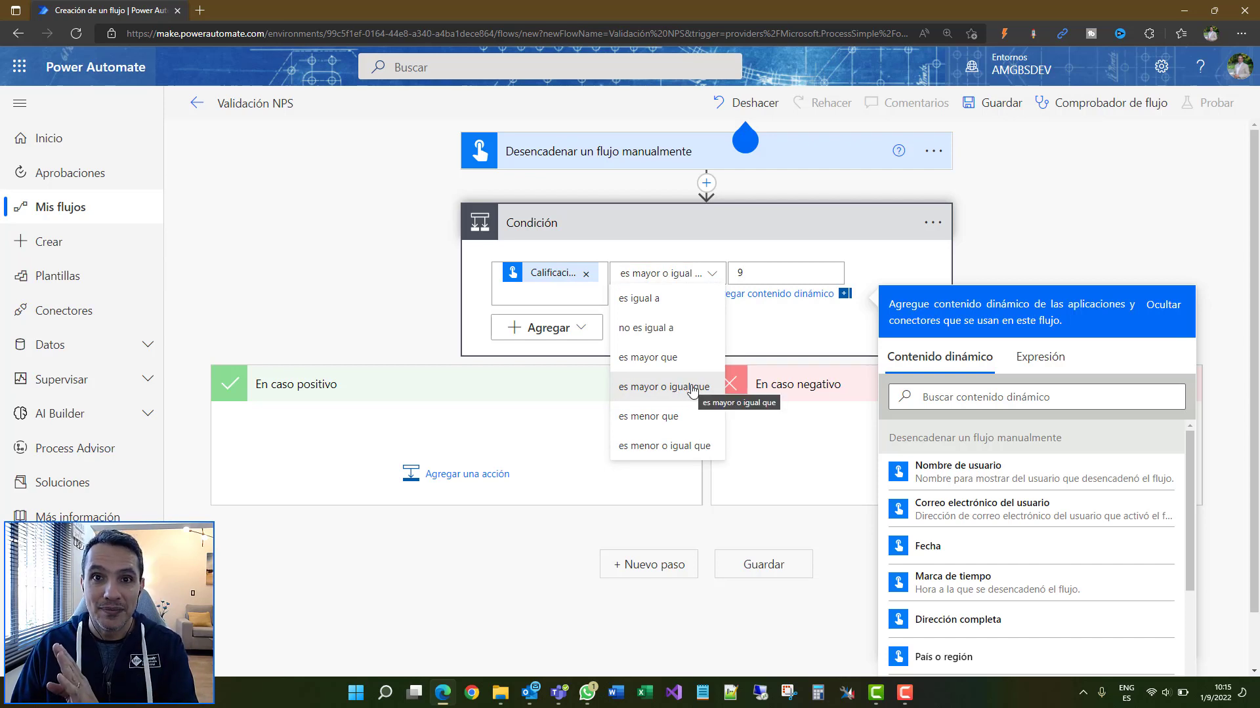
Rename the condition as "Verificar promotores"
{"action": "left_click", "coordinate": [933, 222]}
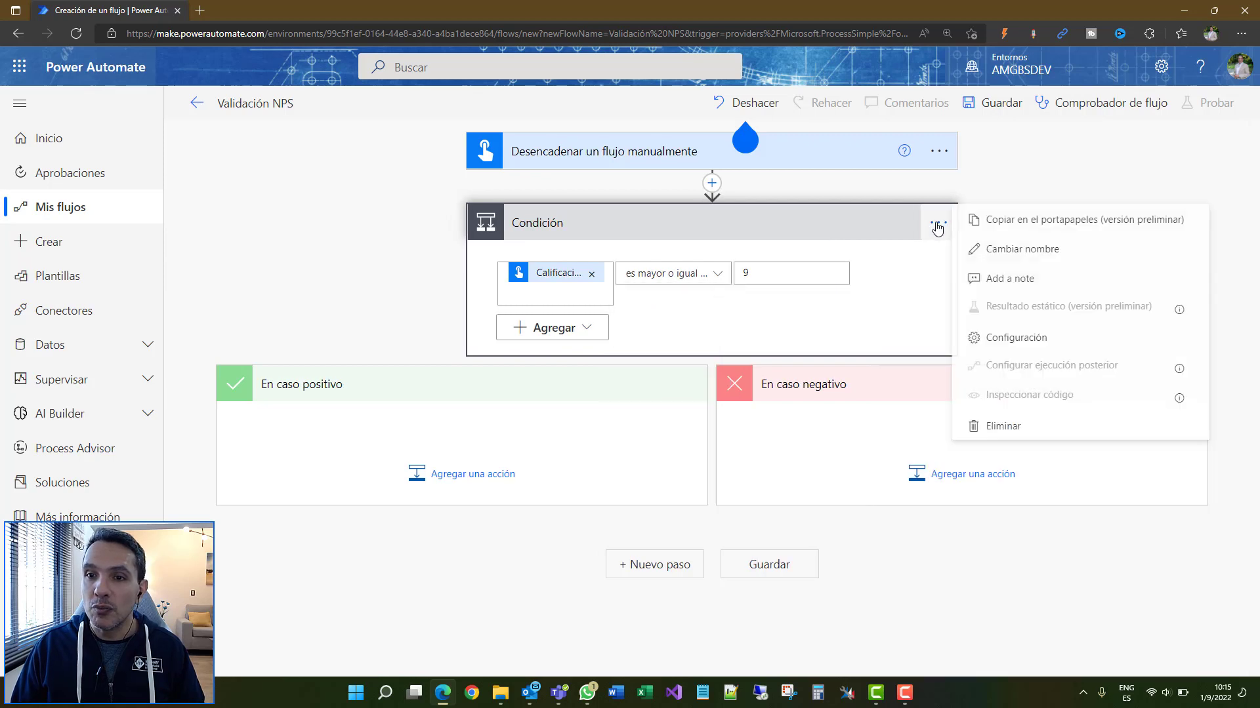
{"action": "left_click", "coordinate": [1003, 250]}
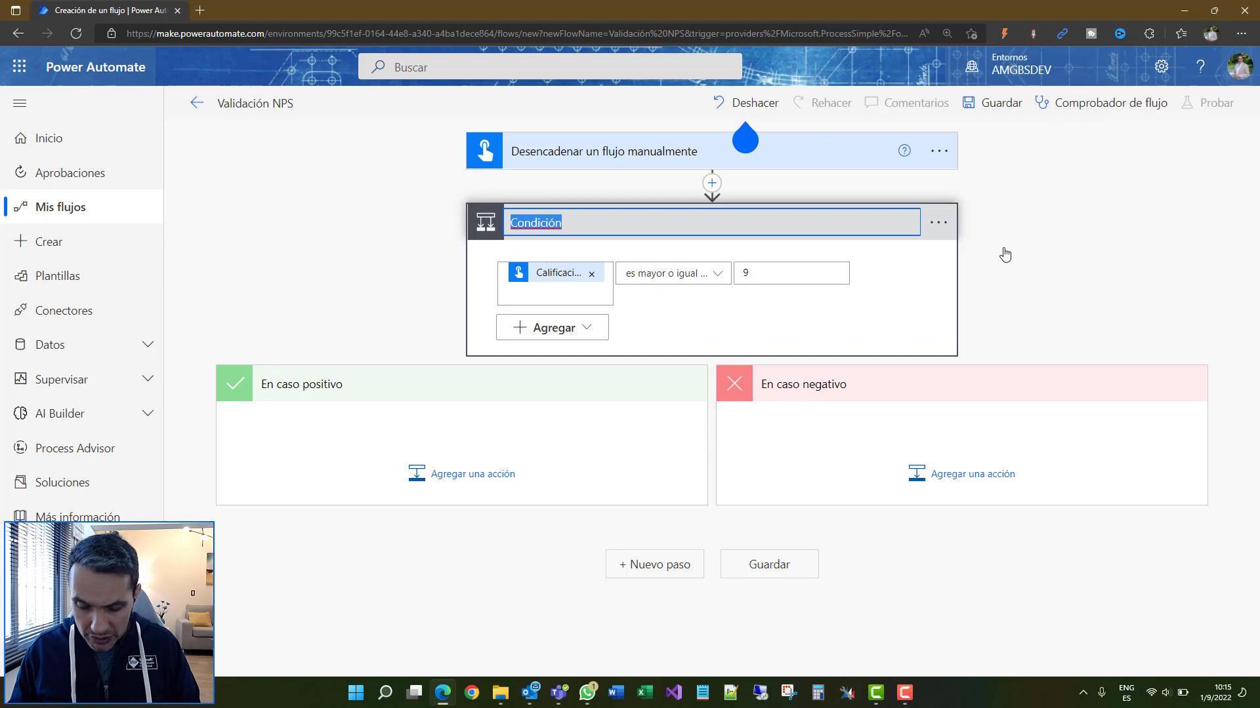
{"action": "type", "text": "Verific"}
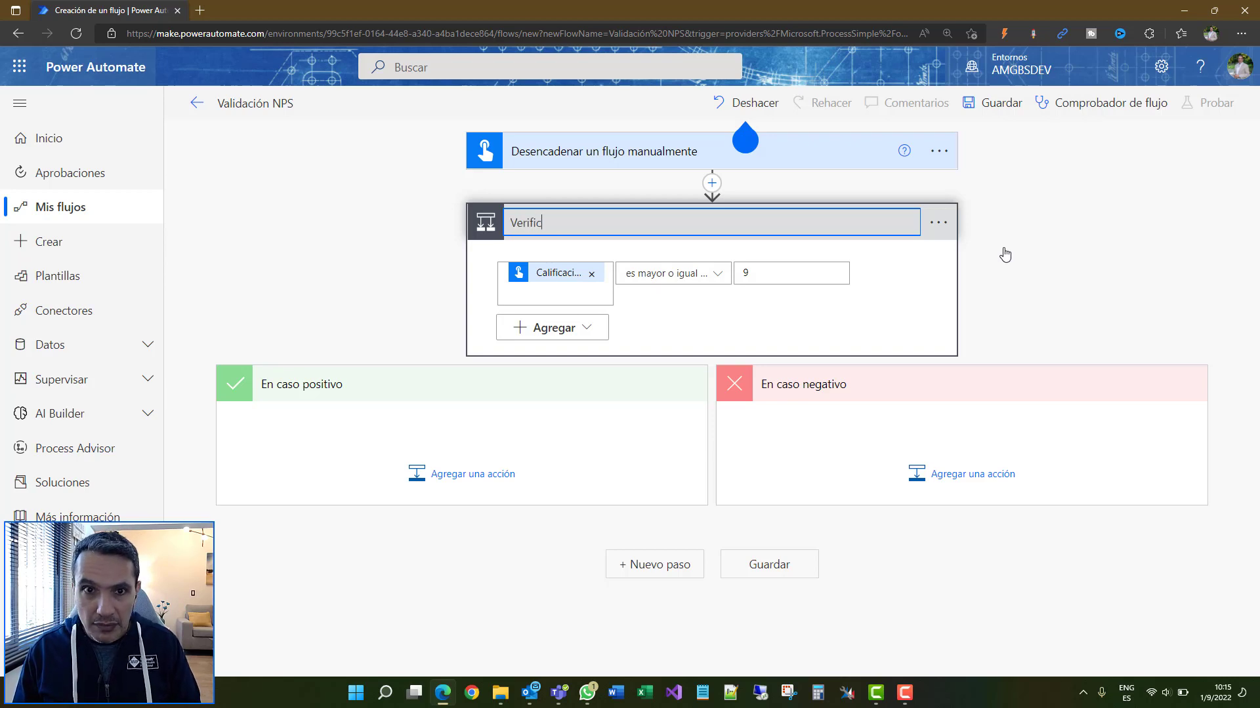
{"action": "type", "text": "ar "}
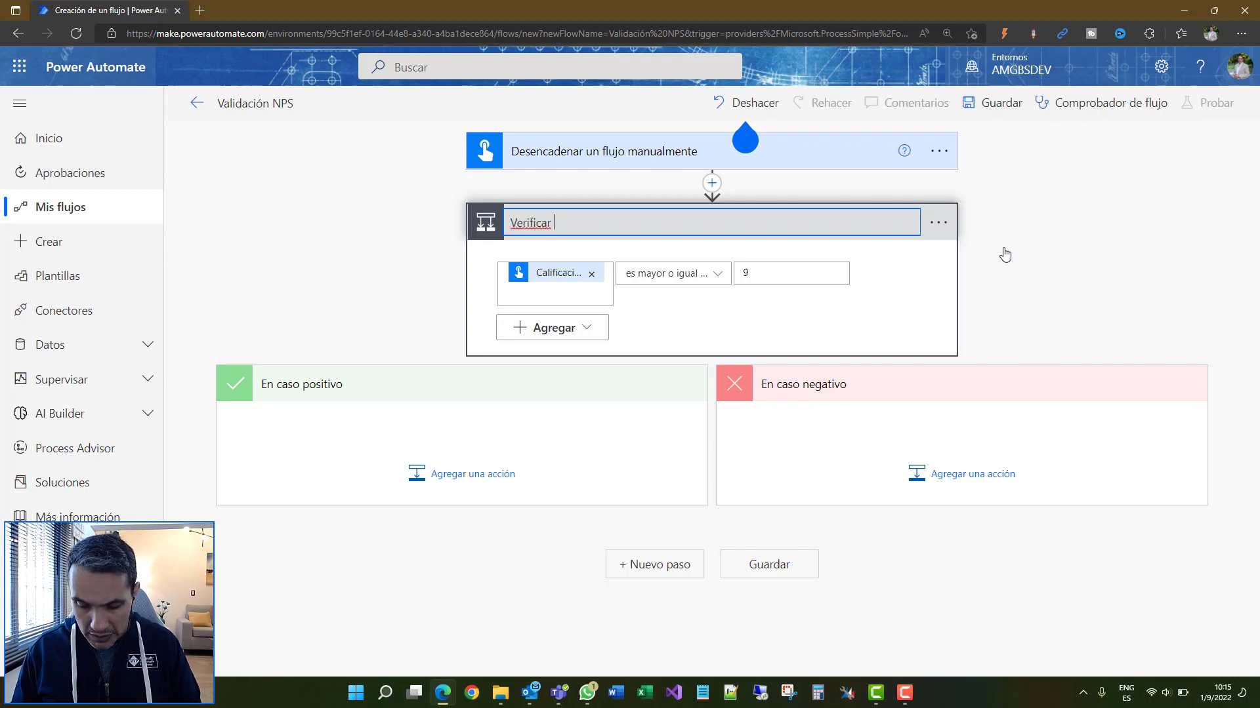
{"action": "type", "text": "prmo"}
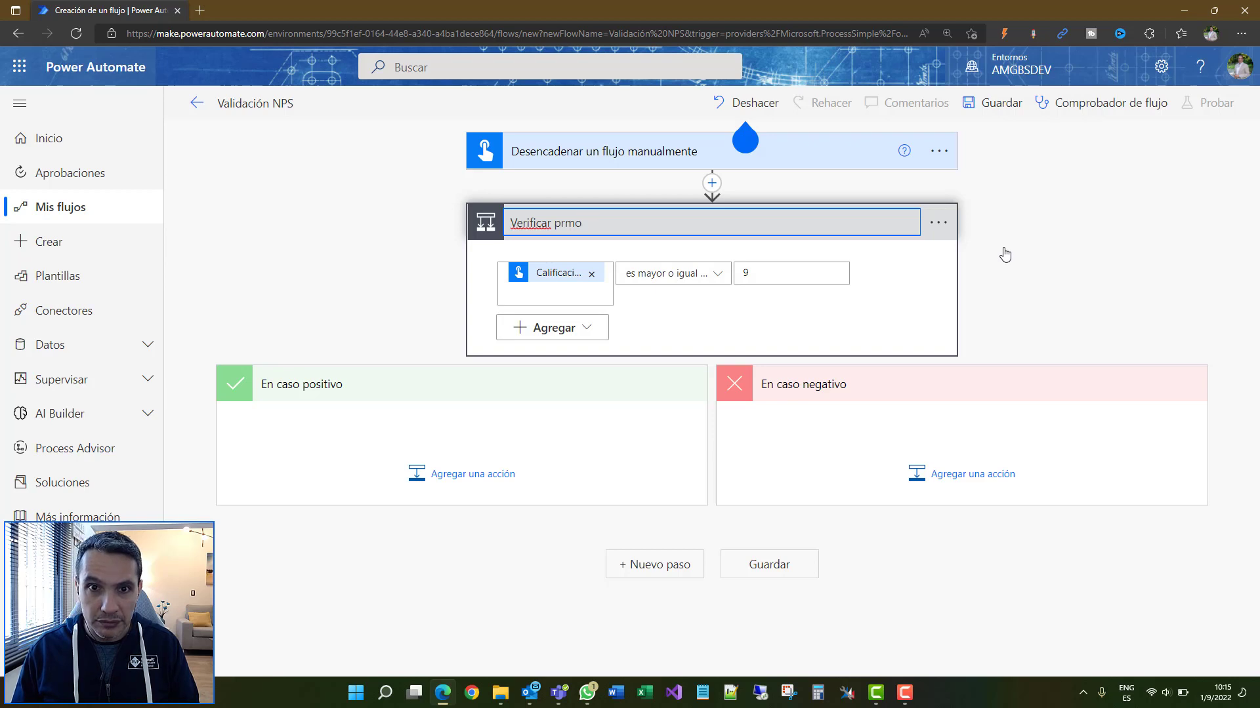
{"action": "key", "text": "BackSpace"}
{"action": "key", "text": "BackSpace"}
{"action": "type", "text": "omotores"}
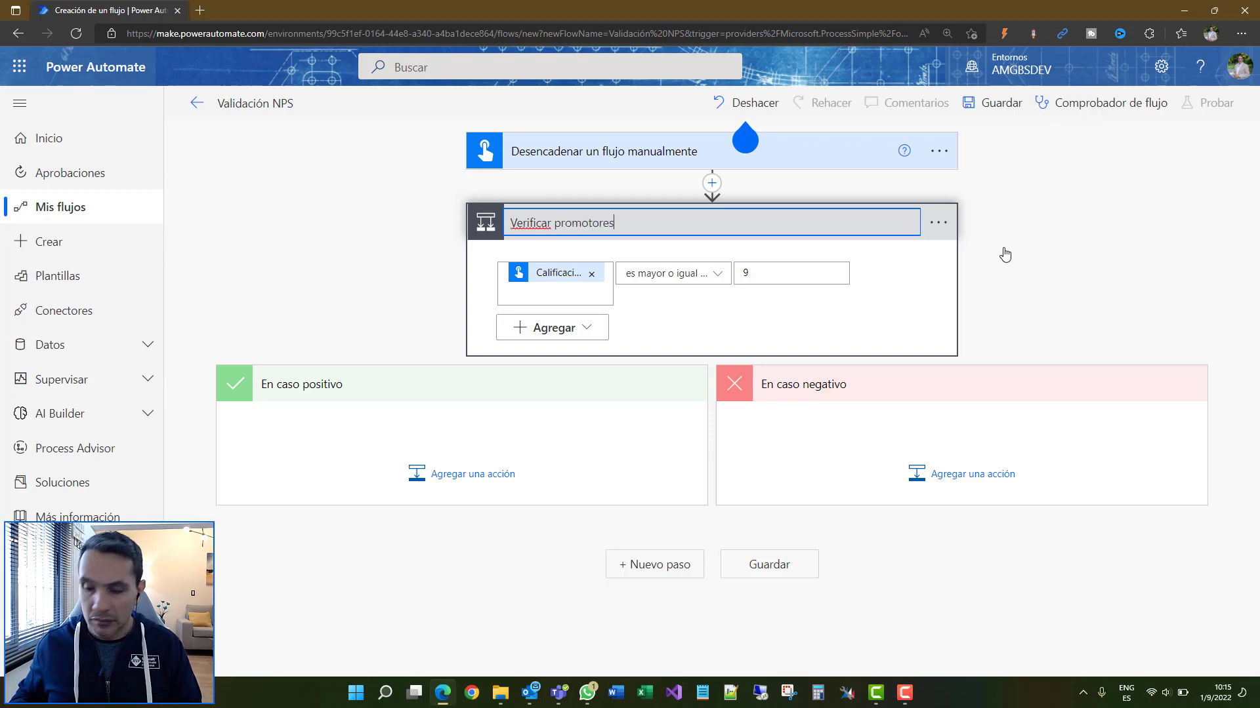
{"action": "key", "text": "Return"}
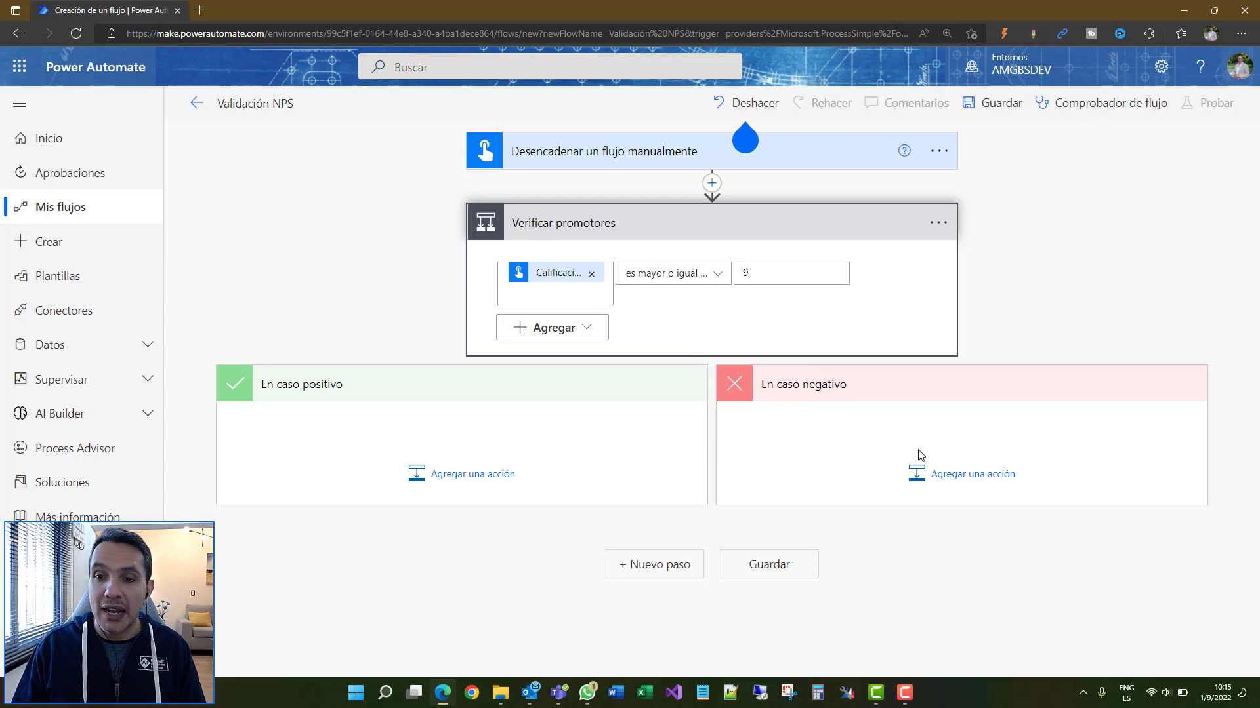
Add a Condición action from the Control connector in the "En caso negativo" branch of "Verificar promotores"
{"action": "left_click", "coordinate": [947, 476]}
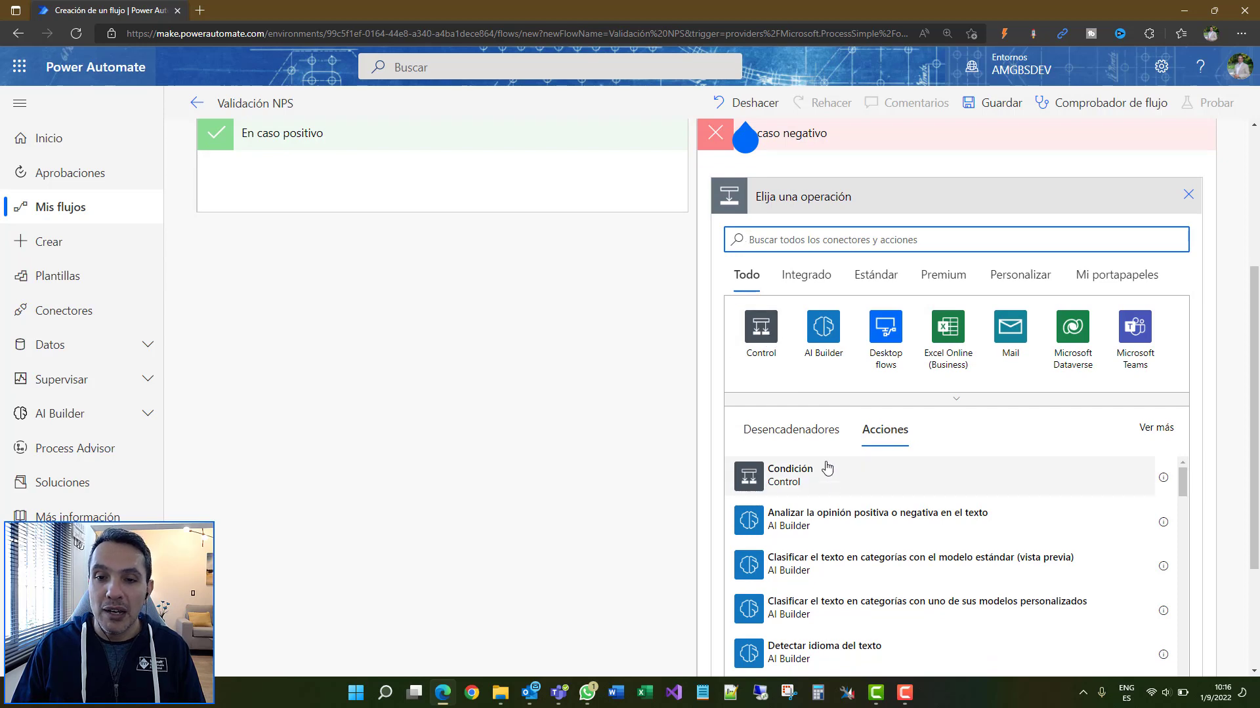
{"action": "left_click", "coordinate": [771, 342]}
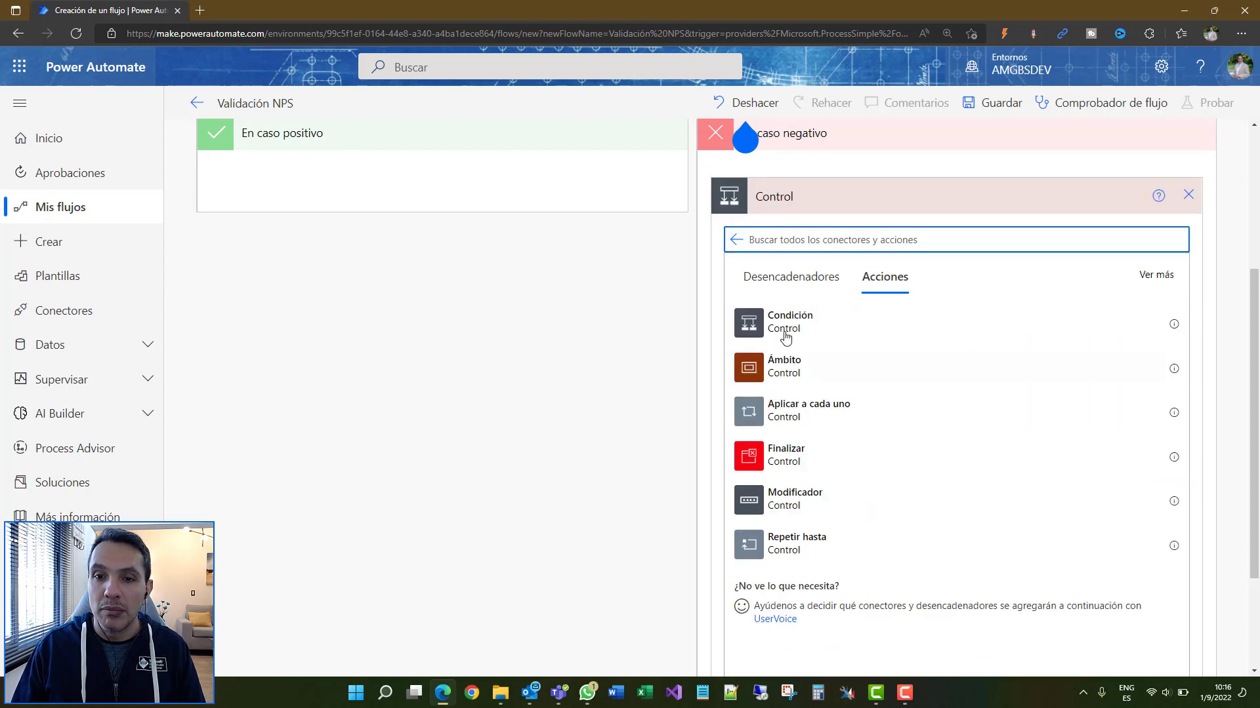
{"action": "left_click", "coordinate": [788, 321]}
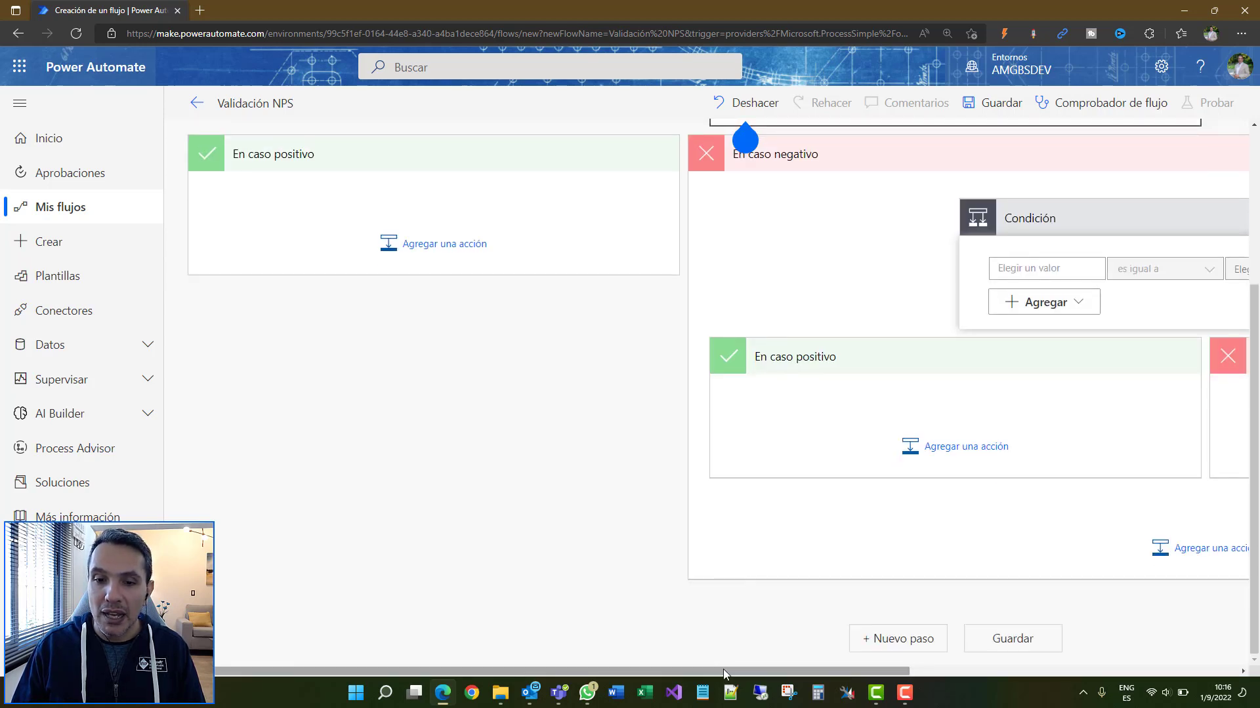
Set the nested condition to the trigger's "Calificación" "es mayor o igual que" 7, searching dynamic content for "cali"
{"action": "left_click_drag", "start_coordinate": [723, 669], "coordinate": [942, 671]}
{"action": "left_click", "coordinate": [738, 268]}
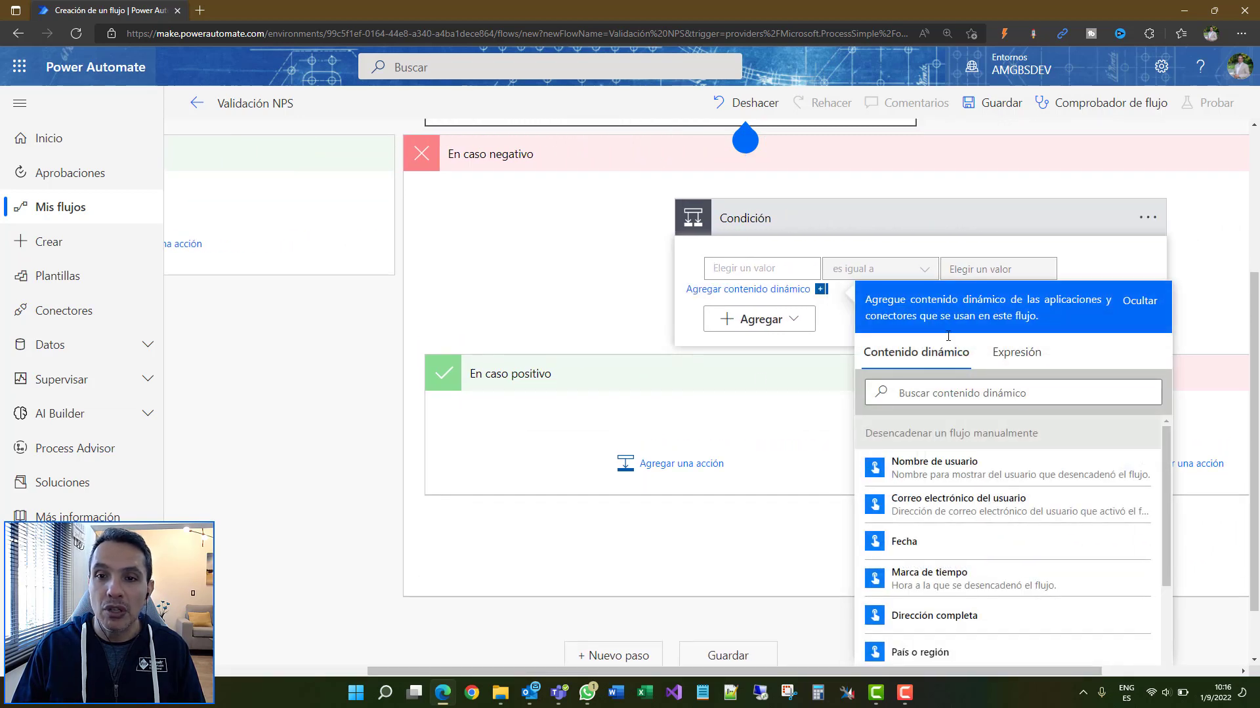
{"action": "left_click", "coordinate": [953, 393]}
{"action": "type", "text": "cali"}
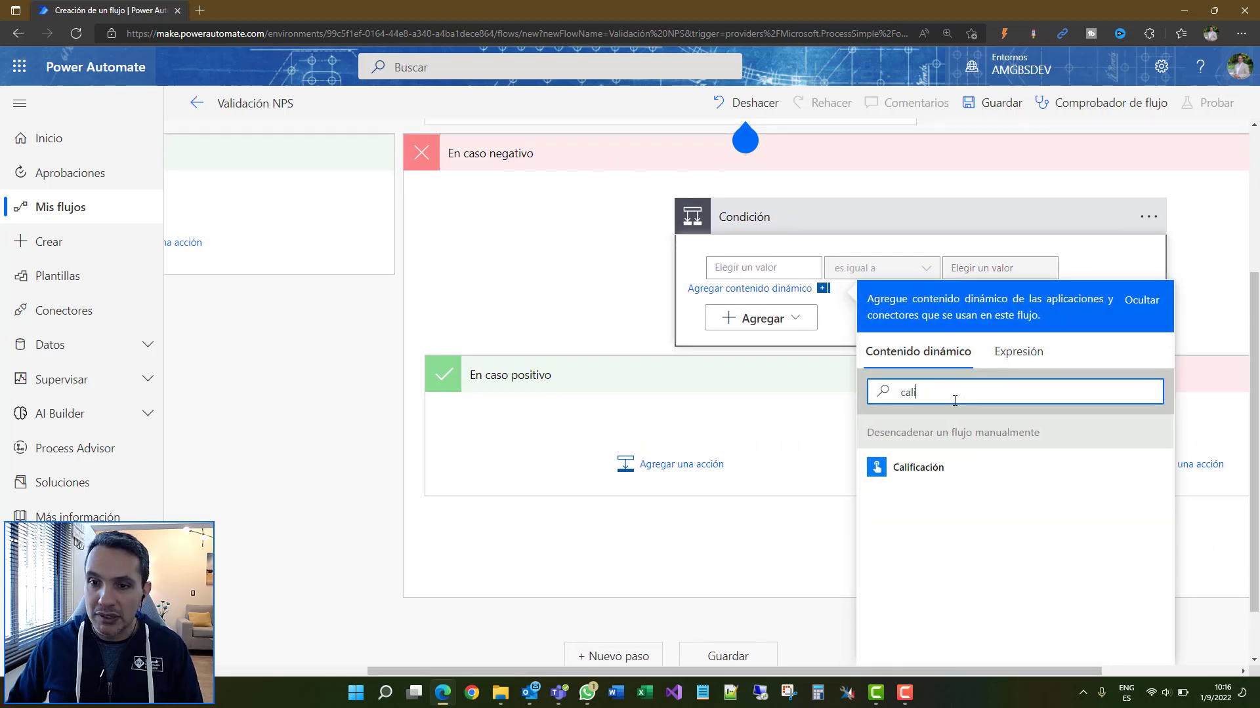
{"action": "left_click", "coordinate": [928, 467]}
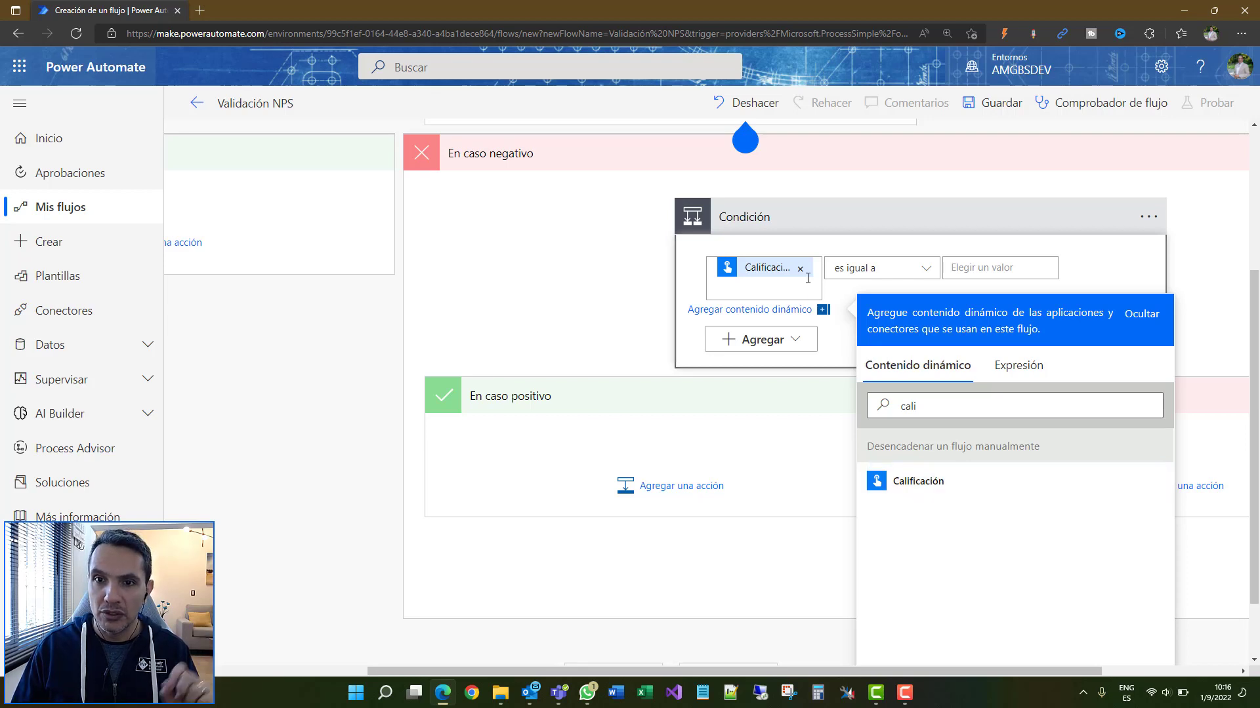
{"action": "left_click", "coordinate": [928, 273]}
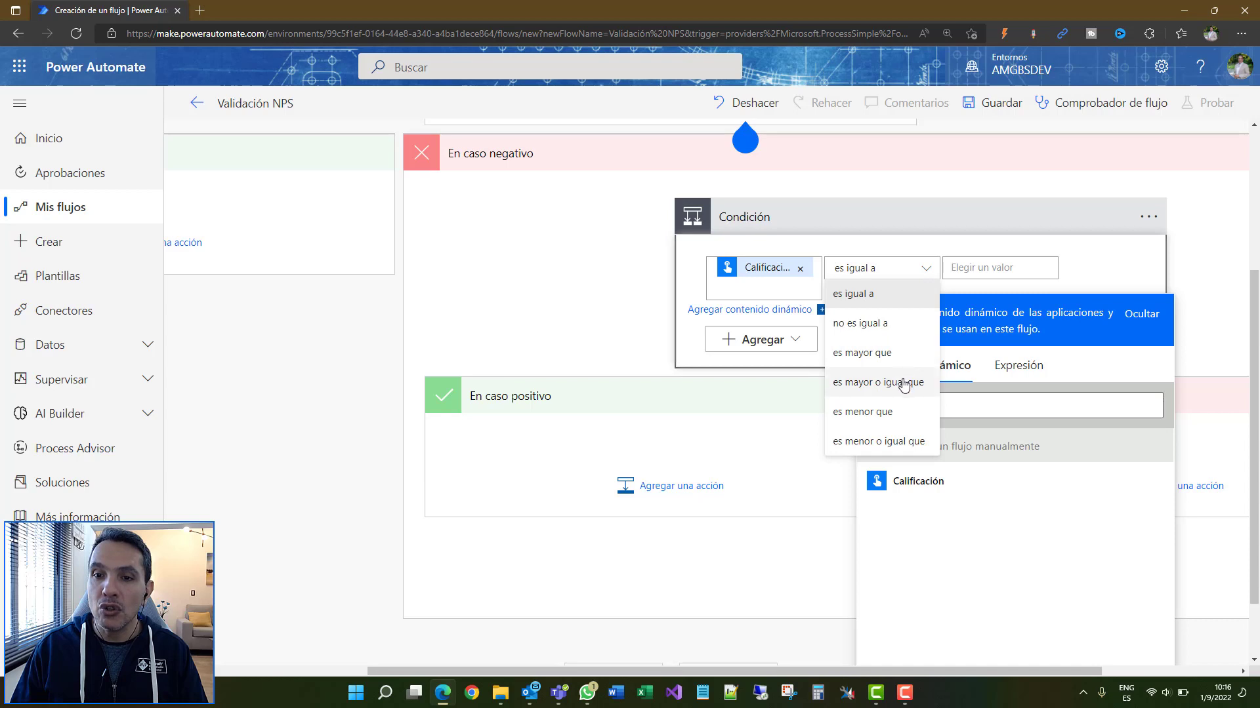
{"action": "left_click", "coordinate": [911, 382]}
{"action": "left_click", "coordinate": [999, 265]}
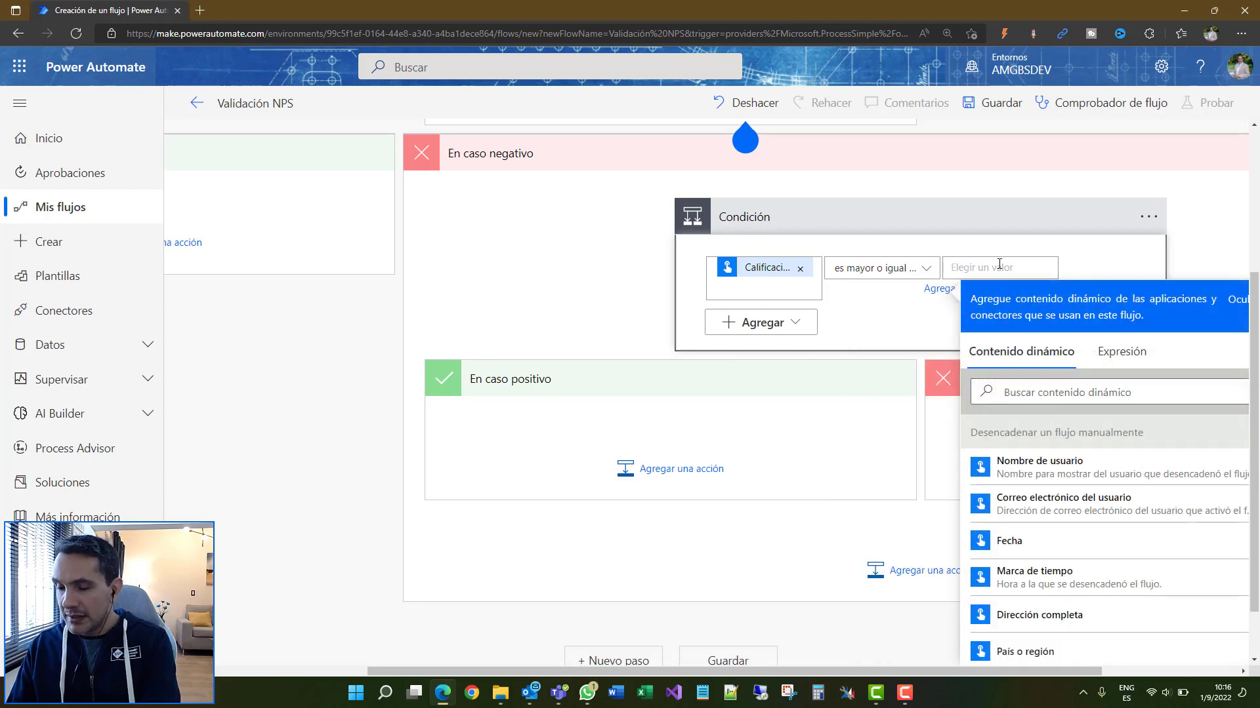
{"action": "type", "text": "7"}
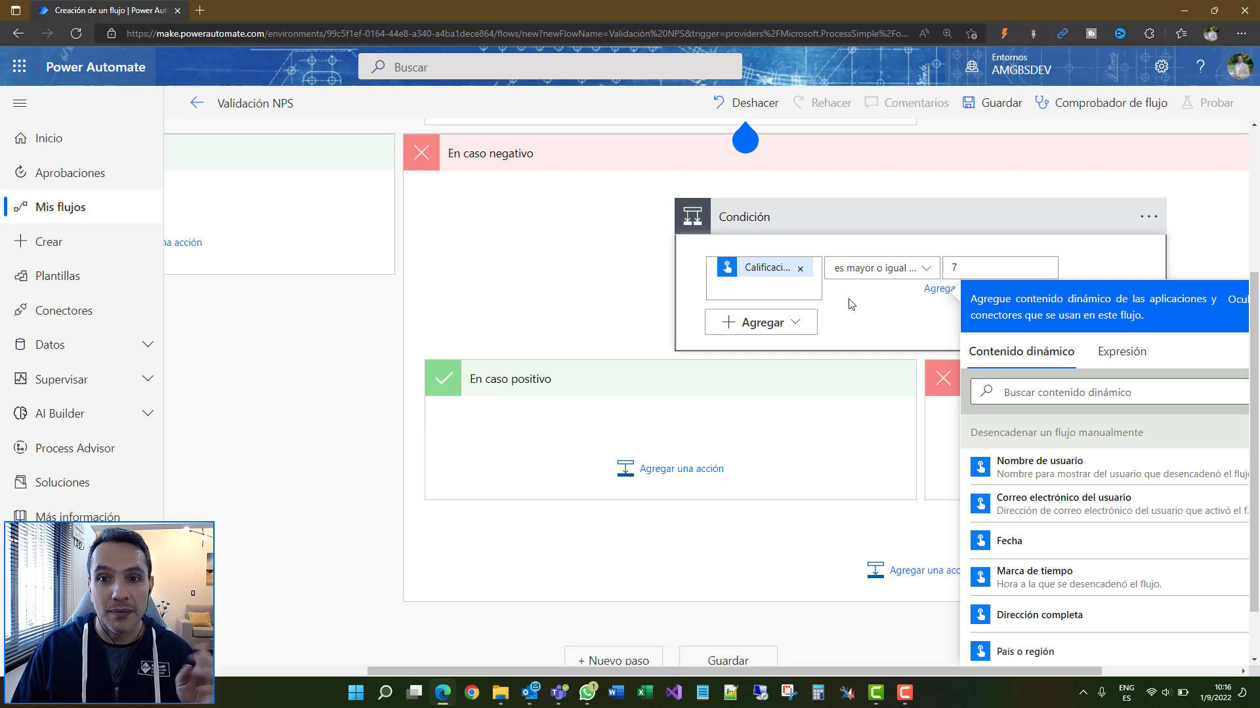
Add a second row to the nested condition and check the Y/O options that join the rows
{"action": "left_click", "coordinate": [799, 326]}
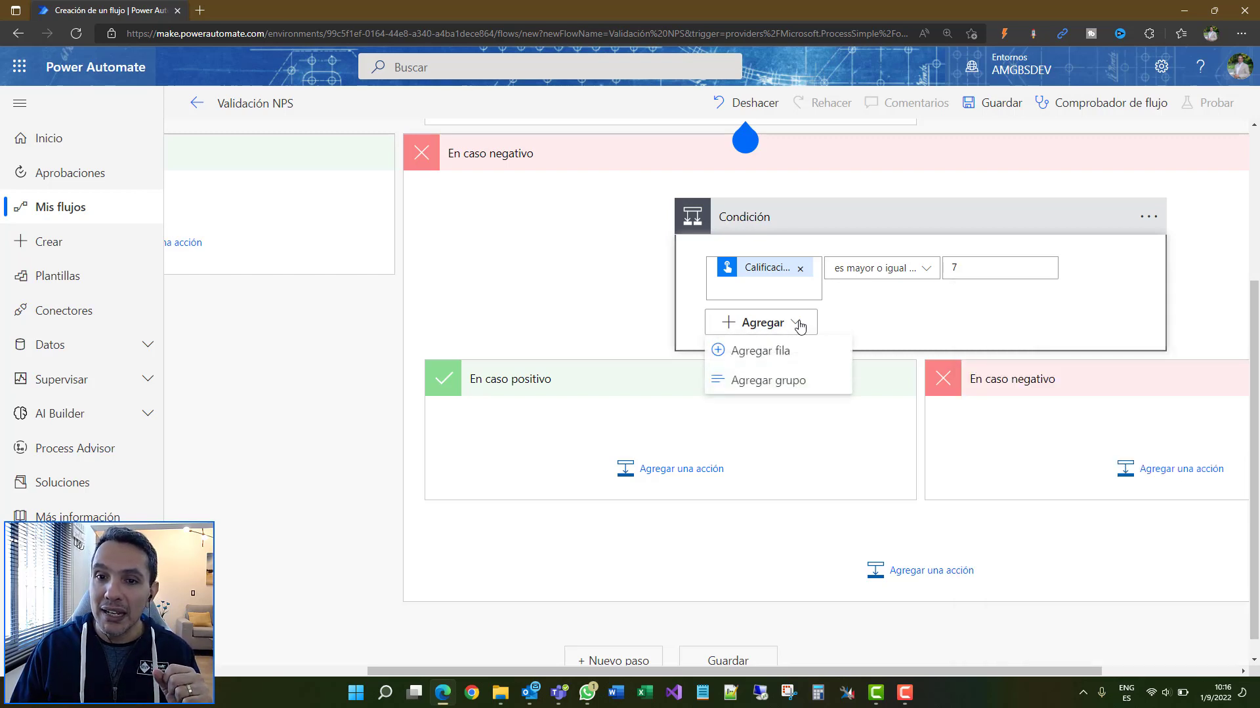
{"action": "left_click", "coordinate": [789, 363]}
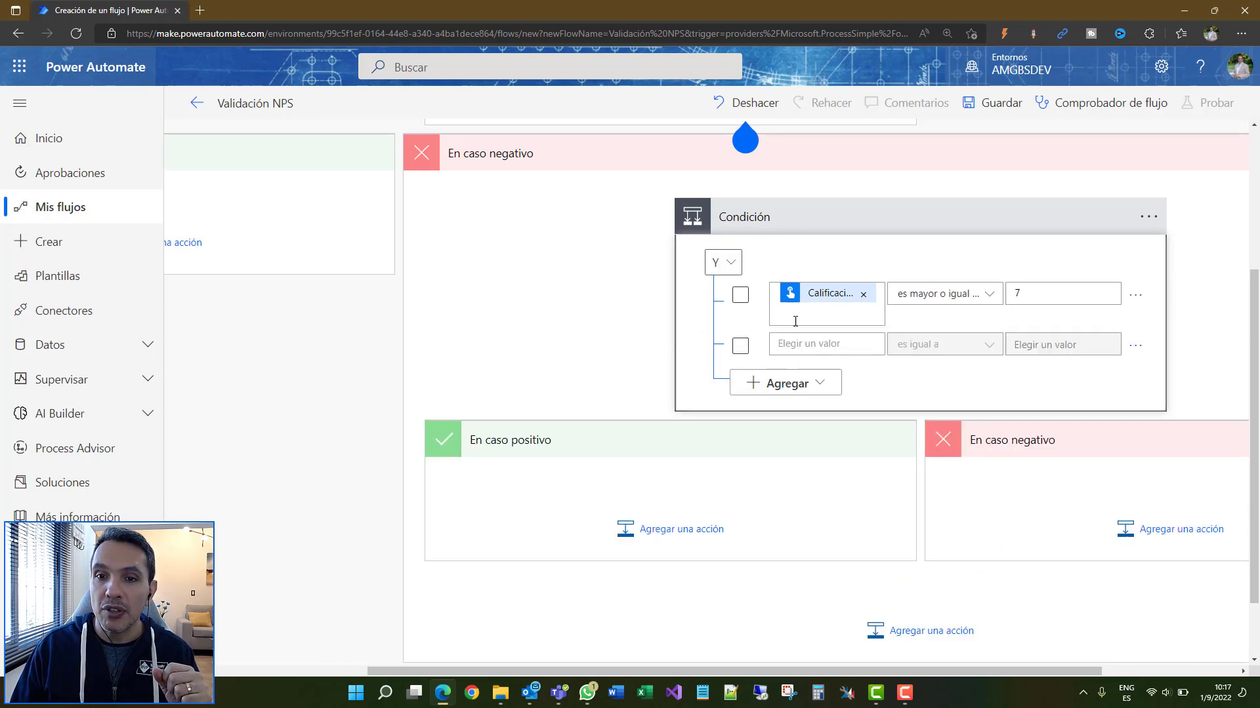
{"action": "left_click", "coordinate": [746, 292]}
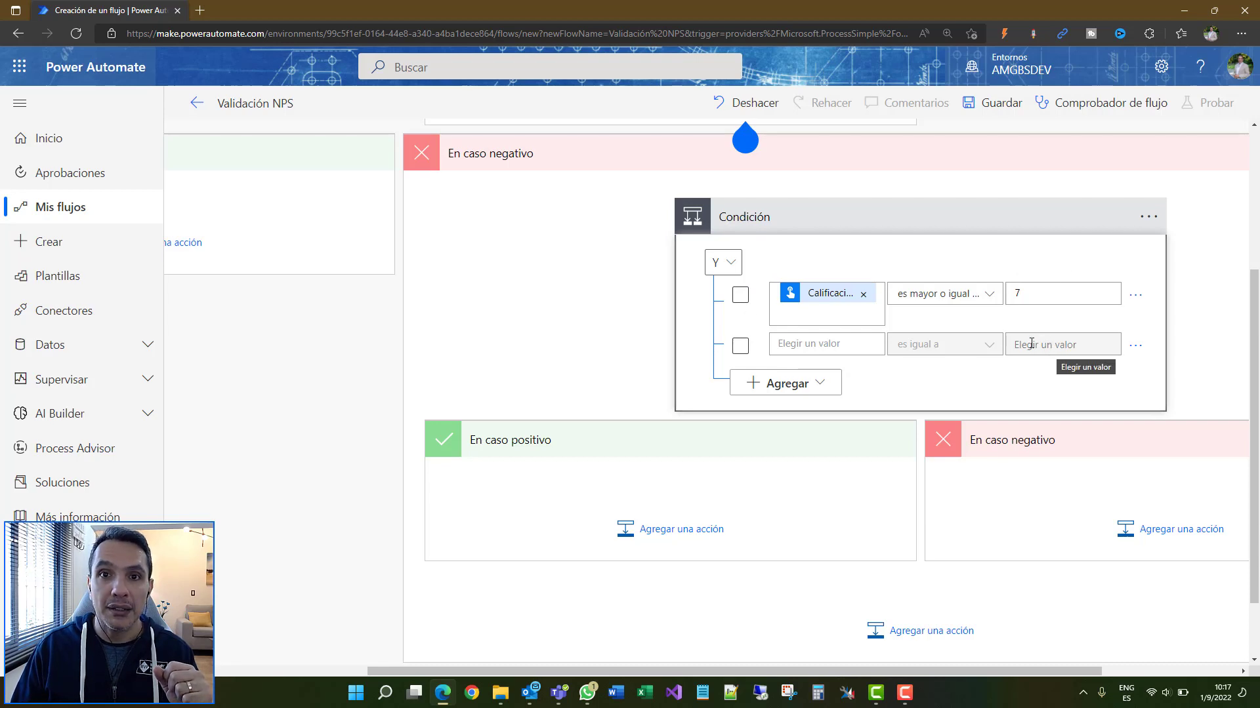
{"action": "left_click", "coordinate": [735, 263]}
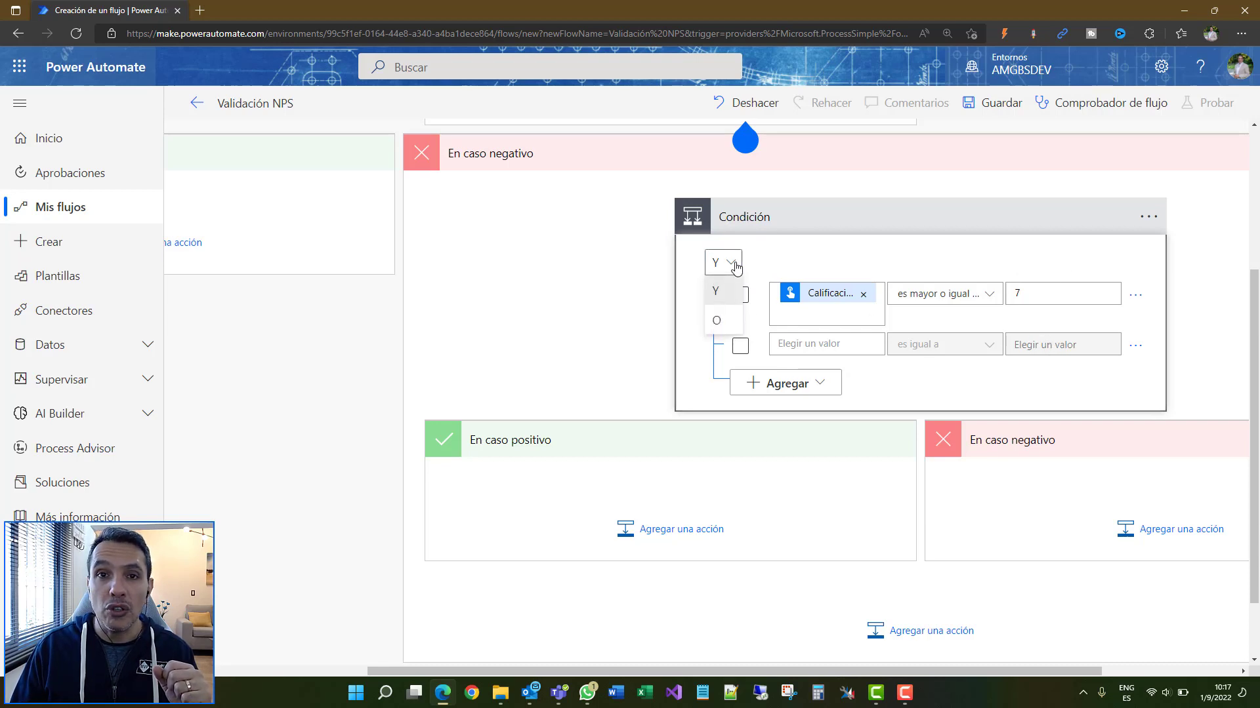
{"action": "left_click", "coordinate": [735, 264]}
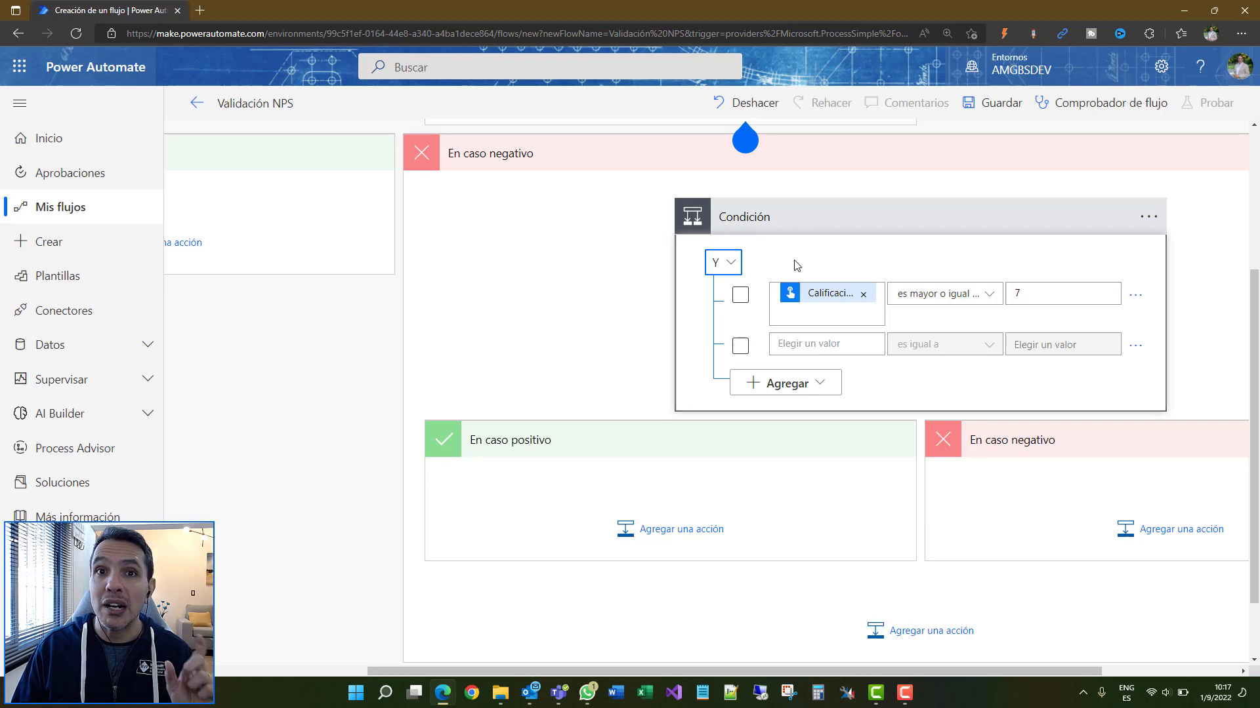
Set the nested condition's second row to "Calificación" "es menor o igual que" 8, searching dynamic content for "cali"
{"action": "left_click", "coordinate": [837, 346]}
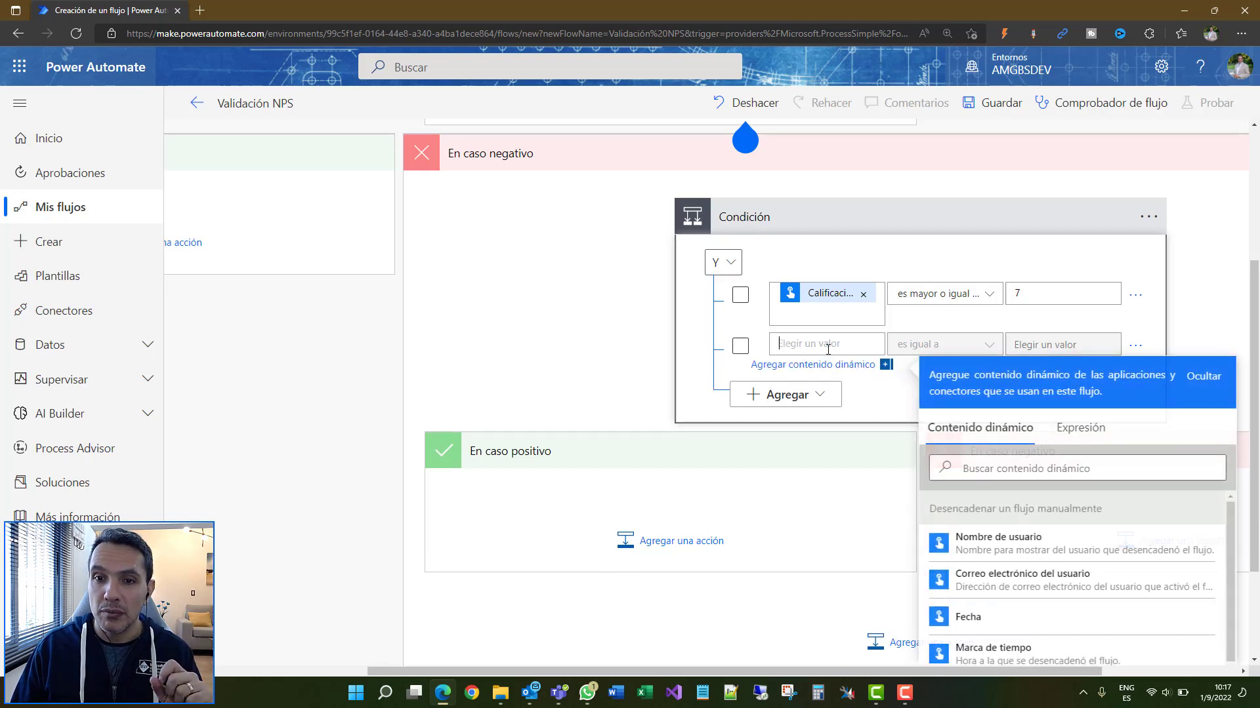
{"action": "left_click", "coordinate": [986, 467]}
{"action": "type", "text": "cali"}
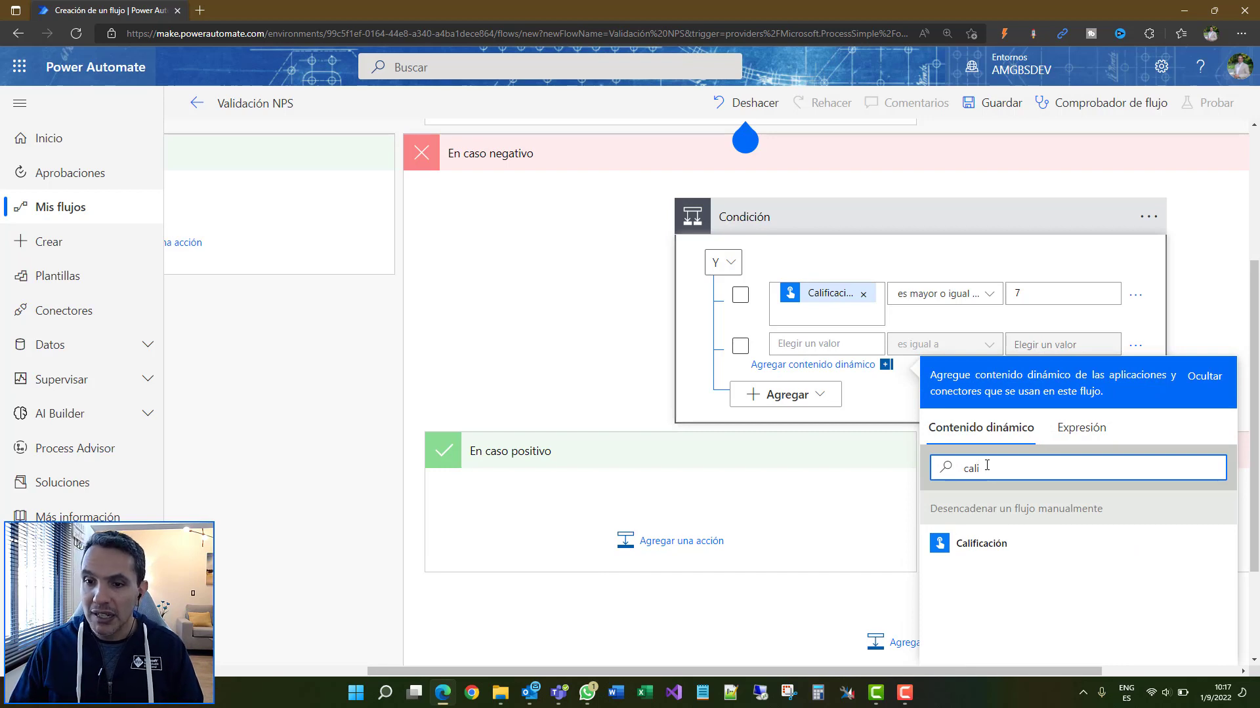
{"action": "left_click", "coordinate": [981, 543]}
{"action": "left_click", "coordinate": [988, 348]}
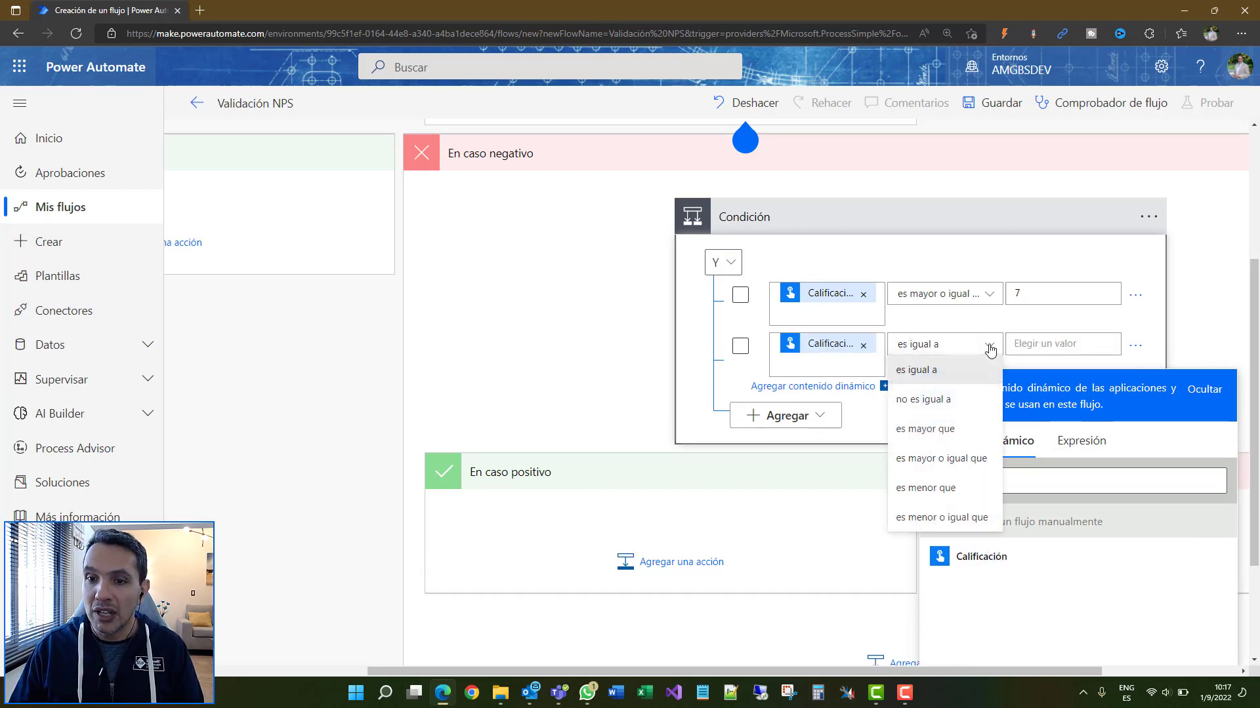
{"action": "left_click", "coordinate": [970, 518]}
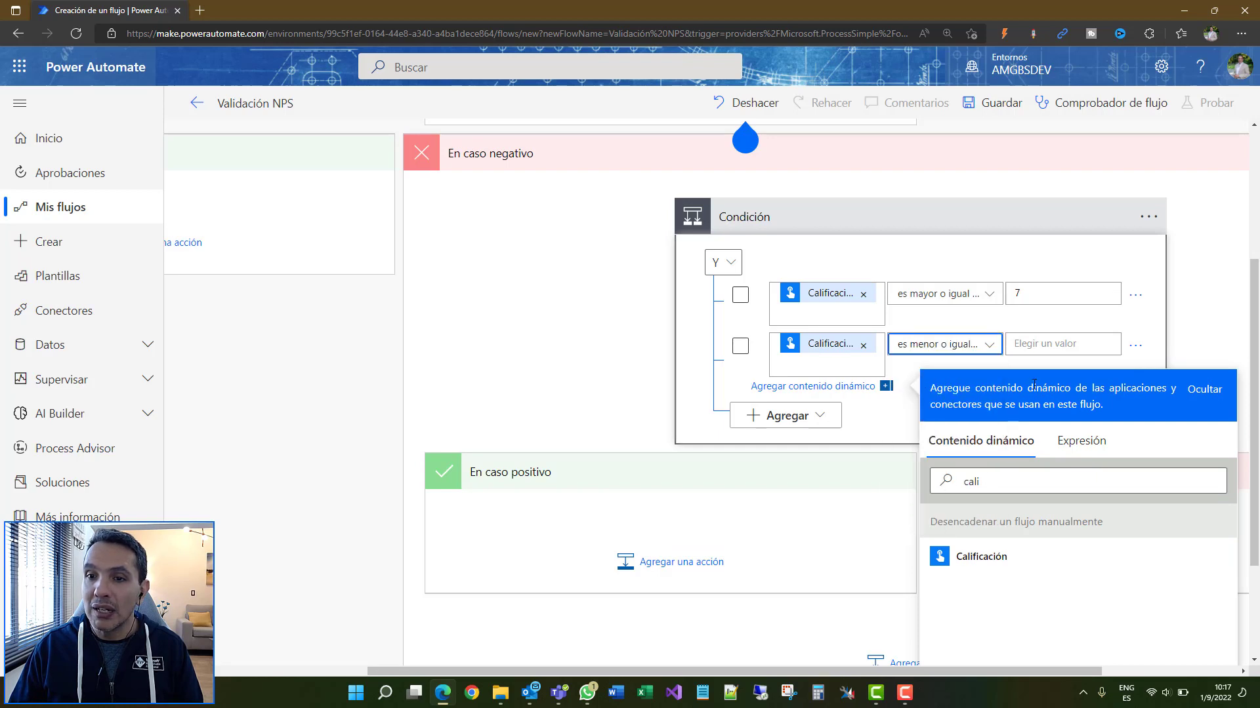
{"action": "left_click", "coordinate": [1049, 346]}
{"action": "type", "text": "8"}
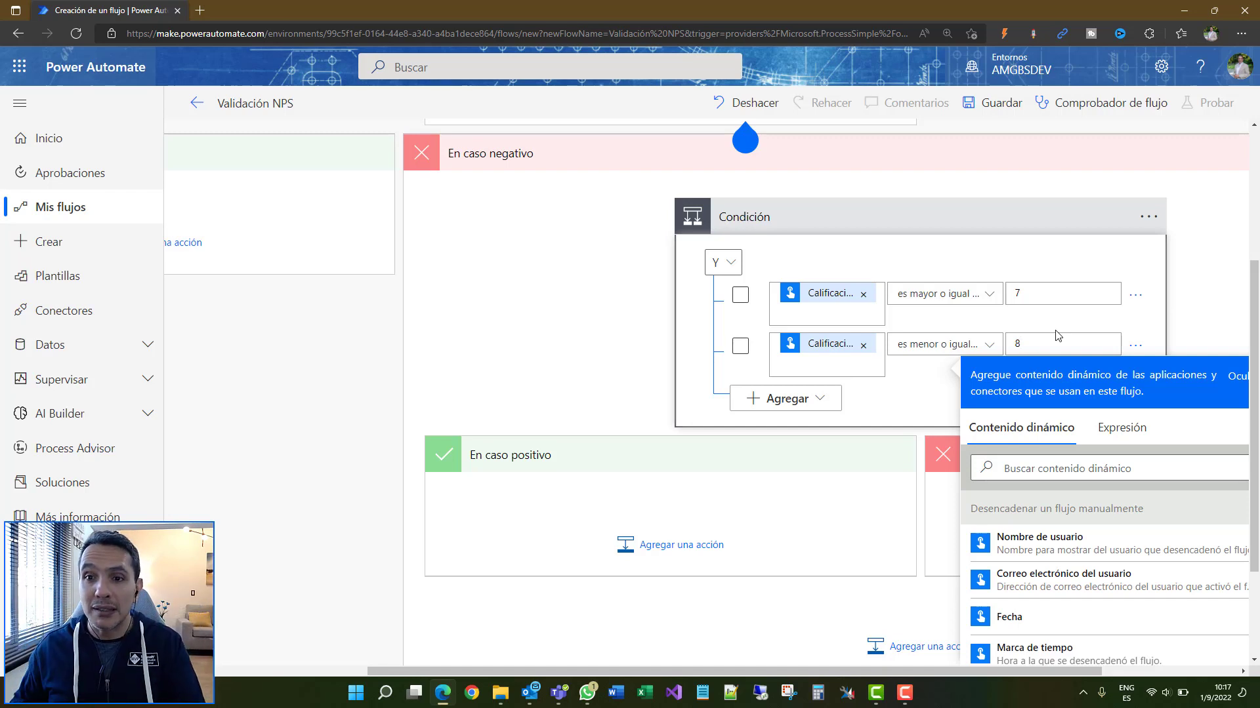
Rename the nested condition as "Verificar si es neutral"
{"action": "left_click", "coordinate": [1148, 217]}
{"action": "left_click", "coordinate": [1074, 258]}
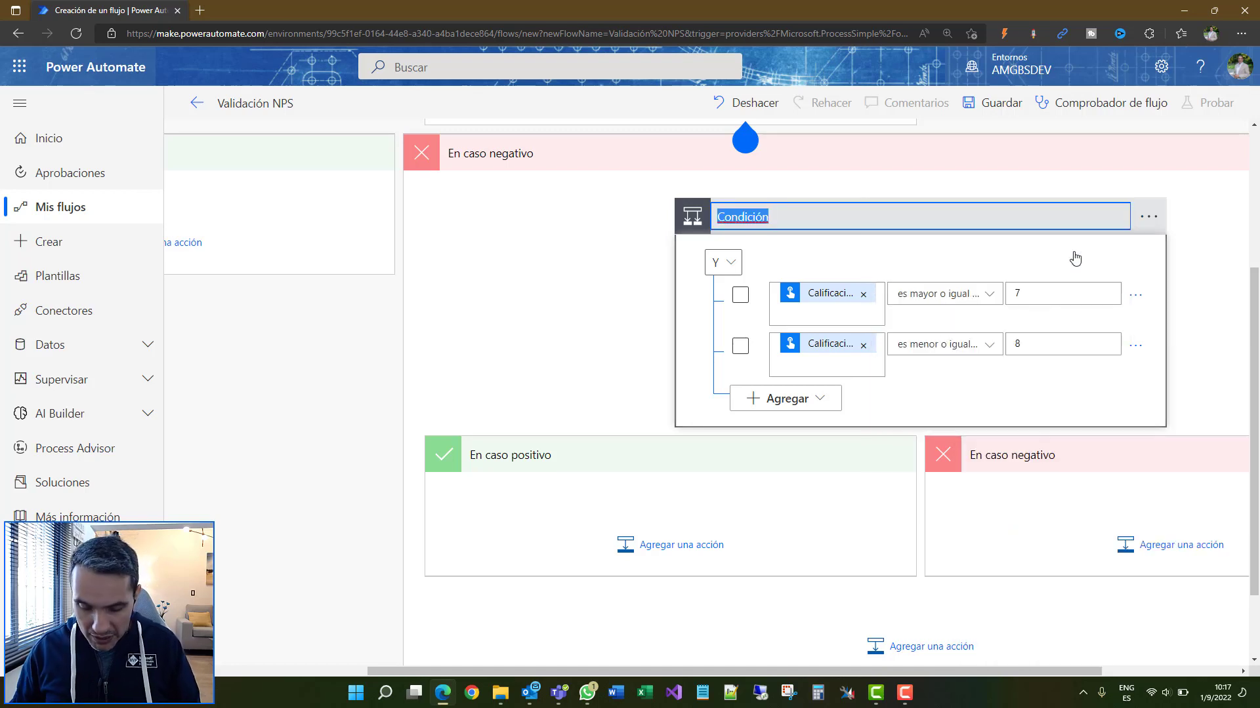
{"action": "type", "text": "Verificar si es neutral"}
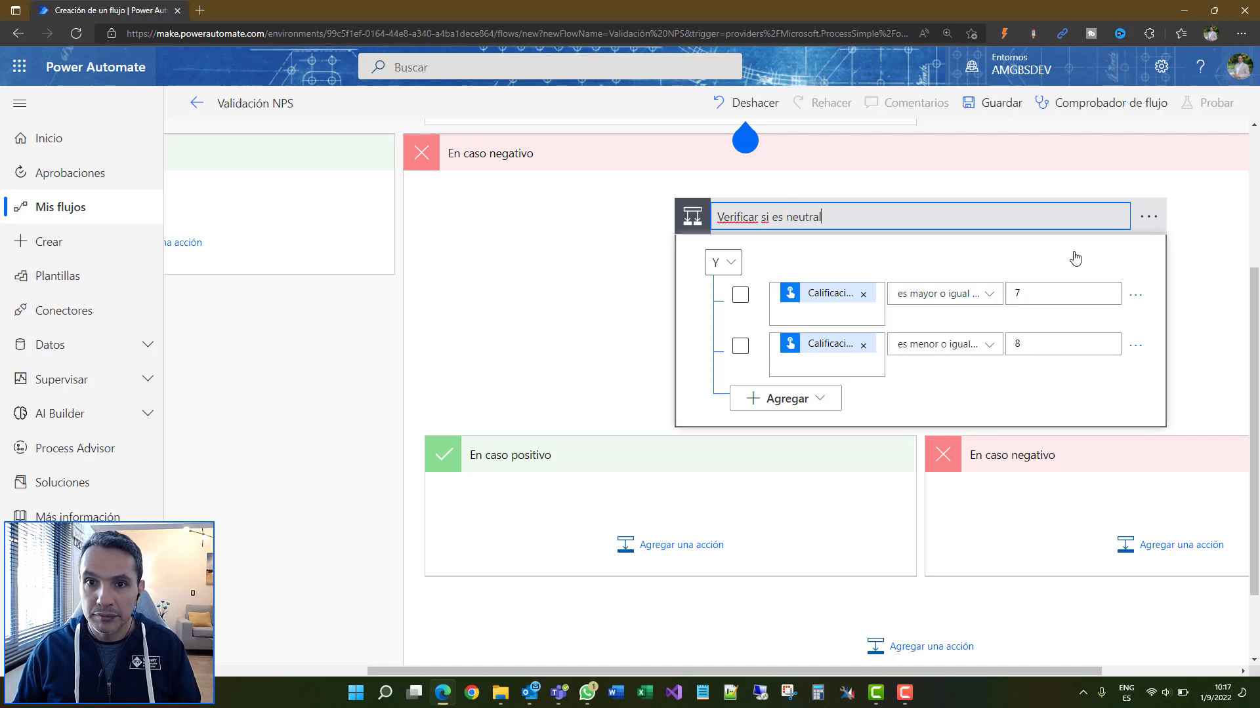
{"action": "key", "text": "Return"}
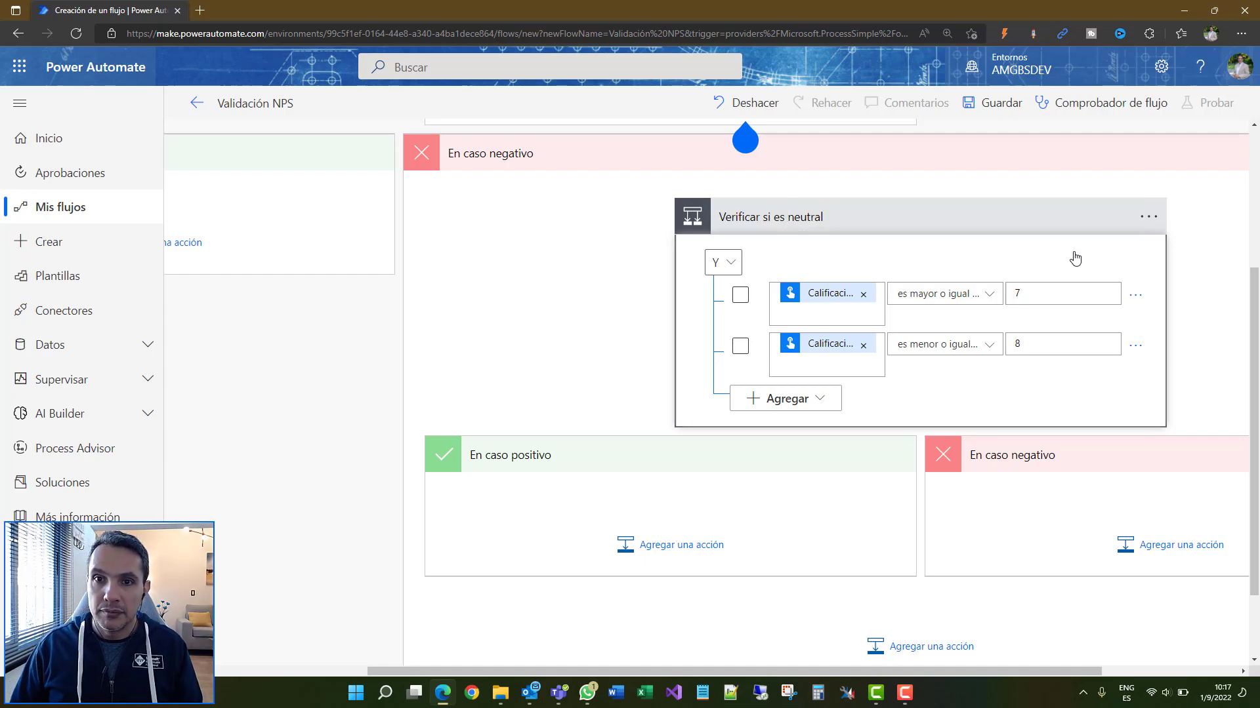
{"action": "scroll", "coordinate": [984, 315], "scroll_direction": "up", "scroll_amount": 1}
{"action": "scroll", "coordinate": [748, 383], "scroll_direction": "down", "scroll_amount": 2}
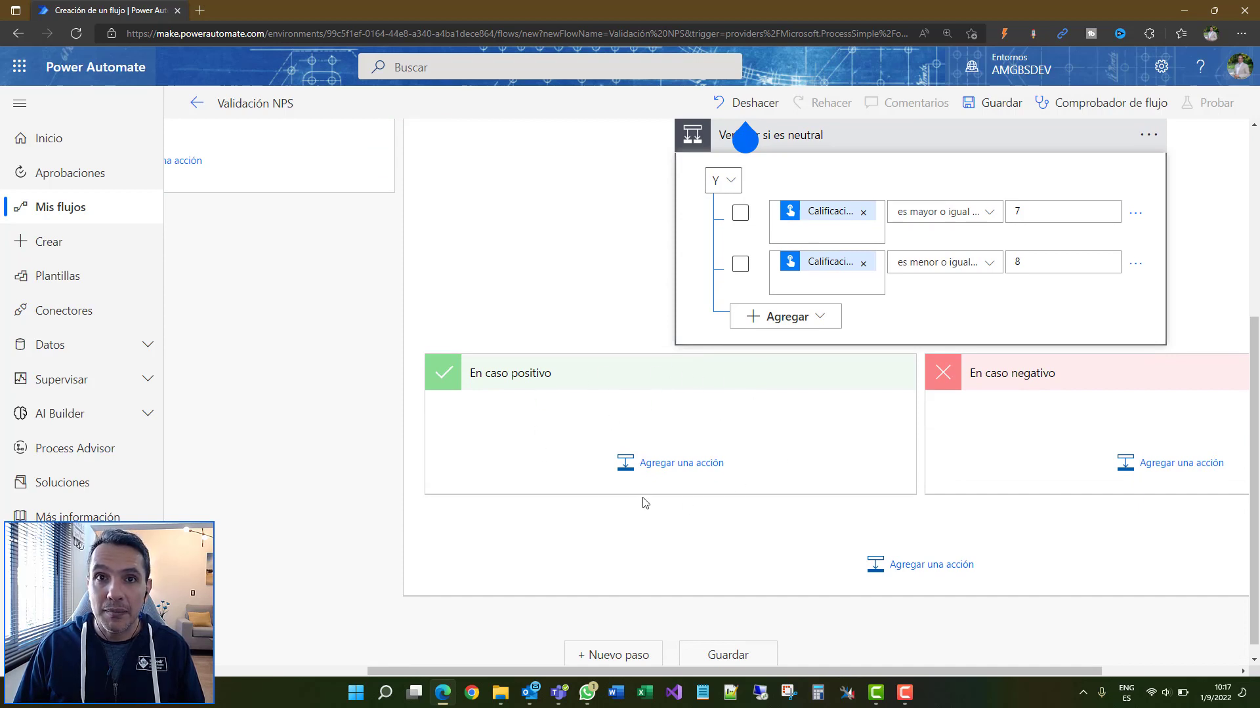
{"action": "left_click_drag", "start_coordinate": [660, 671], "coordinate": [799, 693]}
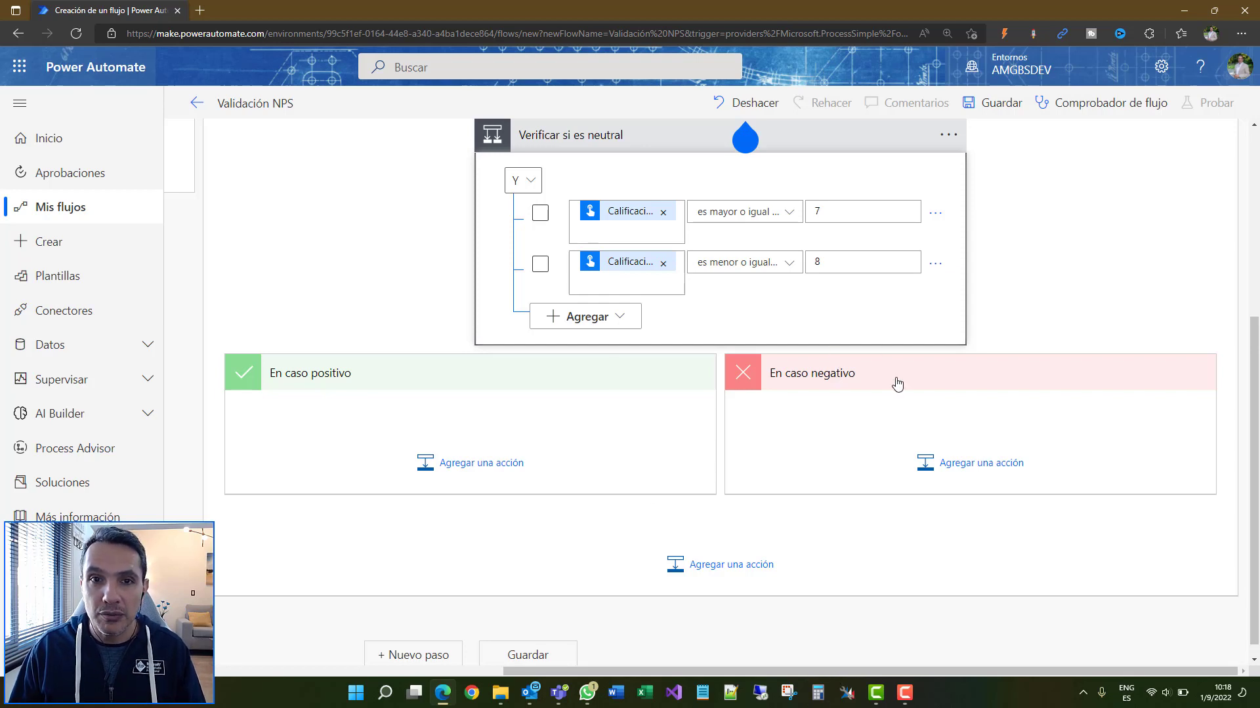
Add a Condición control in the "En caso negativo" branch of "Verificar si es neutral"
{"action": "left_click", "coordinate": [960, 465]}
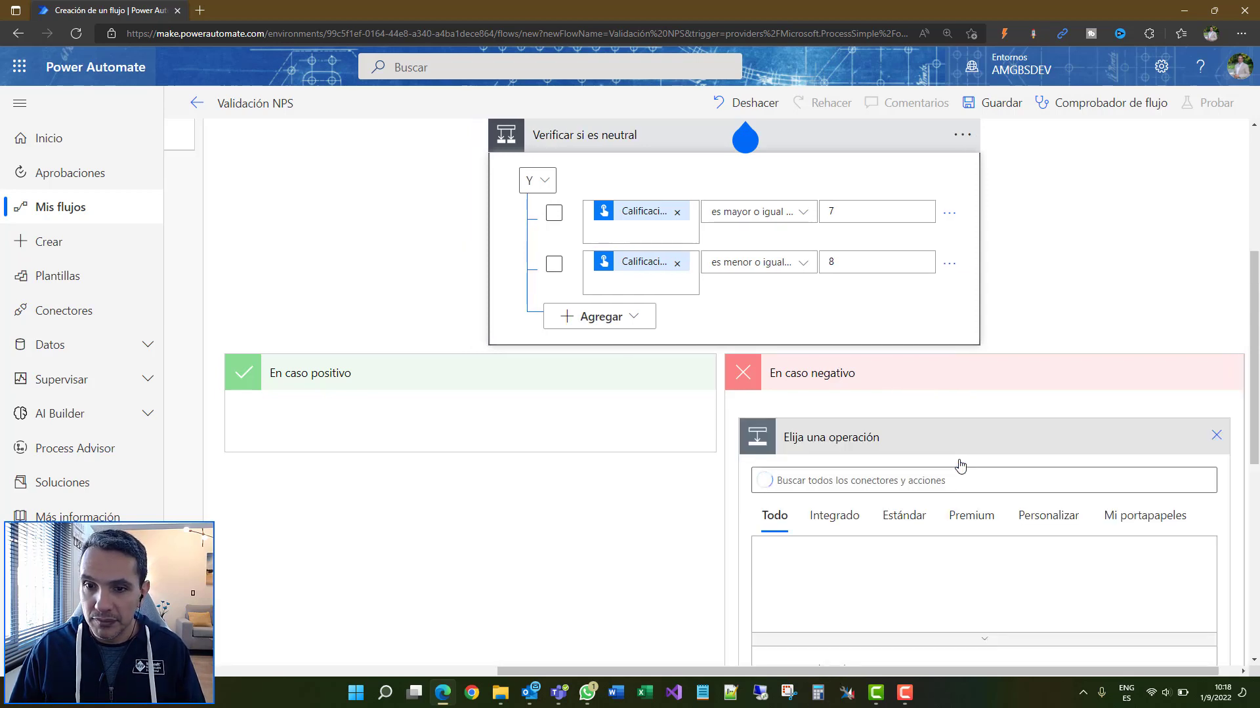
{"action": "left_click", "coordinate": [795, 568]}
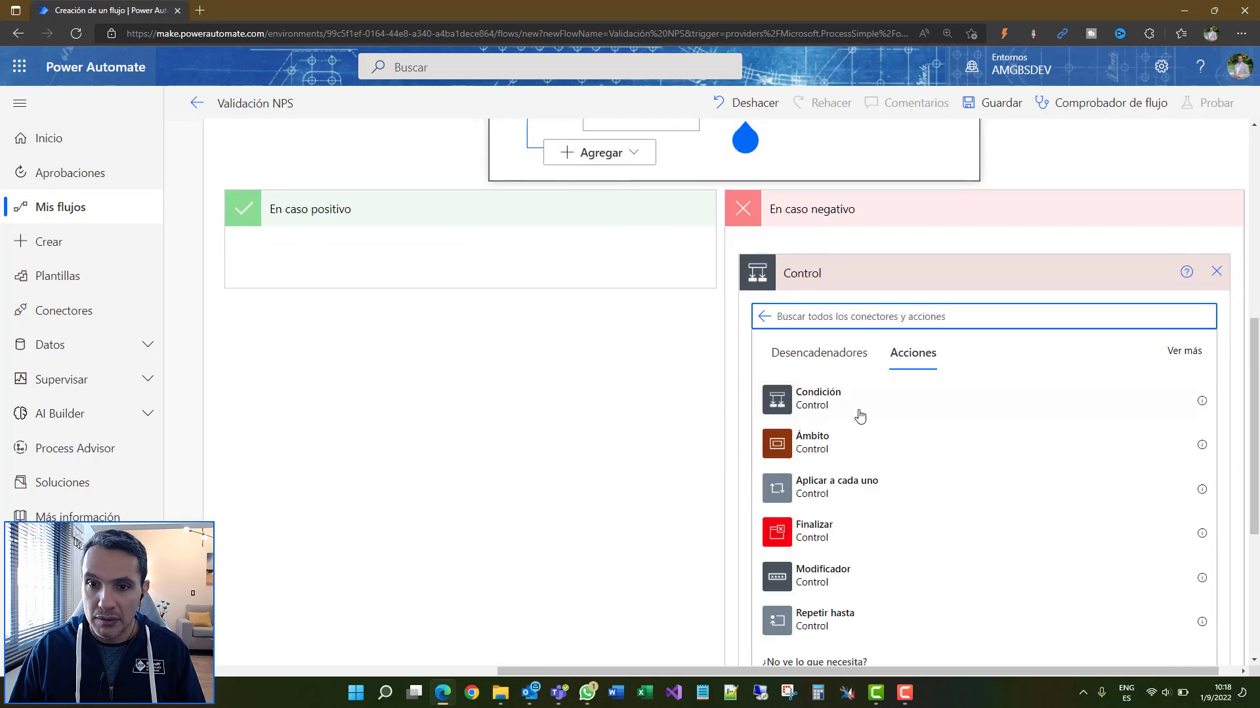
{"action": "left_click", "coordinate": [843, 408]}
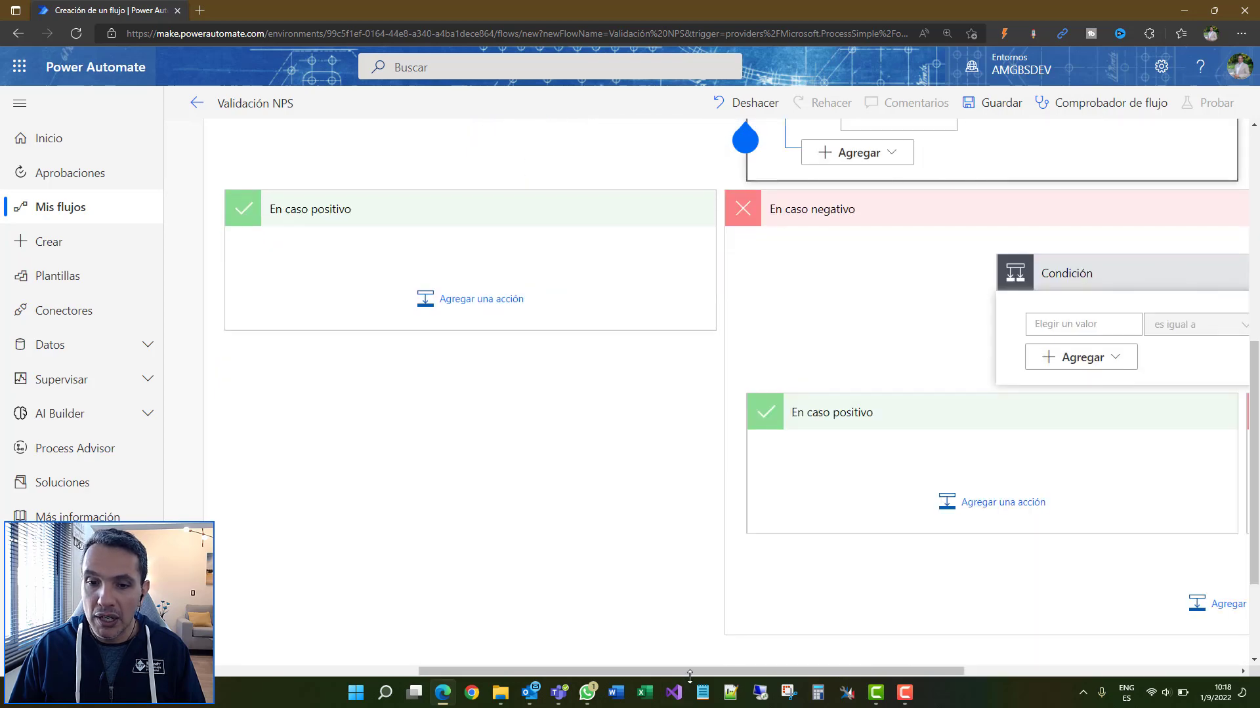
Set the new condition to the trigger's "Calificación" "es mayor o igual que" 1, searching dynamic content for "calif"
{"action": "left_click_drag", "start_coordinate": [687, 670], "coordinate": [857, 388]}
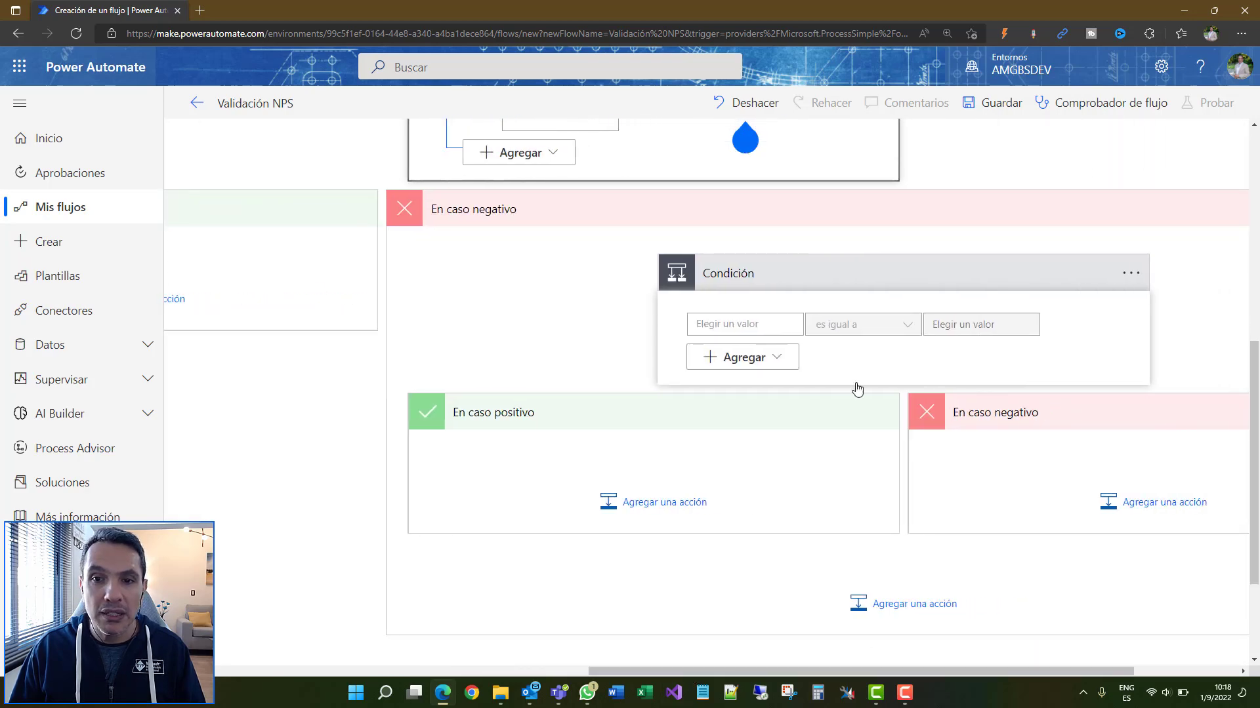
{"action": "left_click", "coordinate": [797, 326]}
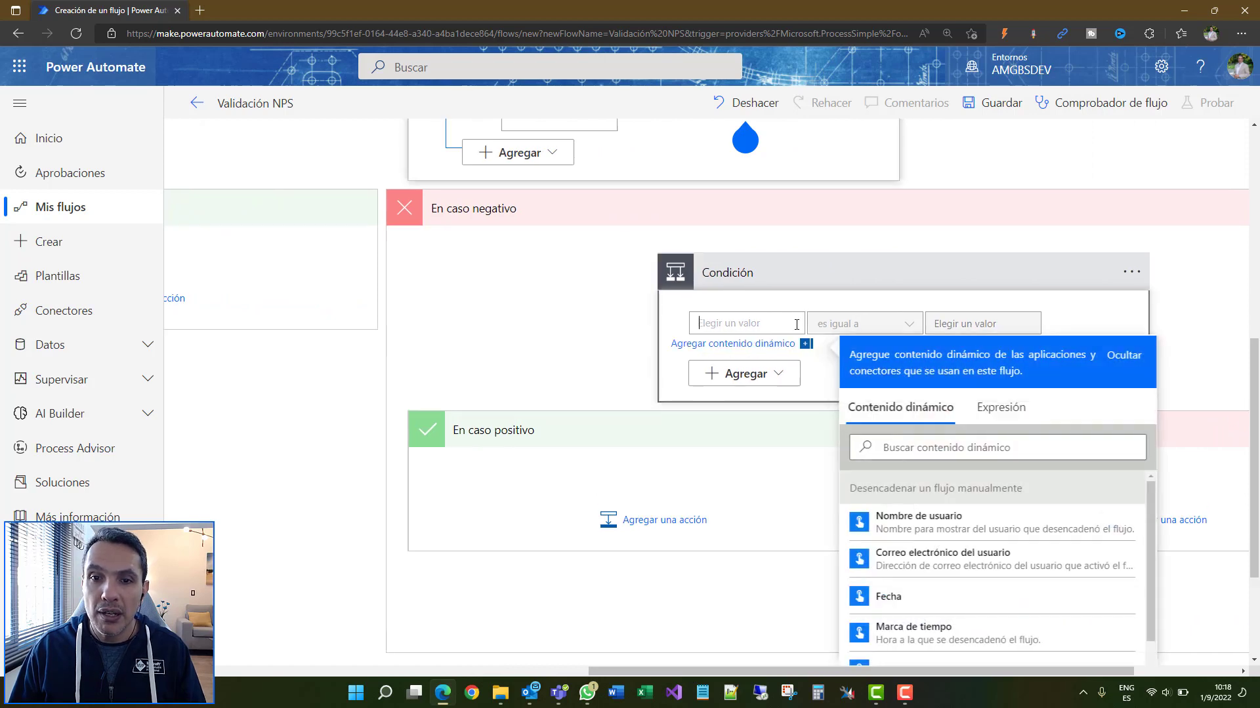
{"action": "type", "text": "calif"}
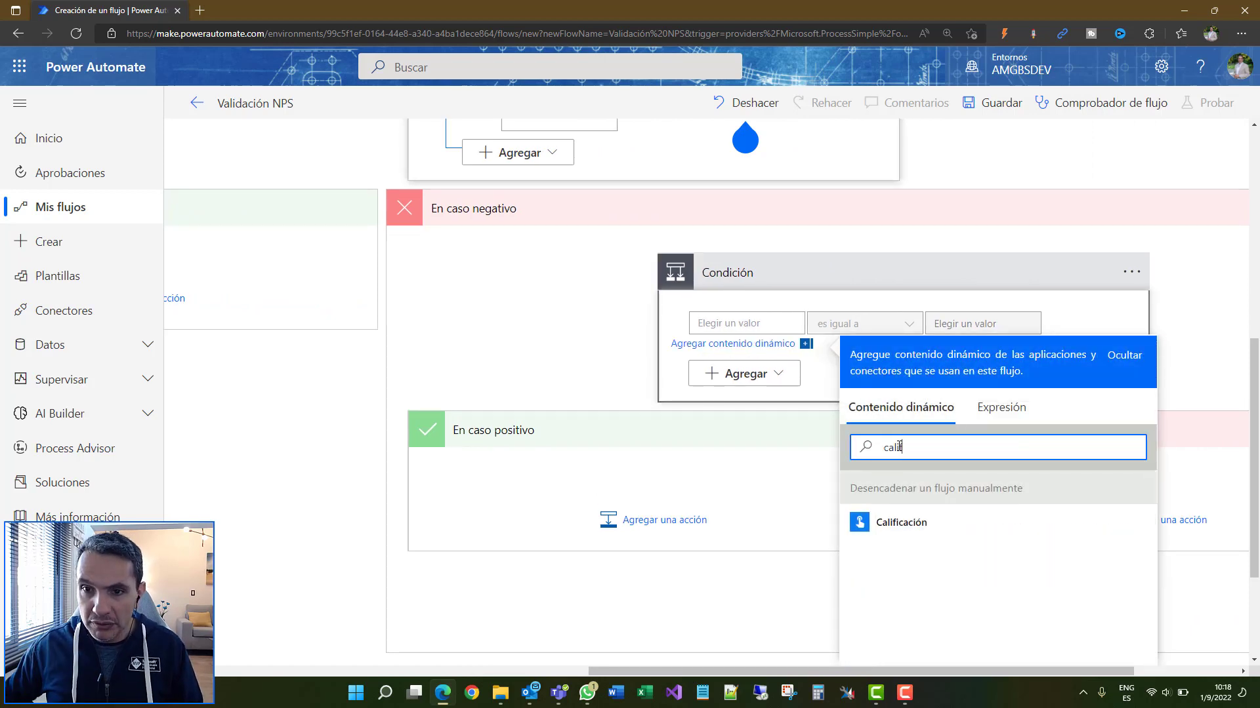
{"action": "left_click", "coordinate": [902, 521]}
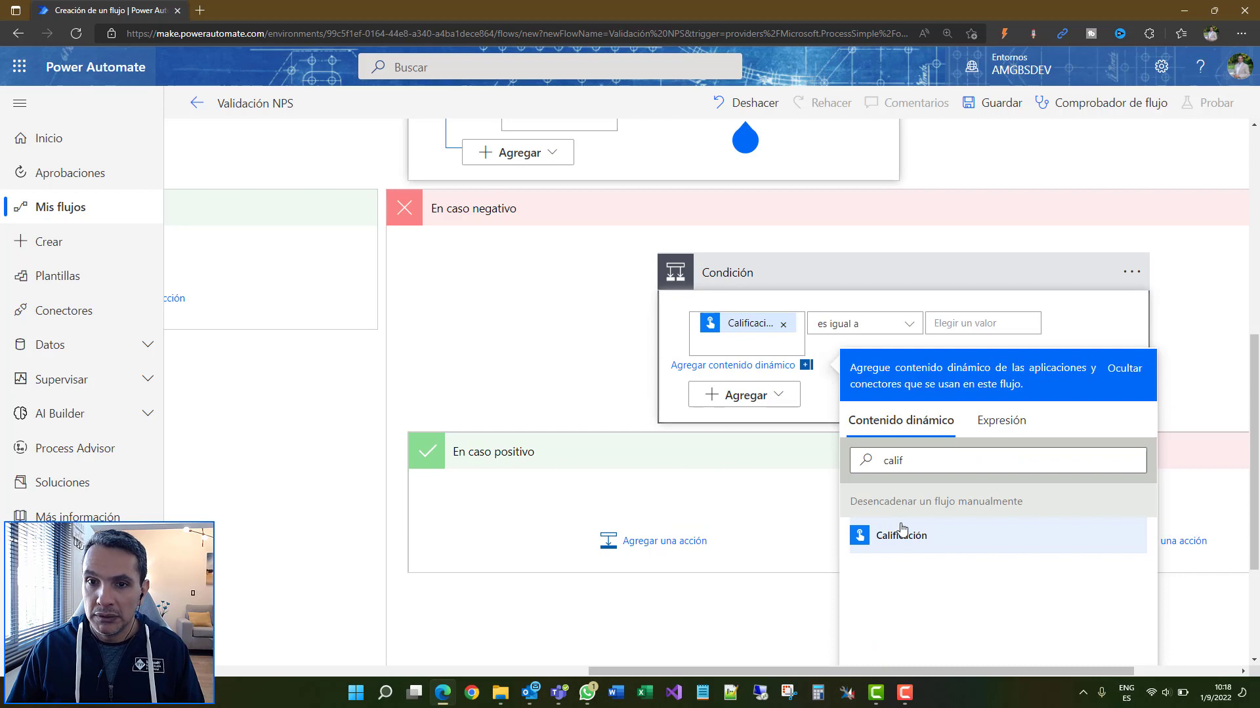
{"action": "left_click", "coordinate": [902, 326]}
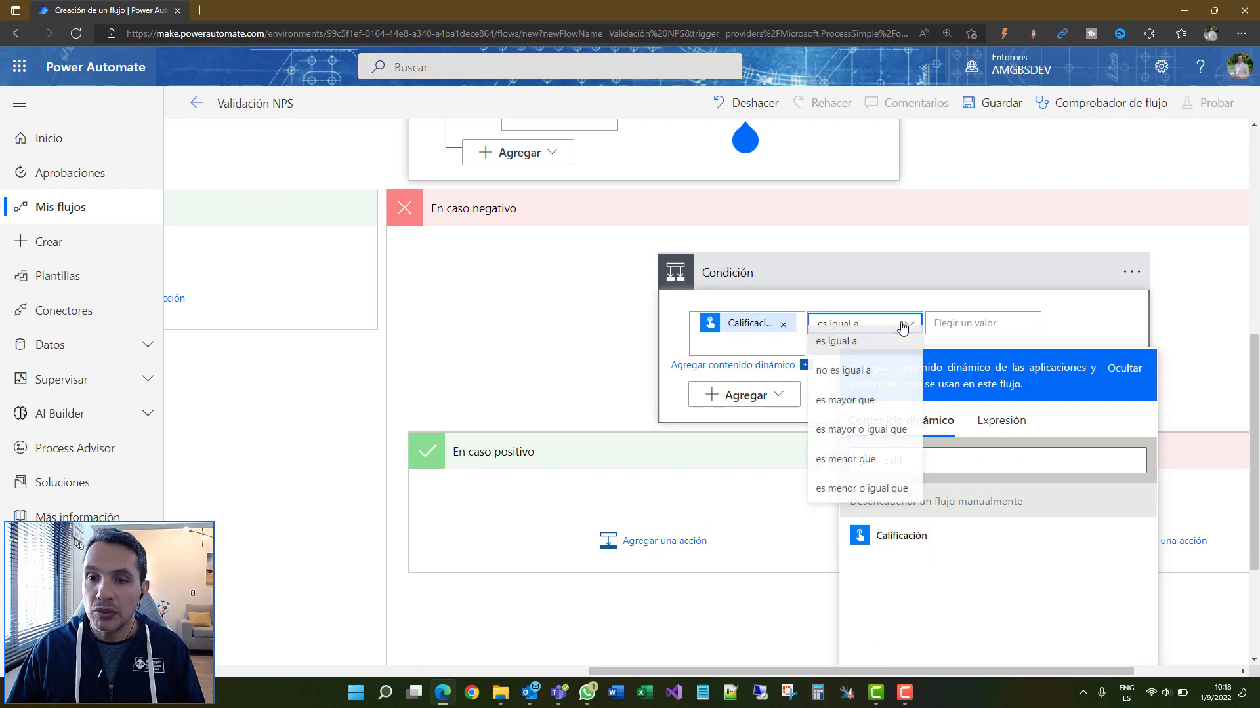
{"action": "left_click", "coordinate": [876, 430]}
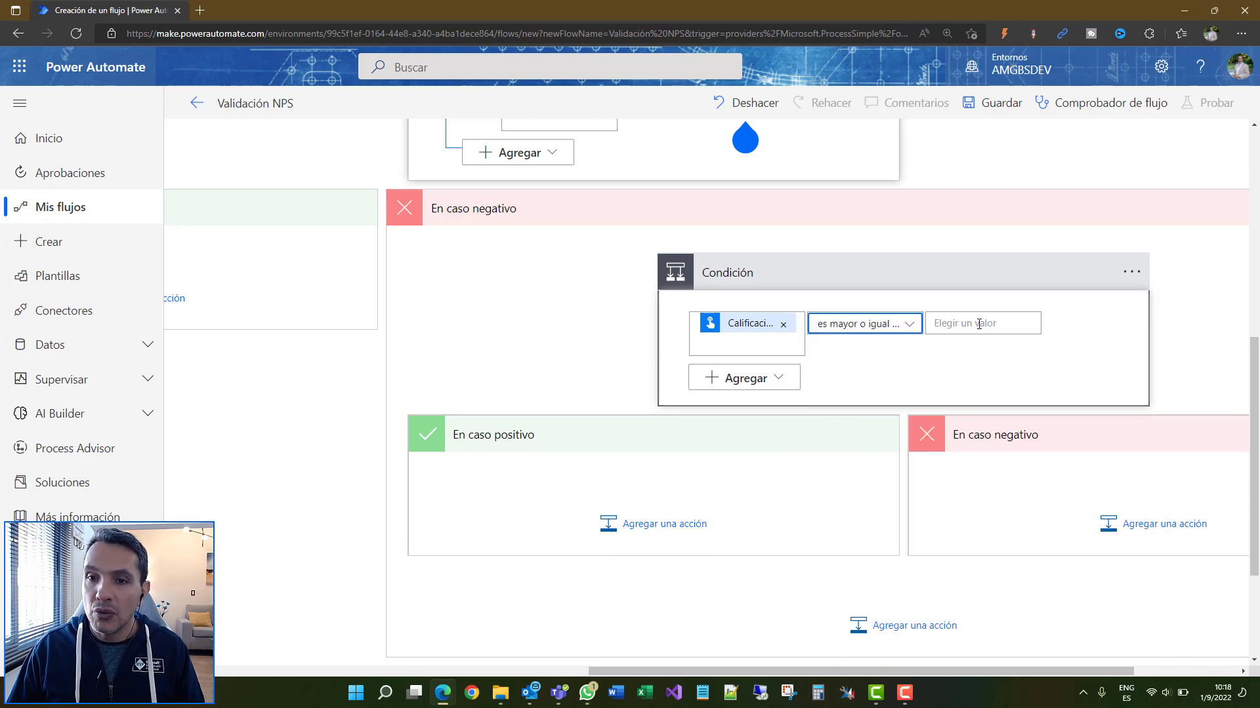
{"action": "left_click", "coordinate": [978, 324]}
{"action": "type", "text": "1"}
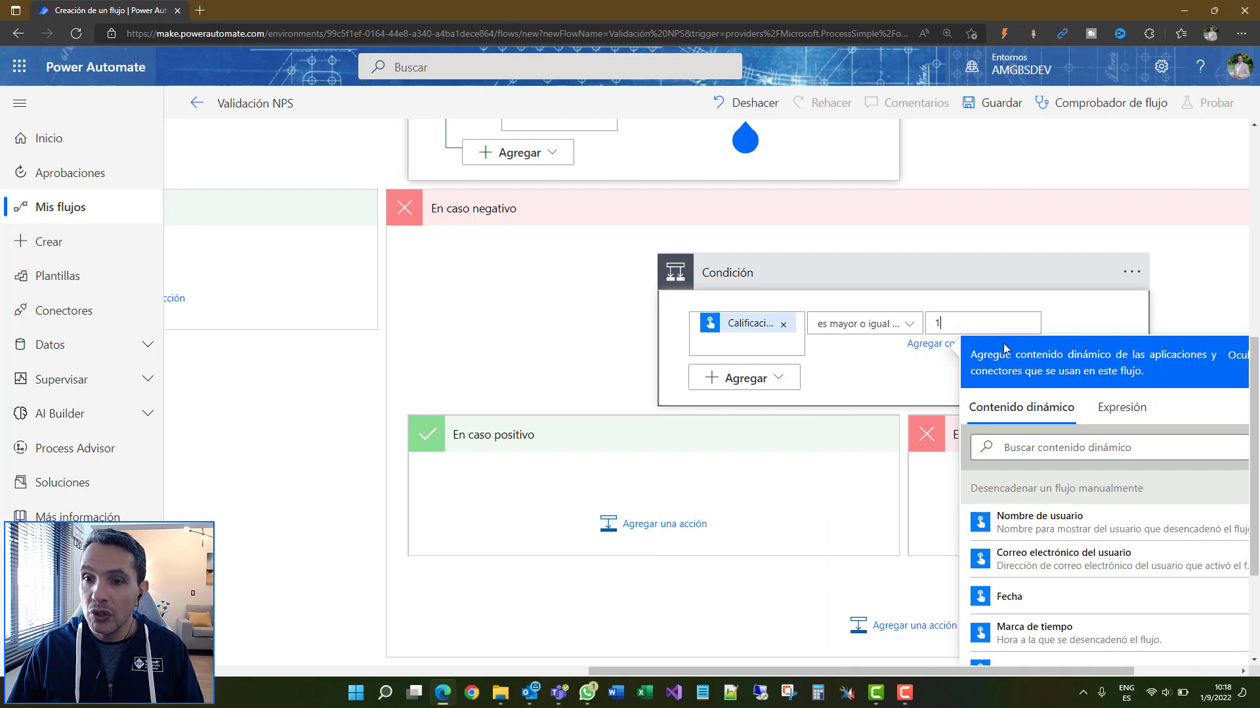
Add a second row to the innermost condition with "Calificación" "es menor o igual que" 6, searching dynamic content for "cali"
{"action": "left_click", "coordinate": [781, 380]}
{"action": "left_click", "coordinate": [744, 406]}
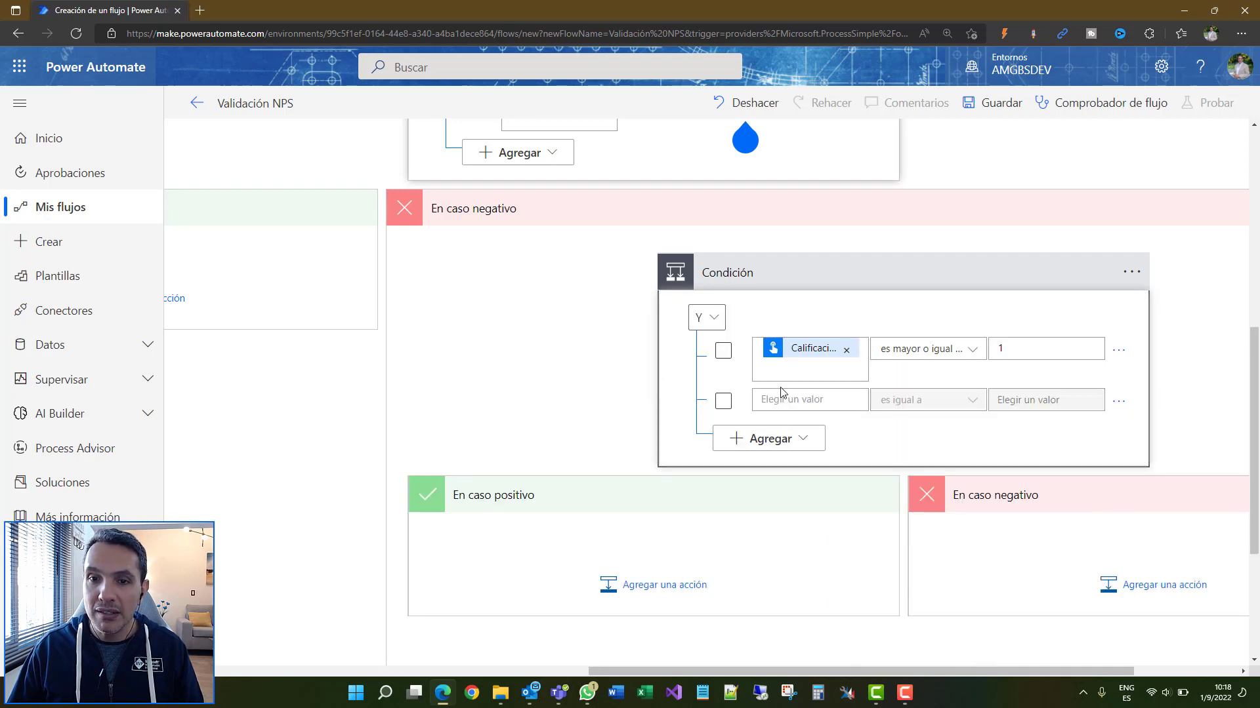
{"action": "left_click", "coordinate": [855, 402]}
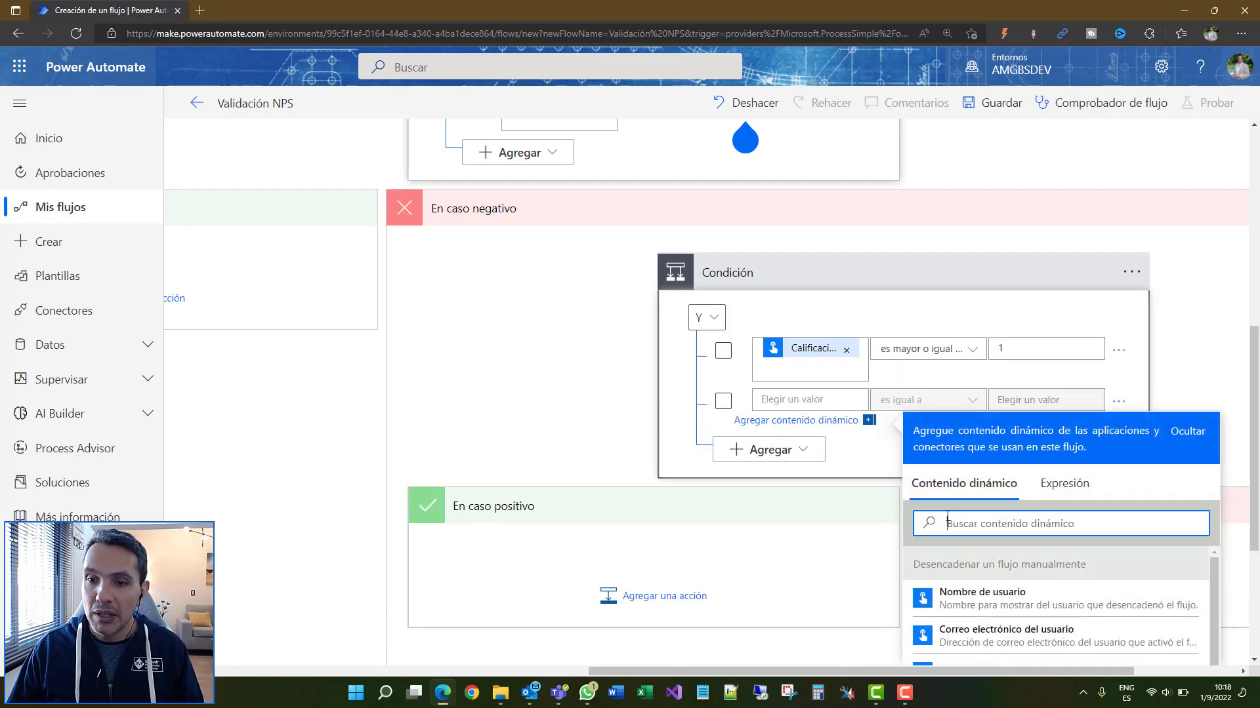
{"action": "type", "text": "cali"}
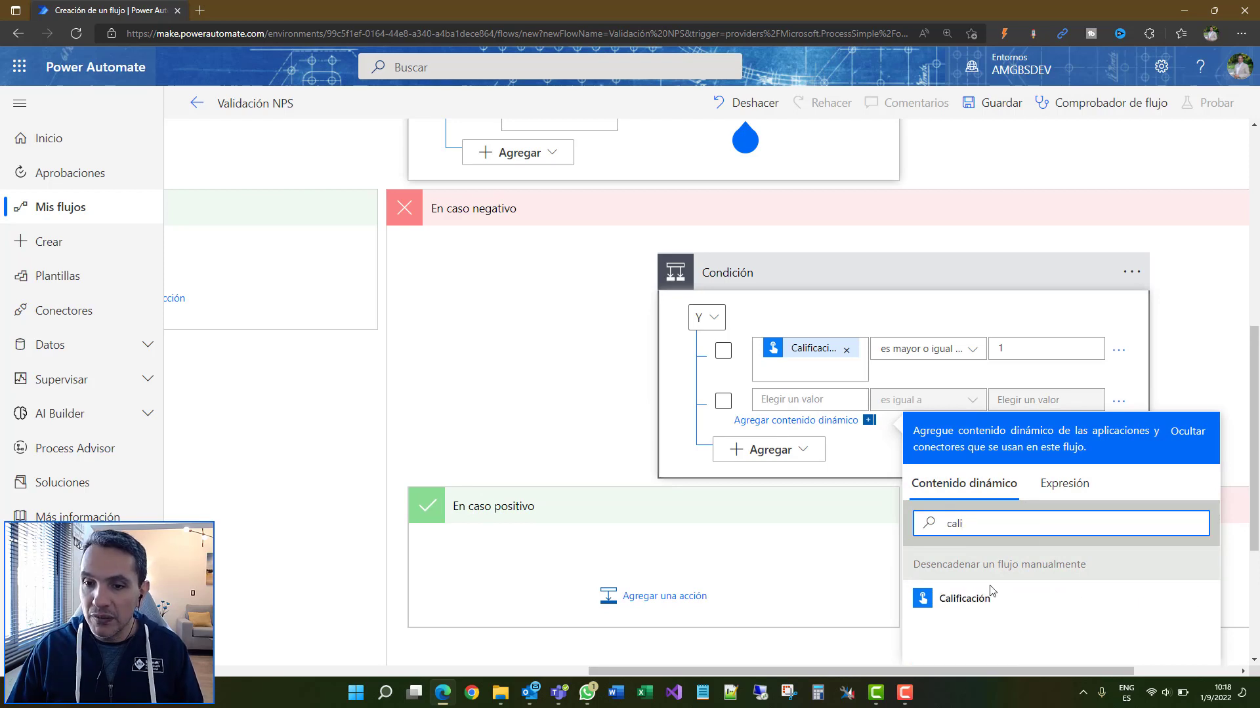
{"action": "left_click", "coordinate": [990, 594]}
{"action": "left_click", "coordinate": [974, 404]}
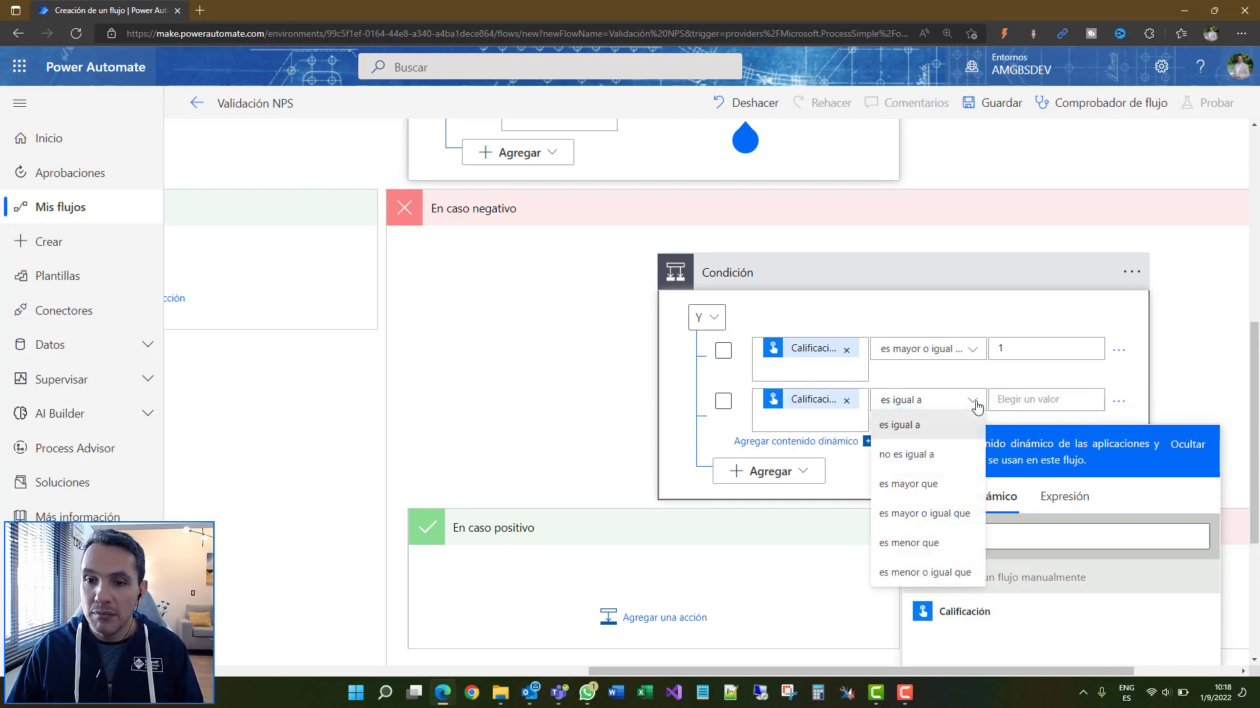
{"action": "left_click", "coordinate": [955, 573]}
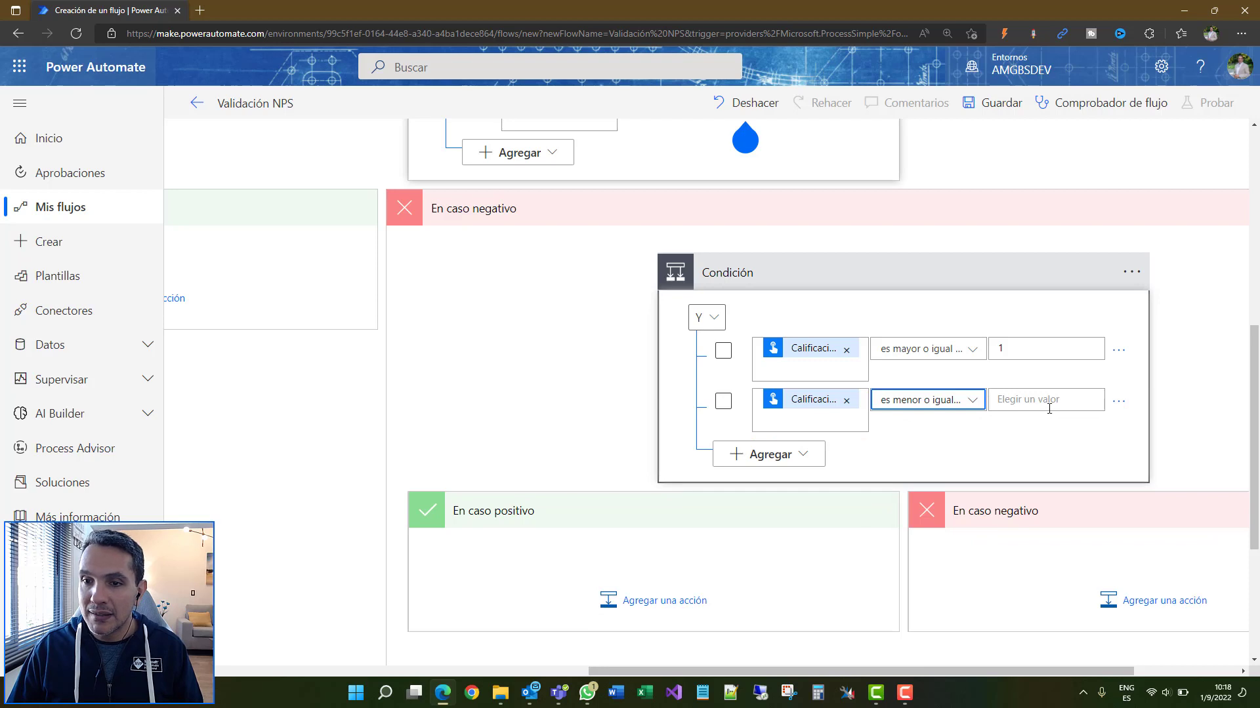
{"action": "left_click", "coordinate": [1049, 401]}
{"action": "type", "text": "6"}
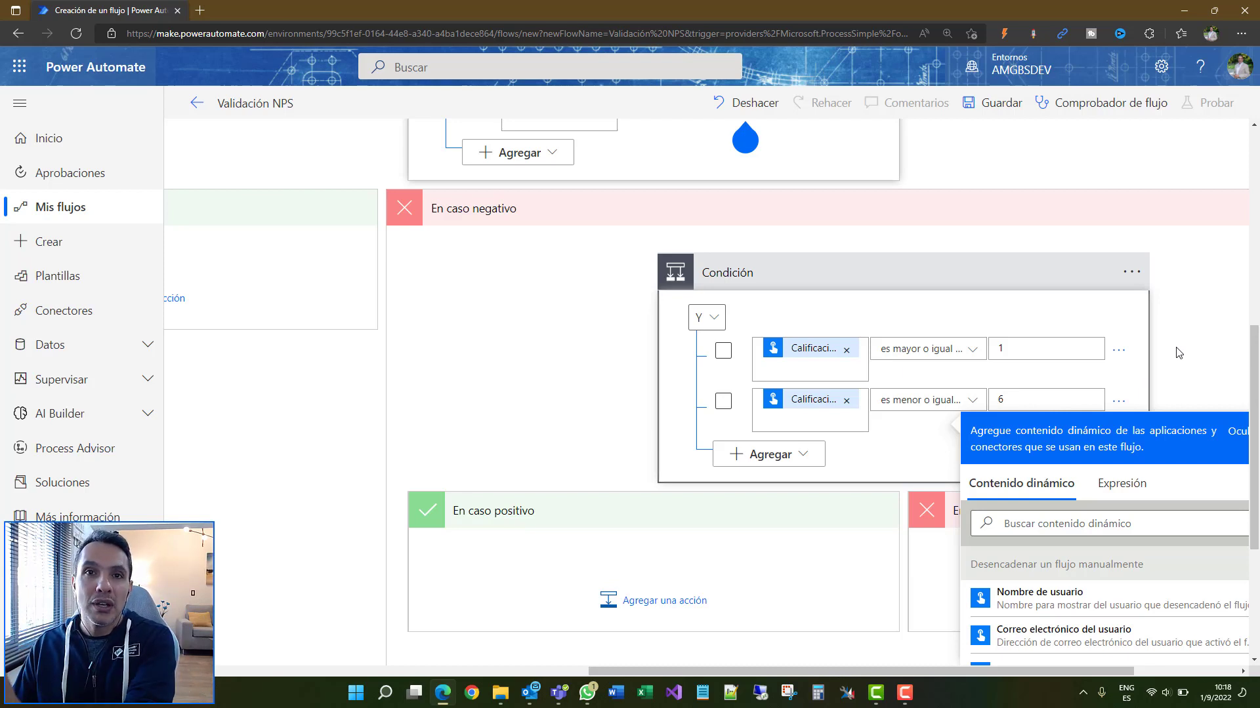
Rename the innermost condition as "Verificar si es detractor"
{"action": "left_click", "coordinate": [1132, 271]}
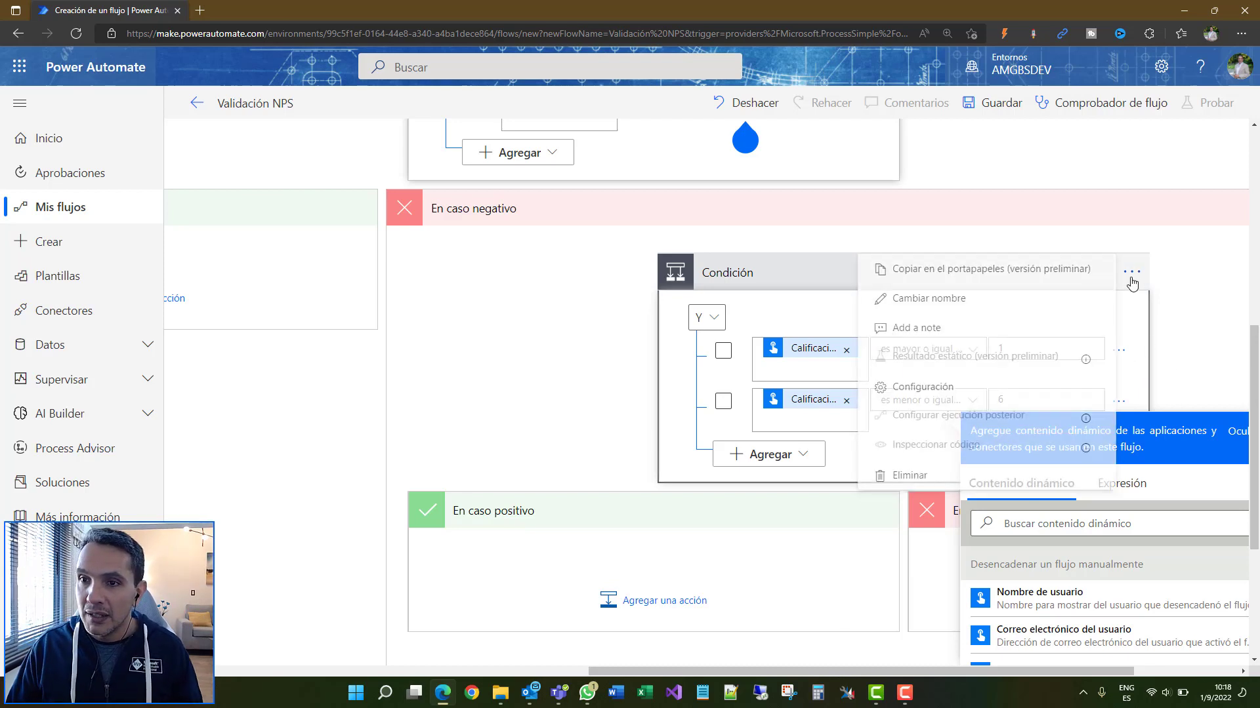
{"action": "left_click", "coordinate": [1049, 311]}
{"action": "type", "text": "V"}
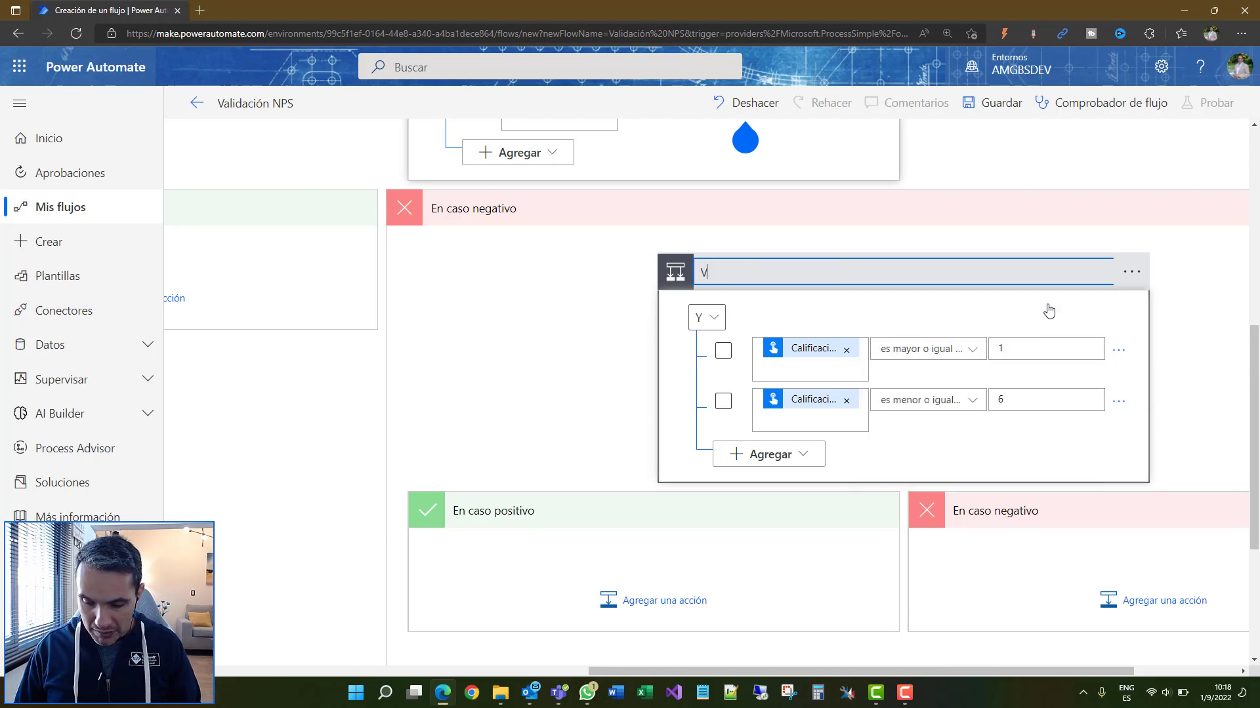
{"action": "type", "text": "erica"}
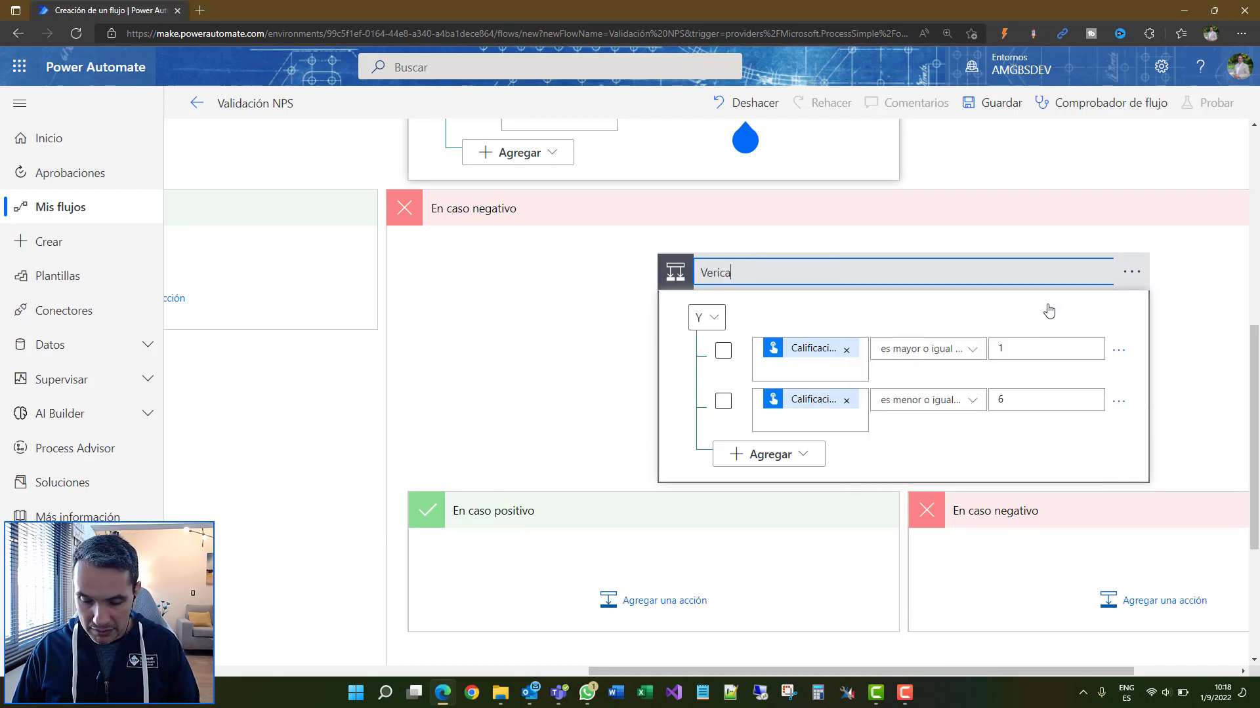
{"action": "type", "text": "r si es"}
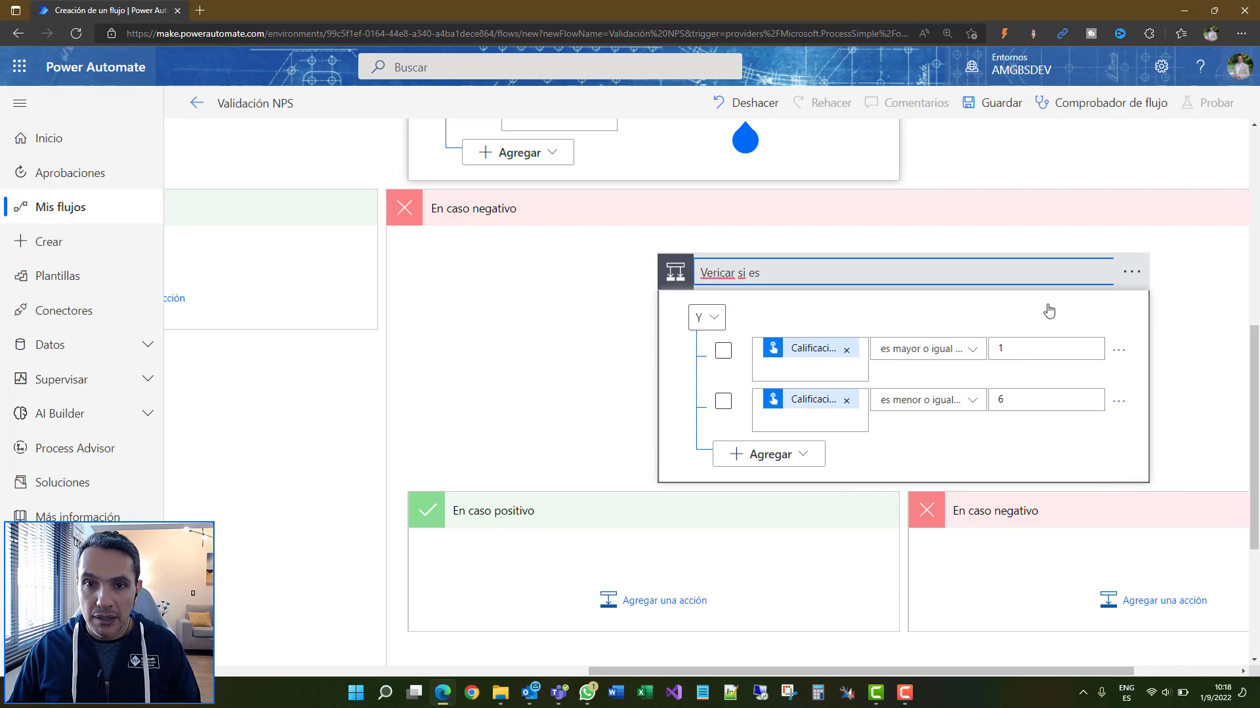
{"action": "type", "text": "fi"}
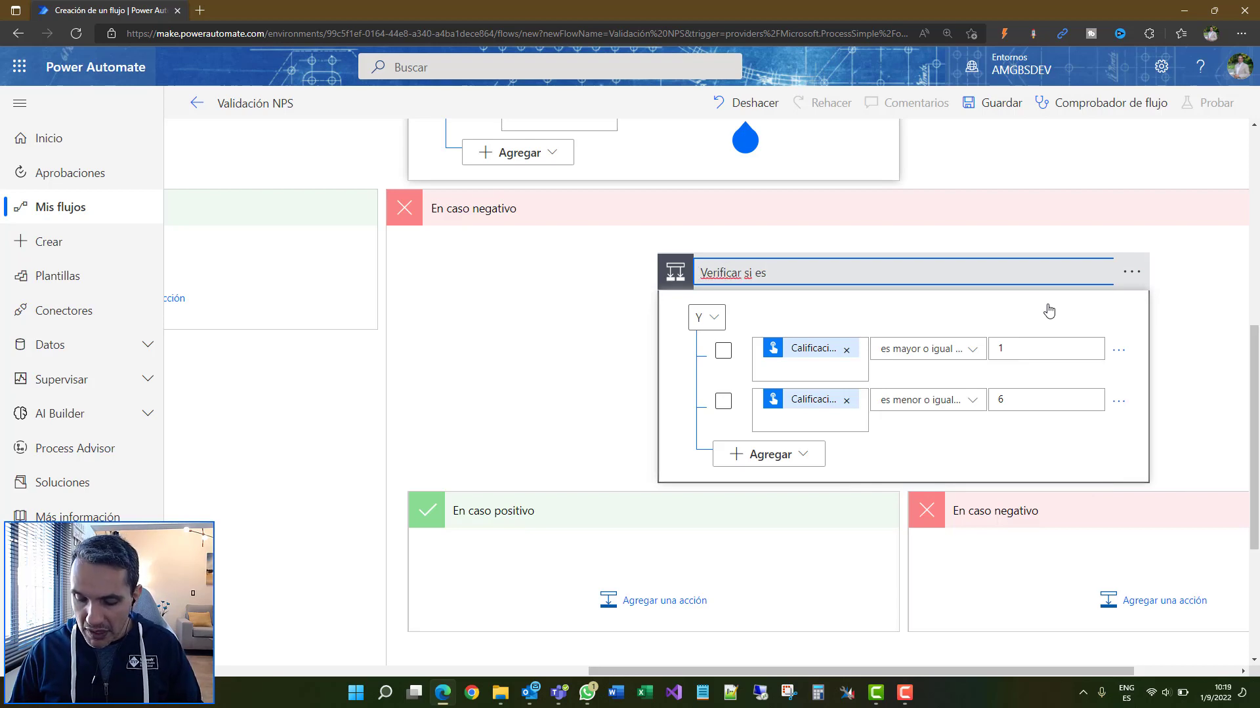
{"action": "type", "text": "detractor"}
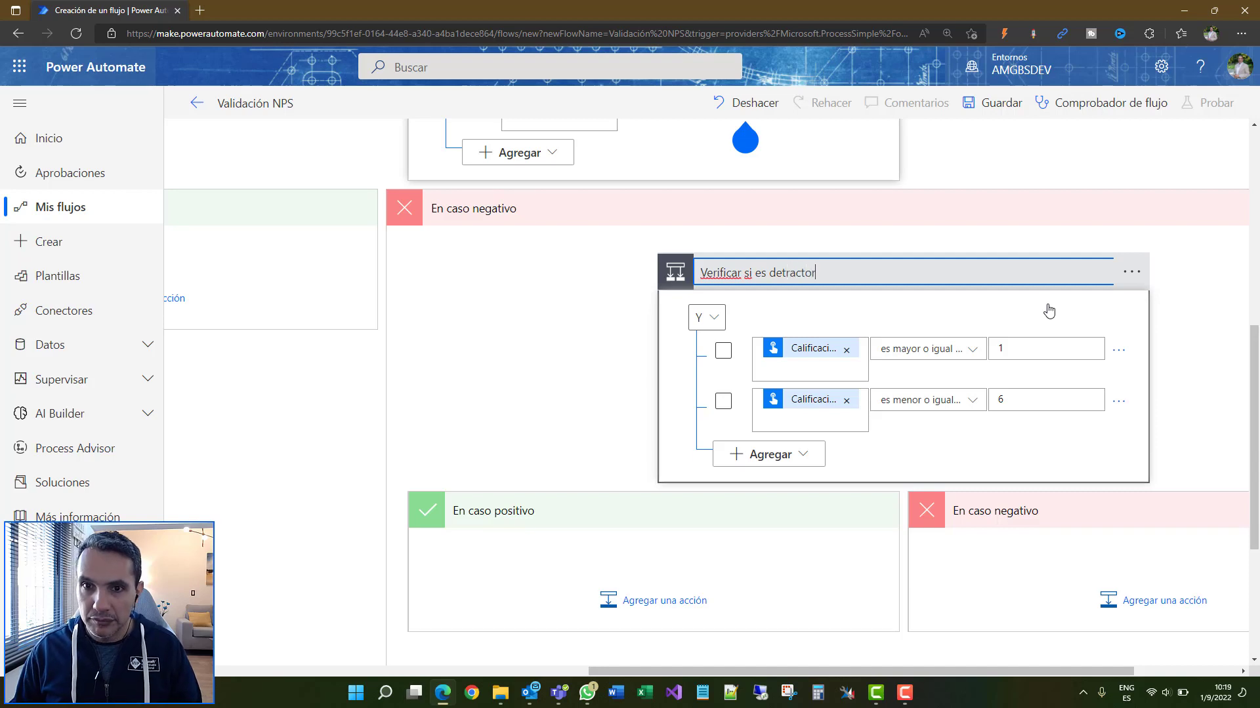
{"action": "key", "text": "Return"}
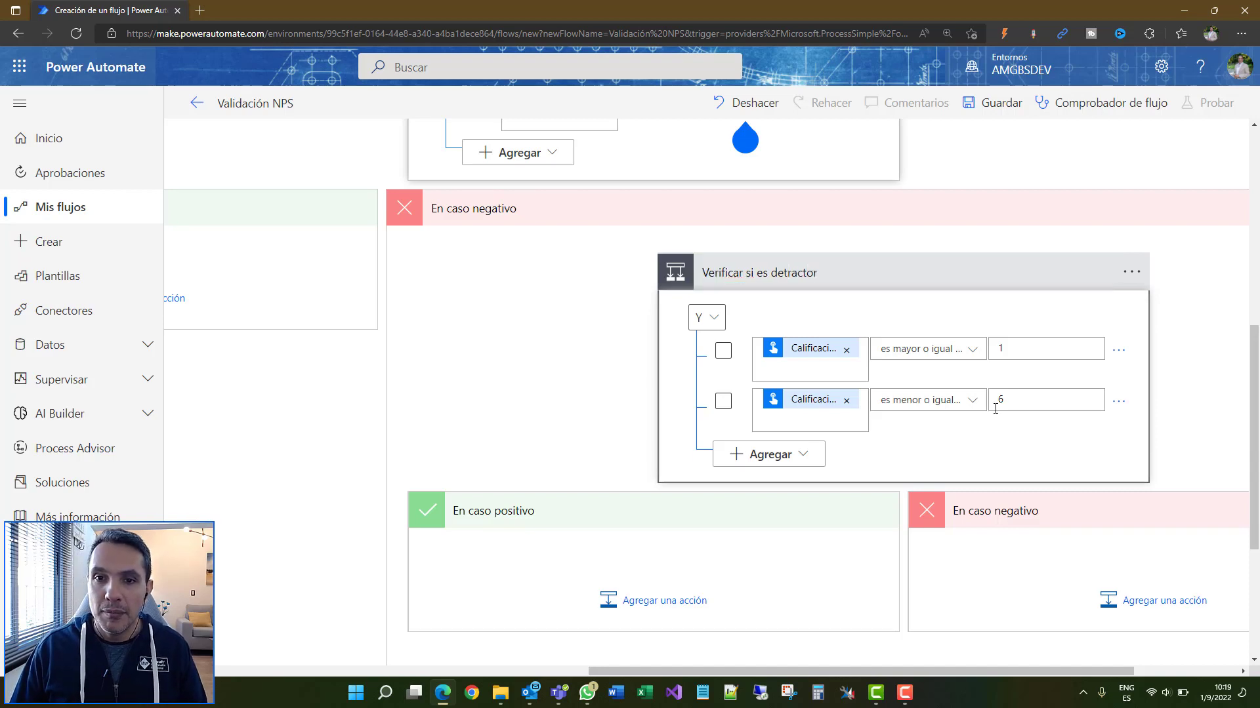
Review the nested promoter, neutral and detractor conditions and their positive and negative branches
{"action": "scroll", "coordinate": [990, 413], "scroll_direction": "down", "scroll_amount": 1}
{"action": "scroll", "coordinate": [882, 290], "scroll_direction": "up", "scroll_amount": 1}
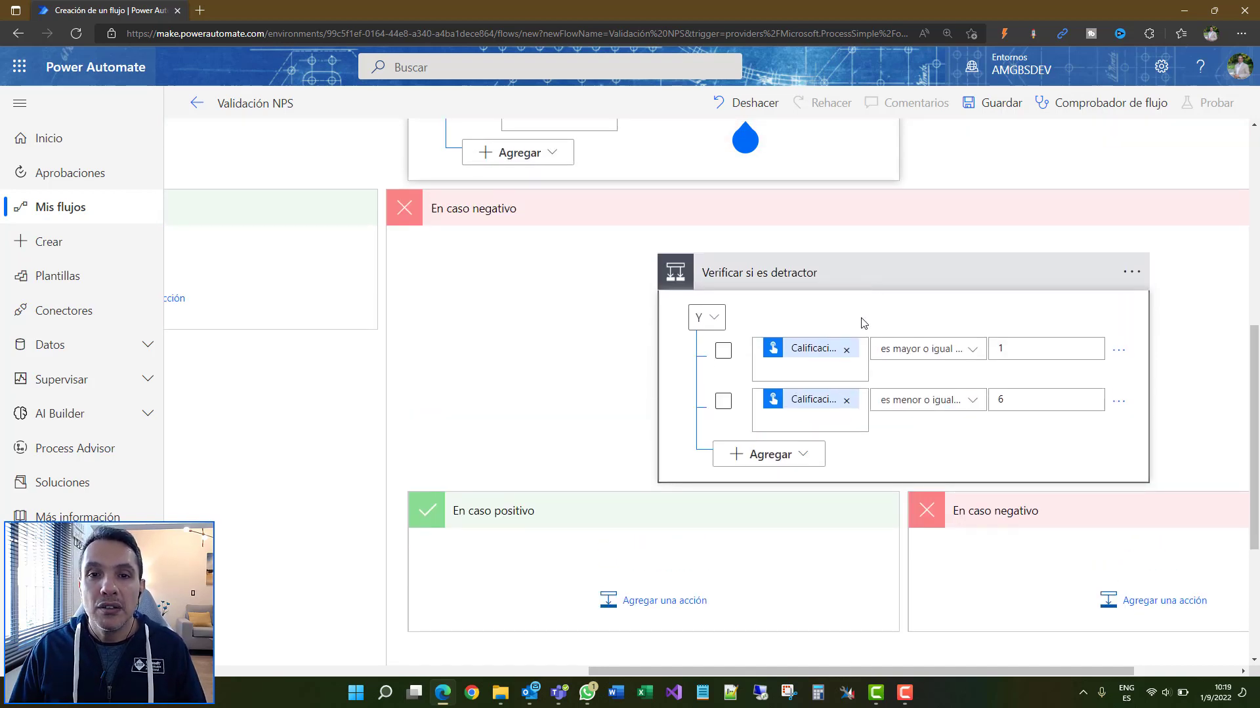
{"action": "scroll", "coordinate": [863, 323], "scroll_direction": "up", "scroll_amount": 5}
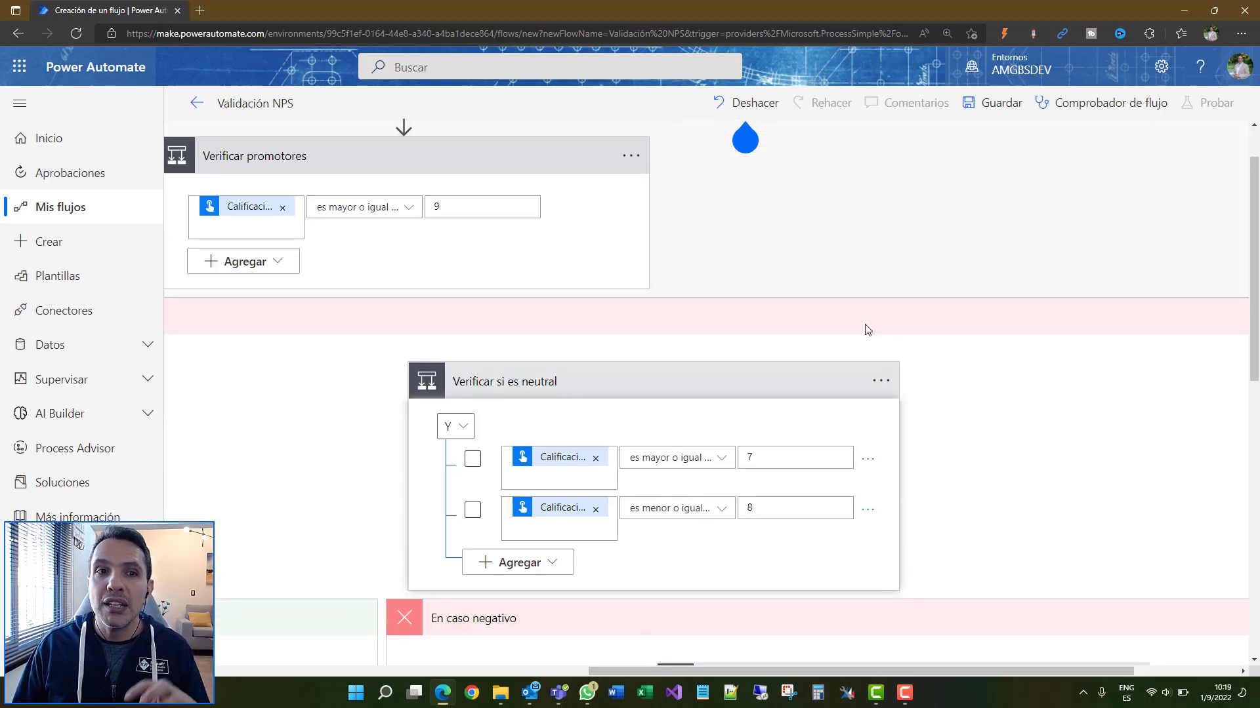
{"action": "scroll", "coordinate": [859, 325], "scroll_direction": "up", "scroll_amount": 1}
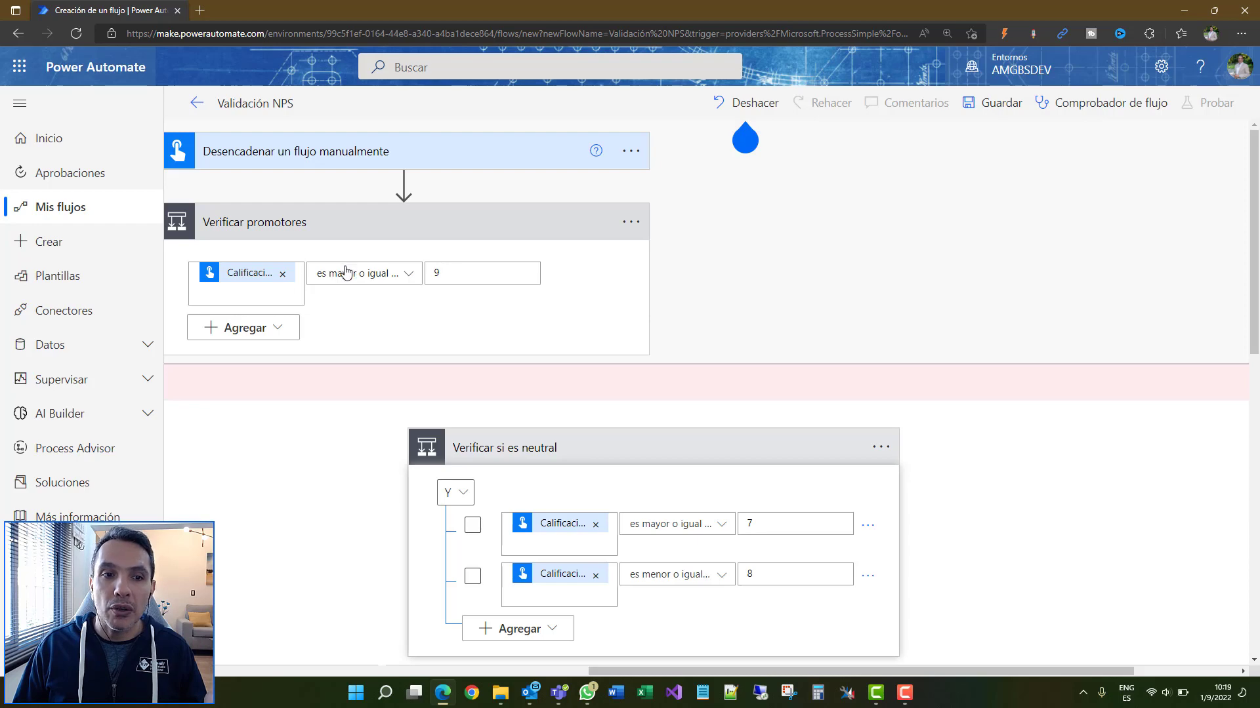
{"action": "scroll", "coordinate": [442, 331], "scroll_direction": "down", "scroll_amount": 2}
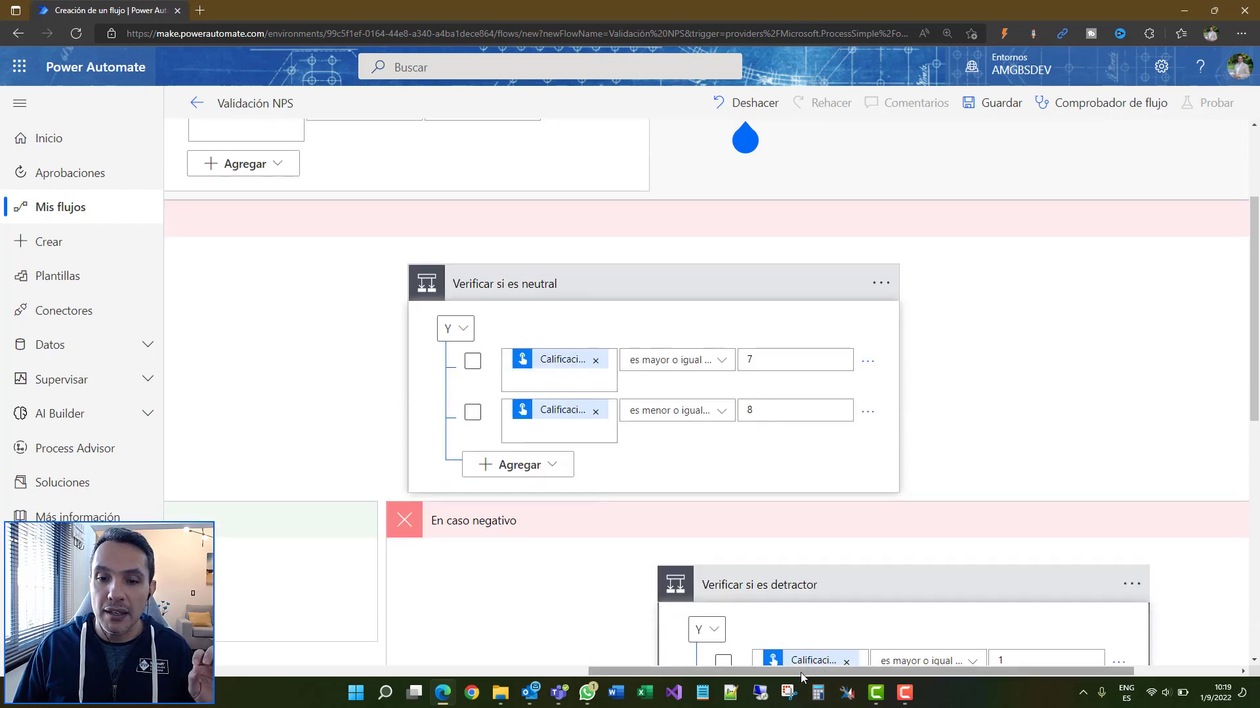
{"action": "left_click_drag", "start_coordinate": [802, 672], "coordinate": [532, 673]}
{"action": "scroll", "coordinate": [925, 231], "scroll_direction": "up", "scroll_amount": 2}
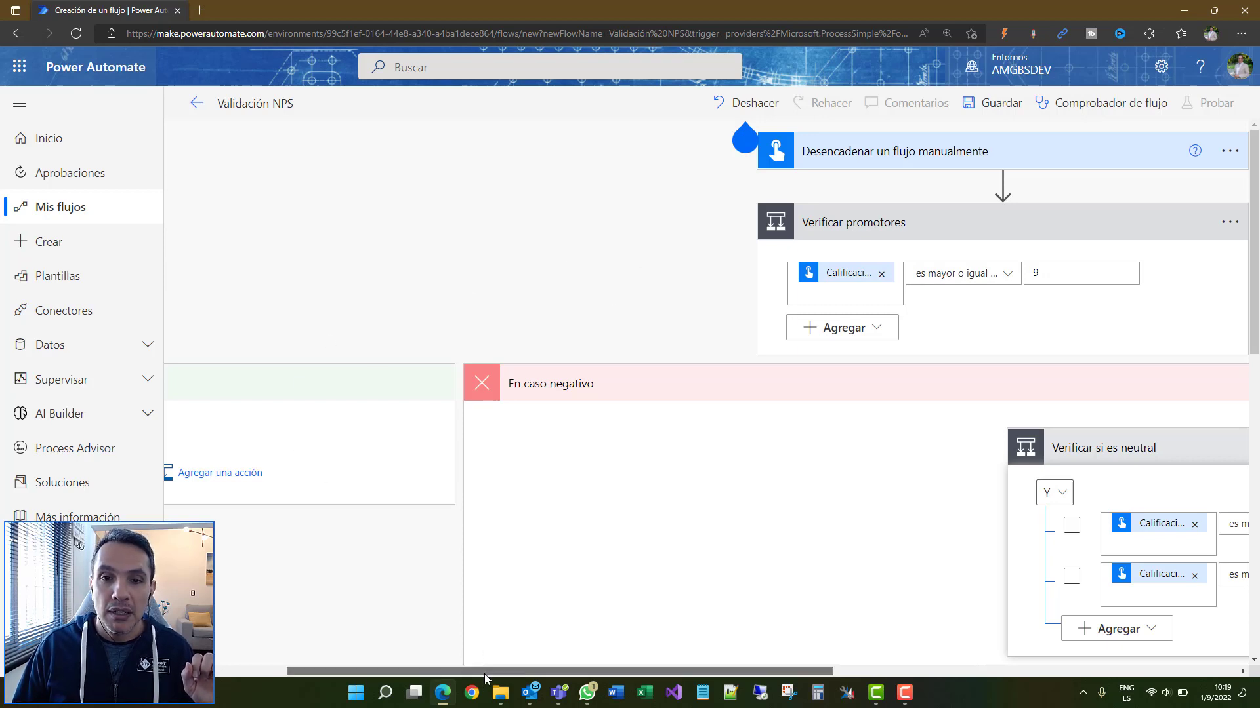
{"action": "left_click_drag", "start_coordinate": [481, 671], "coordinate": [686, 670]}
{"action": "scroll", "coordinate": [515, 538], "scroll_direction": "down", "scroll_amount": 4}
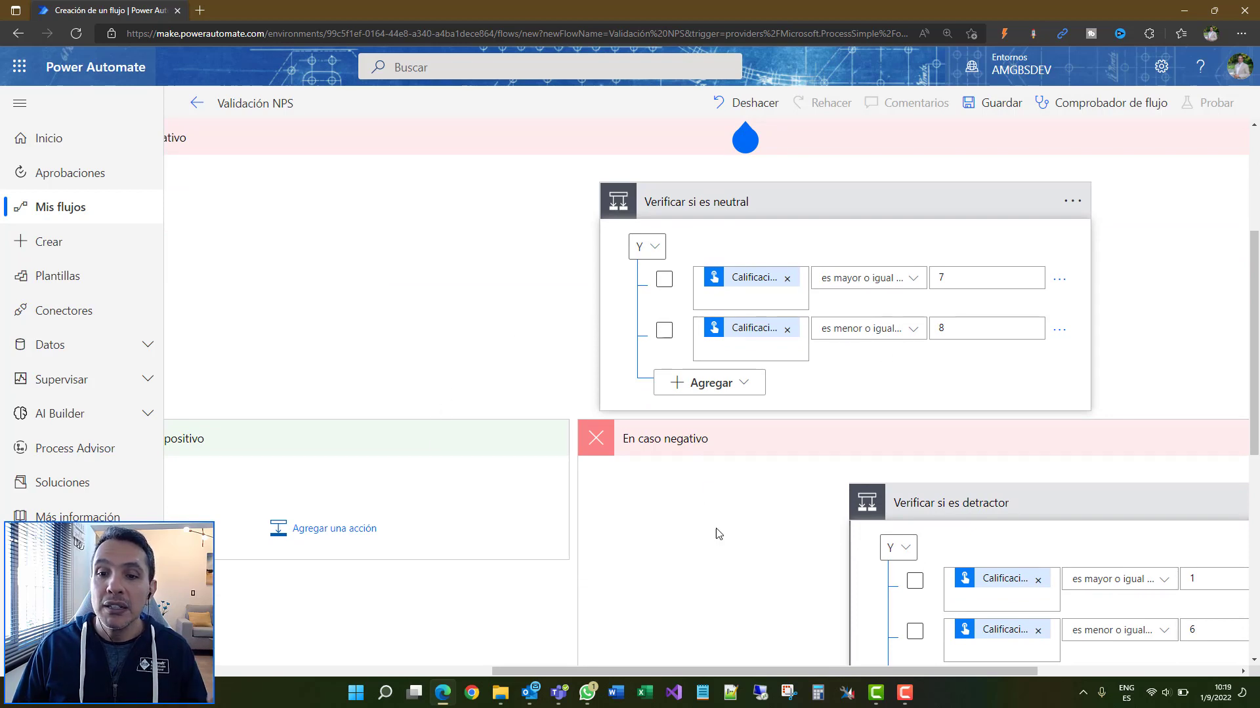
{"action": "left_click_drag", "start_coordinate": [677, 670], "coordinate": [870, 670]}
{"action": "scroll", "coordinate": [779, 396], "scroll_direction": "down", "scroll_amount": 4}
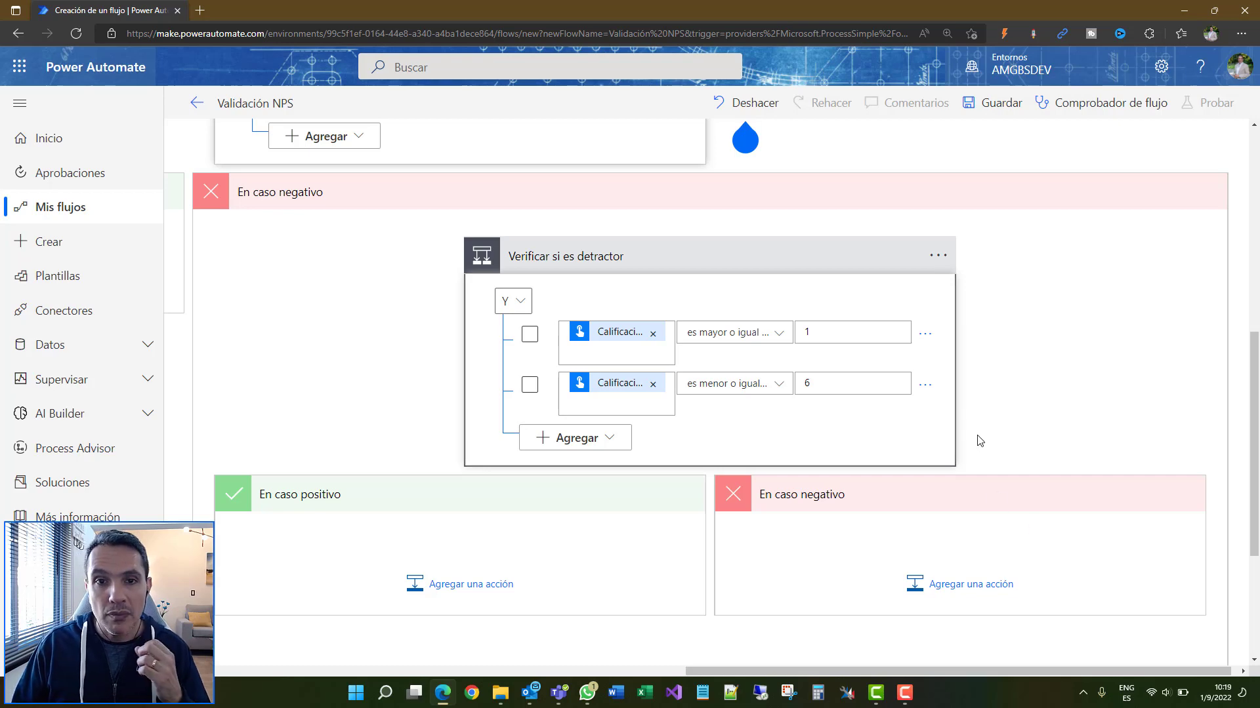
{"action": "scroll", "coordinate": [978, 441], "scroll_direction": "up", "scroll_amount": 6}
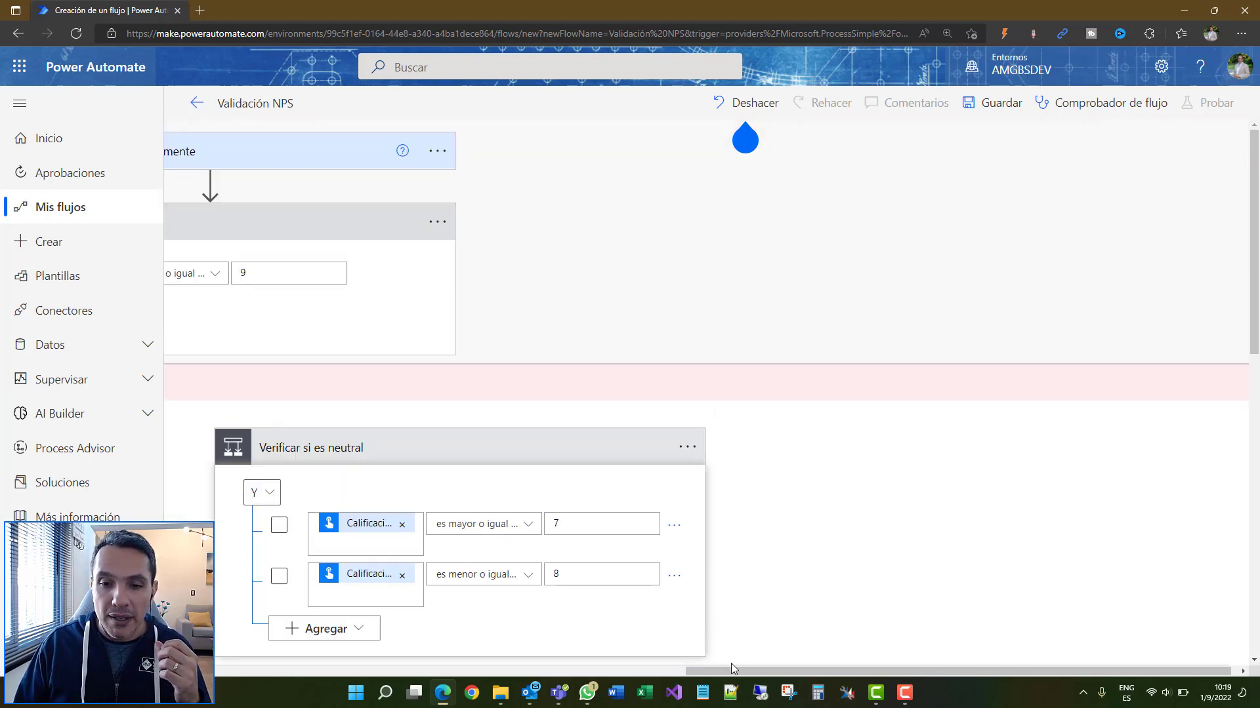
{"action": "left_click_drag", "start_coordinate": [731, 670], "coordinate": [556, 671]}
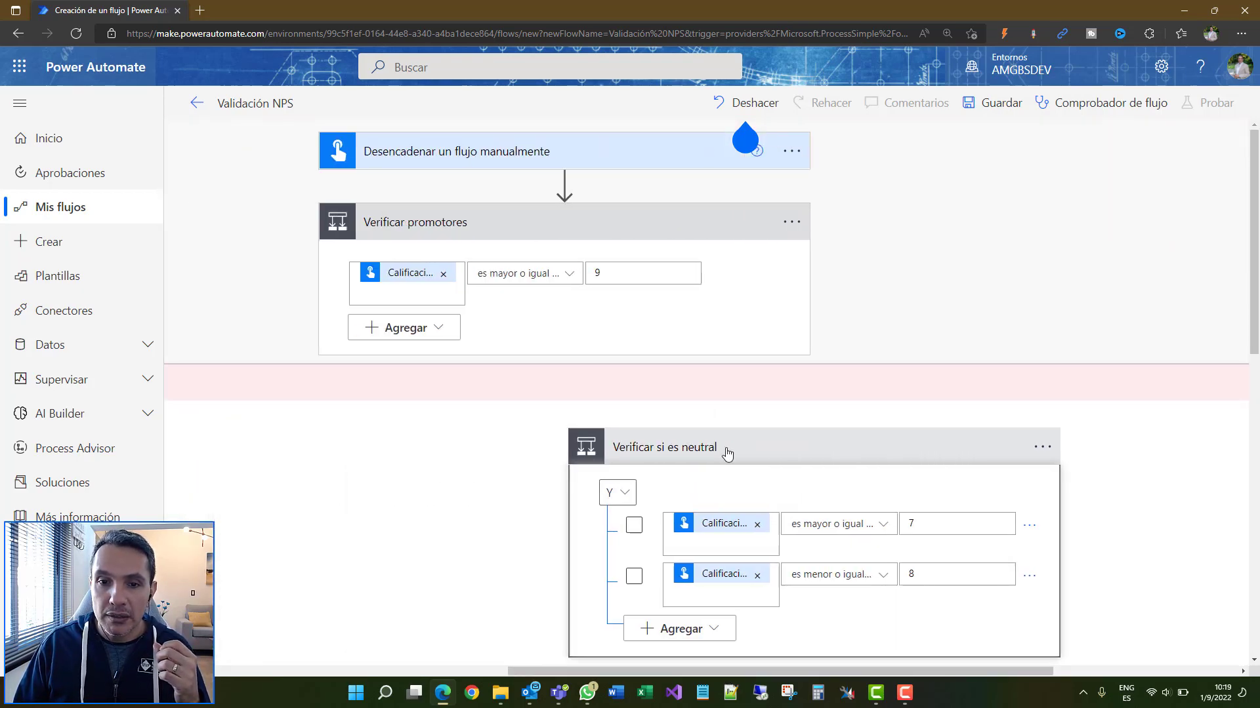
Collapse the neutral and promoter conditions and insert a new Condición between the manual trigger and "Verificar promotores"
{"action": "left_click", "coordinate": [726, 449]}
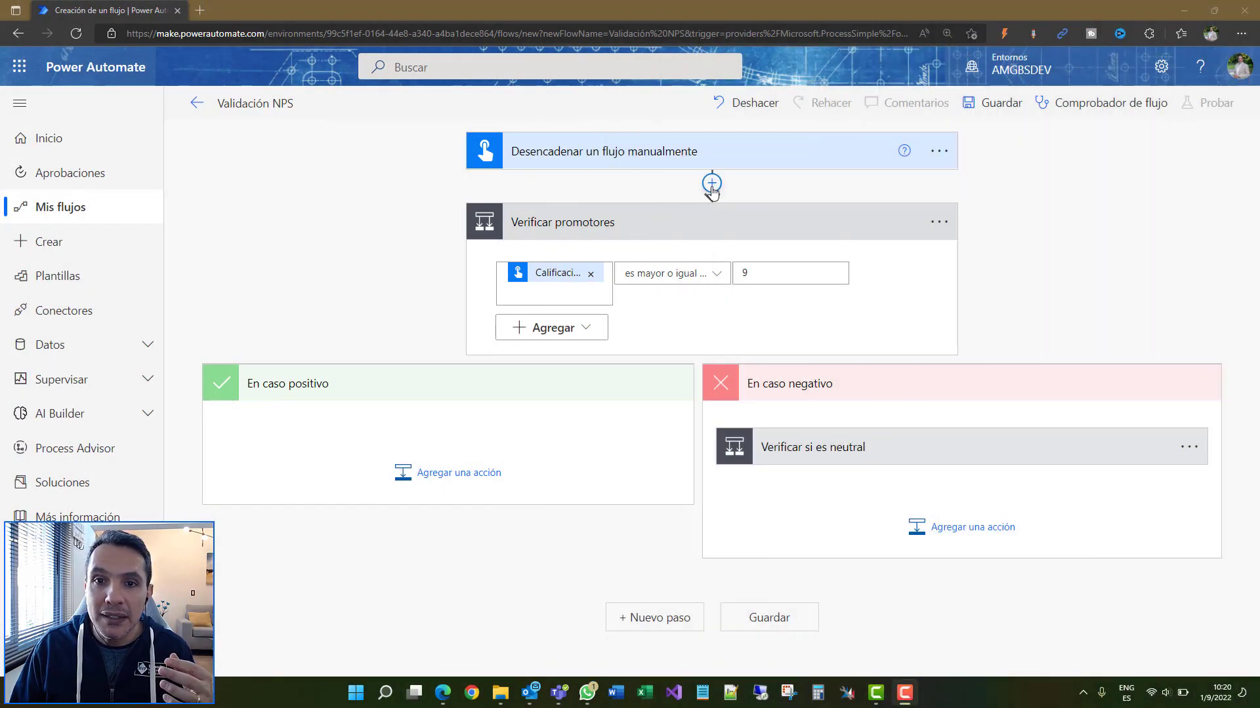
{"action": "left_click", "coordinate": [702, 226]}
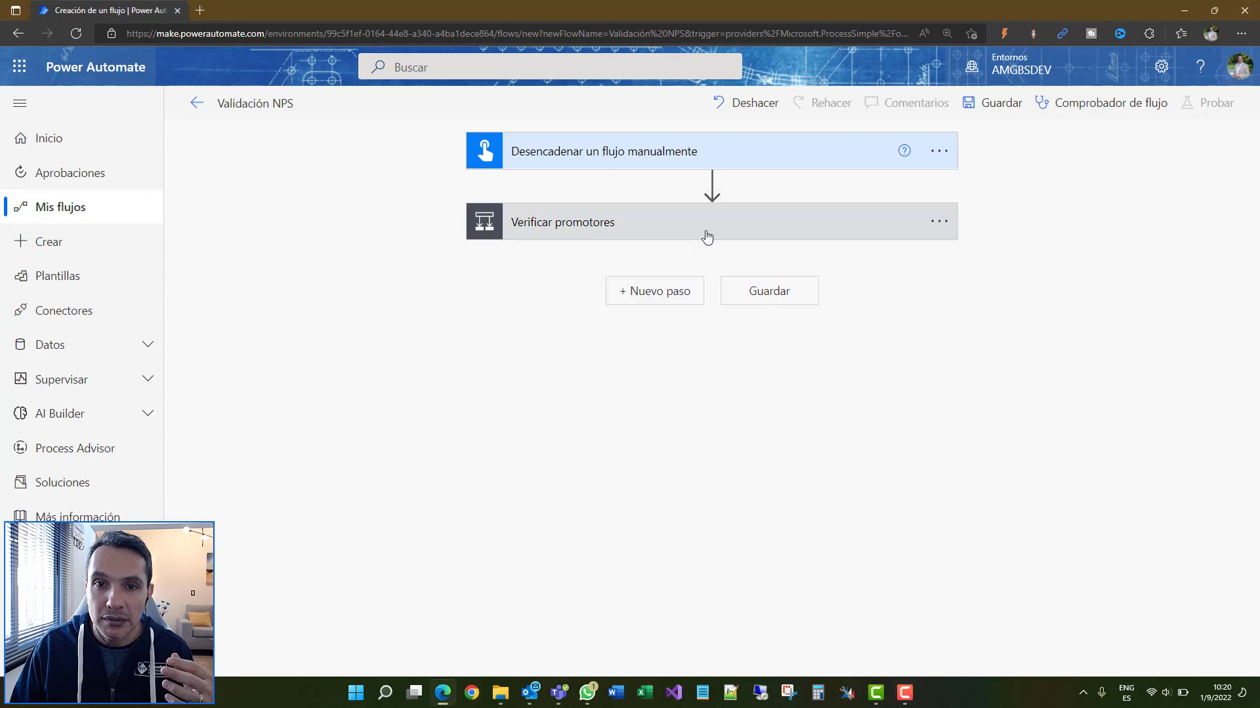
{"action": "left_click", "coordinate": [712, 183]}
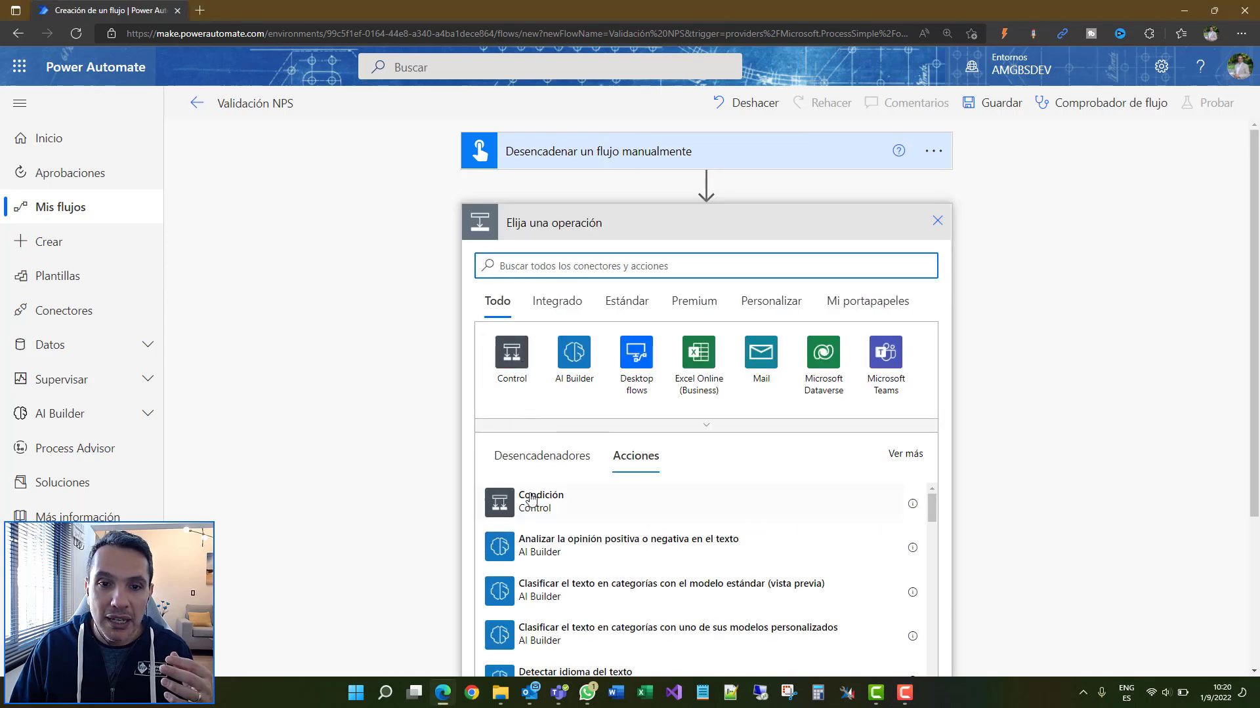
{"action": "left_click", "coordinate": [532, 500]}
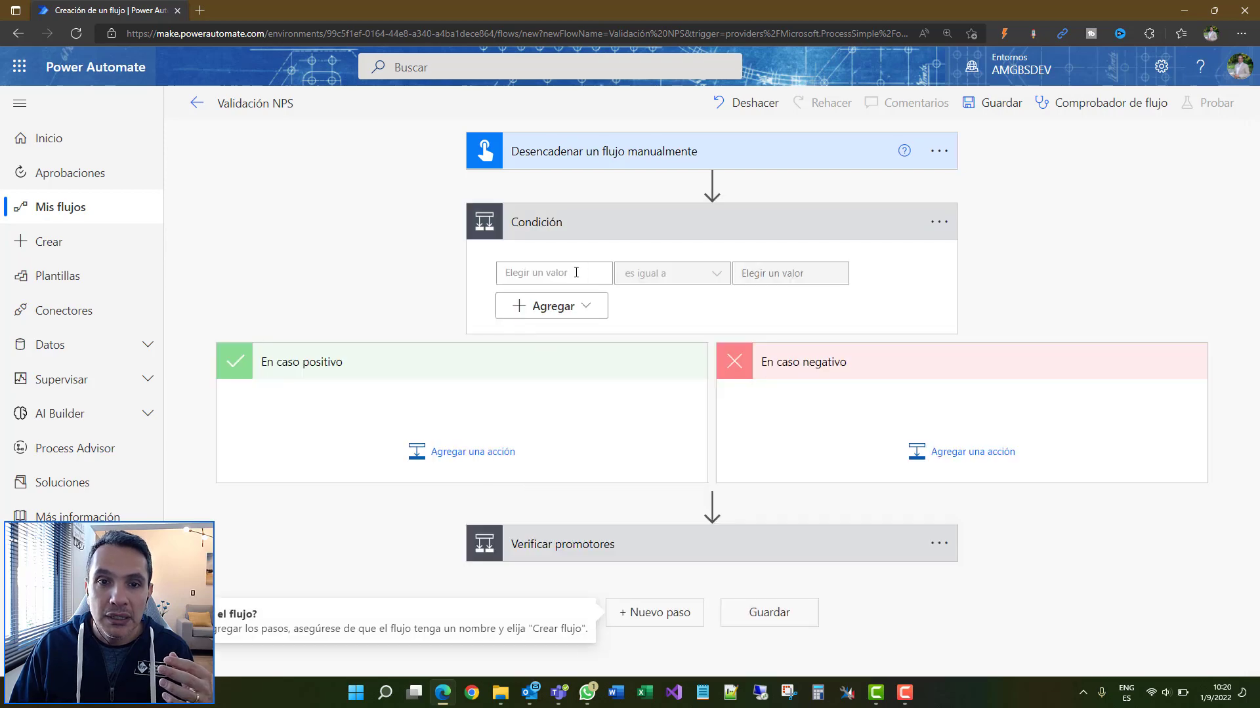
Set the new condition to the trigger's "Calificación" "es mayor o igual que" 1, searching dynamic content for "cali"
{"action": "left_click", "coordinate": [576, 272]}
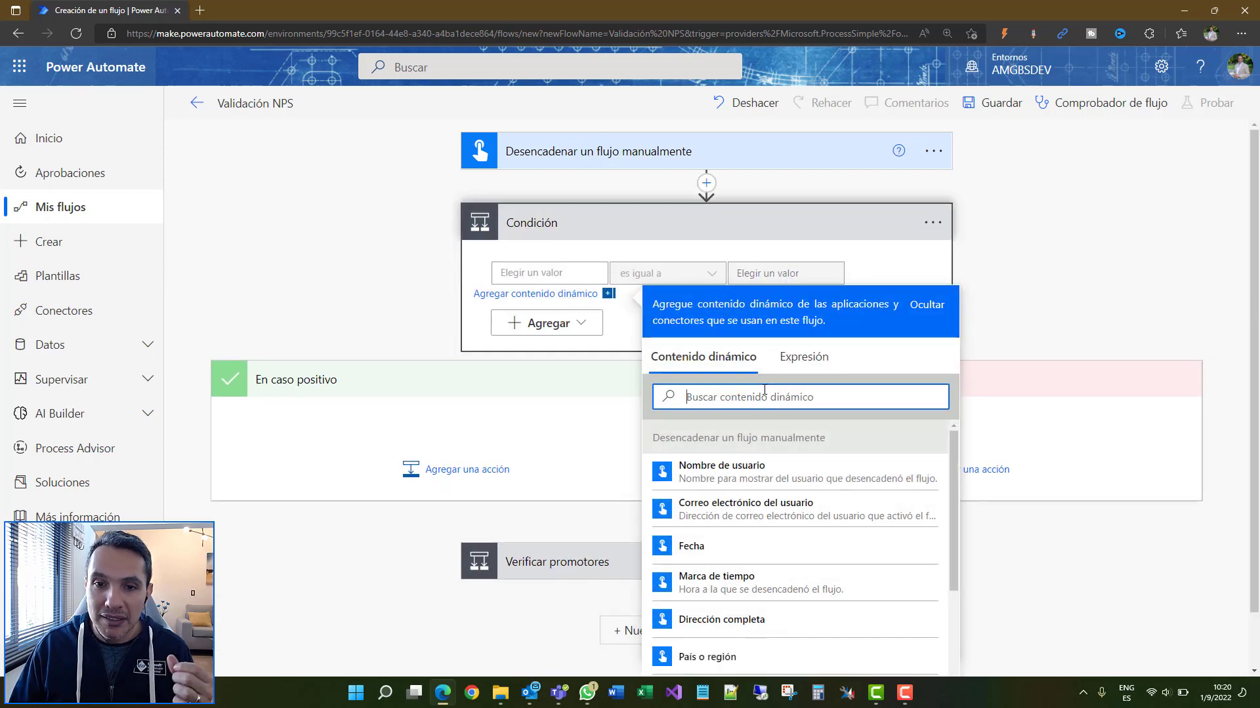
{"action": "type", "text": "cali"}
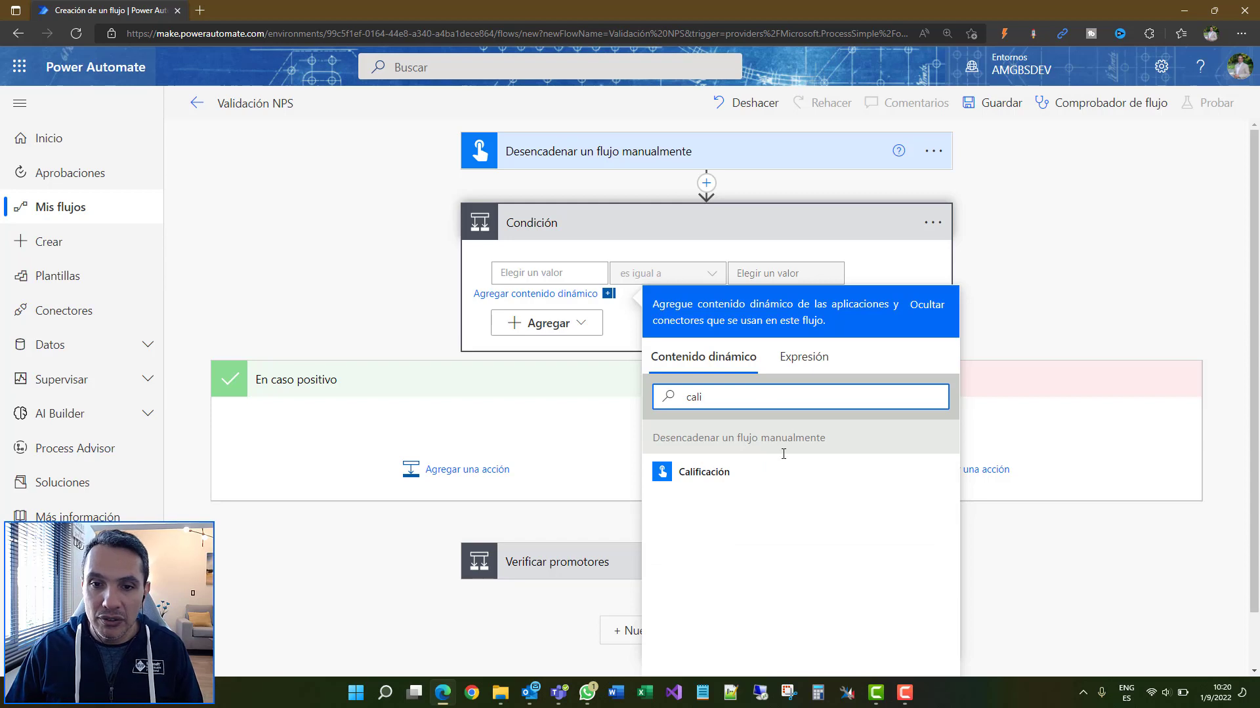
{"action": "left_click", "coordinate": [776, 472]}
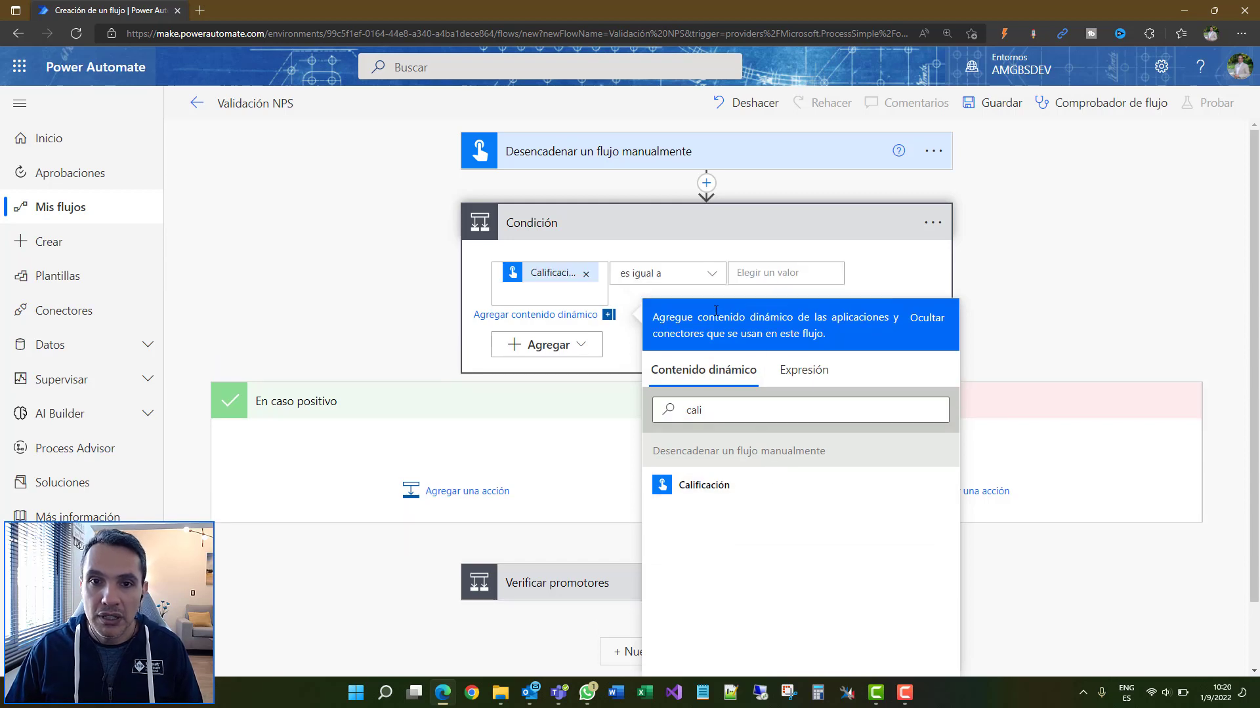
{"action": "left_click", "coordinate": [714, 276]}
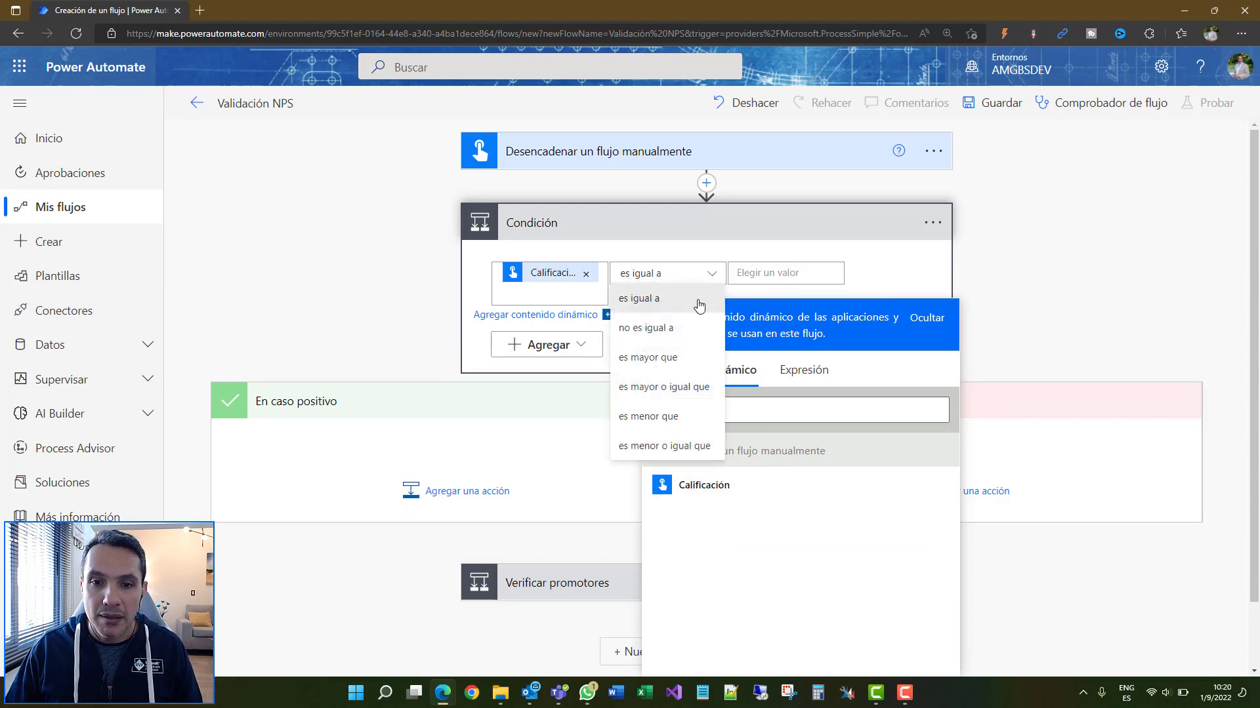
{"action": "left_click", "coordinate": [701, 386]}
{"action": "left_click", "coordinate": [776, 276]}
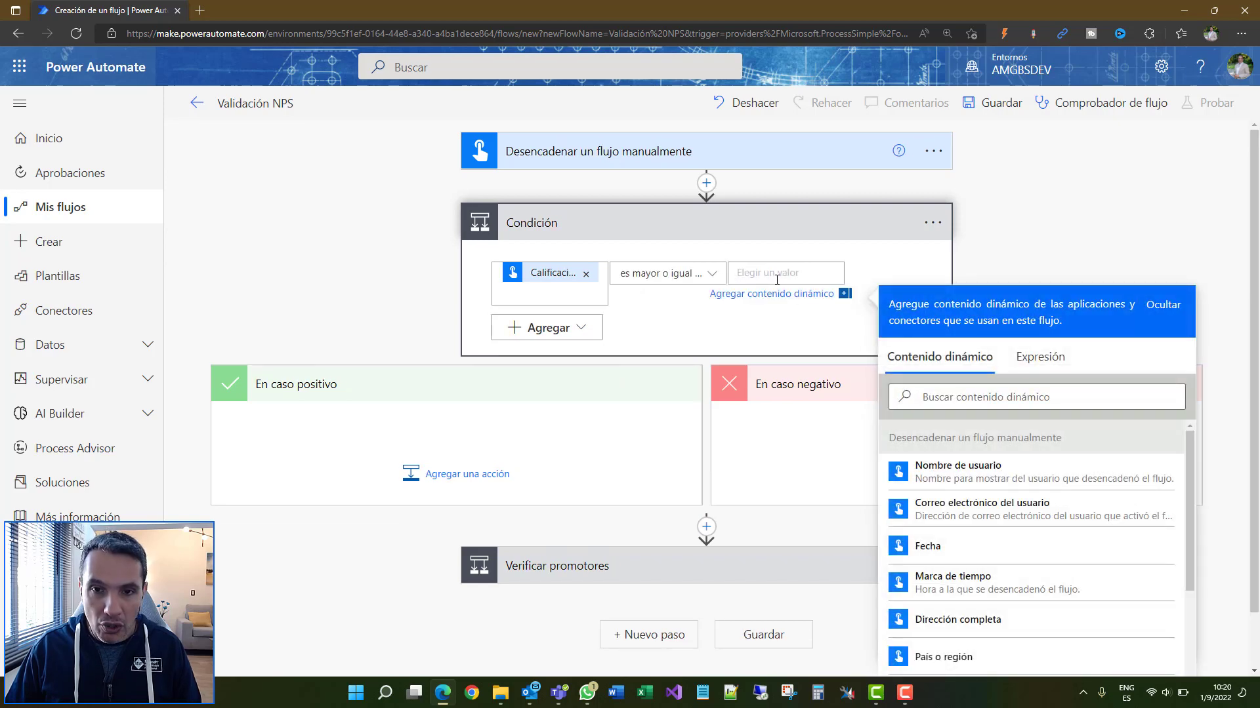
{"action": "type", "text": "1"}
Add a second row to the new condition with "Calificación" "es menor o igual que" 10, searching dynamic content for "cali"
{"action": "left_click", "coordinate": [583, 328]}
{"action": "left_click", "coordinate": [577, 353]}
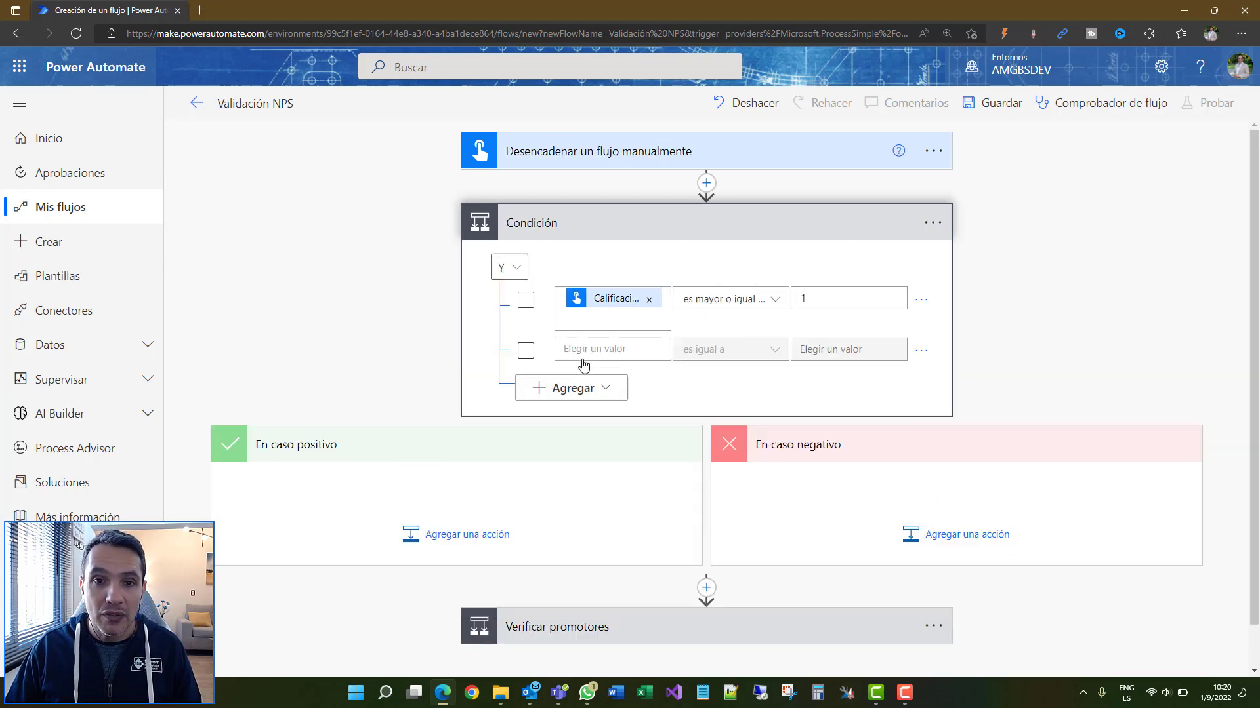
{"action": "left_click", "coordinate": [611, 350]}
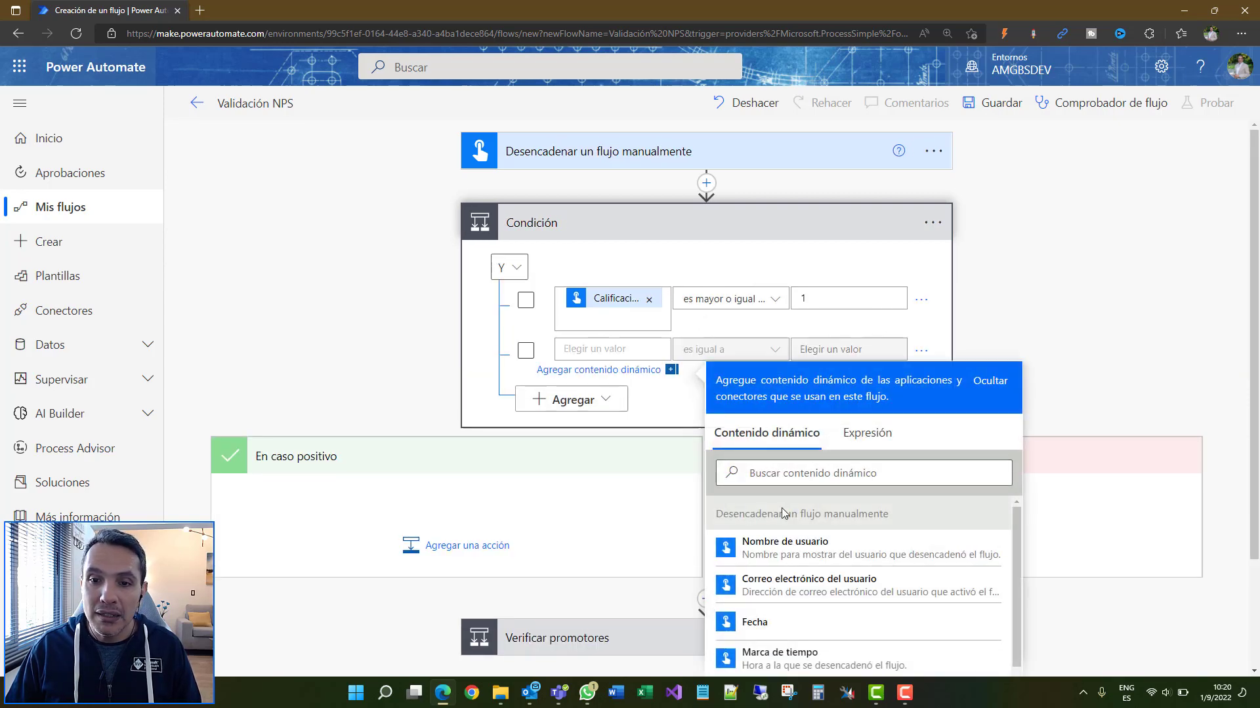
{"action": "type", "text": "cali"}
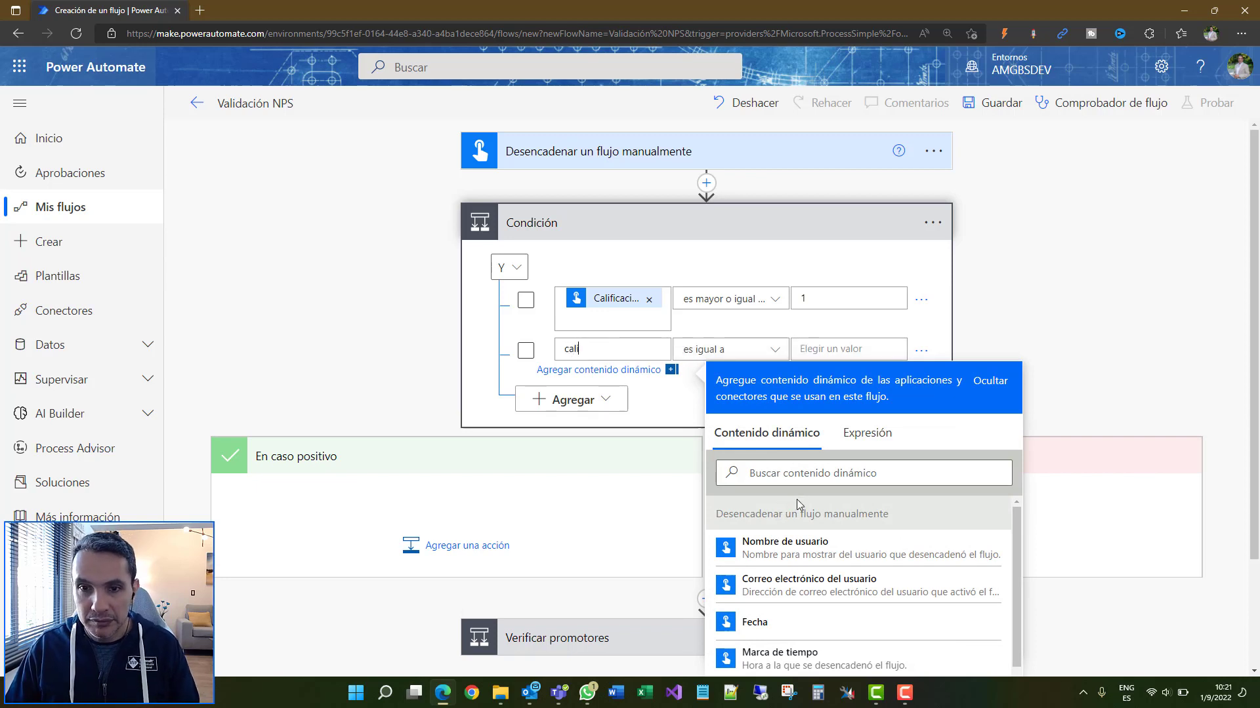
{"action": "left_click", "coordinate": [786, 470]}
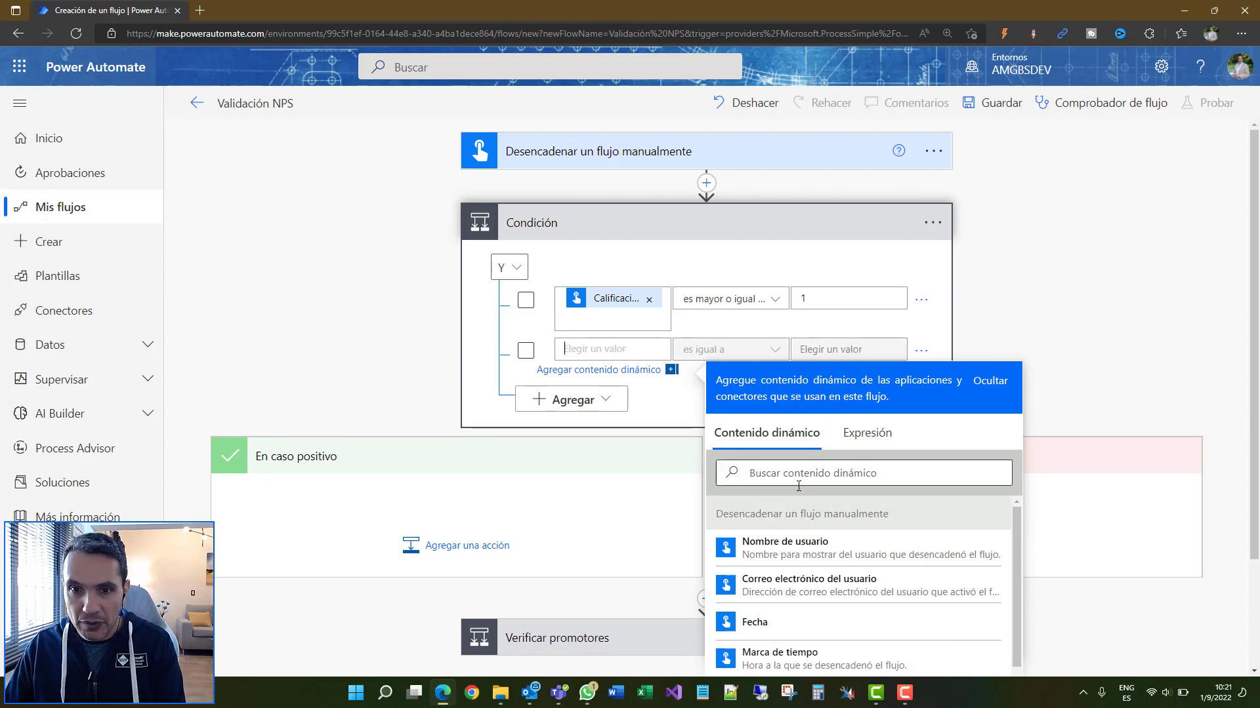
{"action": "type", "text": "cali"}
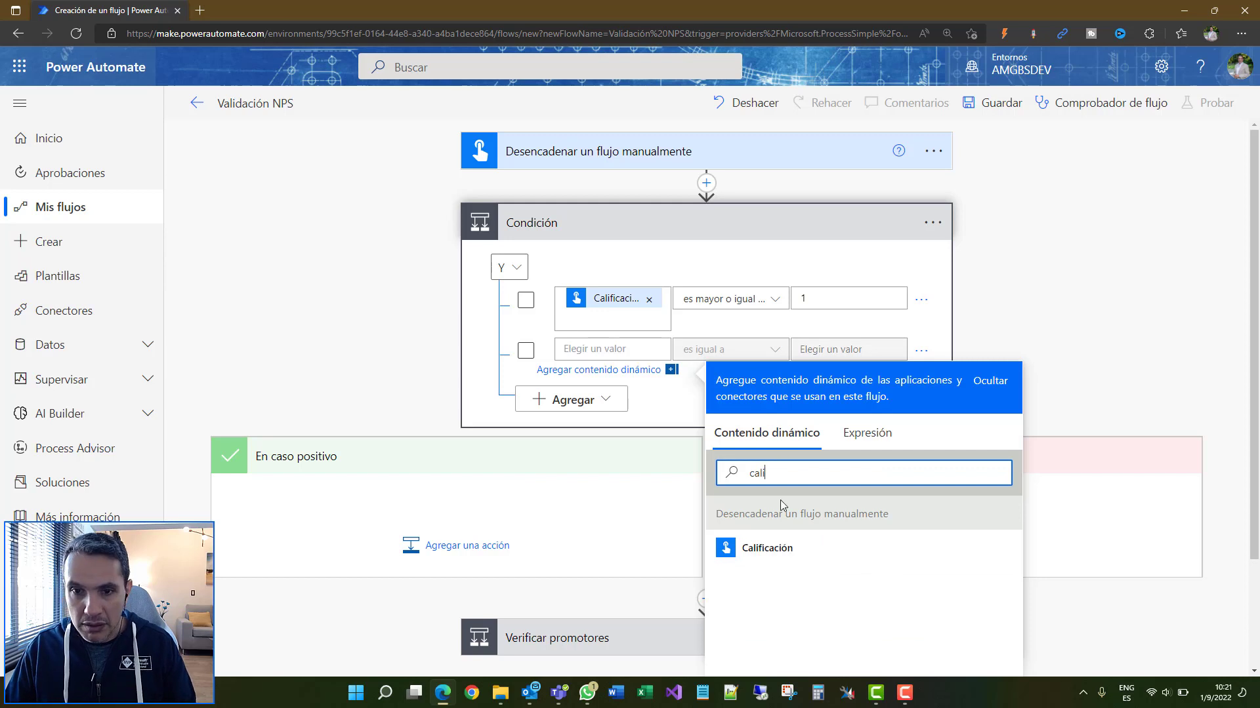
{"action": "left_click", "coordinate": [774, 550]}
{"action": "left_click", "coordinate": [772, 354]}
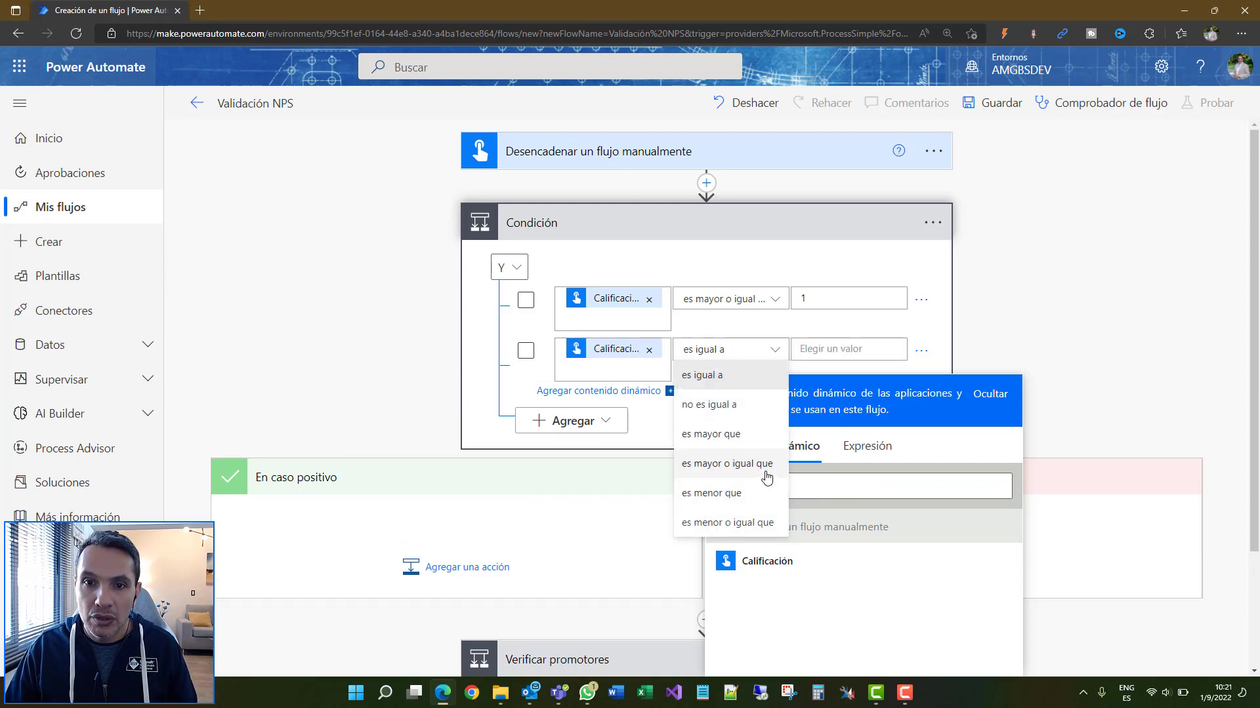
{"action": "left_click", "coordinate": [759, 522]}
{"action": "left_click", "coordinate": [829, 348]}
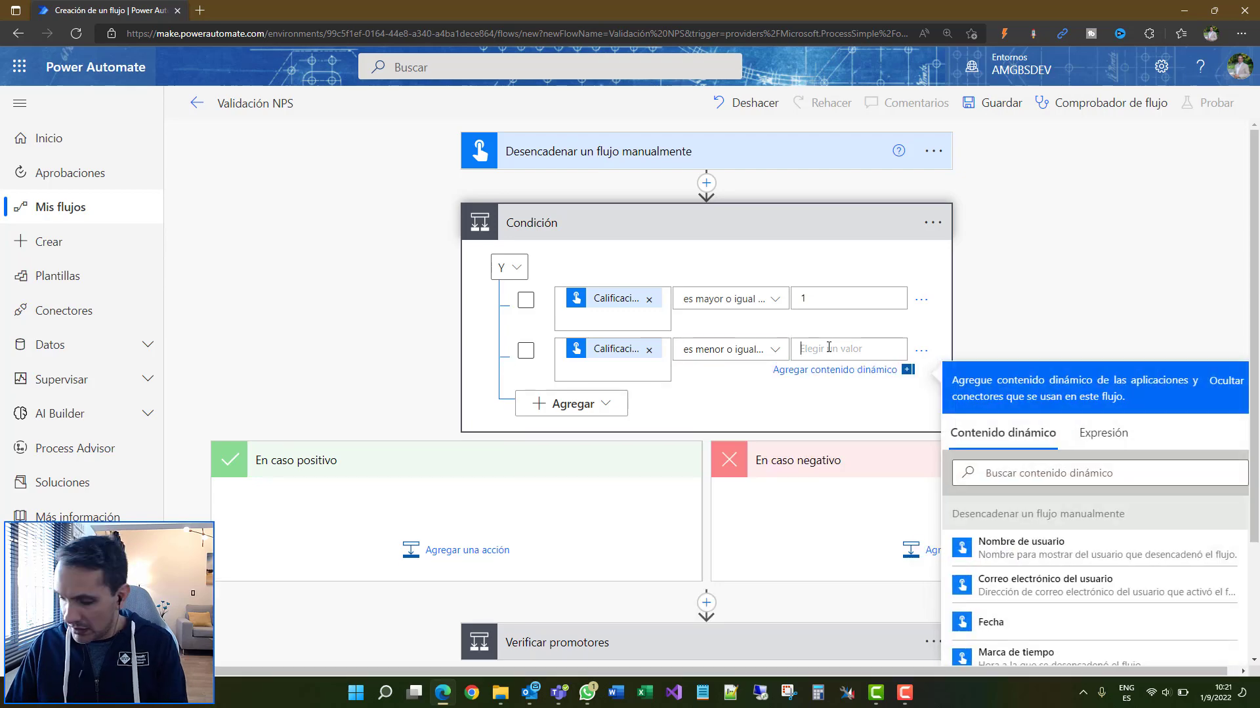
{"action": "type", "text": "10"}
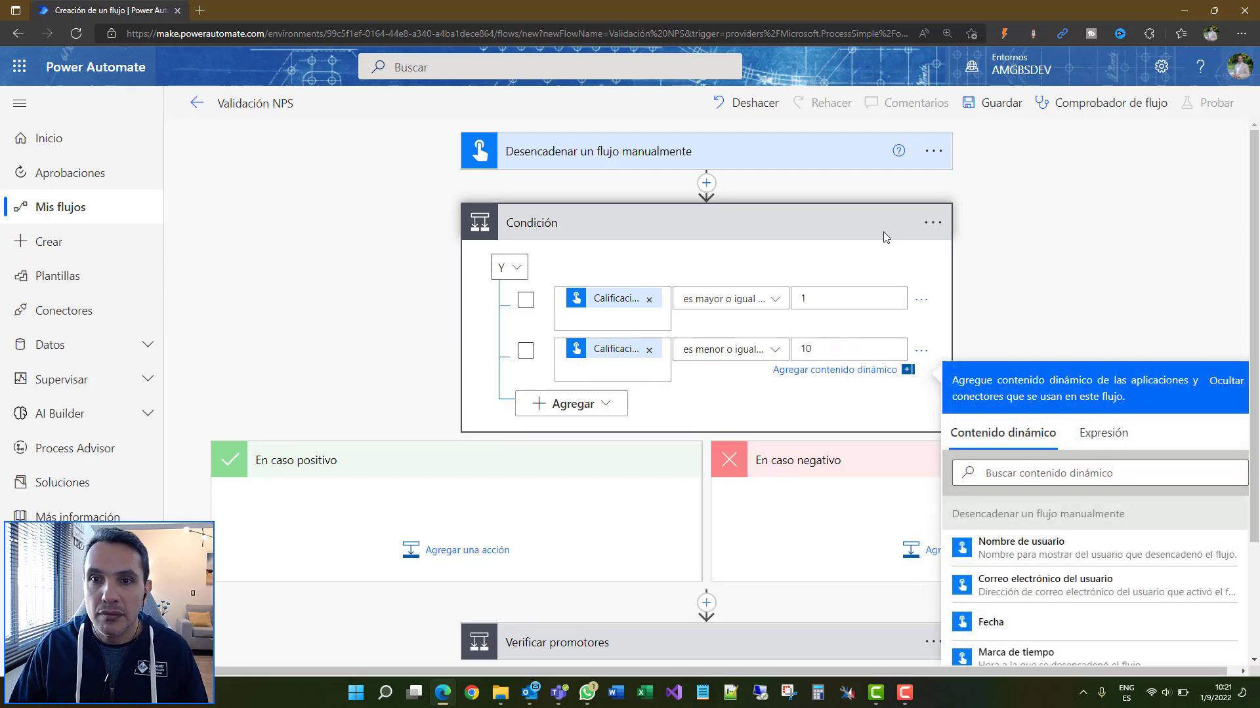
Rename the new condition as "Verificar calificación en rango"
{"action": "left_click", "coordinate": [932, 223]}
{"action": "left_click", "coordinate": [993, 254]}
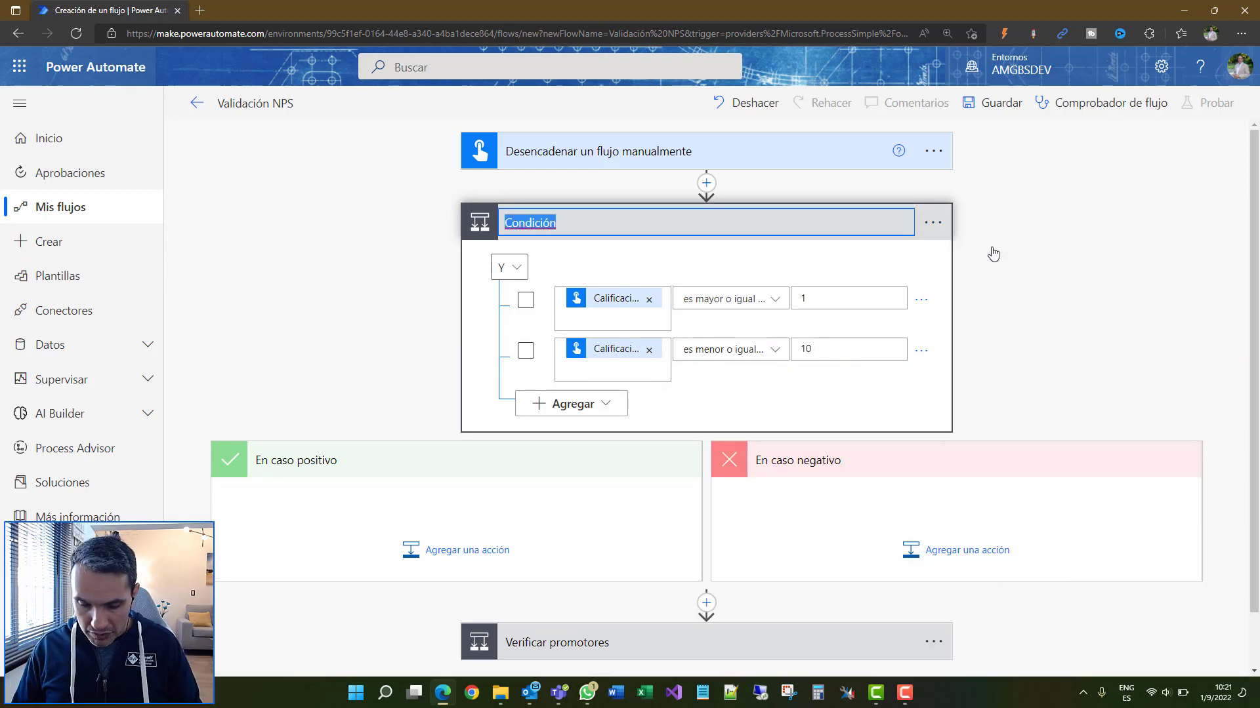
{"action": "type", "text": "Verificar calific"}
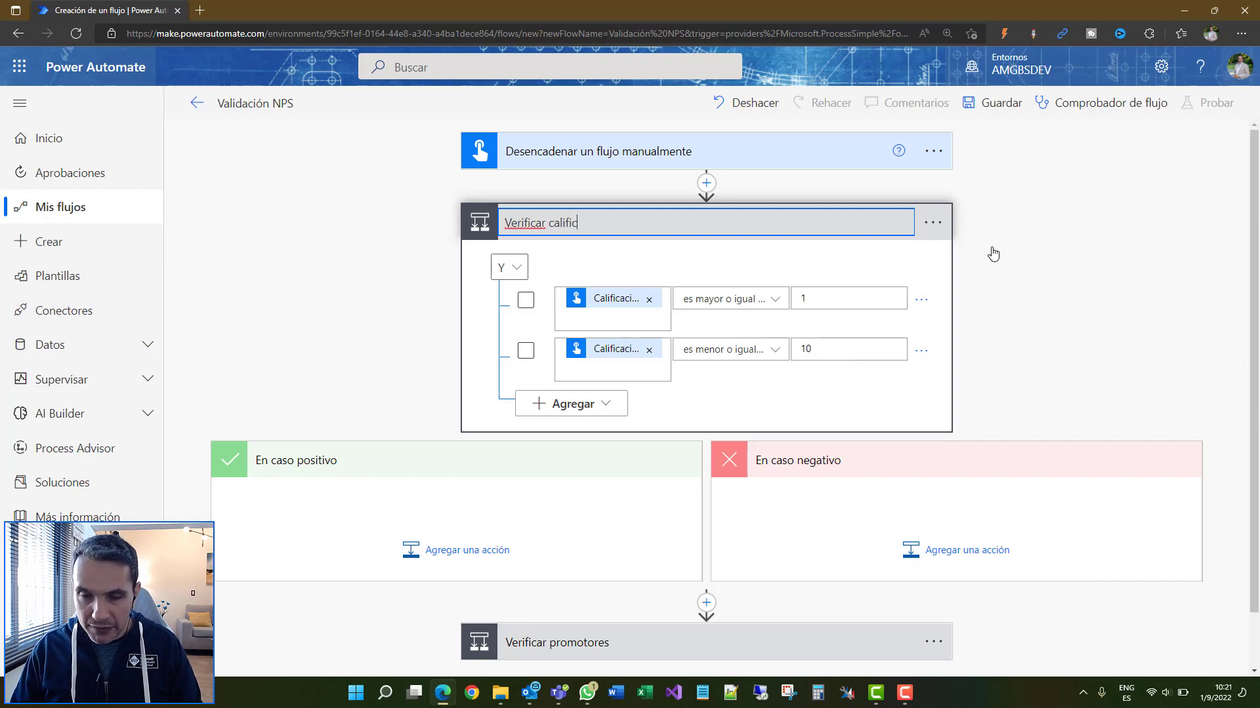
{"action": "type", "text": "aci"}
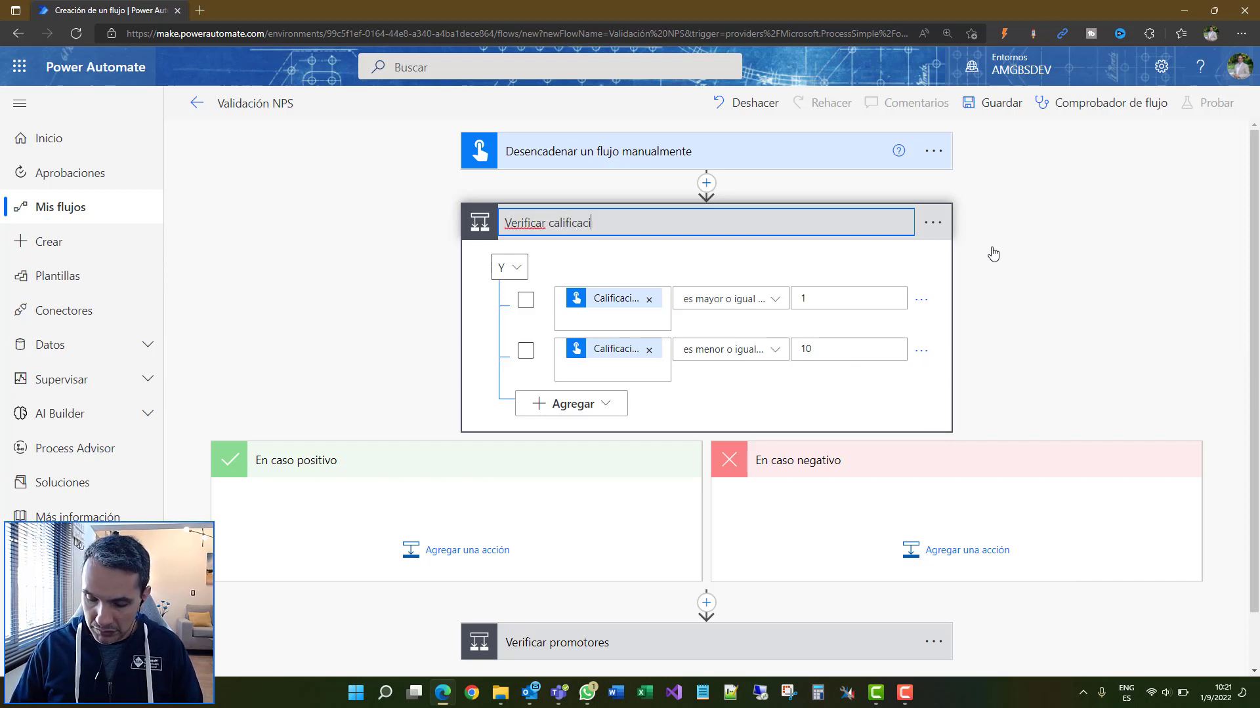
{"action": "type", "text": "ón en rango"}
{"action": "key", "text": "Return"}
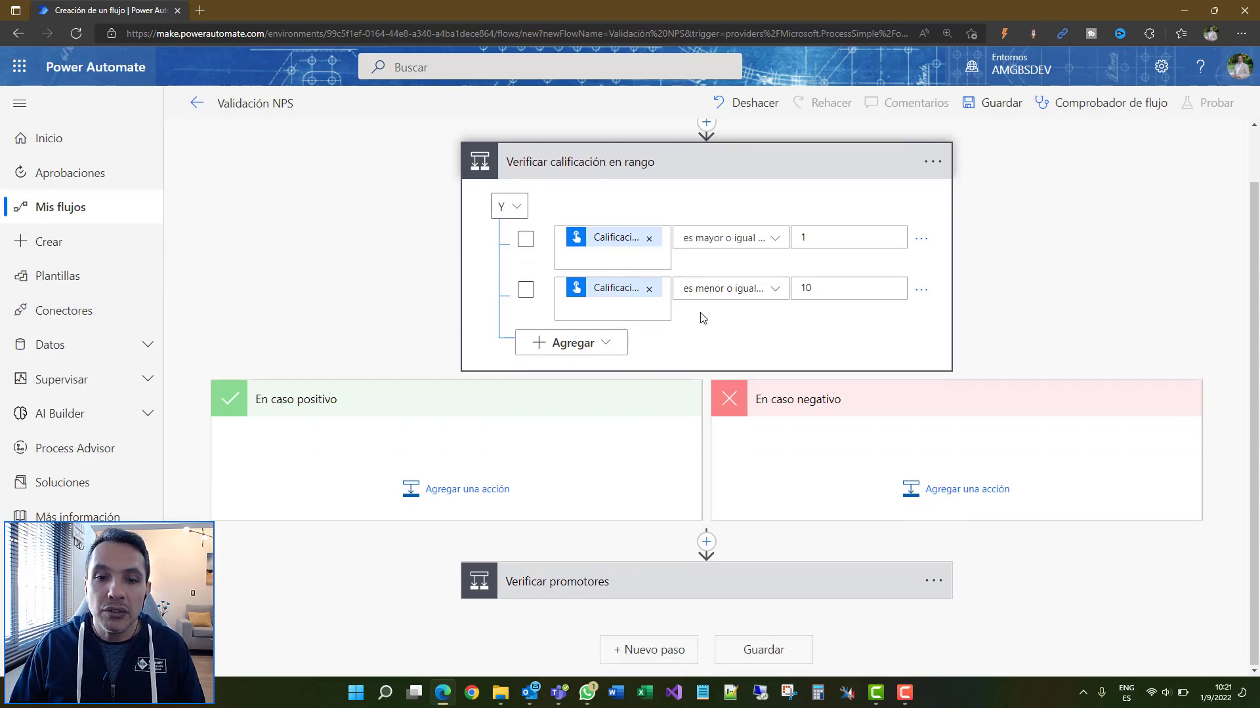
Move "Verificar promotores" into the range condition's "En caso positivo" branch and add a Control "Finalizar" action to "En caso negativo"
{"action": "scroll", "coordinate": [702, 315], "scroll_direction": "down", "scroll_amount": 1}
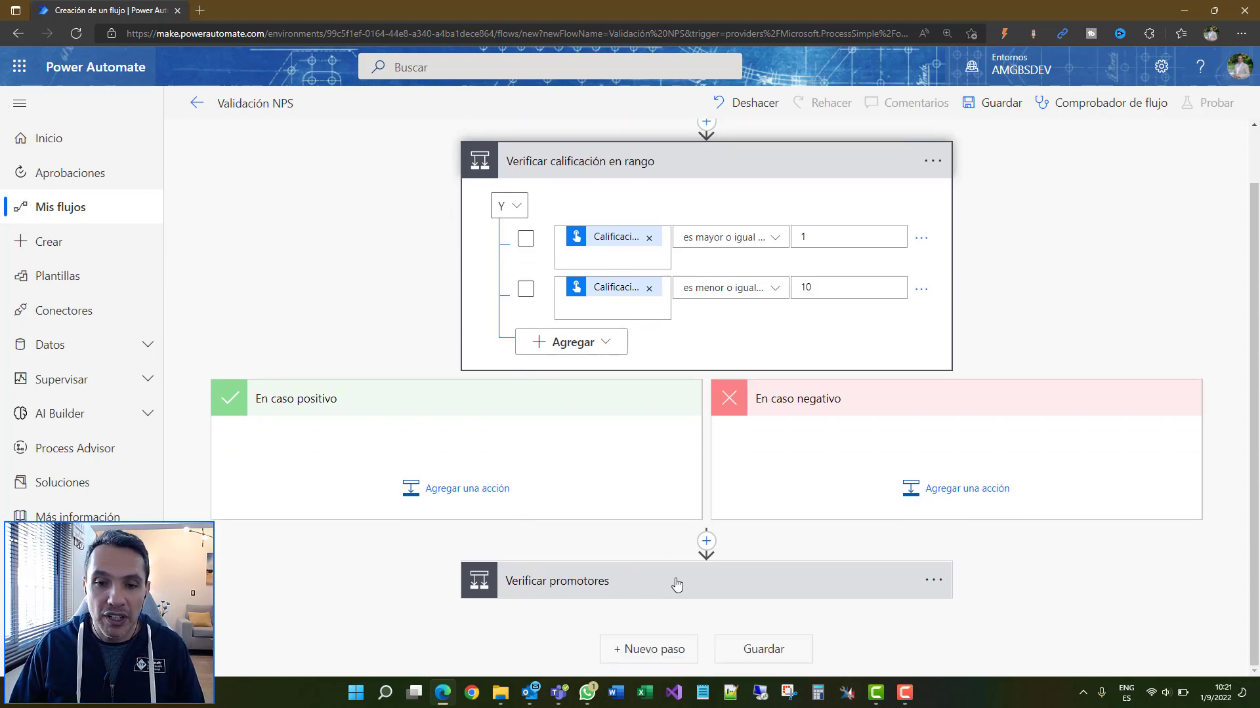
{"action": "left_click_drag", "start_coordinate": [667, 577], "coordinate": [486, 451]}
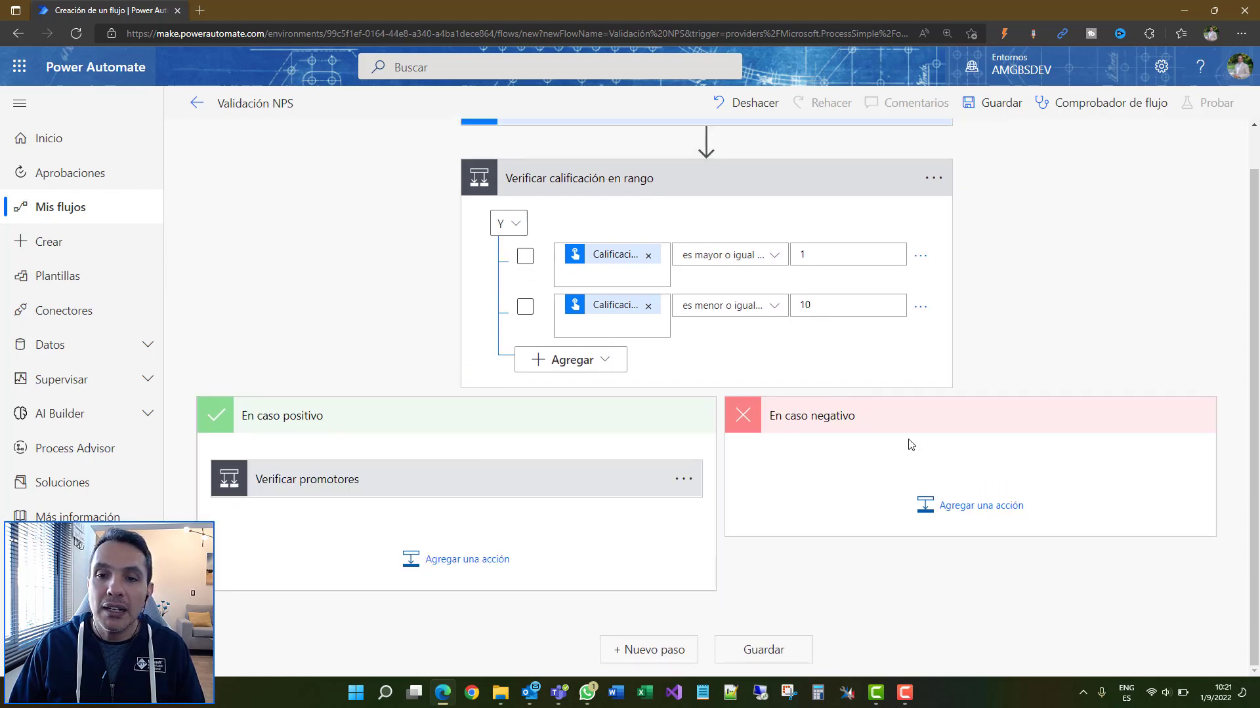
{"action": "left_click", "coordinate": [969, 512]}
{"action": "scroll", "coordinate": [912, 499], "scroll_direction": "down", "scroll_amount": 3}
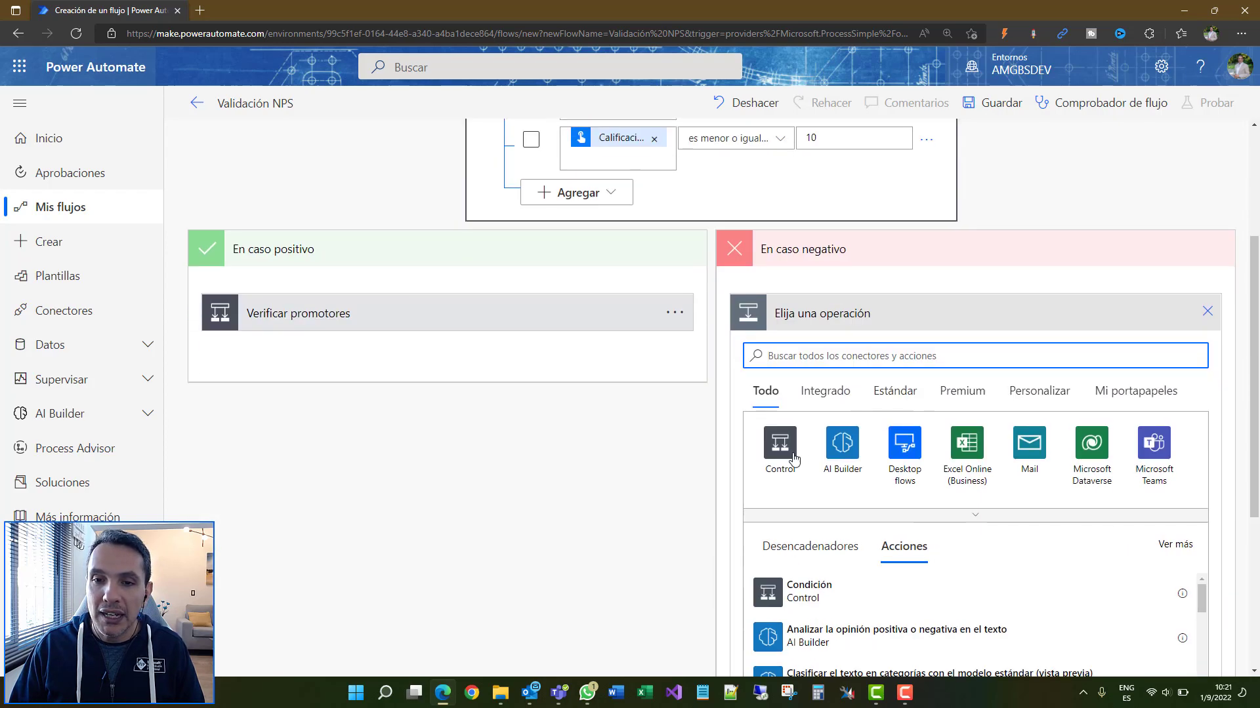
{"action": "left_click", "coordinate": [780, 453]}
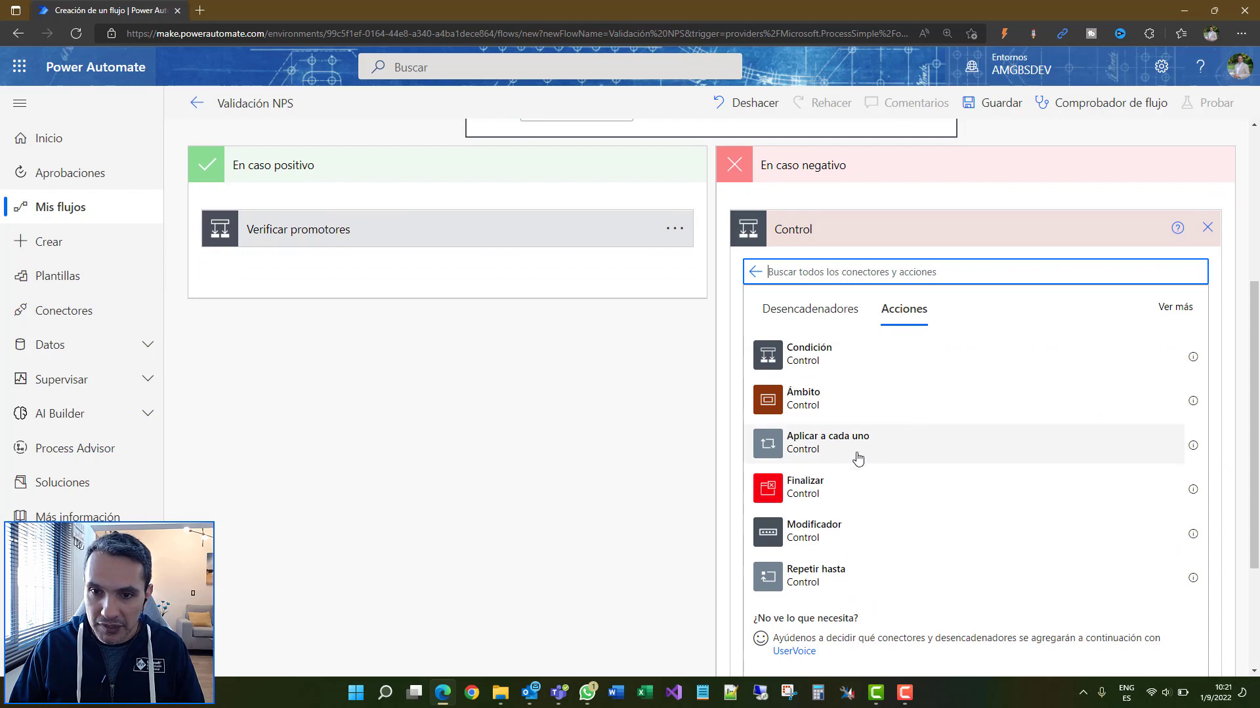
{"action": "left_click", "coordinate": [836, 492]}
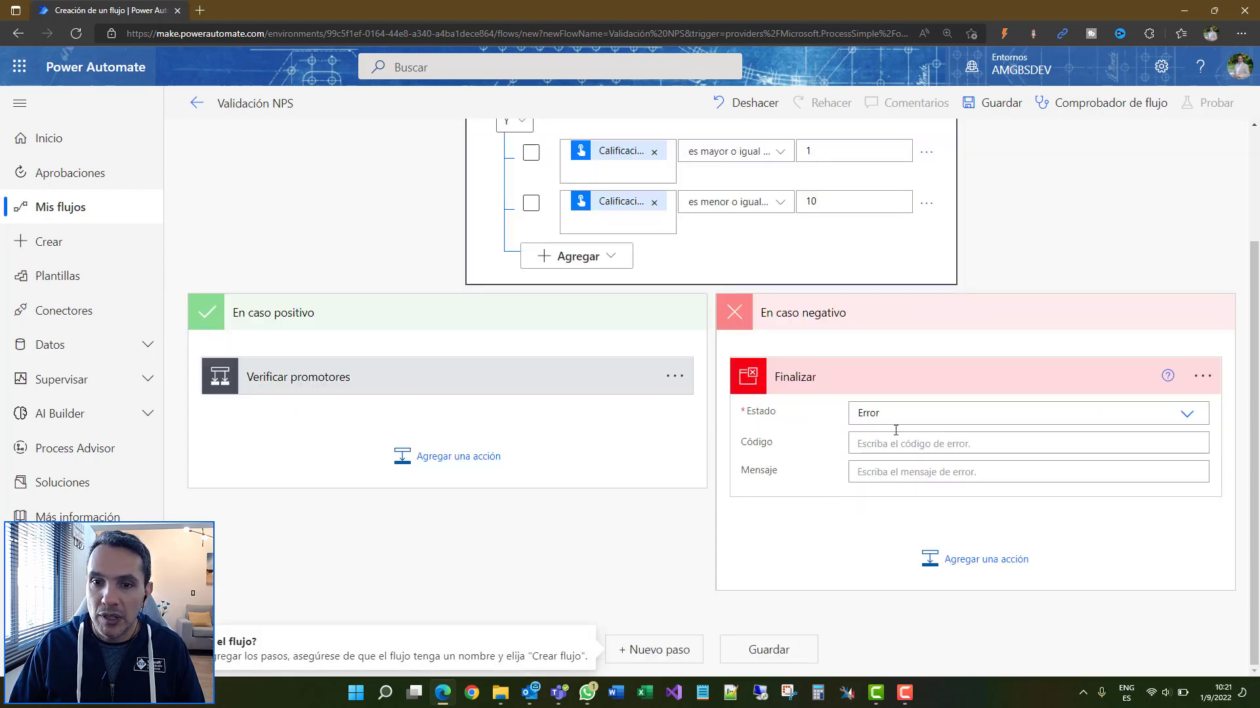
Set the Finalizar action's error code to 500 and its message to "La calificación no está en el rango permitido."
{"action": "left_click", "coordinate": [896, 447]}
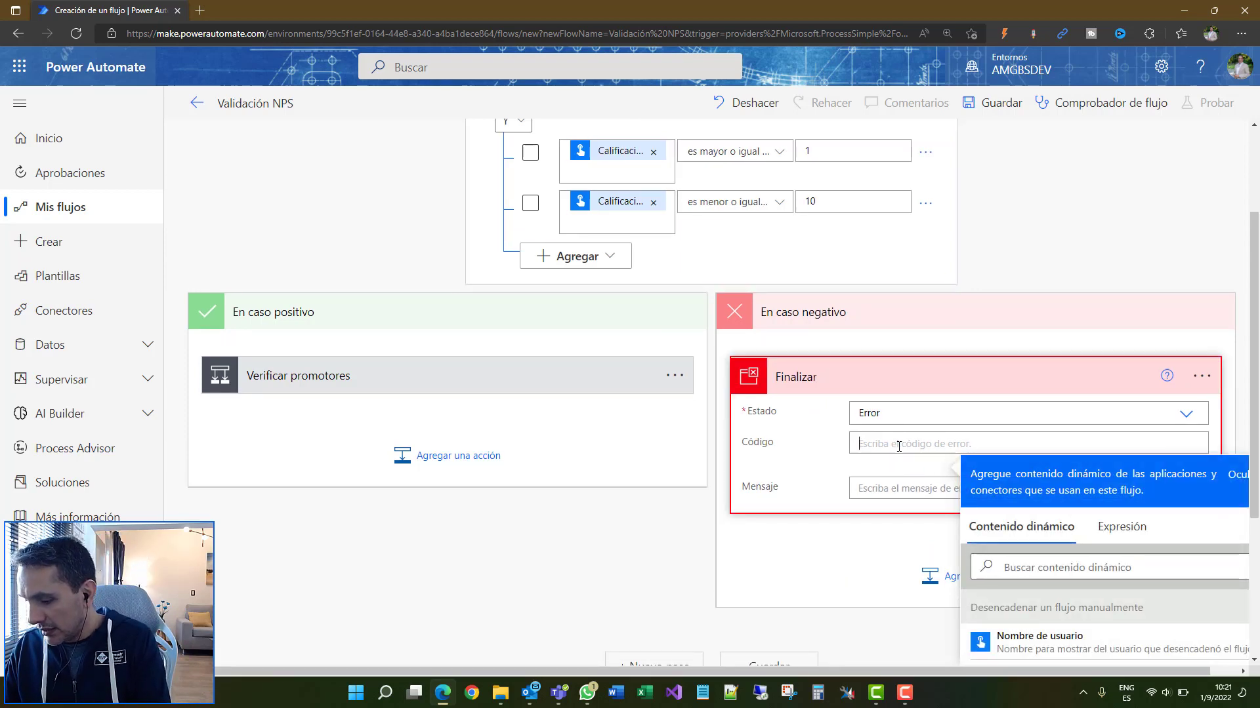
{"action": "type", "text": "500"}
{"action": "left_click", "coordinate": [884, 492]}
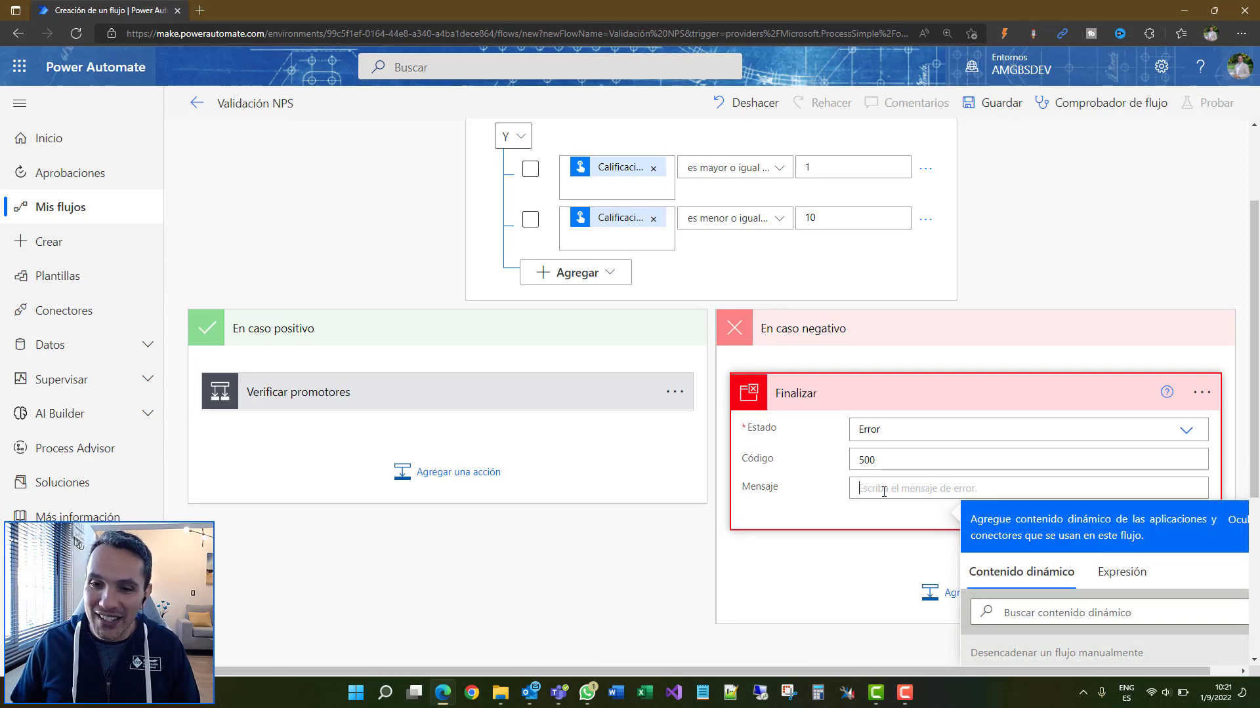
{"action": "type", "text": "La cal"}
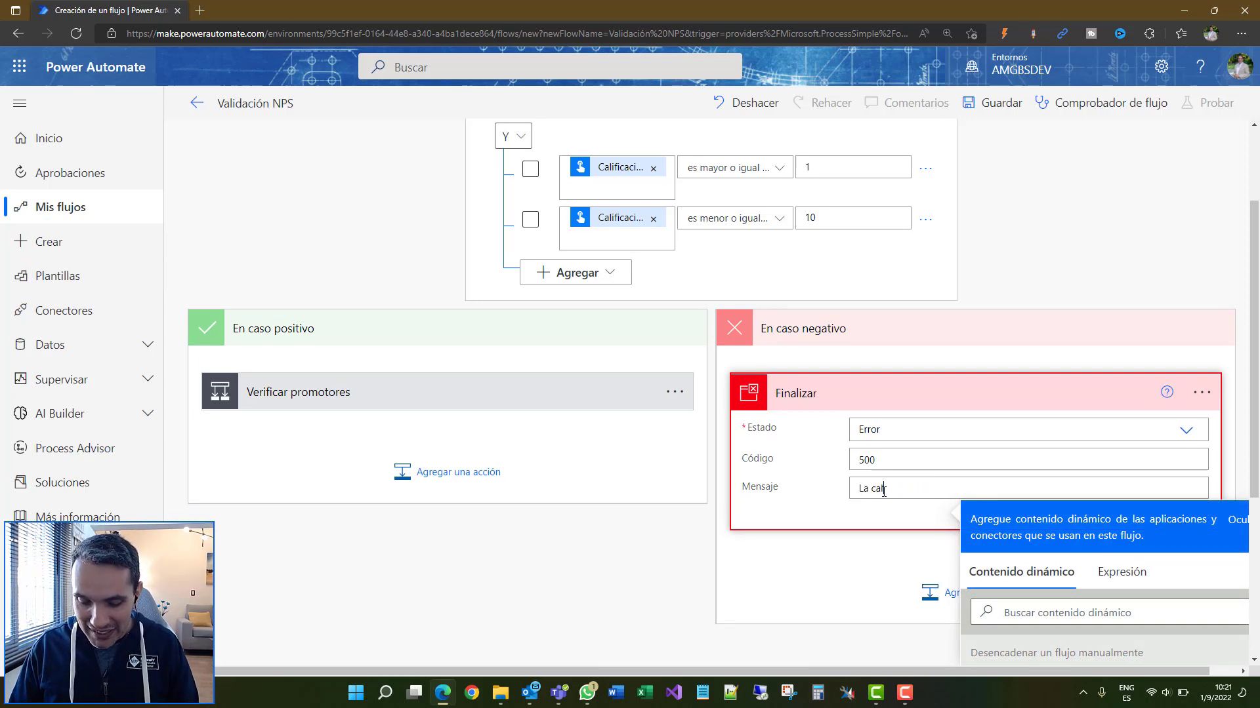
{"action": "type", "text": "ificación no "}
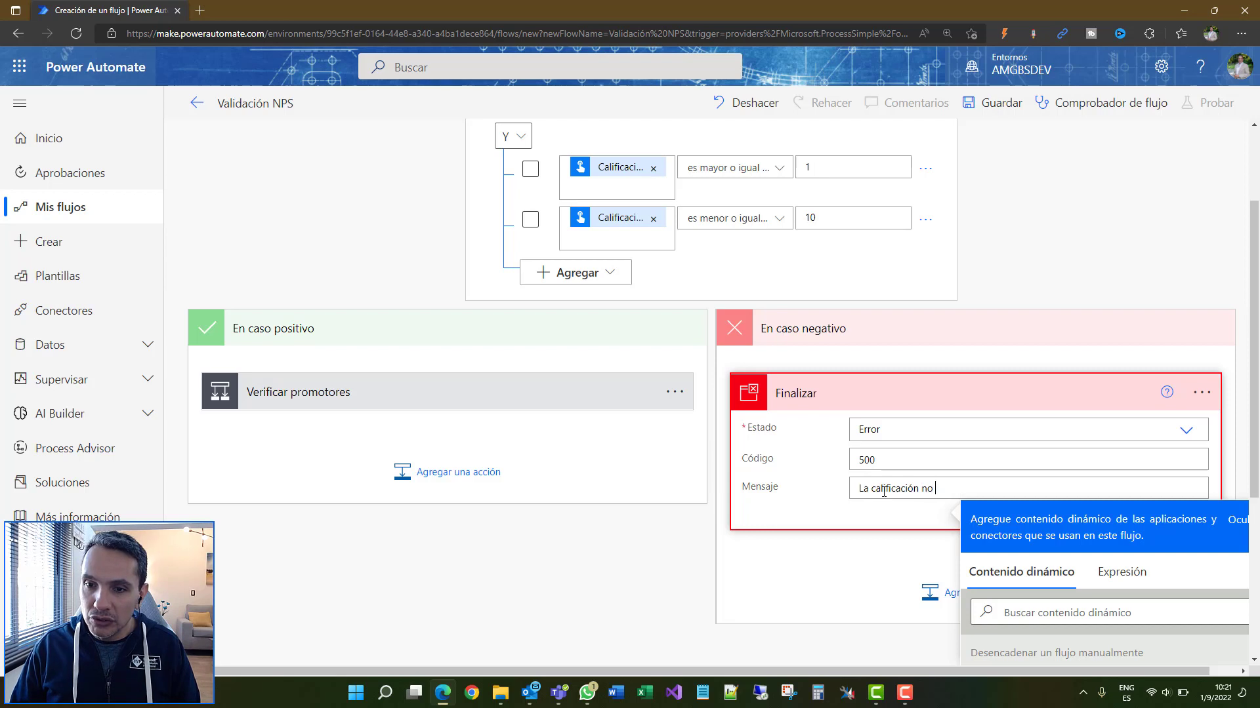
{"action": "type", "text": "está "}
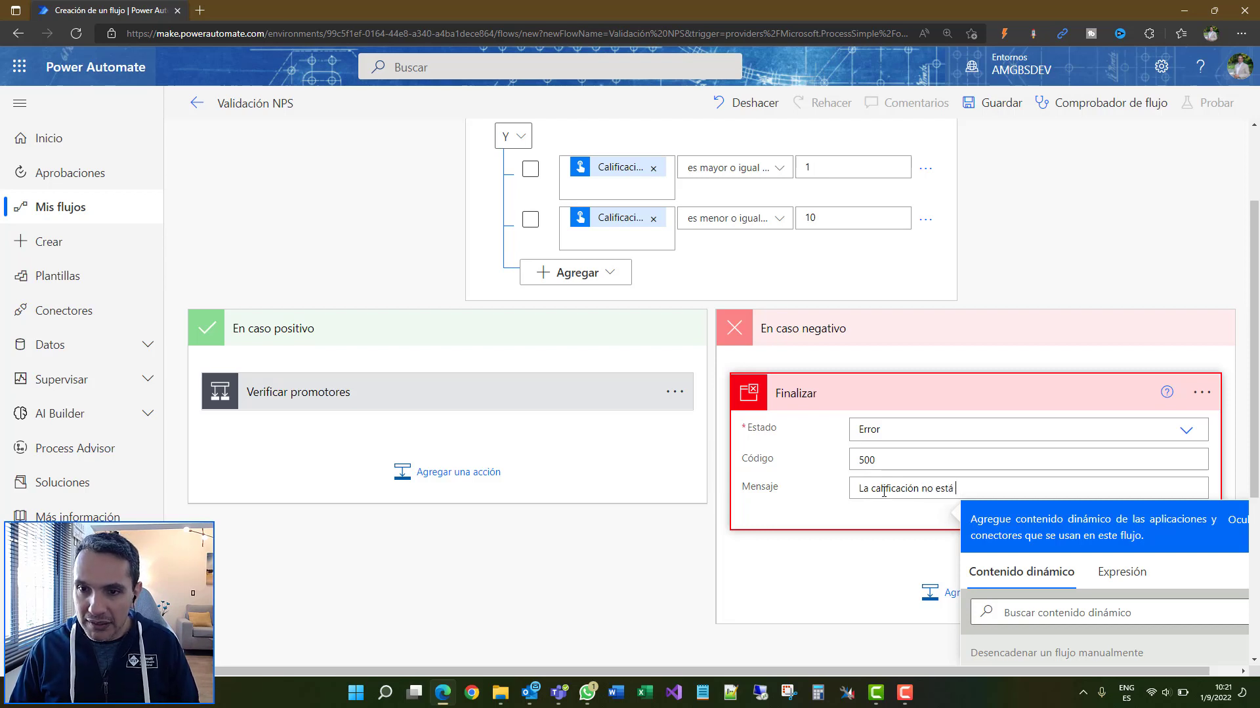
{"action": "type", "text": "en el rango "}
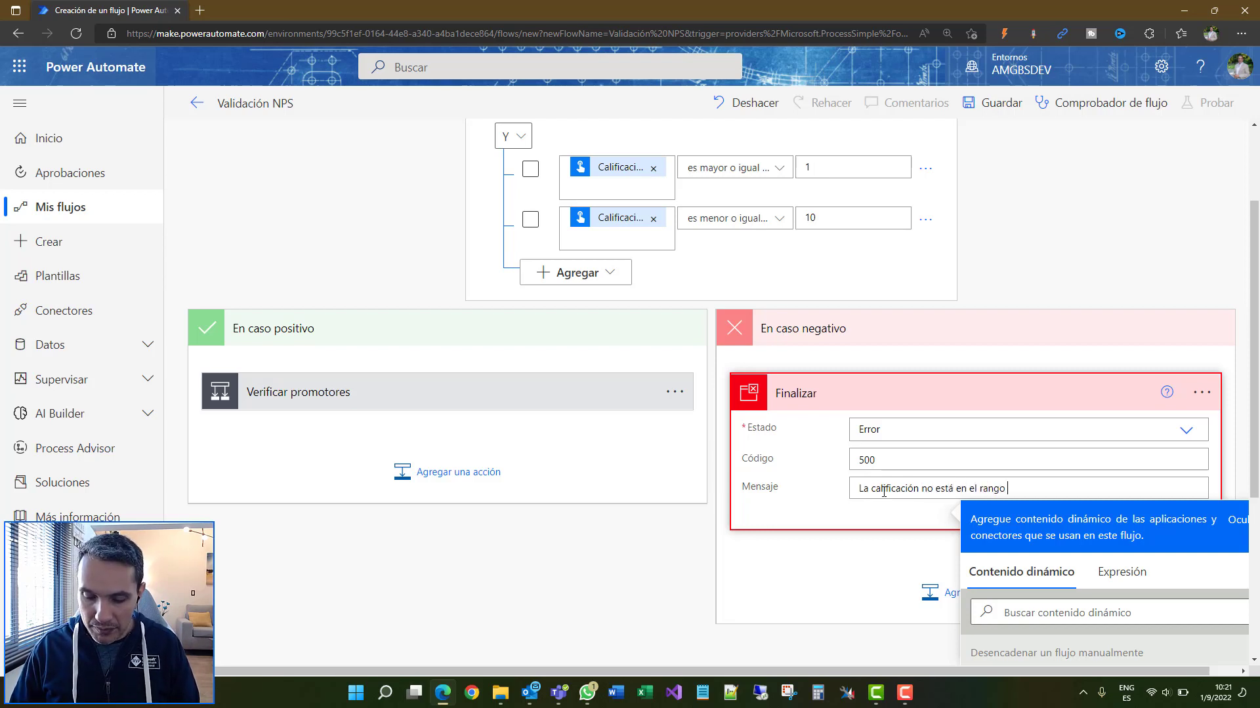
{"action": "type", "text": "permitido."}
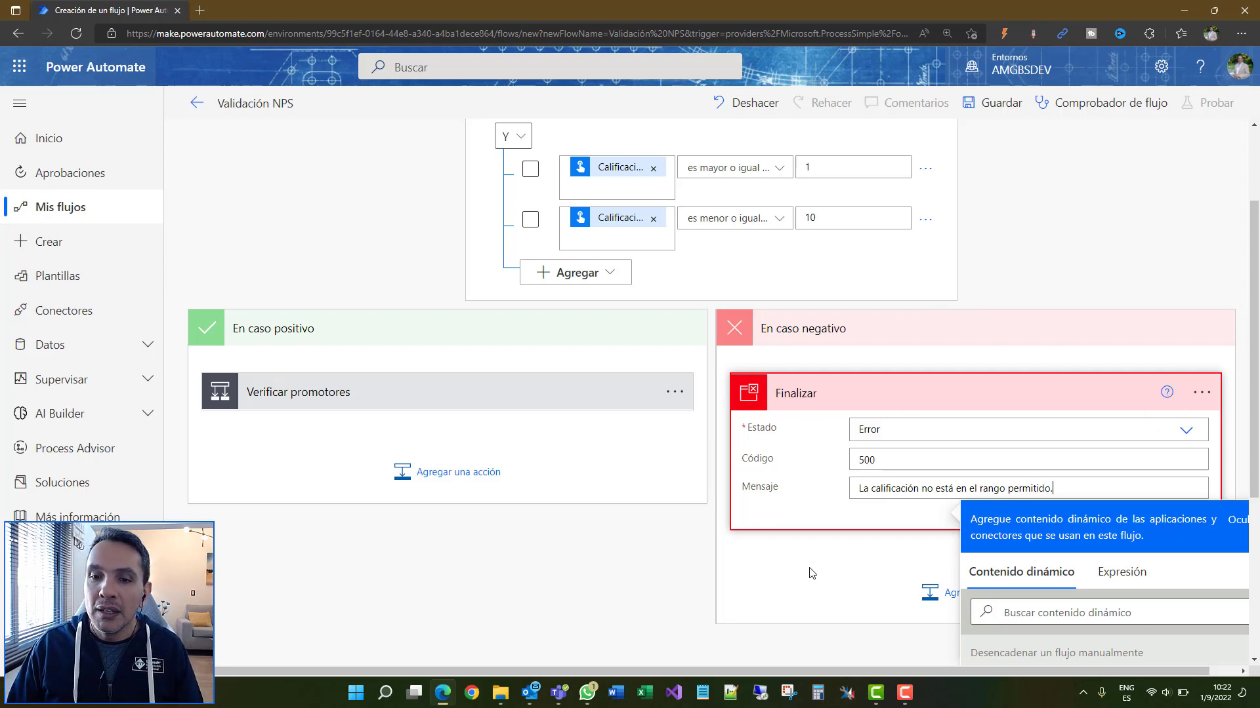
{"action": "left_click", "coordinate": [750, 286]}
{"action": "scroll", "coordinate": [750, 285], "scroll_direction": "up", "scroll_amount": 2}
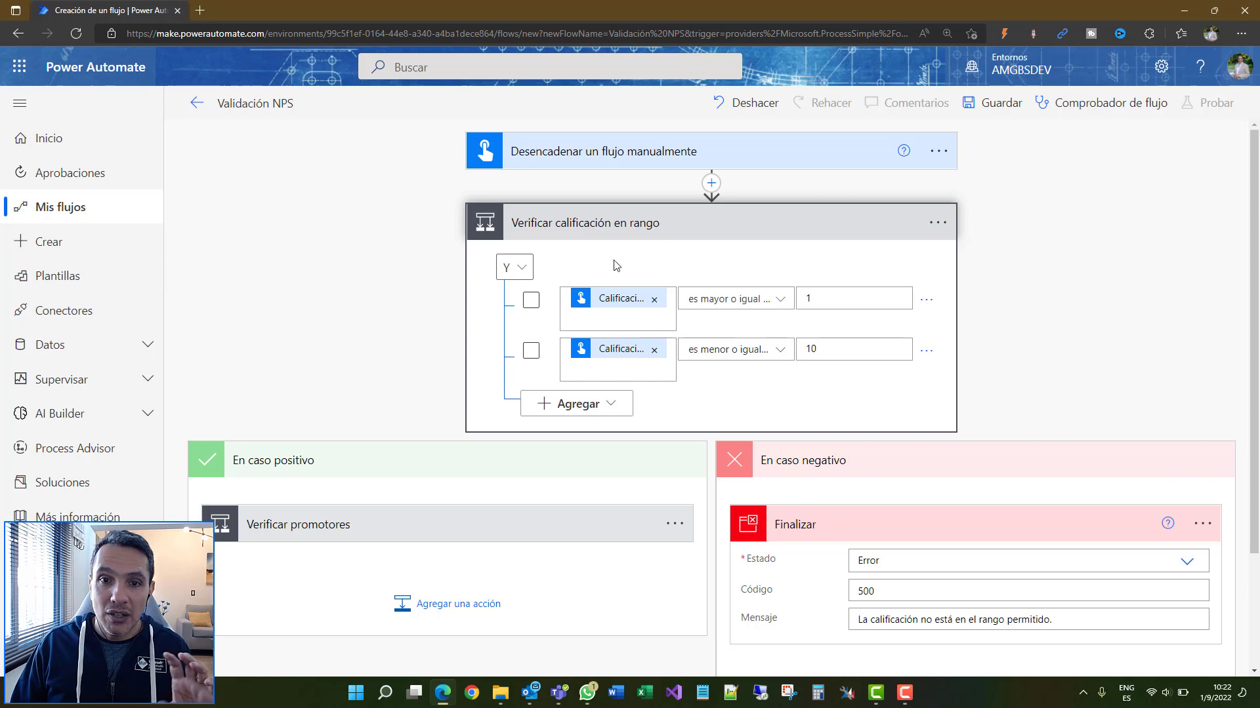
{"action": "scroll", "coordinate": [705, 313], "scroll_direction": "down", "scroll_amount": 1}
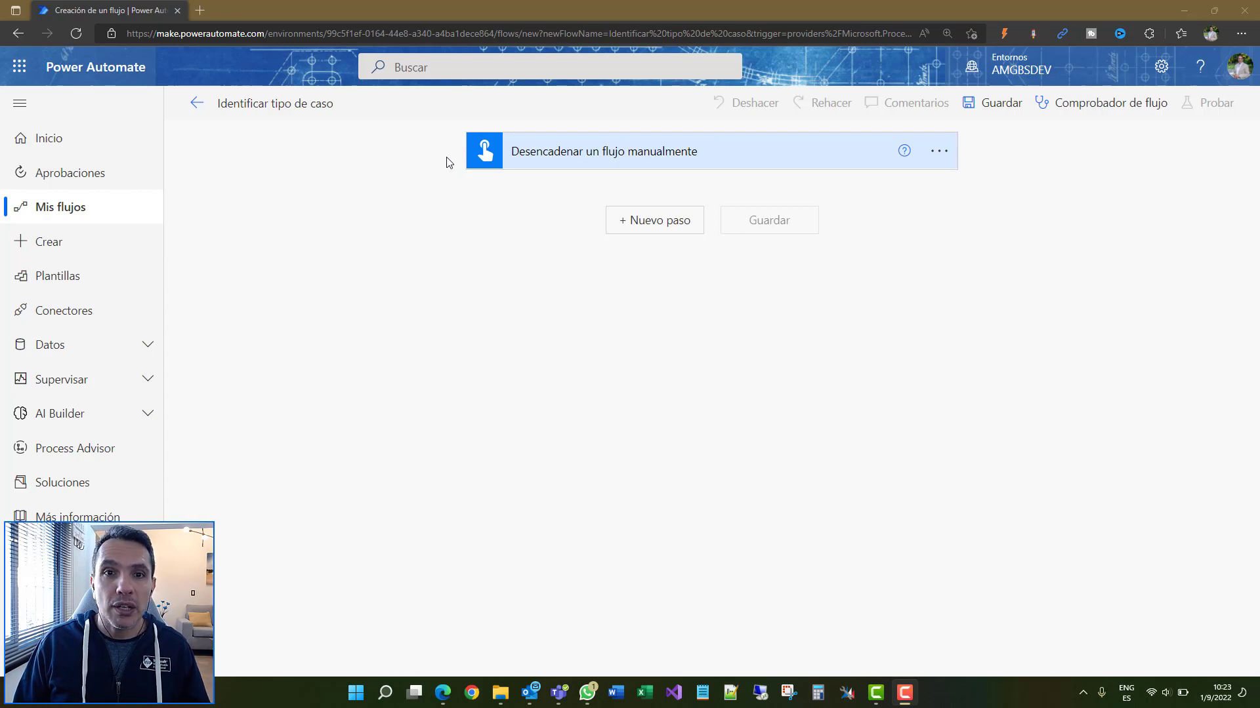
Add a number input named "Tipo de caso" to the manual trigger
{"action": "left_click", "coordinate": [666, 168]}
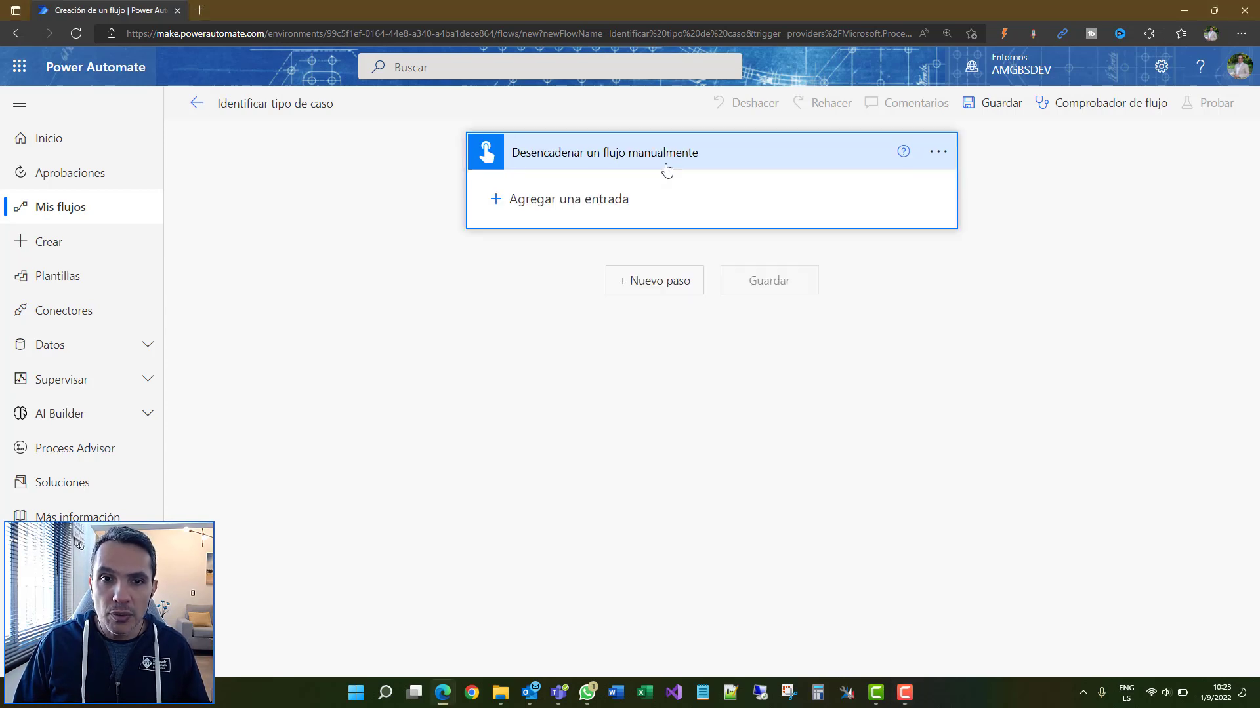
{"action": "left_click", "coordinate": [602, 199]}
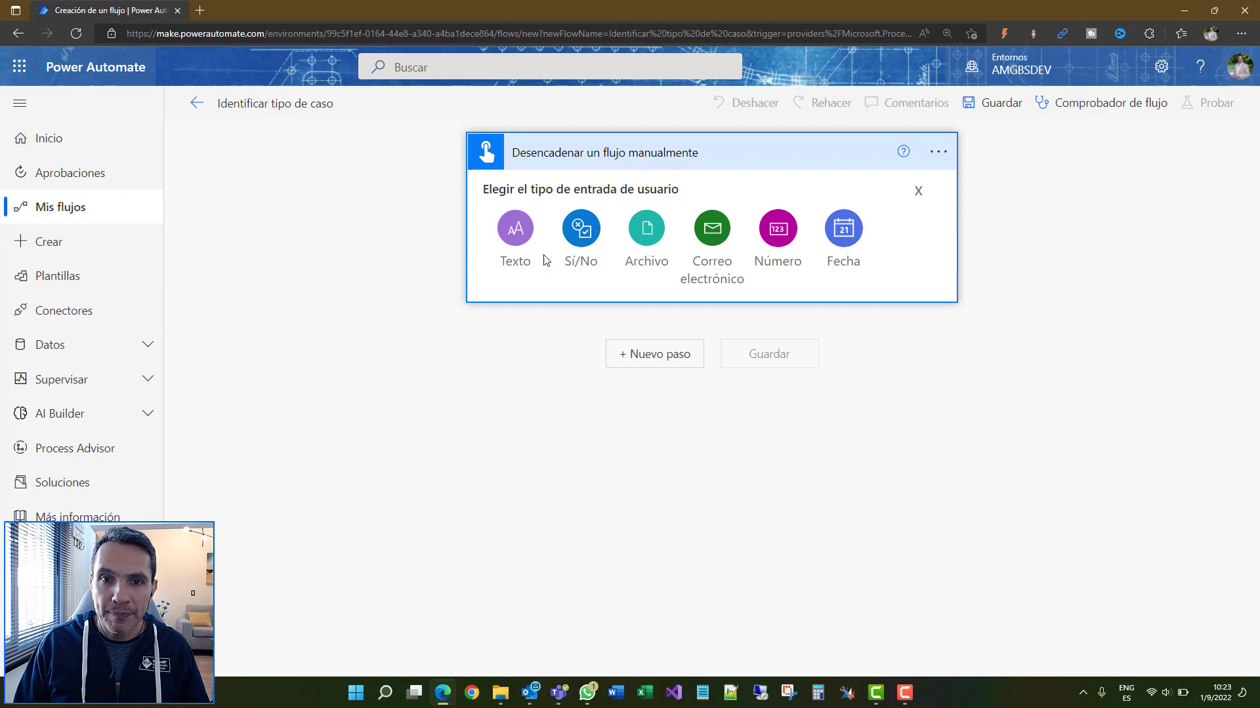
{"action": "left_click", "coordinate": [777, 231]}
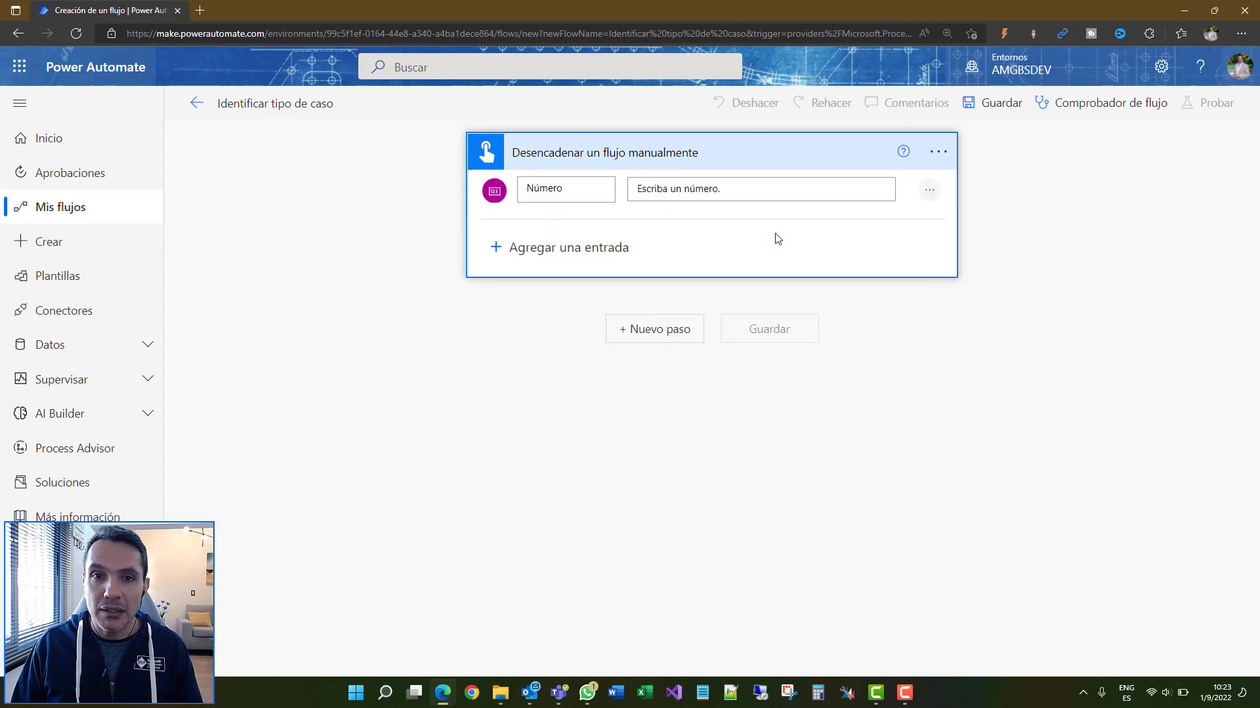
{"action": "double_click", "coordinate": [587, 193]}
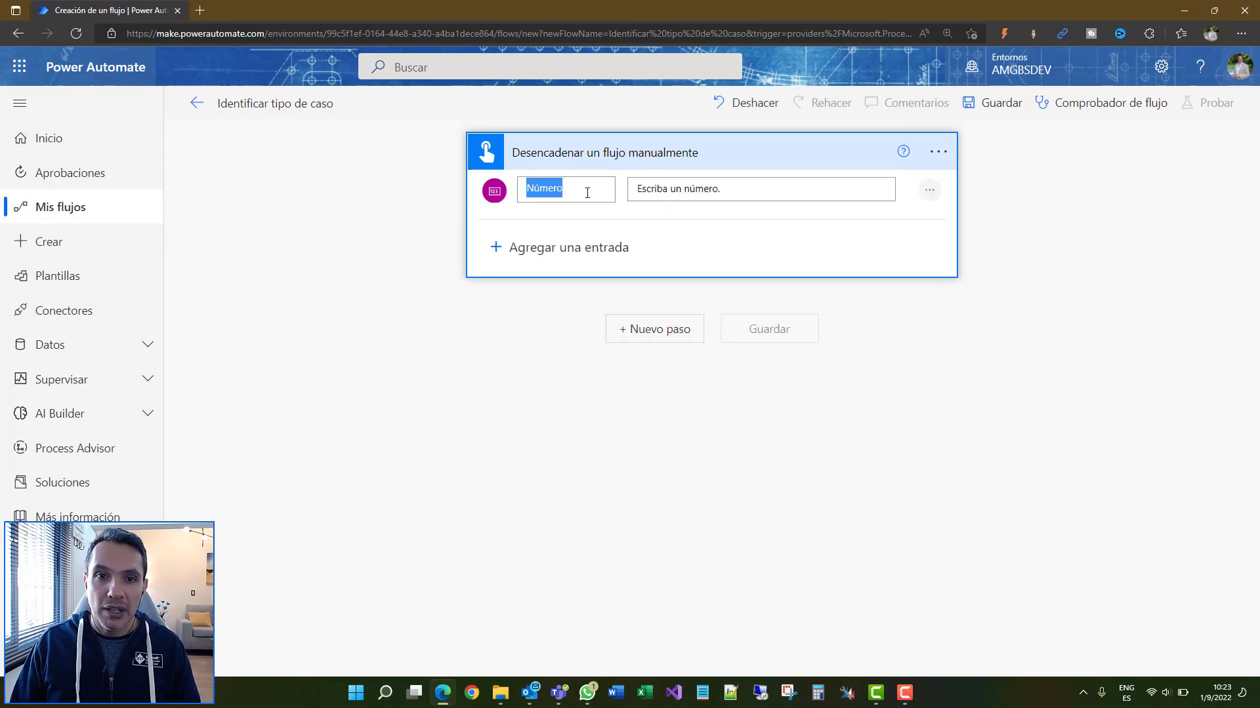
{"action": "type", "text": "Tipo de caso"}
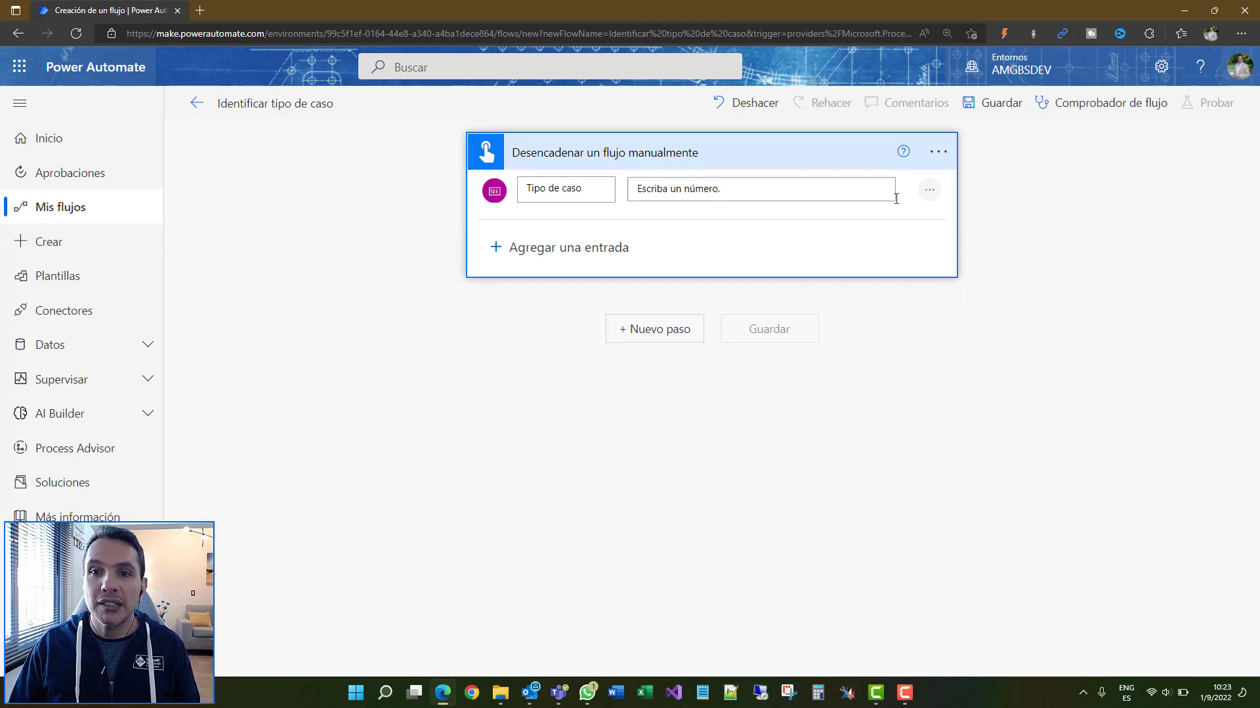
{"action": "left_click", "coordinate": [709, 303]}
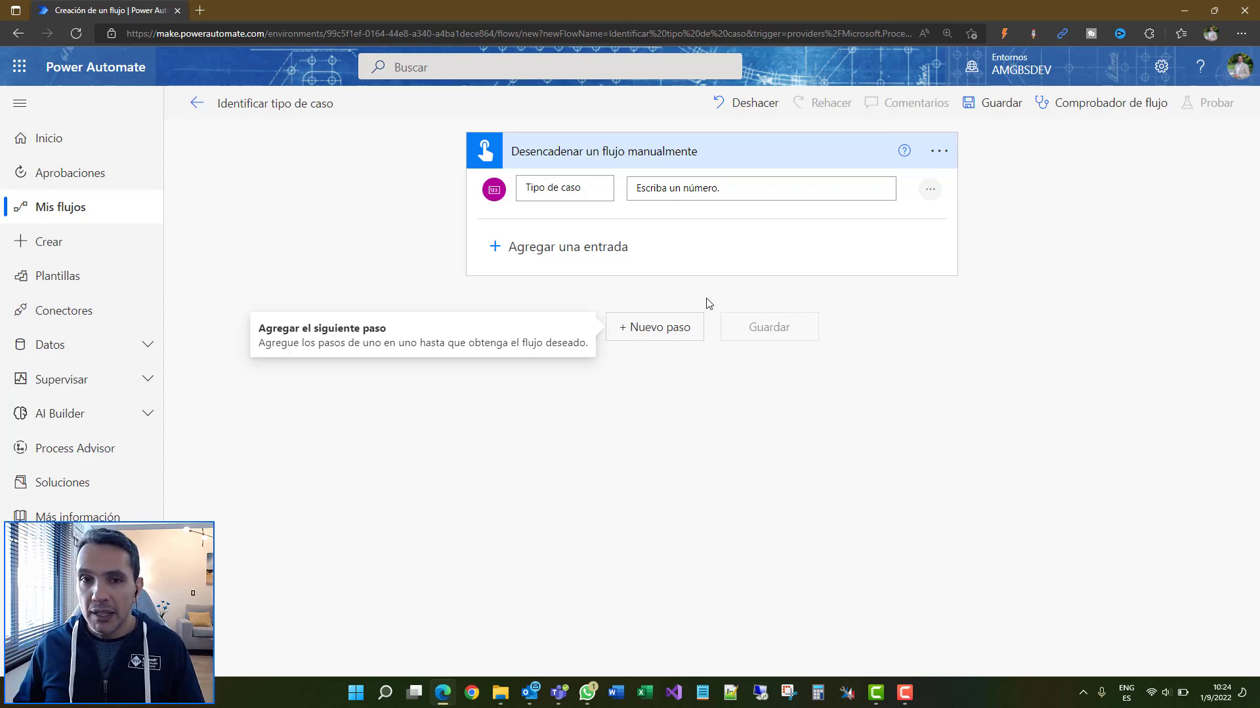
Add a Condición step that checks whether "Tipo de caso" "es mayor o igual que" 1, searching dynamic content for "tipo"
{"action": "left_click", "coordinate": [672, 337]}
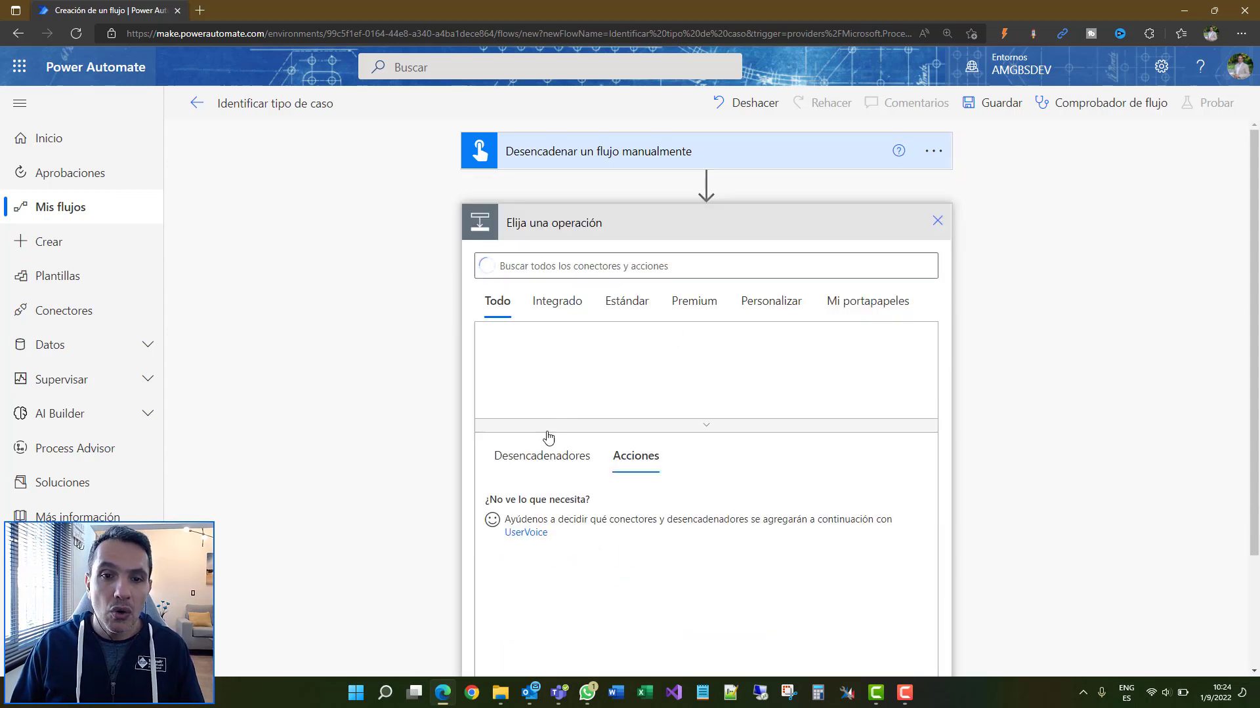
{"action": "left_click", "coordinate": [512, 511]}
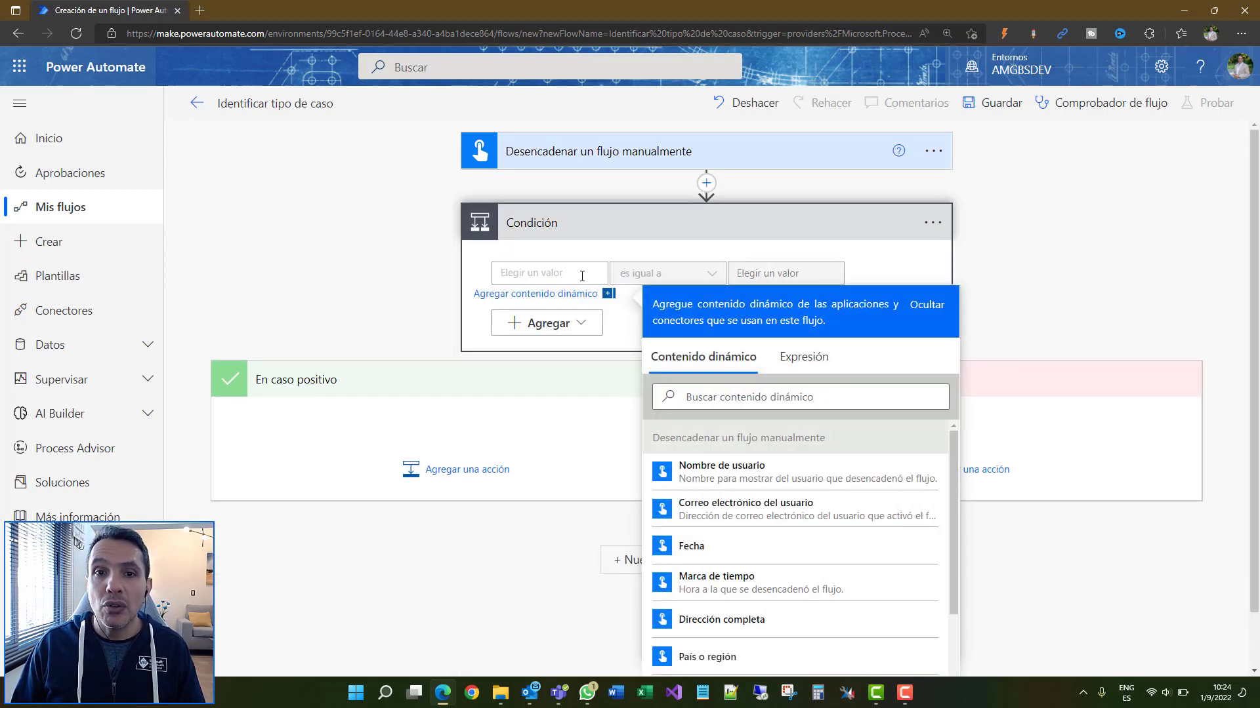
{"action": "left_click", "coordinate": [719, 399]}
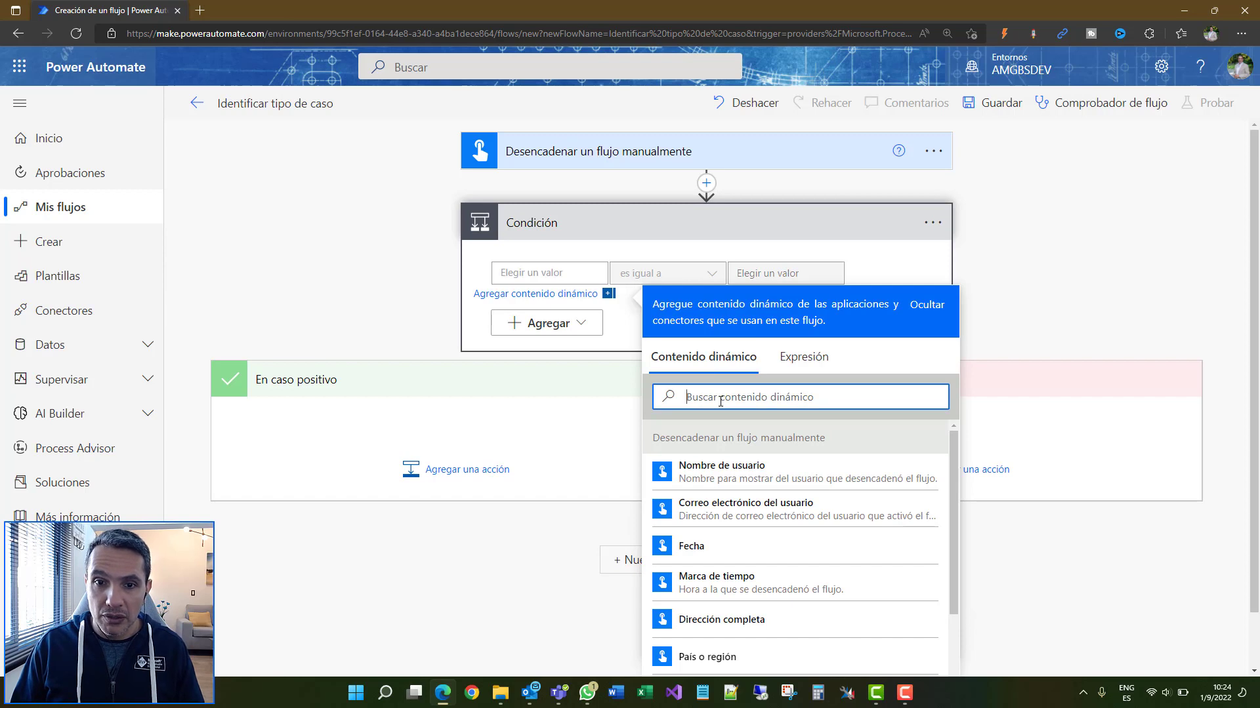
{"action": "type", "text": "tipo"}
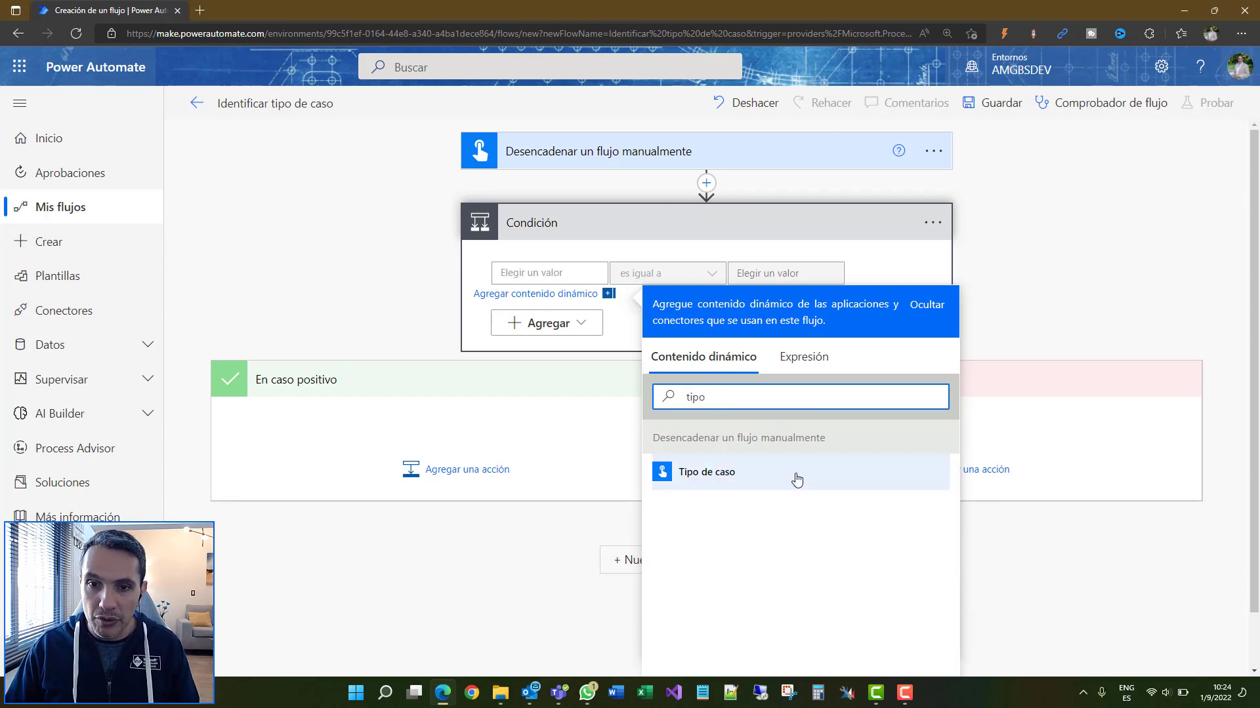
{"action": "left_click", "coordinate": [798, 478]}
{"action": "left_click", "coordinate": [710, 280]}
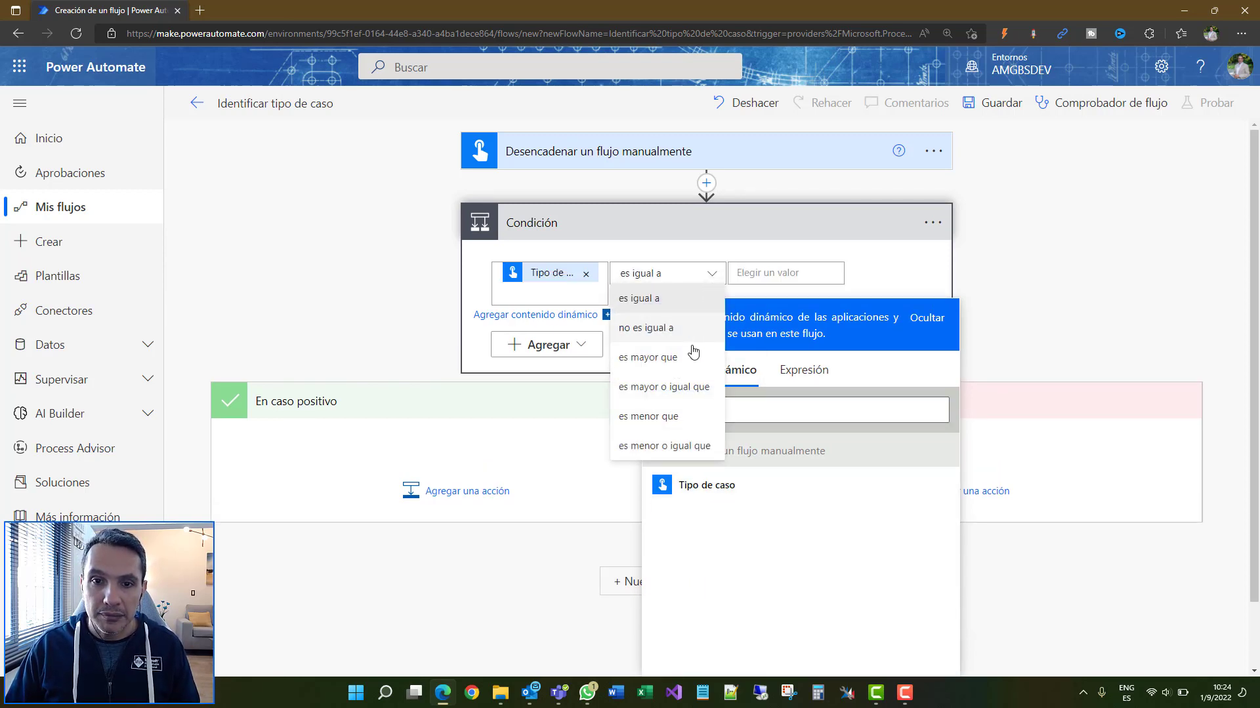
{"action": "left_click", "coordinate": [695, 387]}
{"action": "left_click", "coordinate": [780, 273]}
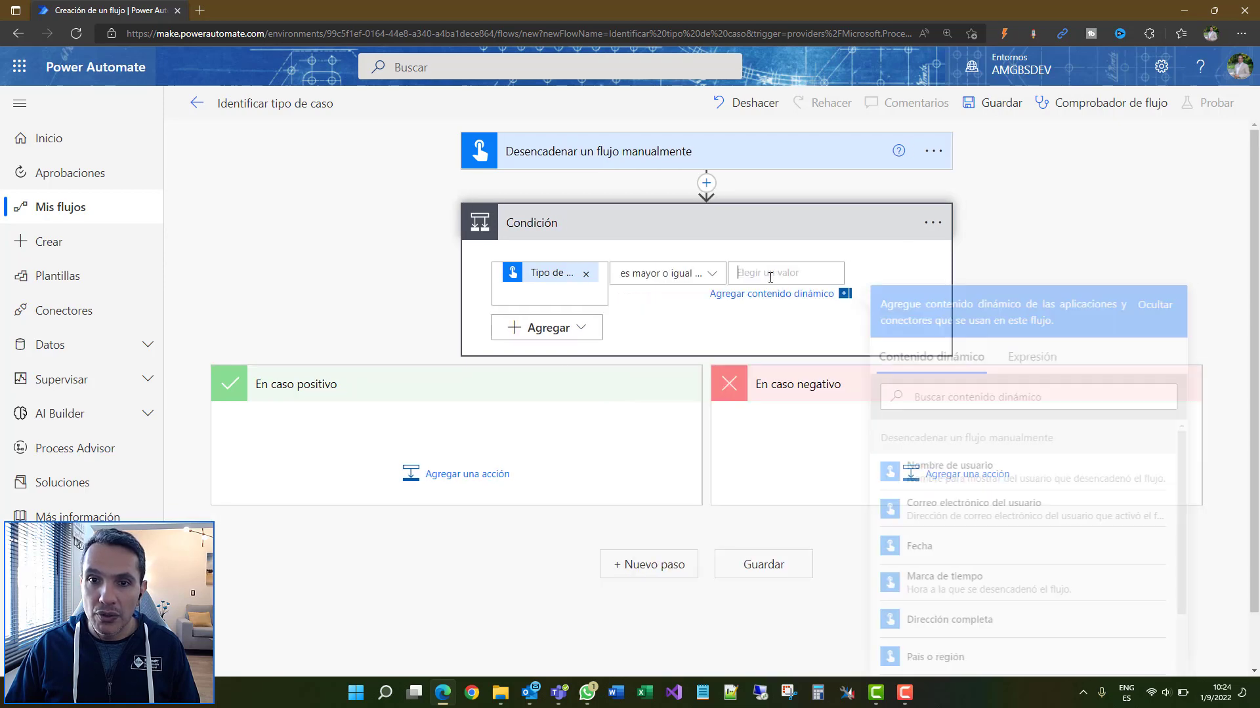
{"action": "type", "text": "1"}
Add a second row to the condition
{"action": "left_click", "coordinate": [576, 328]}
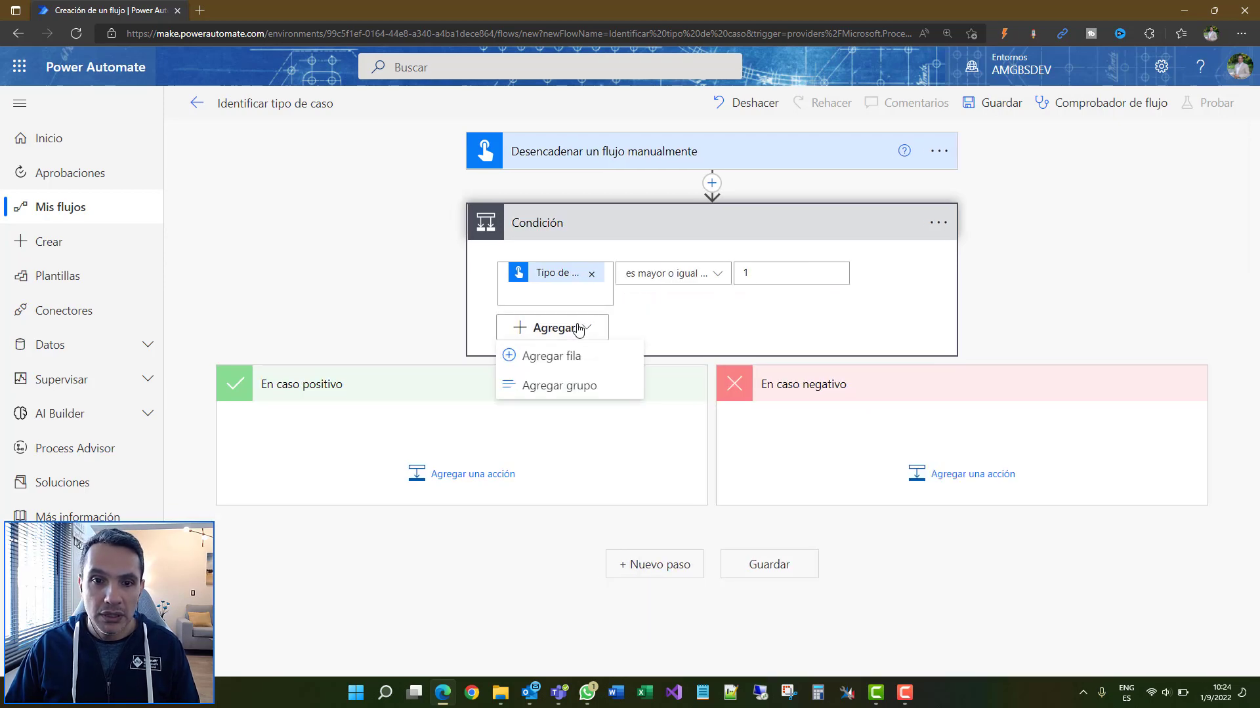
{"action": "left_click", "coordinate": [562, 357]}
{"action": "left_click", "coordinate": [594, 347]}
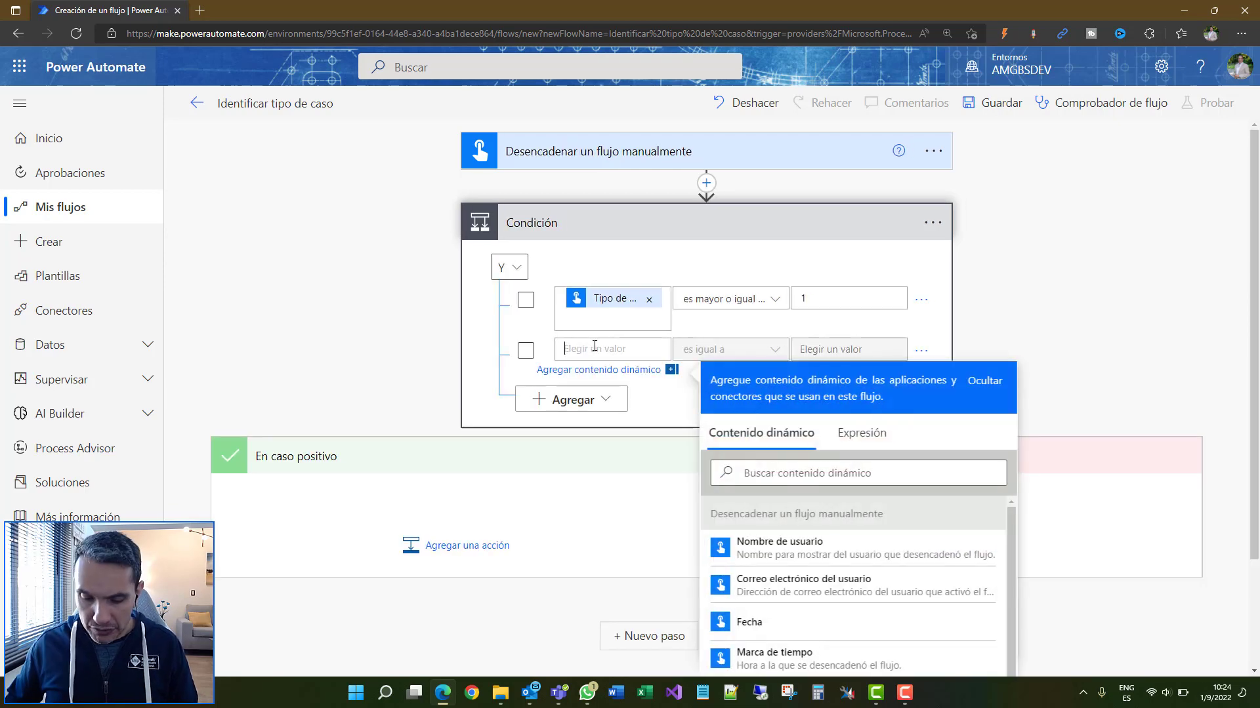
{"action": "type", "text": "tipo"}
{"action": "key", "text": "BackSpace"}
{"action": "key", "text": "BackSpace"}
{"action": "key", "text": "BackSpace"}
{"action": "key", "text": "BackSpace"}
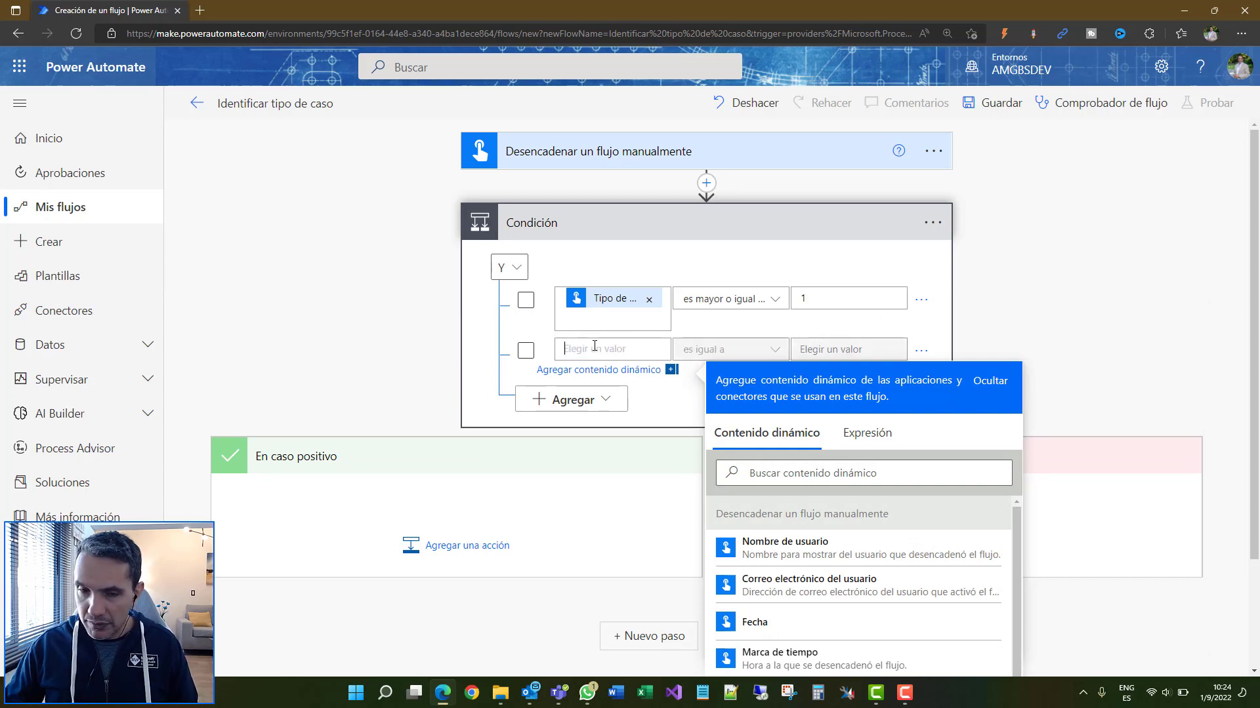
Set the condition's second row to "Tipo de caso" "es menor o igual que" 3, searching dynamic content for "tipo"
{"action": "left_click", "coordinate": [824, 473]}
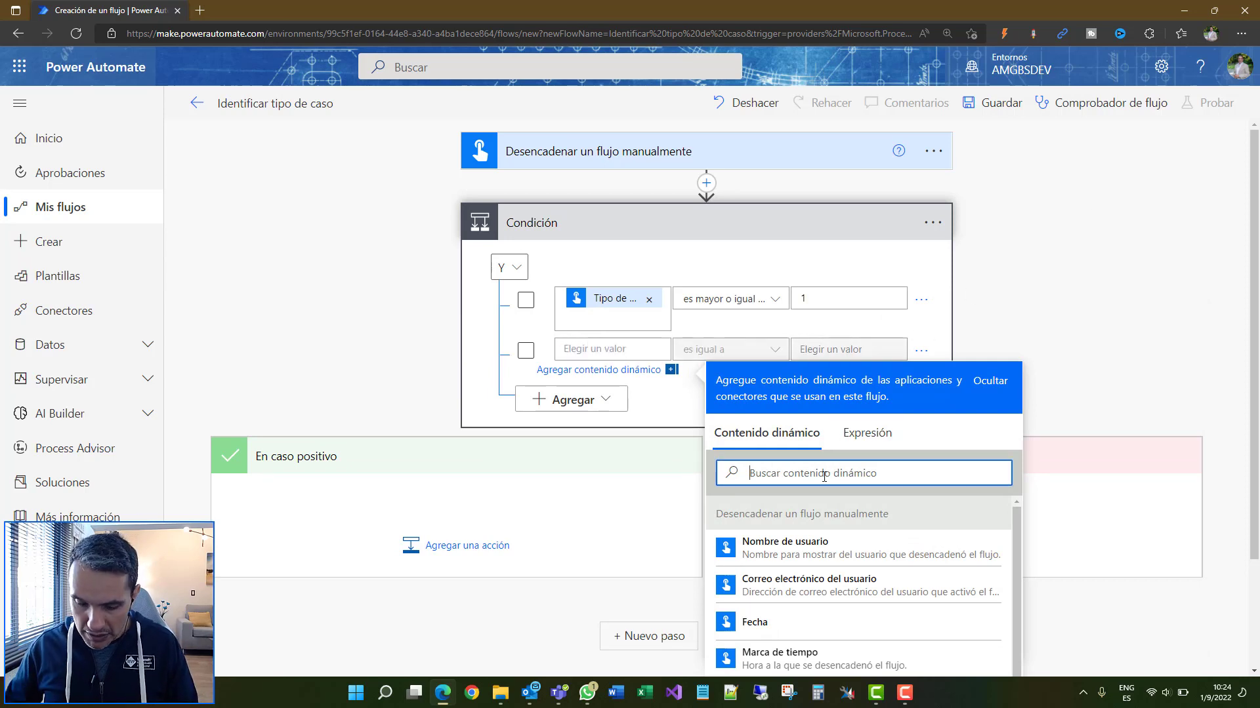
{"action": "type", "text": "tipo"}
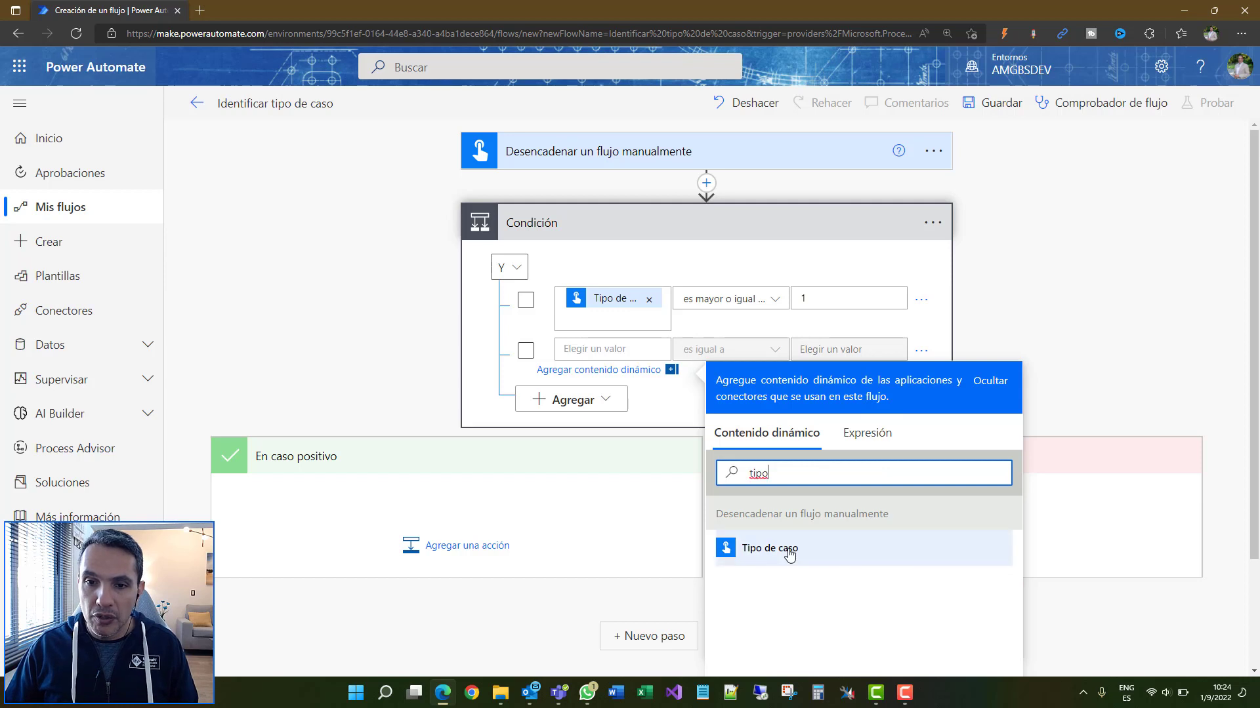
{"action": "left_click", "coordinate": [789, 555]}
{"action": "left_click", "coordinate": [774, 349]}
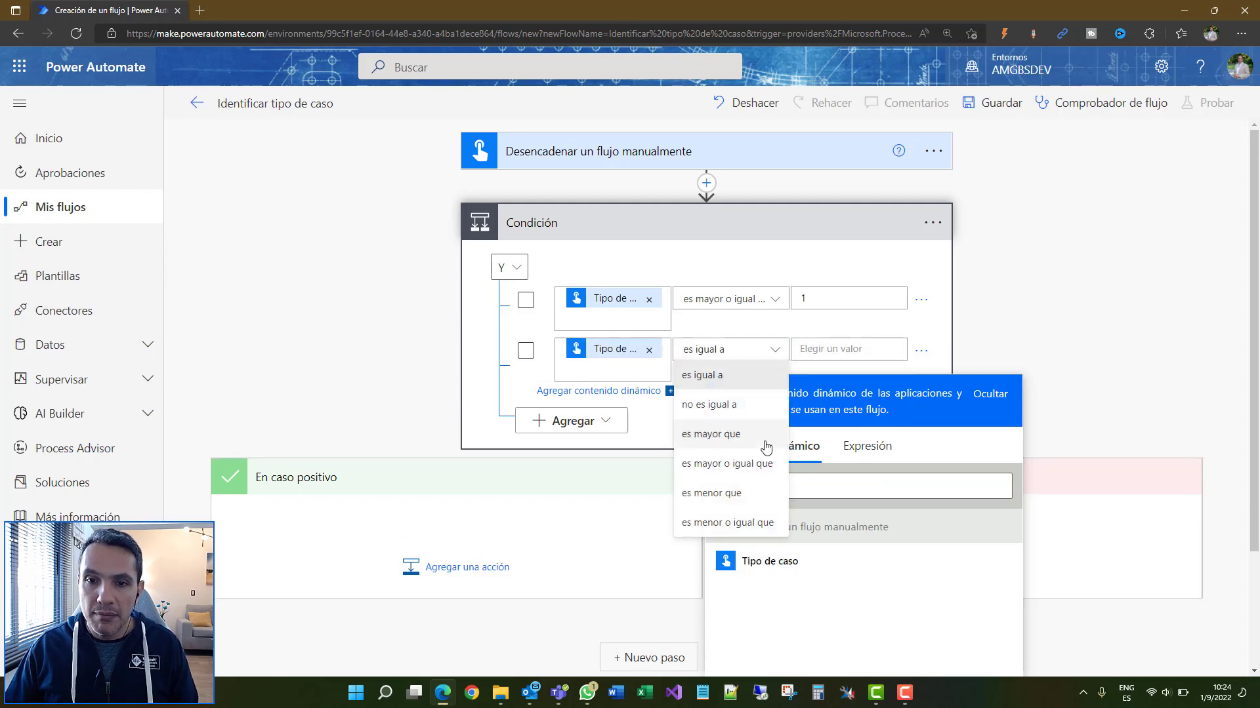
{"action": "left_click", "coordinate": [763, 523]}
{"action": "left_click", "coordinate": [845, 349]}
{"action": "type", "text": "3"}
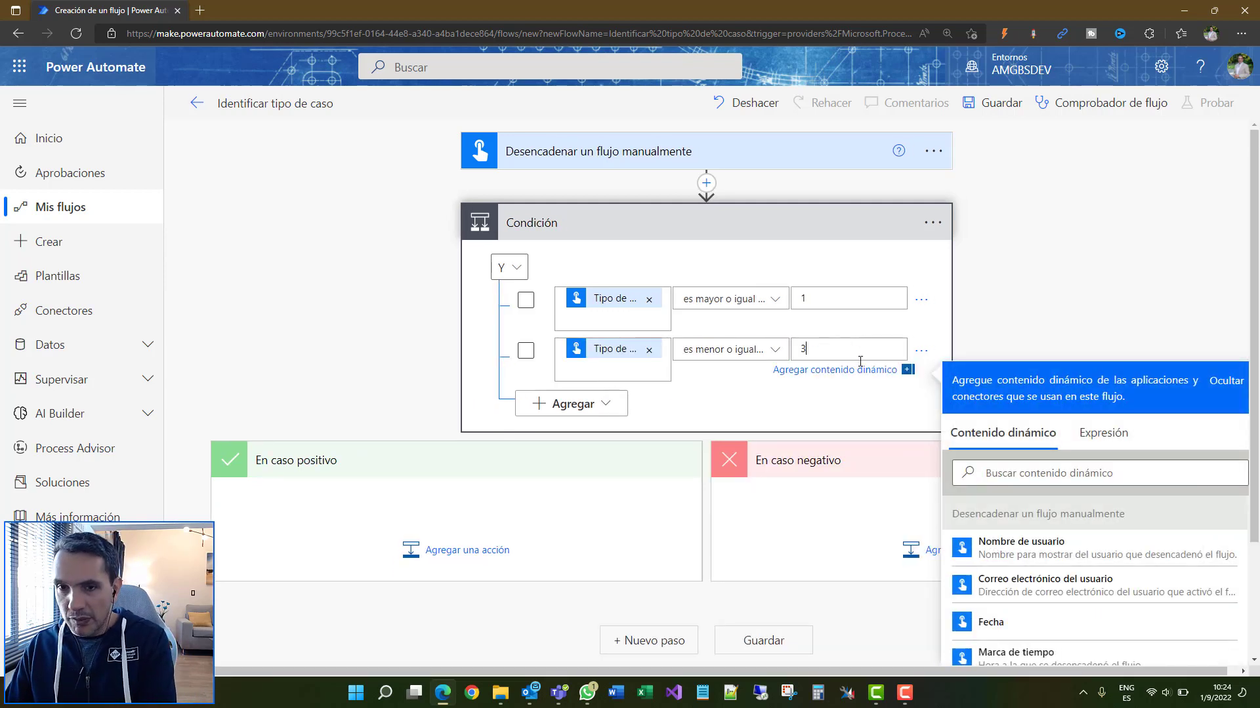
Rename the condition as "Verificar valor en rango"
{"action": "left_click", "coordinate": [933, 222]}
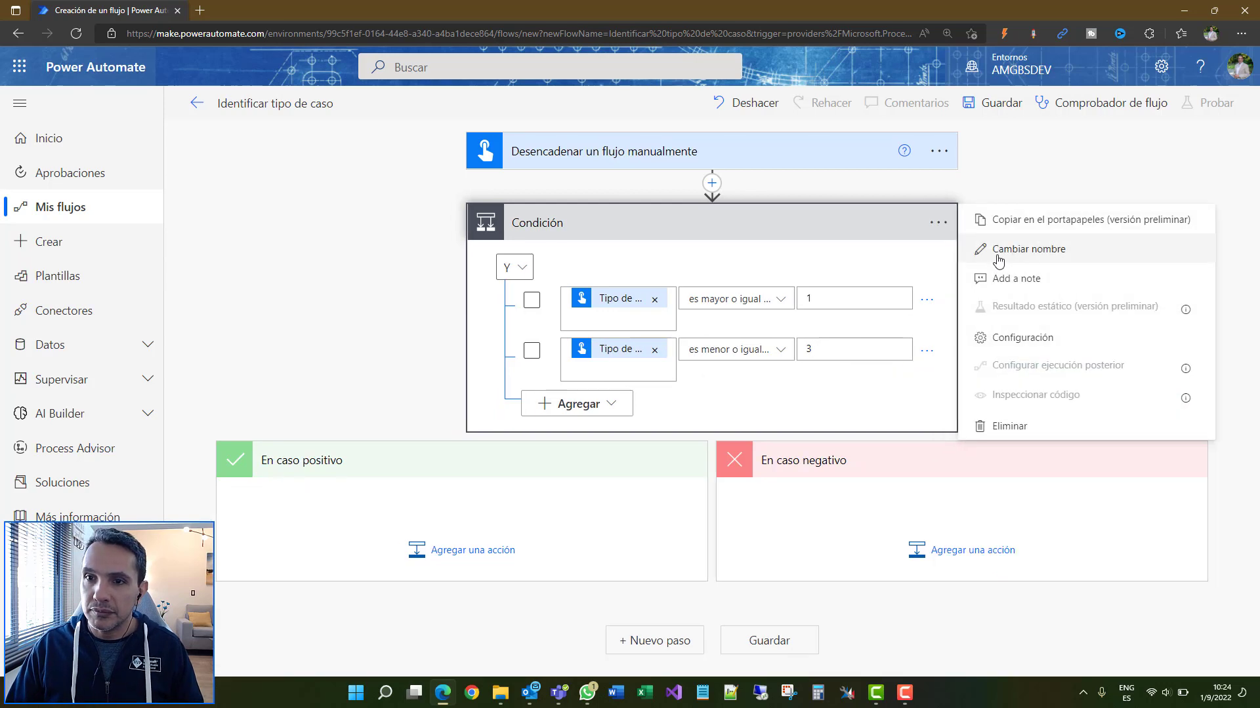
{"action": "left_click", "coordinate": [998, 251]}
{"action": "type", "text": "Verificar "}
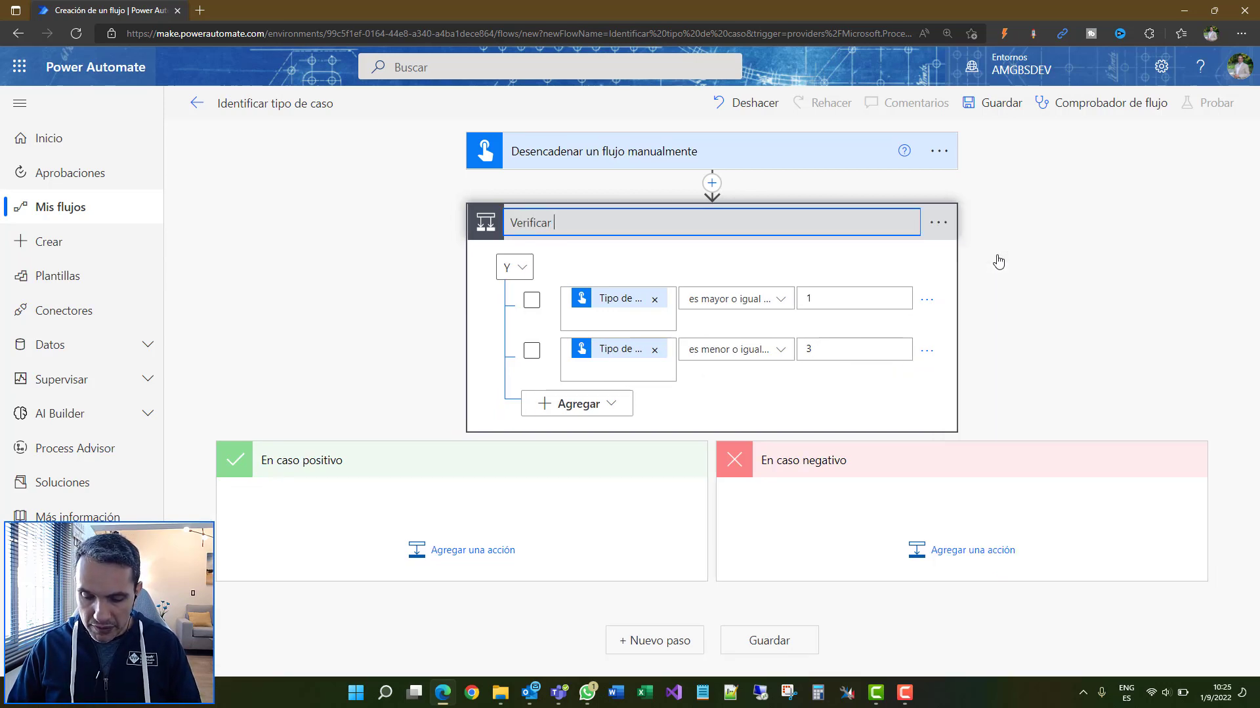
{"action": "type", "text": "valor en ra"}
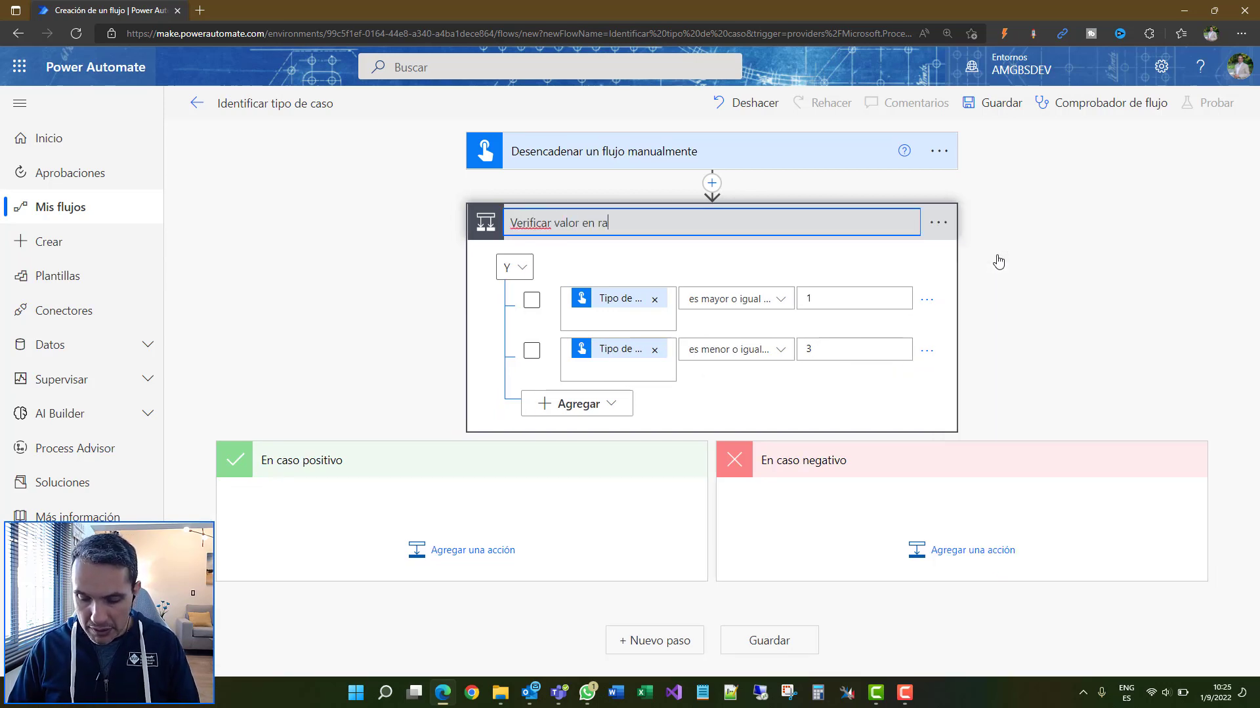
{"action": "type", "text": "ngo"}
{"action": "key", "text": "Return"}
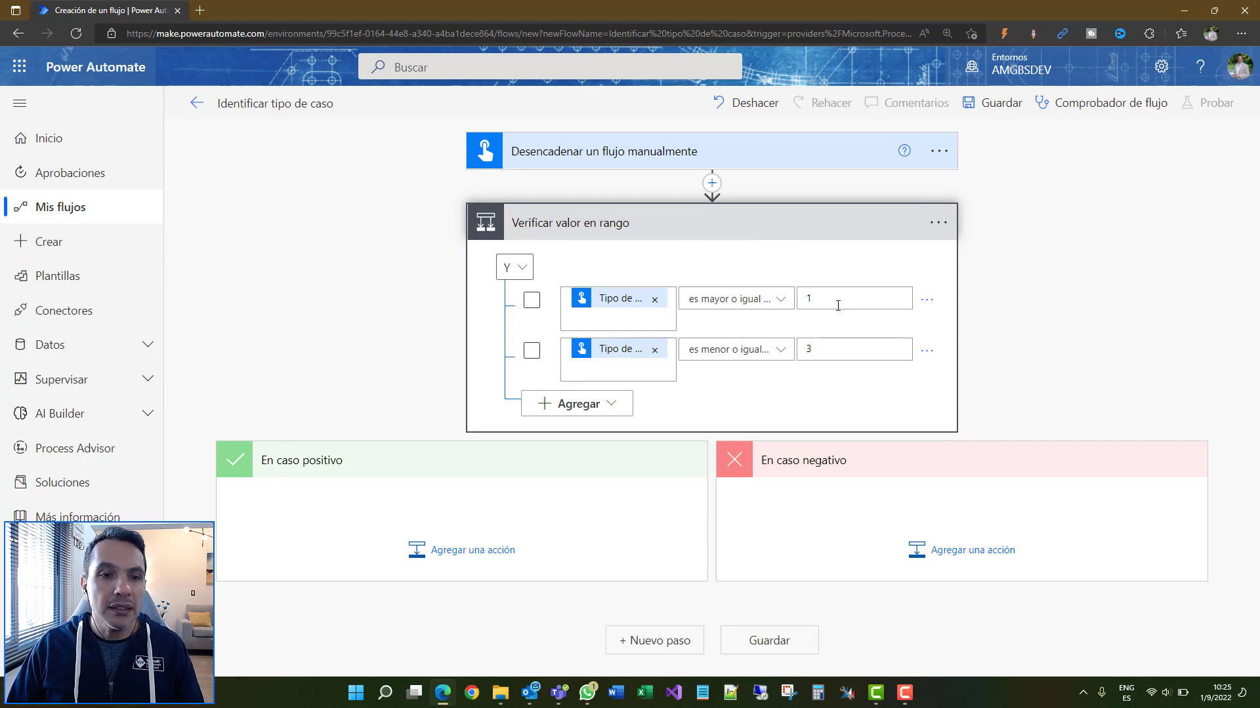
Add a Control "Modificador" action to the "En caso positivo" branch and set its "Activado" value to the dynamic content "Tipo de caso"
{"action": "left_click", "coordinate": [471, 552]}
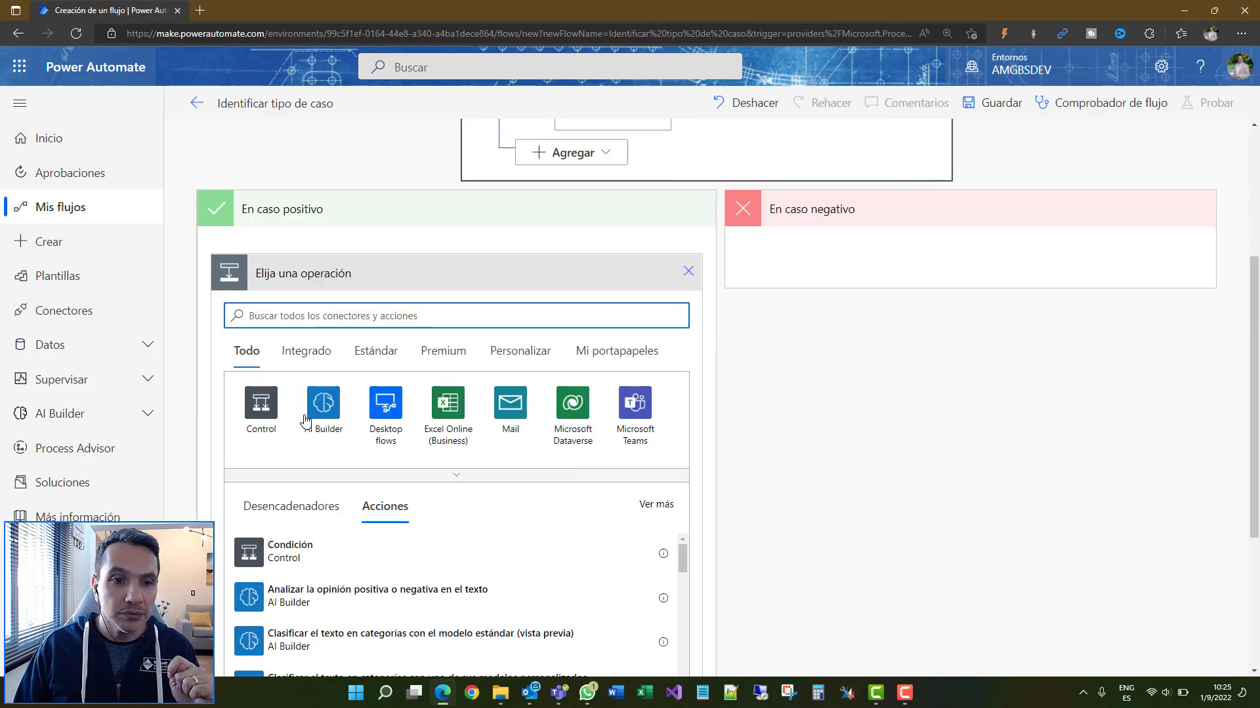
{"action": "left_click", "coordinate": [261, 407]}
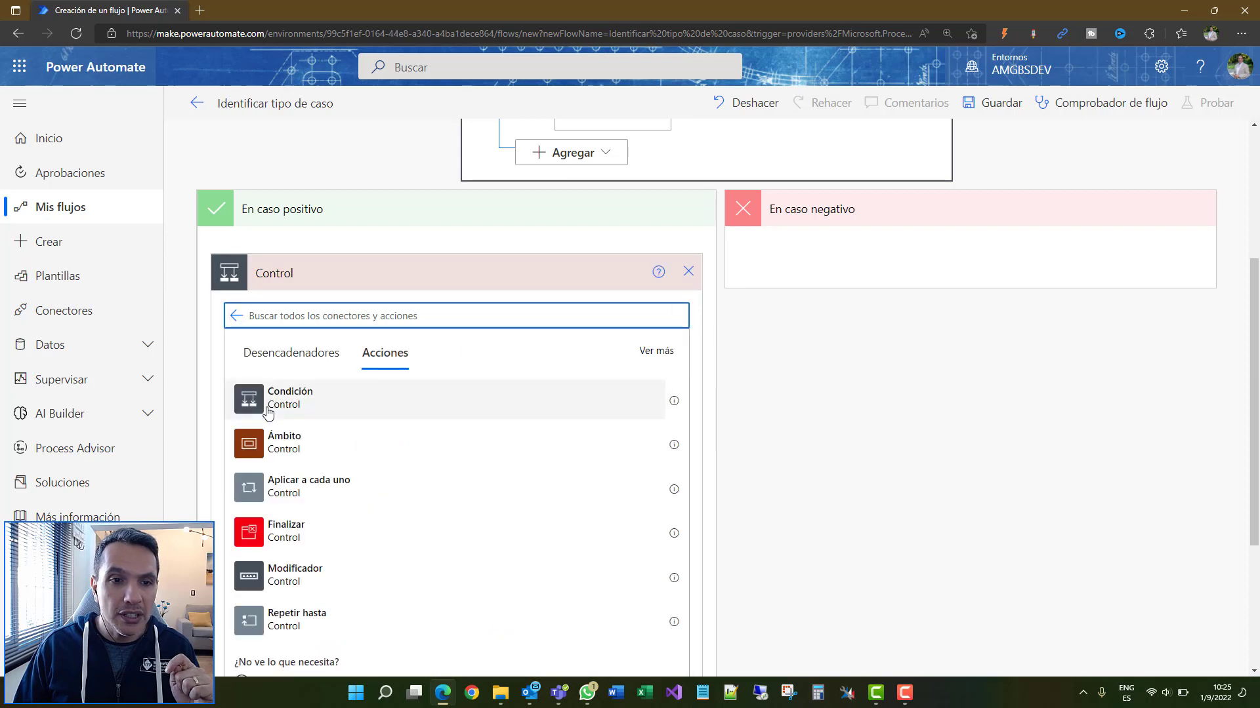
{"action": "left_click", "coordinate": [301, 582]}
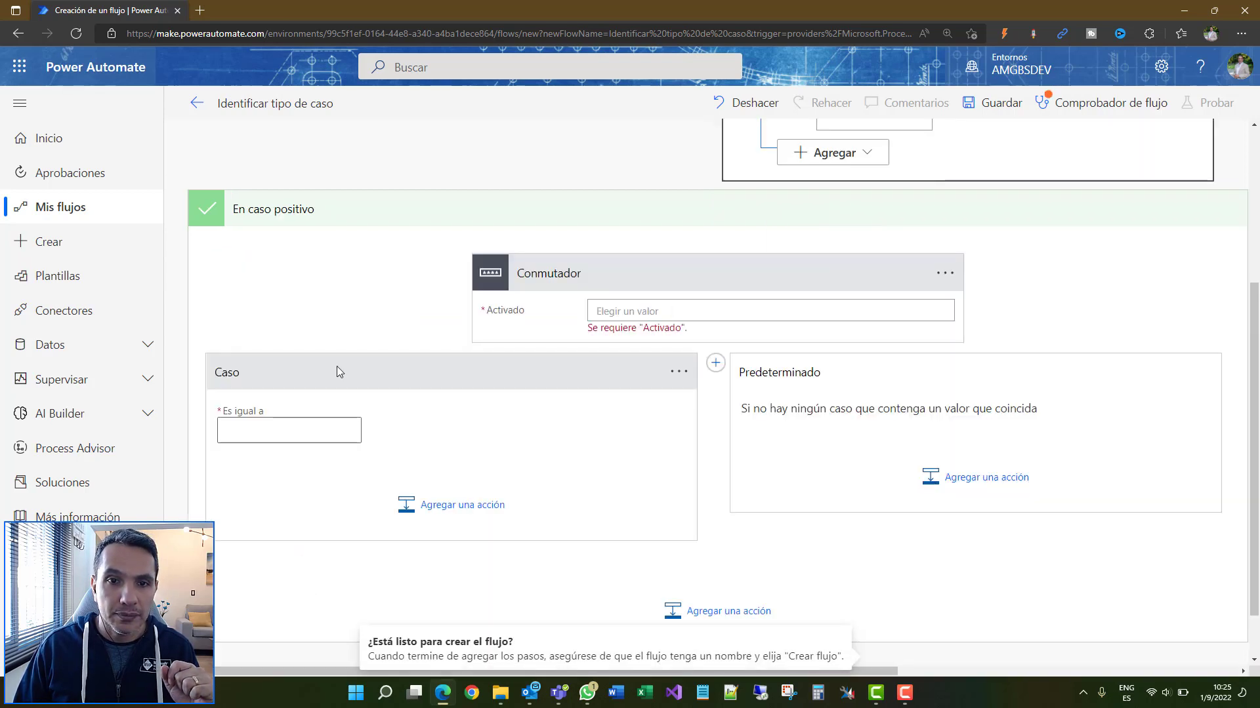
{"action": "left_click", "coordinate": [673, 311]}
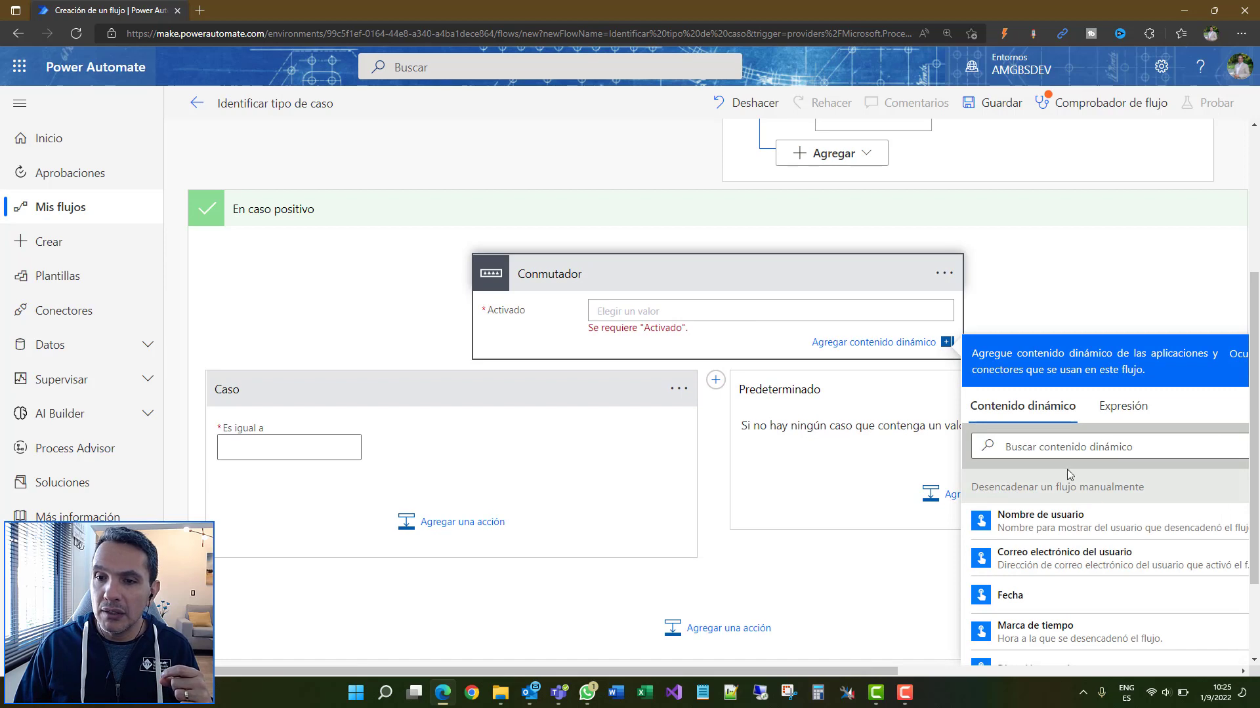
{"action": "left_click", "coordinate": [1054, 451]}
{"action": "type", "text": "tipo"}
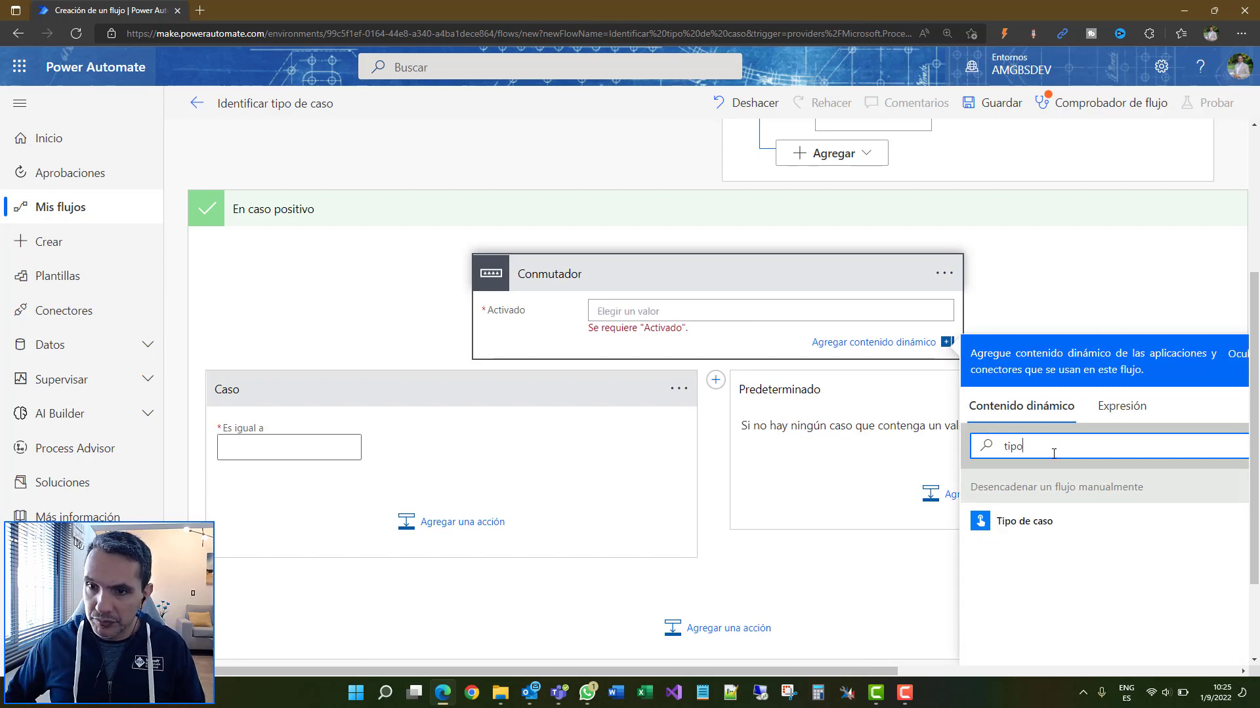
{"action": "left_click", "coordinate": [1080, 531]}
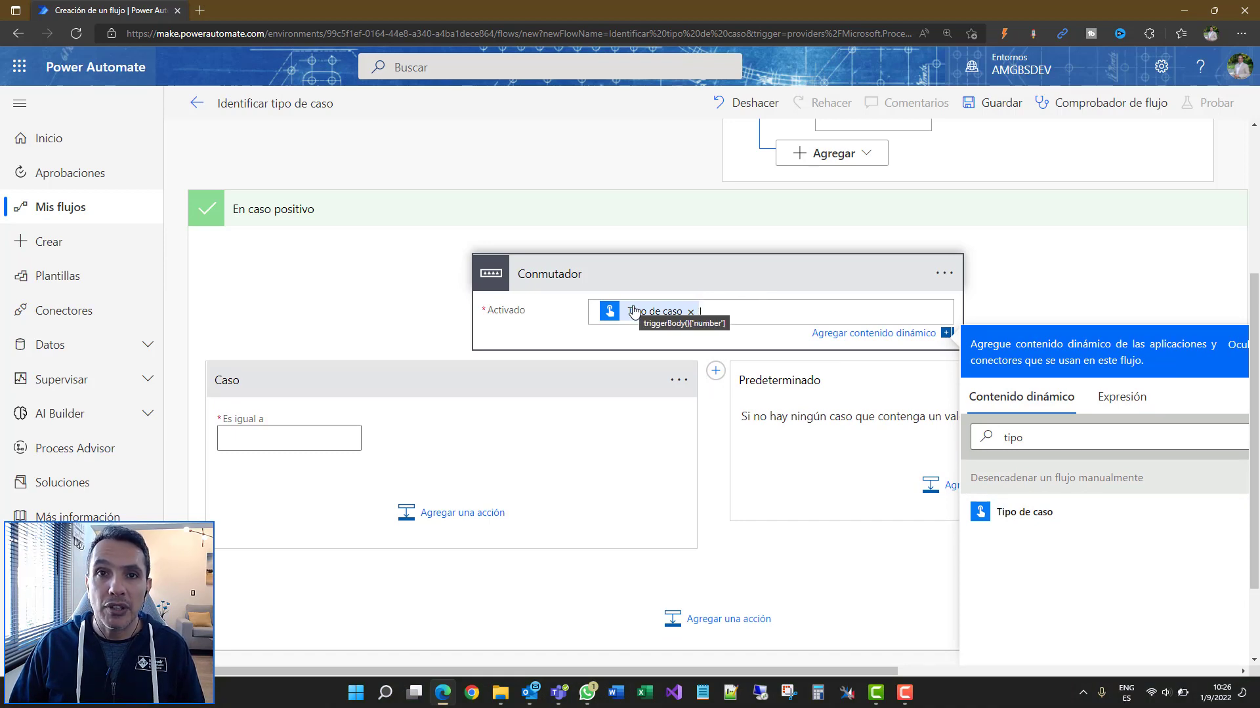
{"action": "left_click", "coordinate": [733, 410]}
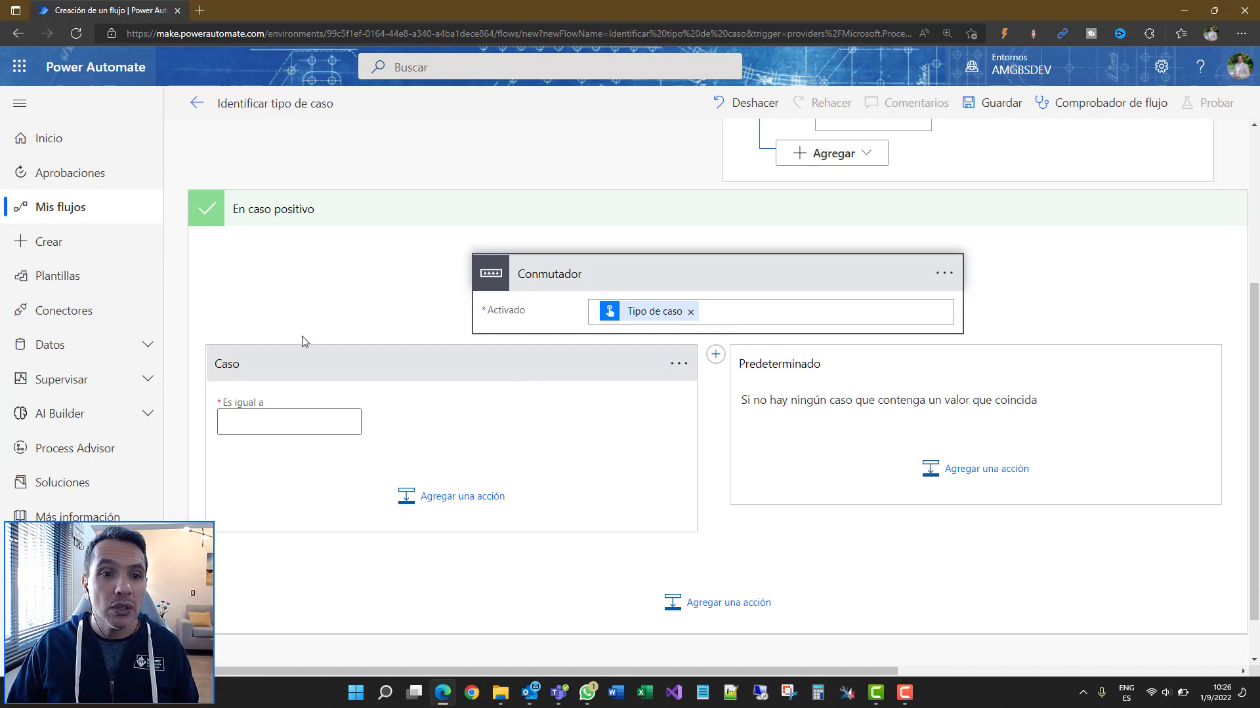
Rename the switch's first case as "Solicitud de información" and set its "Es igual a" value to 1
{"action": "left_click", "coordinate": [679, 363]}
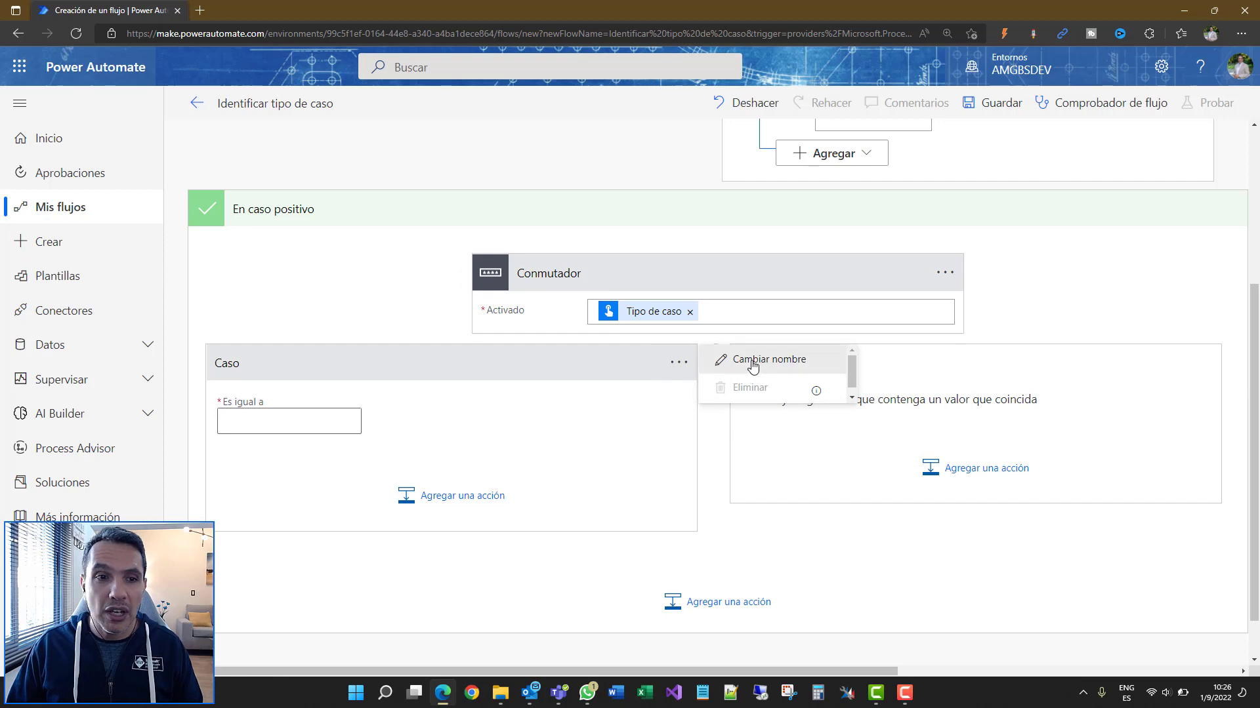
{"action": "left_click", "coordinate": [748, 360]}
{"action": "type", "text": "Solic"}
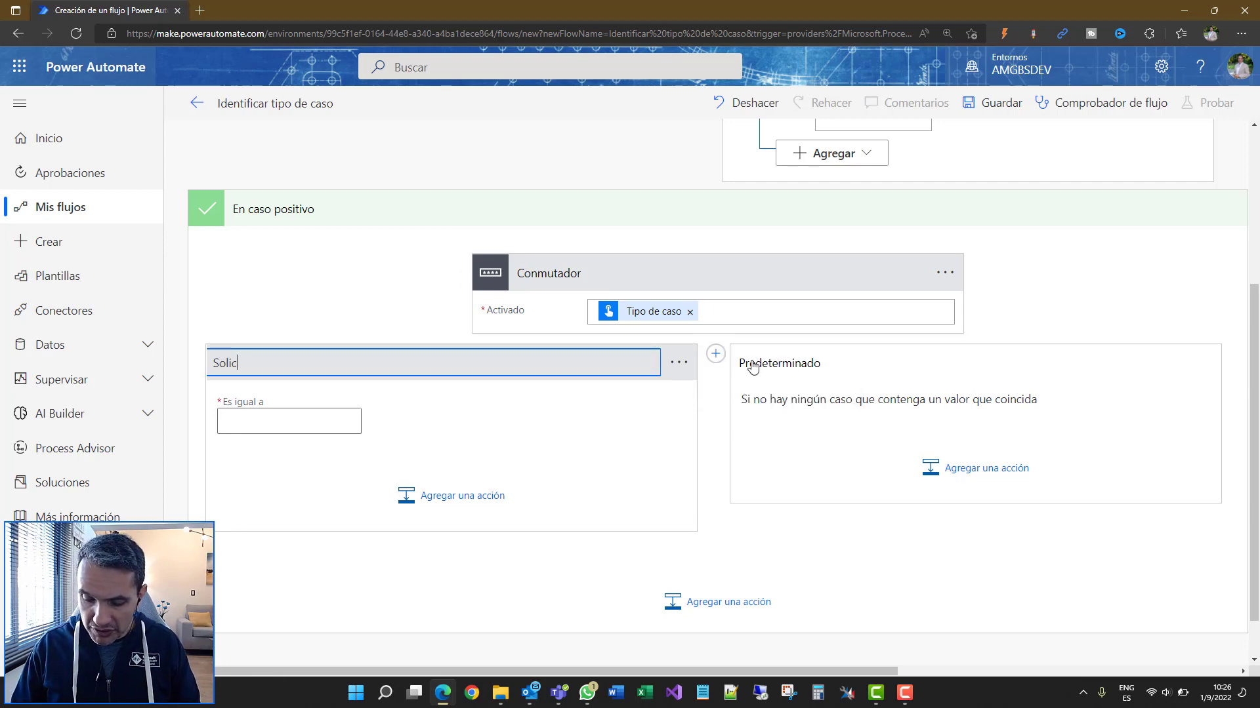
{"action": "type", "text": "itud de"}
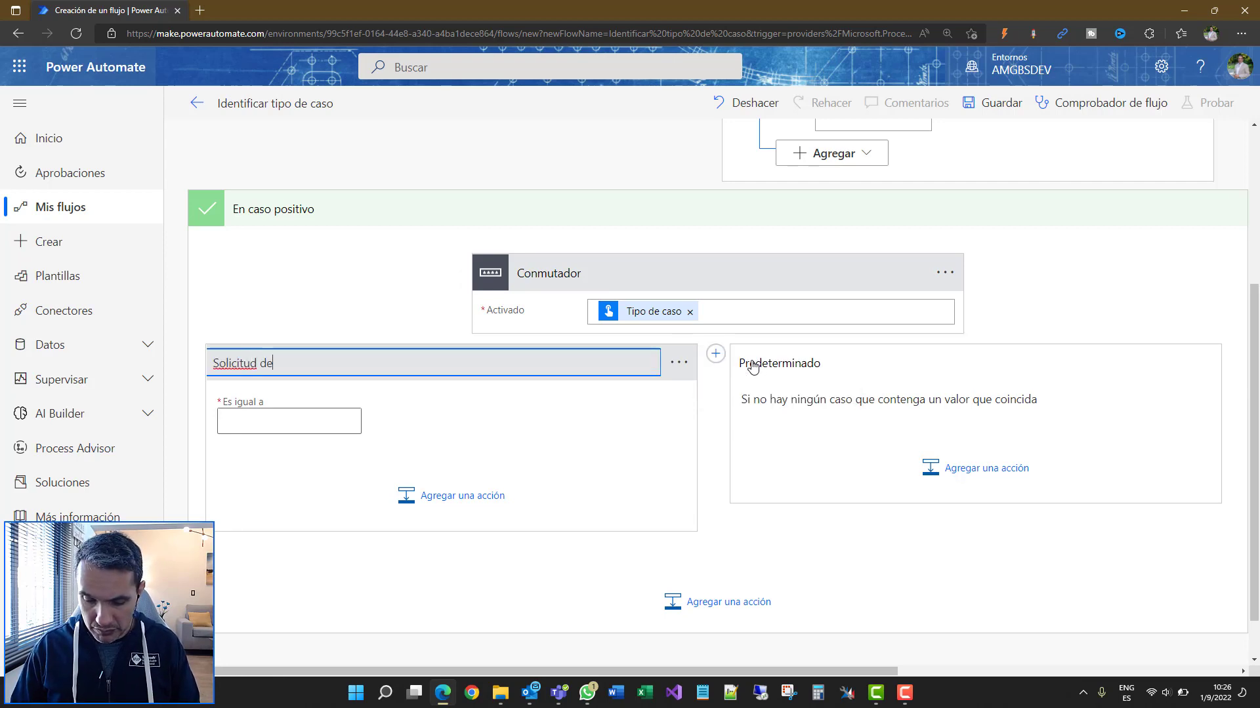
{"action": "type", "text": " información"}
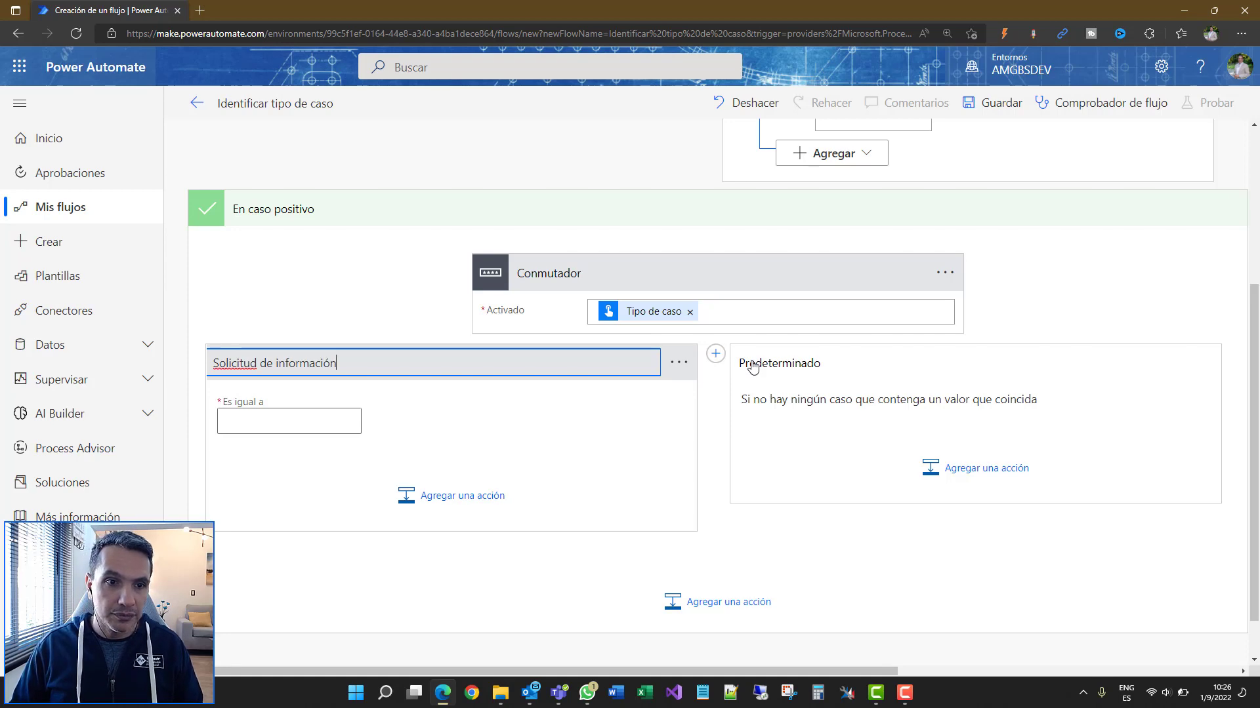
{"action": "key", "text": "Return"}
{"action": "left_click", "coordinate": [323, 414]}
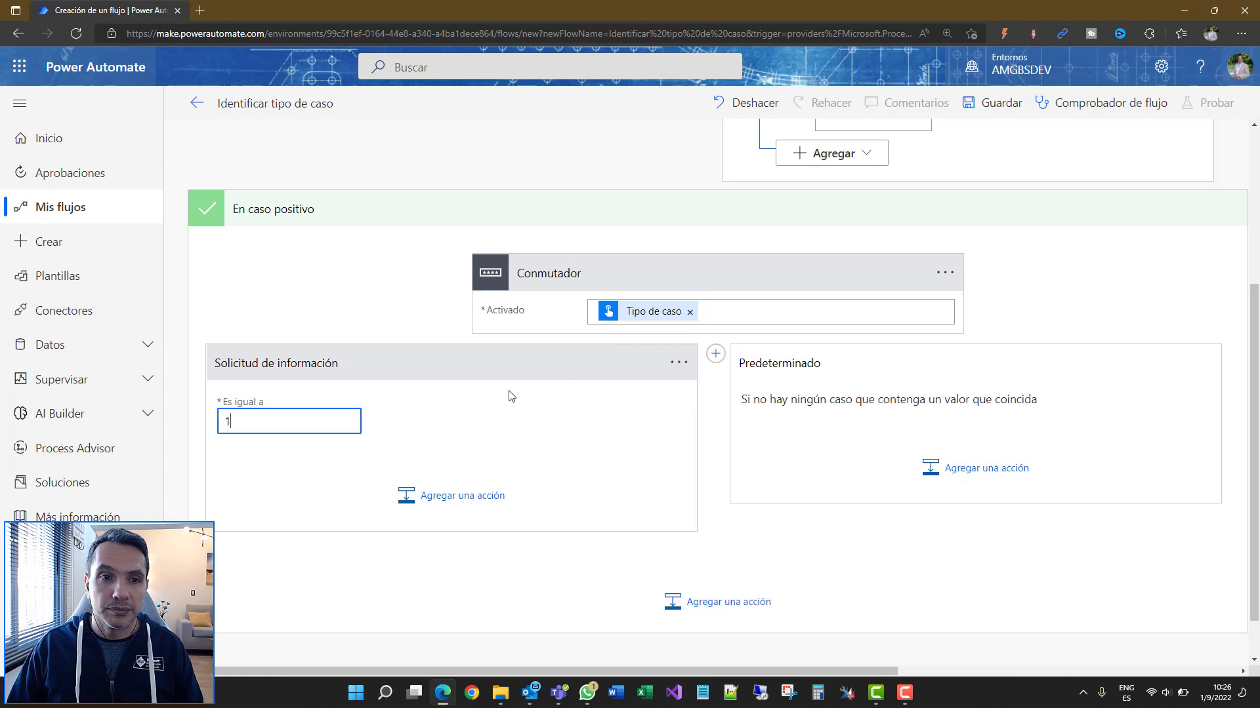
Add a second case to the switch, rename it as "Incidente medio" and set its "Es igual a" value to 2
{"action": "left_click", "coordinate": [721, 355]}
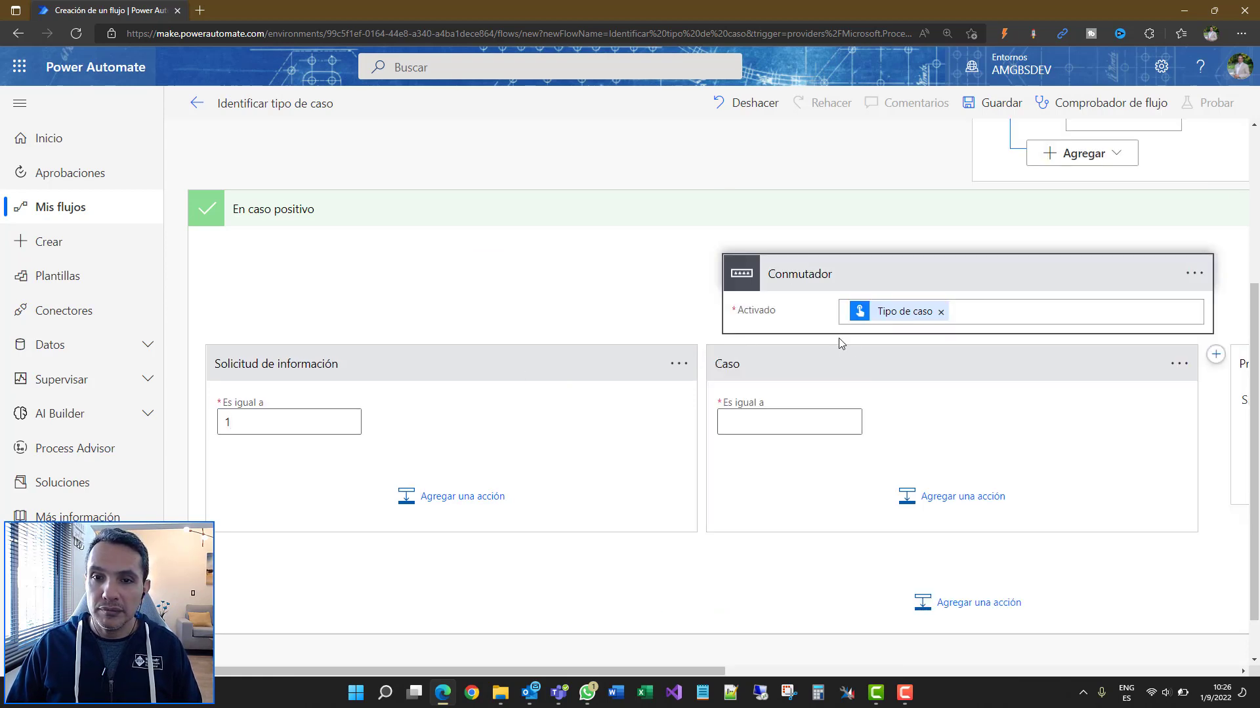
{"action": "left_click", "coordinate": [1179, 363]}
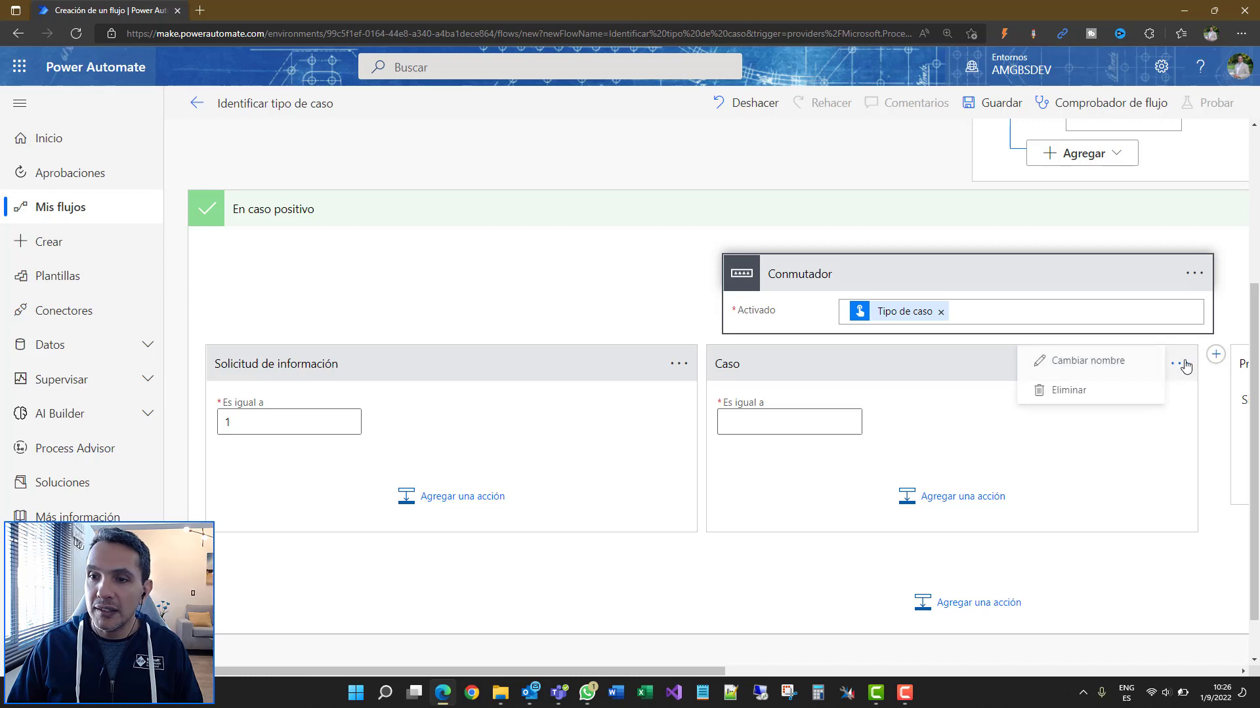
{"action": "left_click", "coordinate": [1118, 363]}
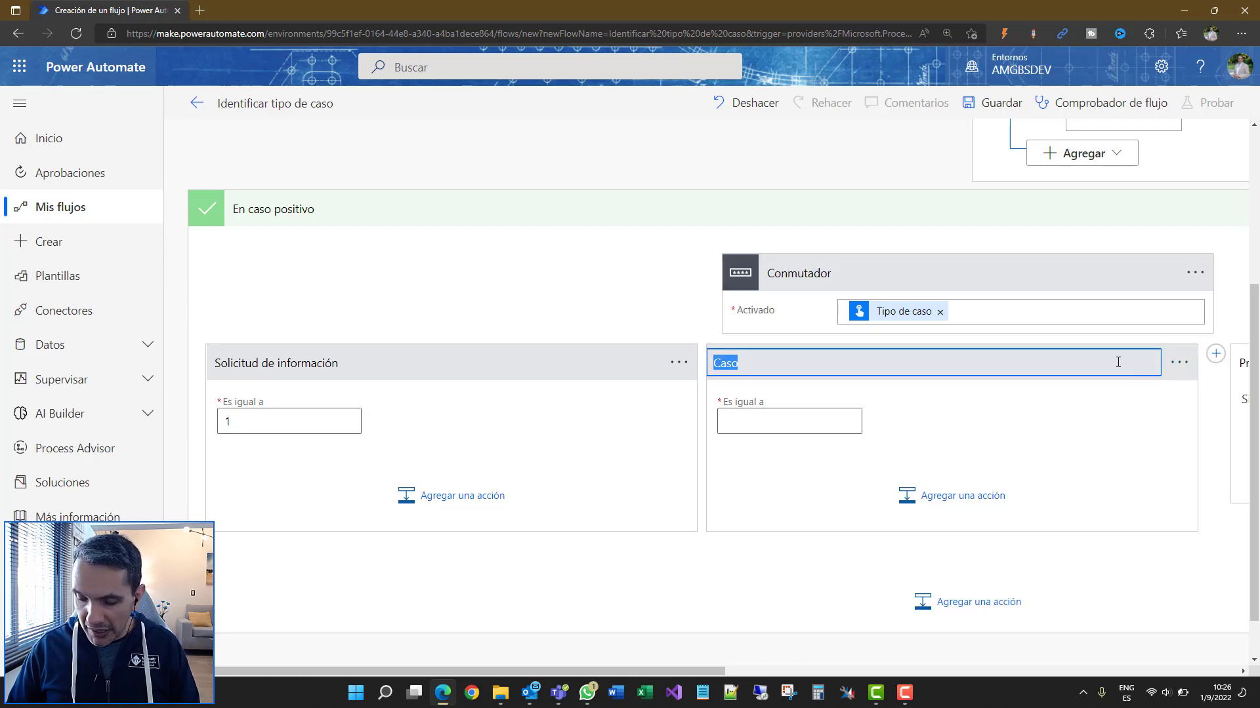
{"action": "type", "text": "Incidente medio"}
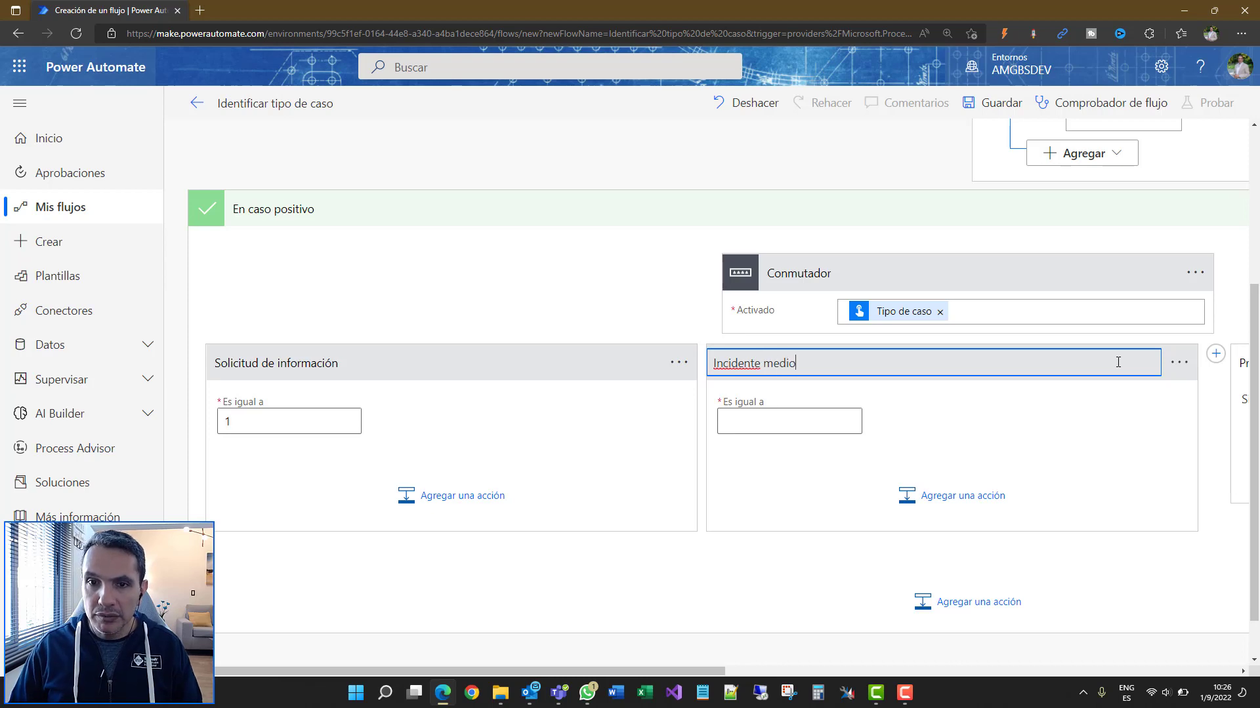
{"action": "key", "text": "Return"}
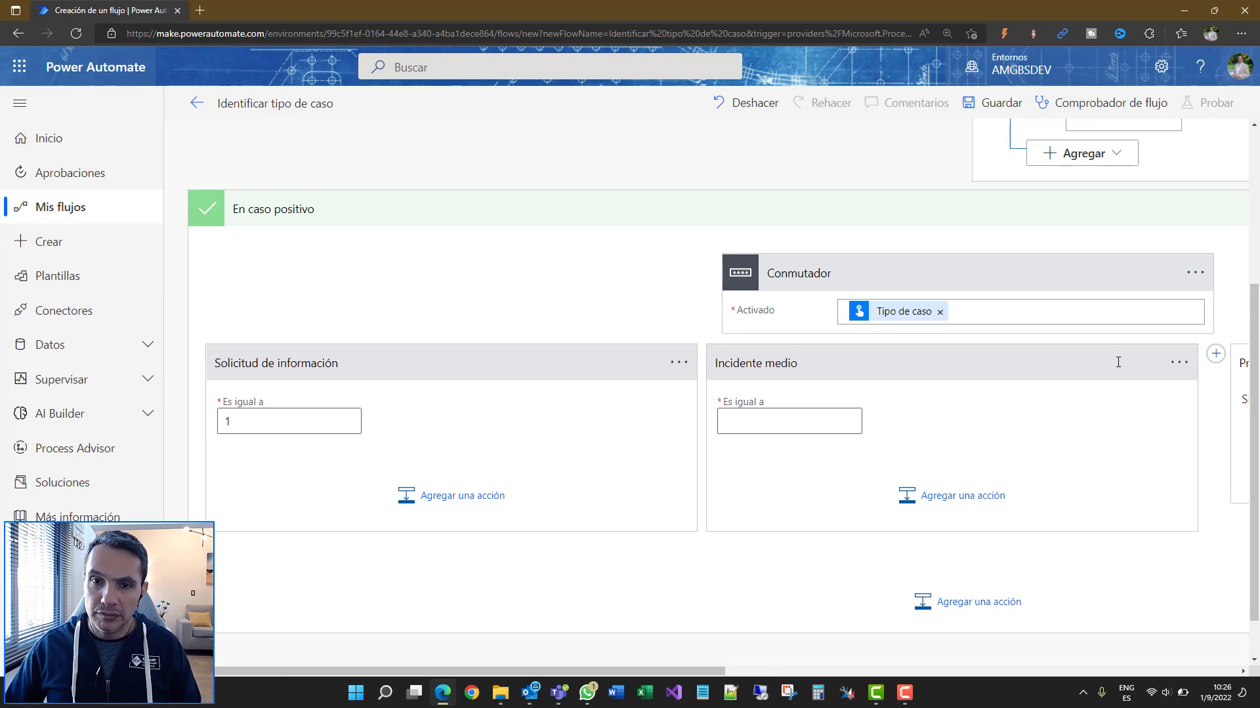
{"action": "left_click", "coordinate": [761, 415]}
{"action": "type", "text": "2"}
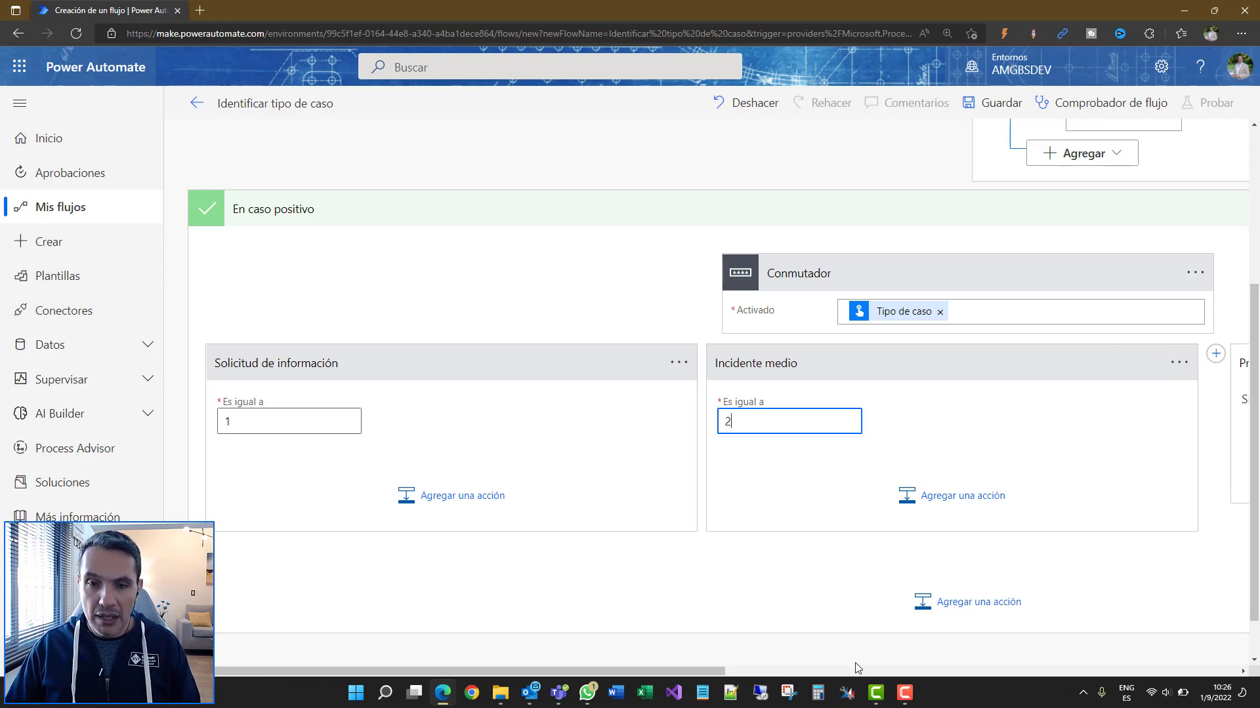
Add a third case to the switch with the "Es igual a" value 3 and rename it as "Incidente crítico"
{"action": "left_click_drag", "start_coordinate": [611, 672], "coordinate": [799, 668]}
{"action": "left_click", "coordinate": [849, 355]}
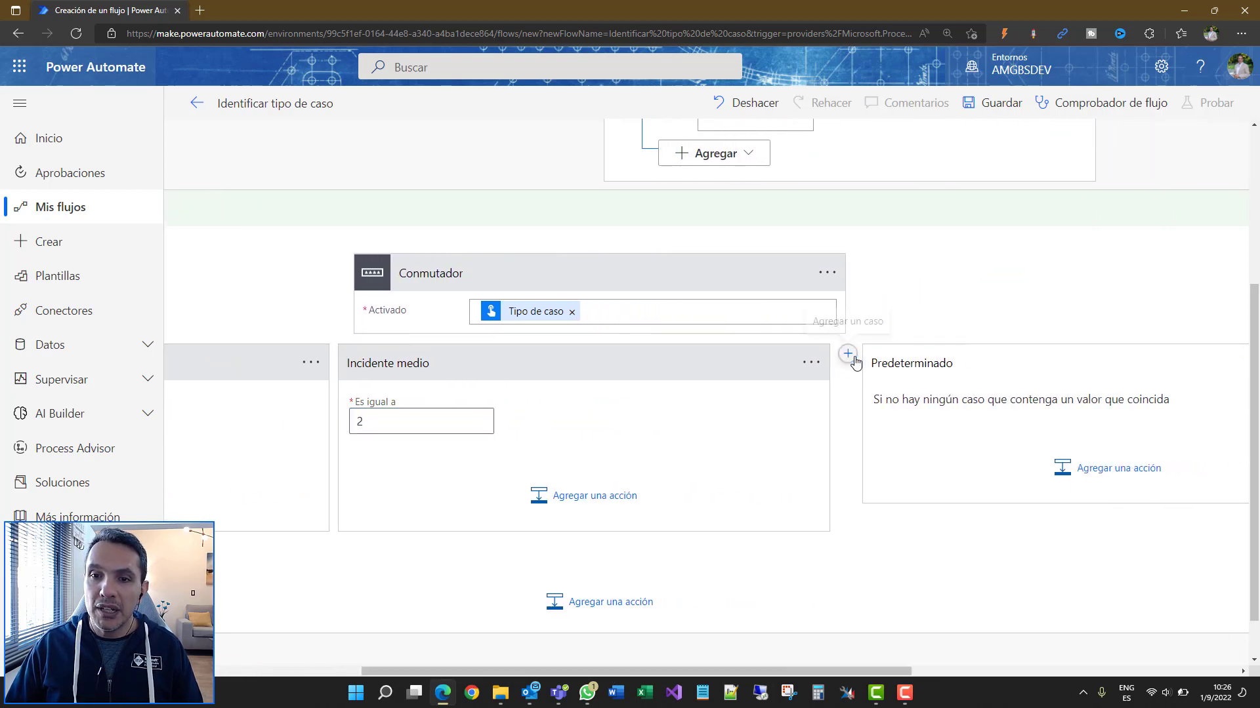
{"action": "left_click", "coordinate": [906, 423]}
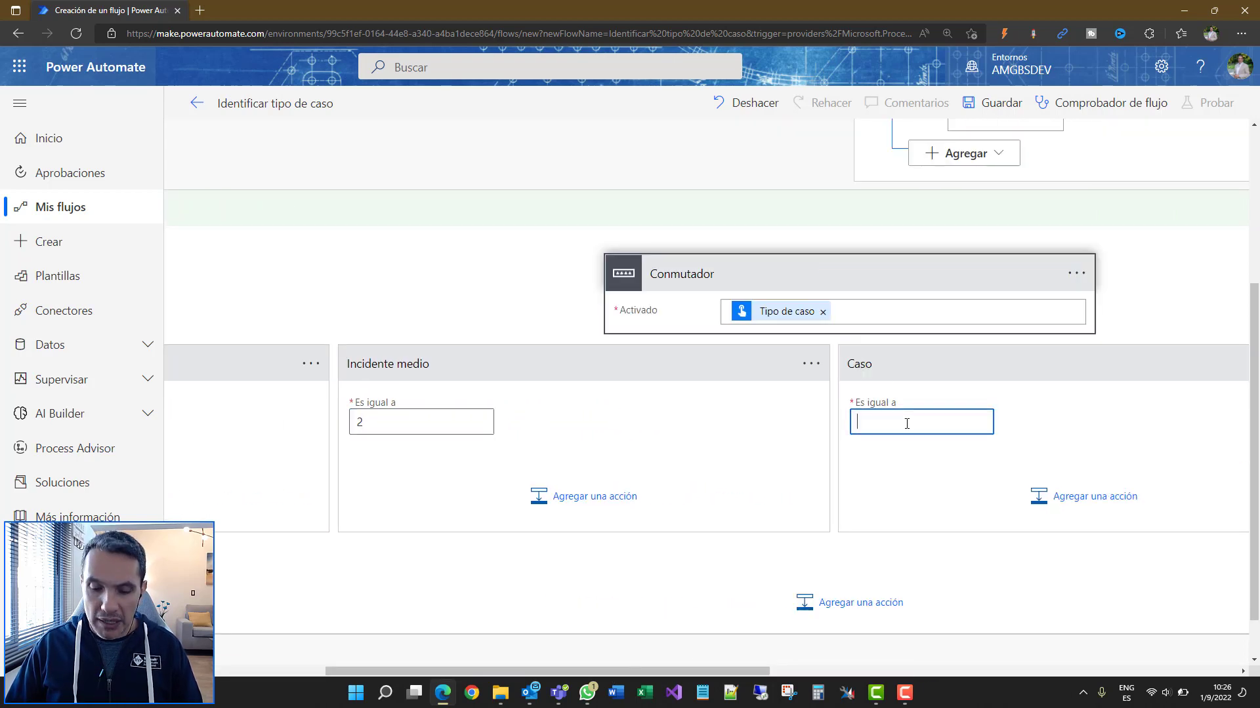
{"action": "type", "text": "3"}
{"action": "left_click_drag", "start_coordinate": [738, 671], "coordinate": [829, 664]}
{"action": "left_click", "coordinate": [1101, 362]}
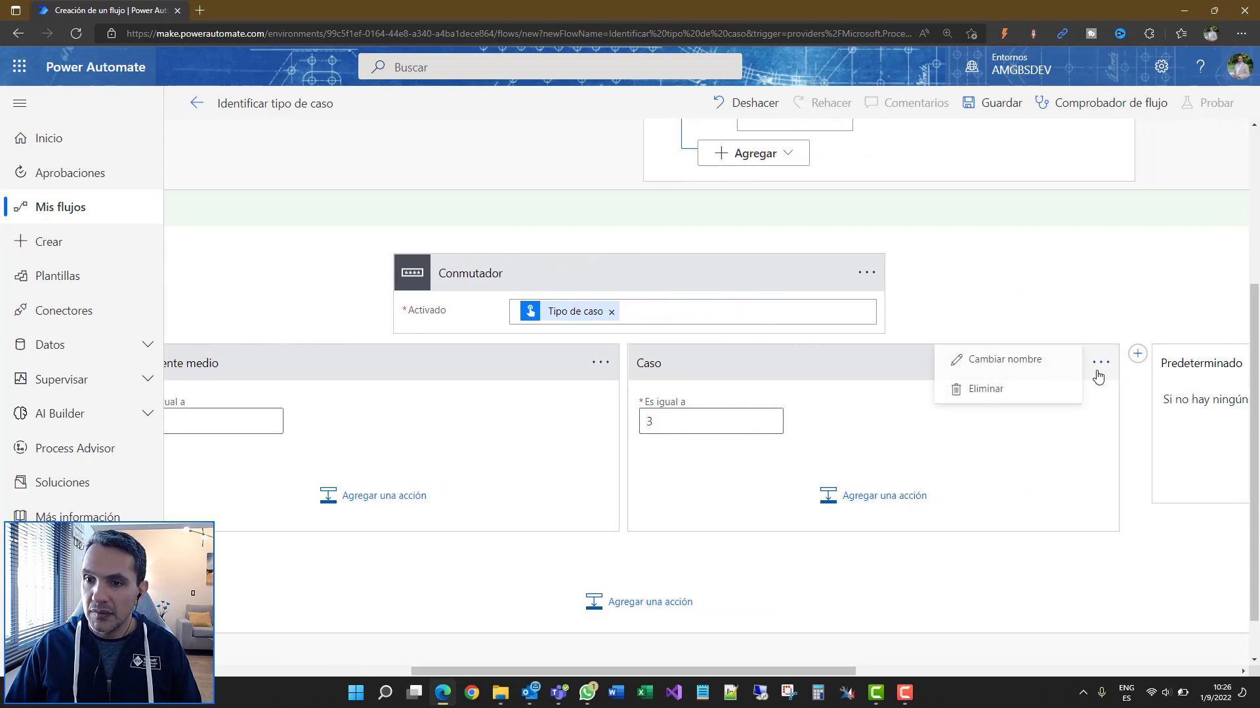
{"action": "left_click", "coordinate": [1044, 362]}
{"action": "type", "text": "Incien"}
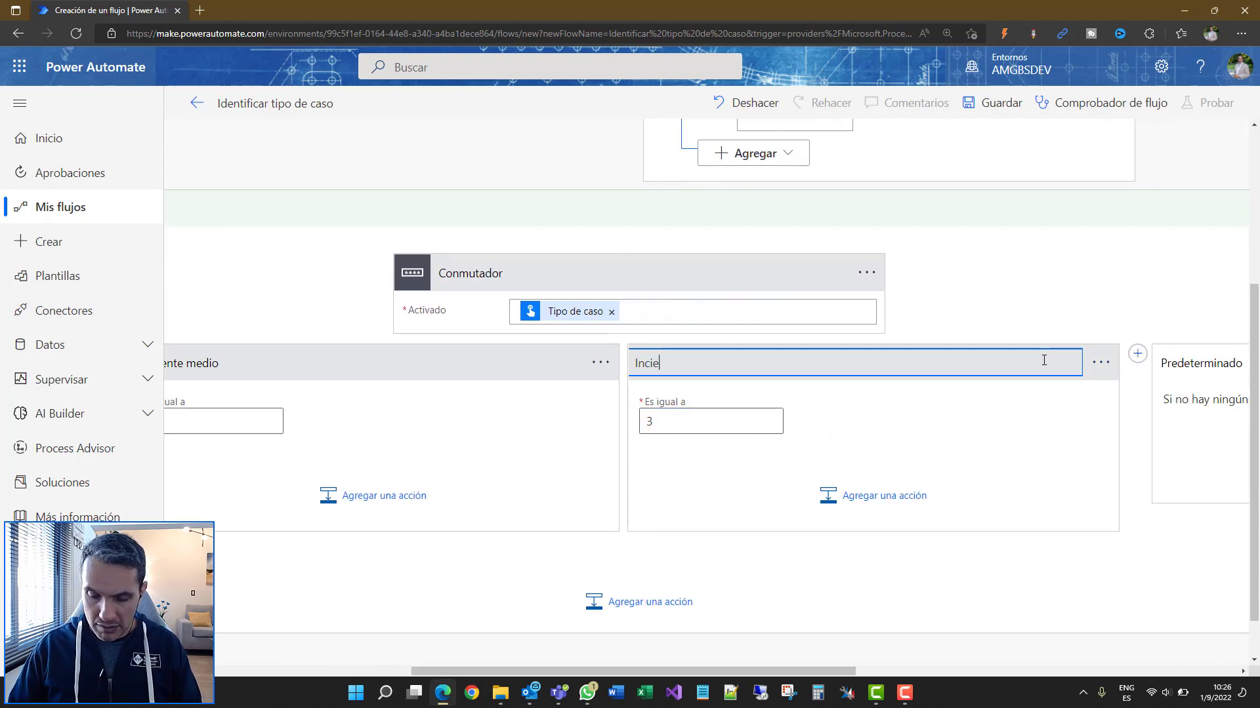
{"action": "key", "text": "BackSpace"}
{"action": "type", "text": "dente crítico"}
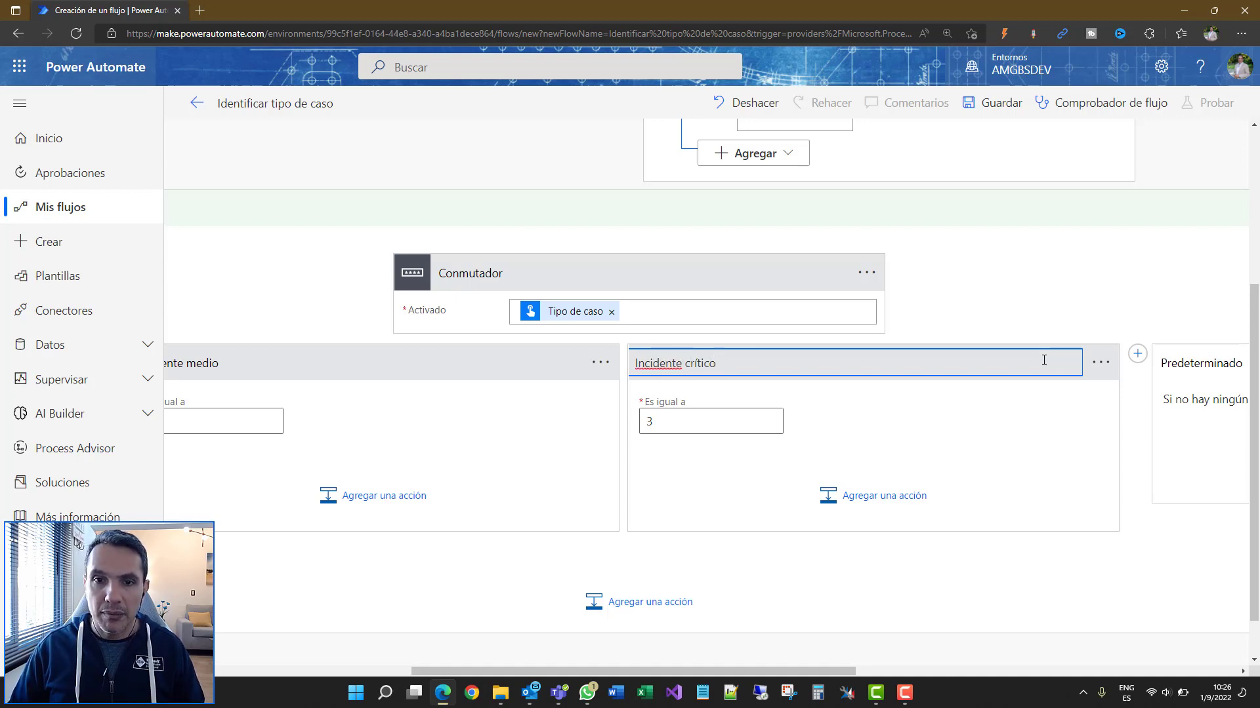
{"action": "key", "text": "Return"}
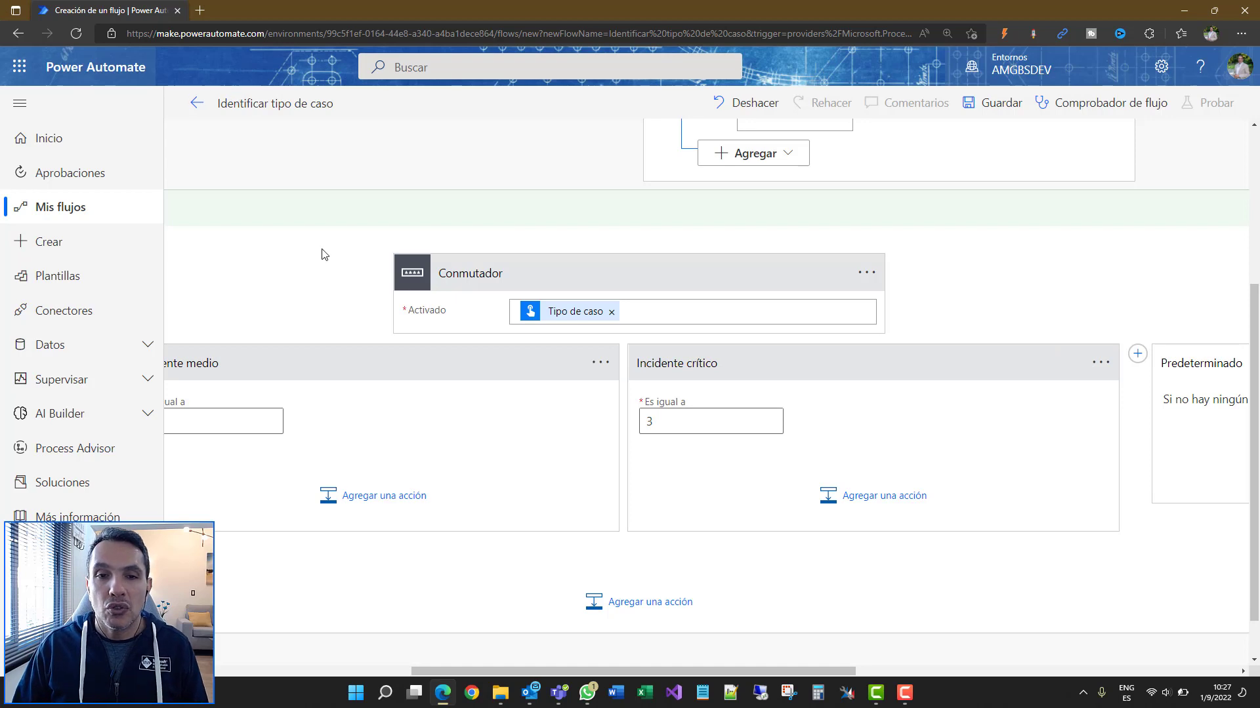
Review the switch's three cases, their "Es igual a" values and the "Predeterminado" branch
{"action": "scroll", "coordinate": [584, 328], "scroll_direction": "down", "scroll_amount": 1}
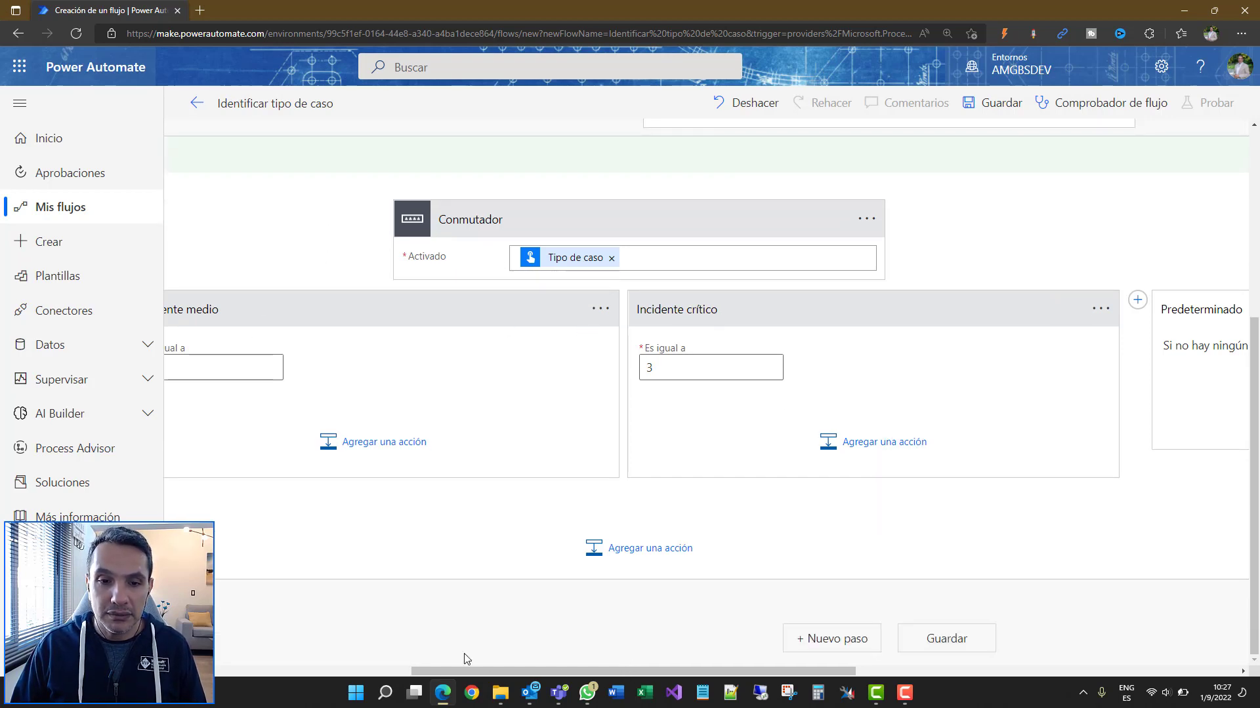
{"action": "left_click_drag", "start_coordinate": [463, 668], "coordinate": [241, 667]}
{"action": "left_click_drag", "start_coordinate": [384, 677], "coordinate": [289, 652]}
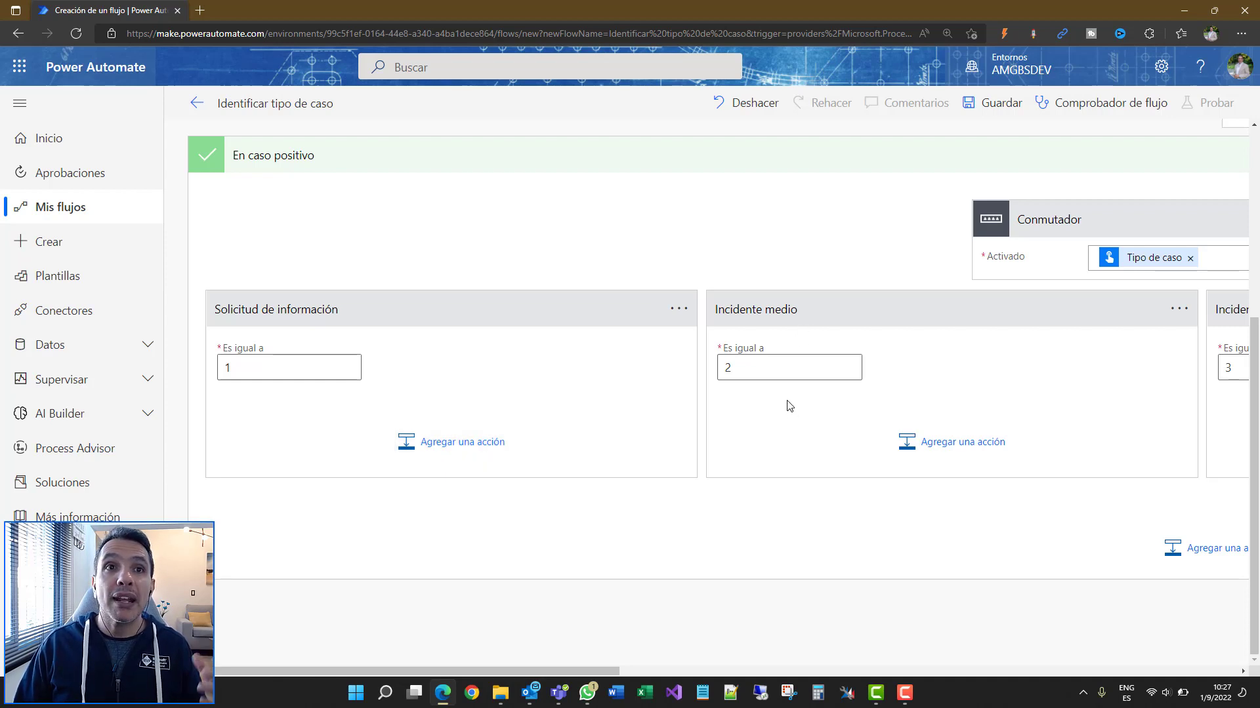
{"action": "left_click_drag", "start_coordinate": [620, 670], "coordinate": [763, 676]}
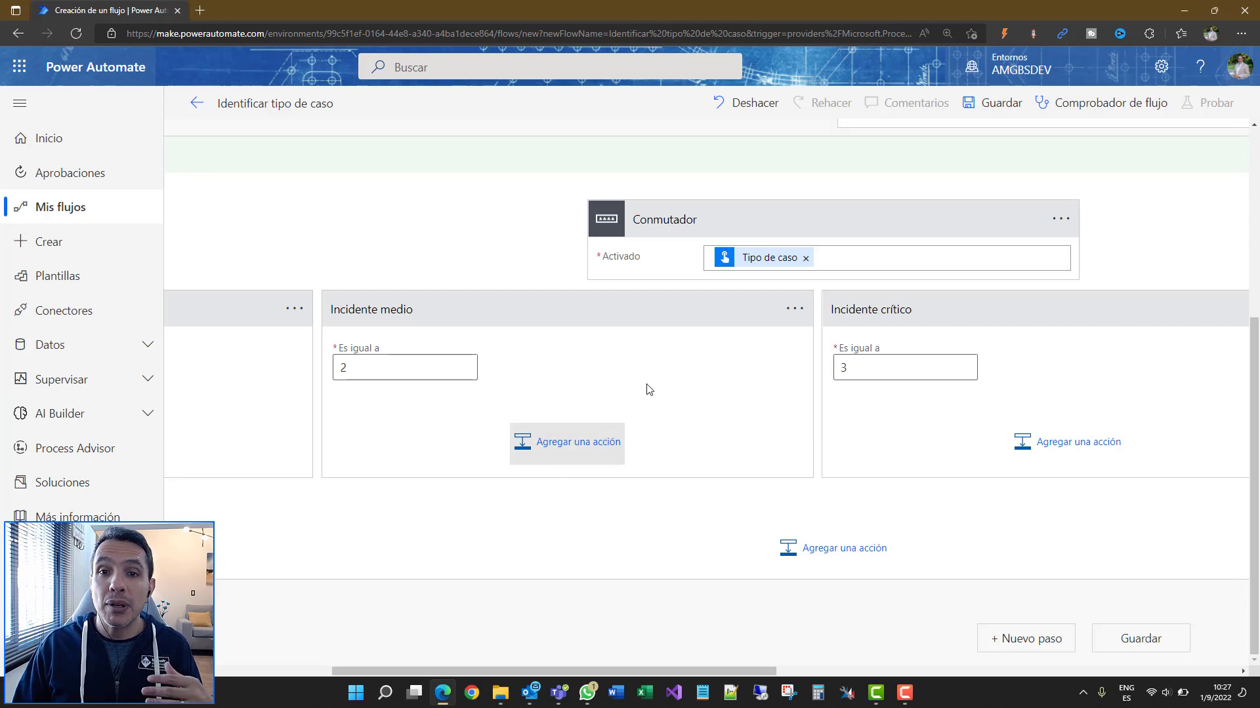
{"action": "scroll", "coordinate": [623, 503], "scroll_direction": "up", "scroll_amount": 1}
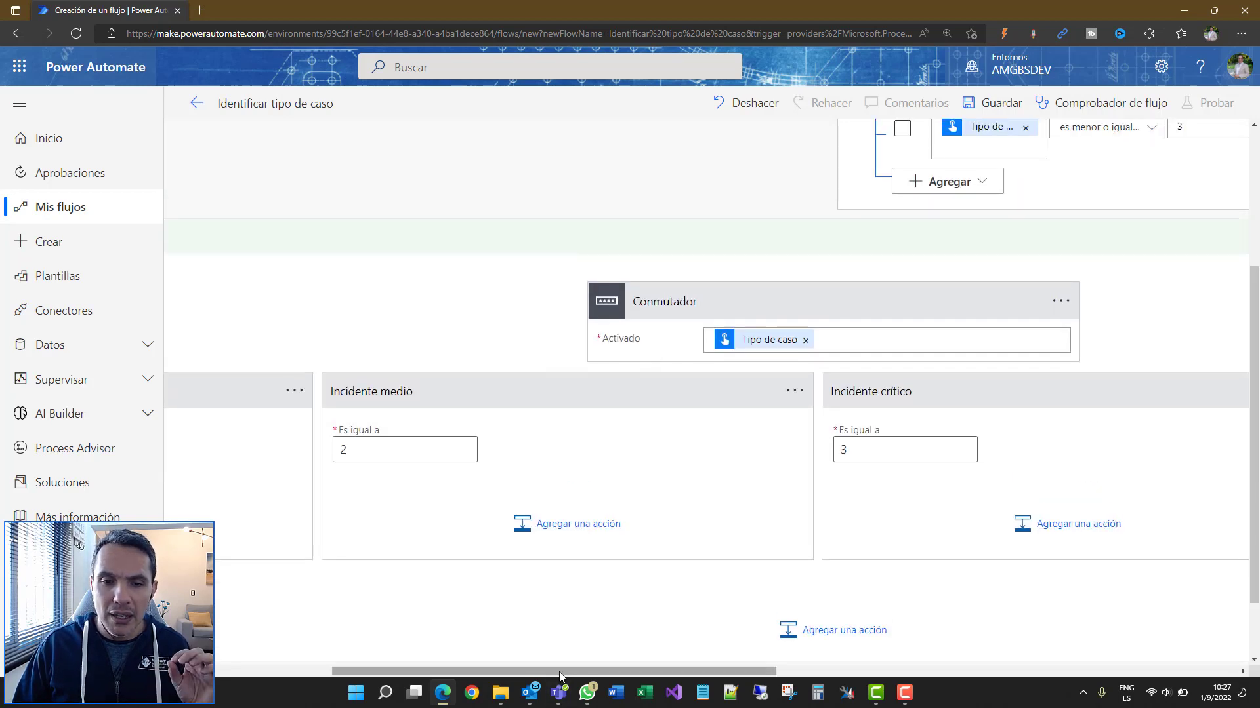
{"action": "scroll", "coordinate": [559, 672], "scroll_direction": "right", "scroll_amount": 3}
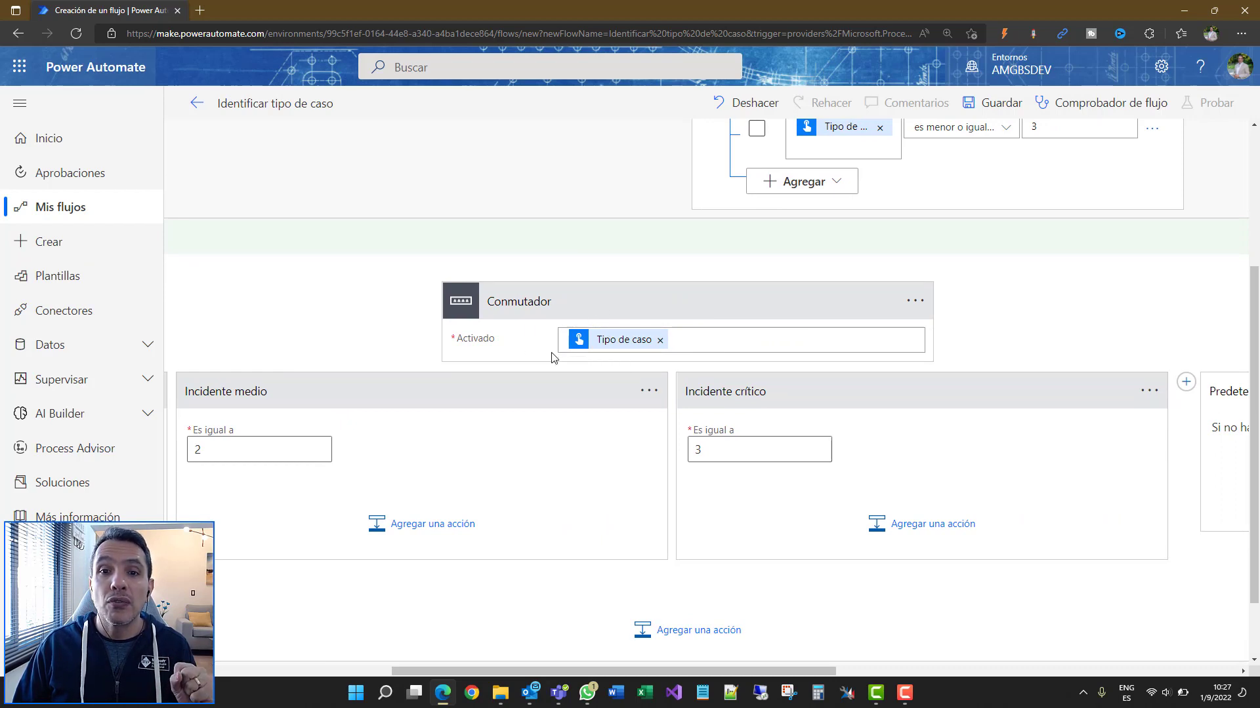
{"action": "left_click_drag", "start_coordinate": [566, 671], "coordinate": [806, 689]}
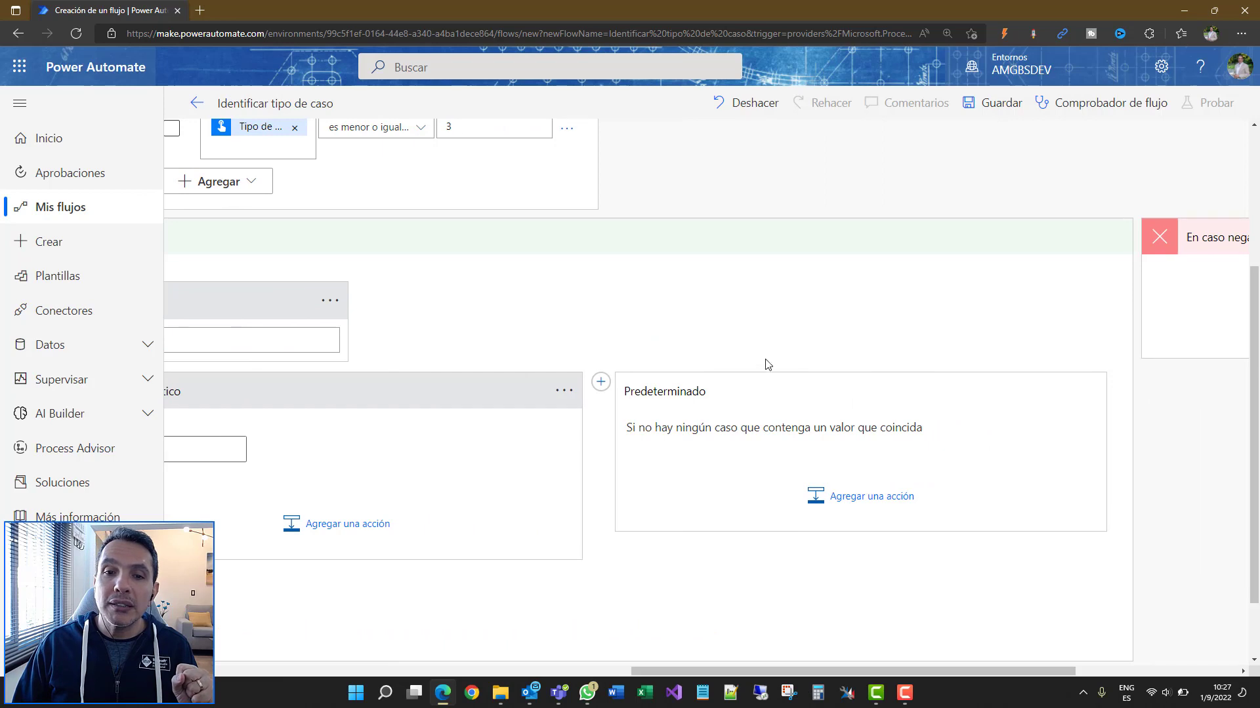
{"action": "left_click_drag", "start_coordinate": [681, 674], "coordinate": [562, 673]}
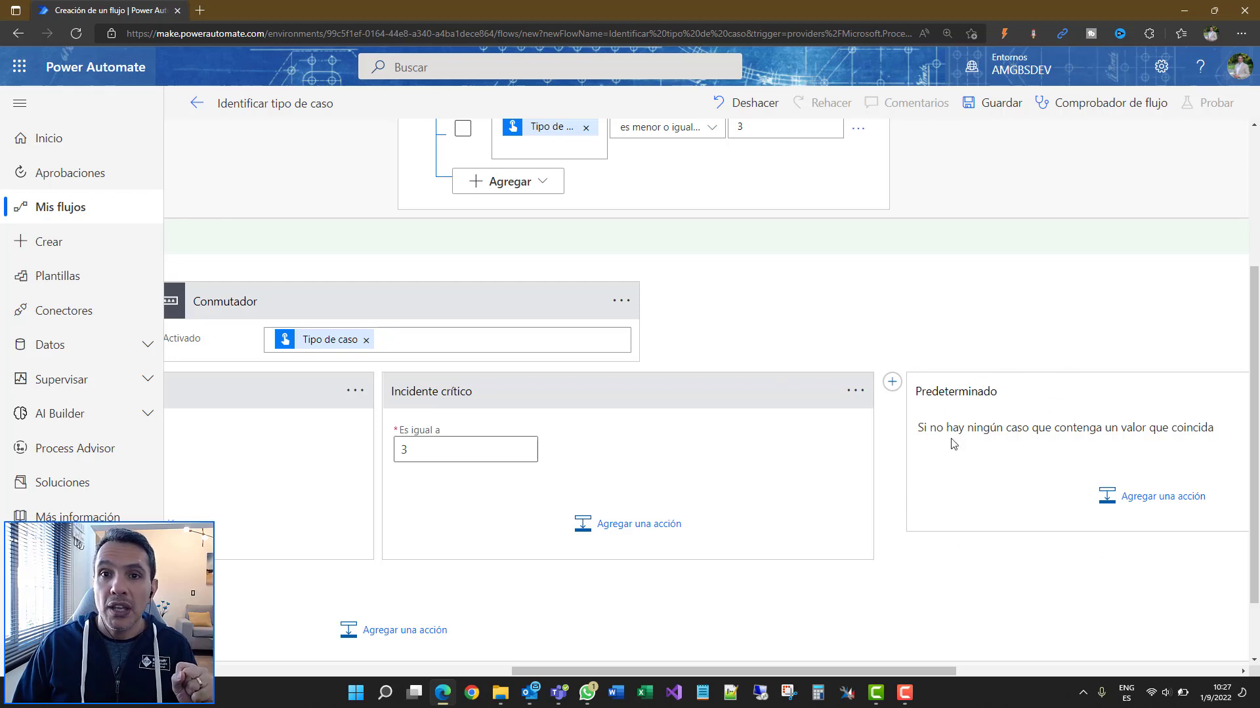
Compare the range limits in the "Verificar valor en rango" condition with the switch's cases and its "Predeterminado" branch
{"action": "scroll", "coordinate": [943, 428], "scroll_direction": "up", "scroll_amount": 1}
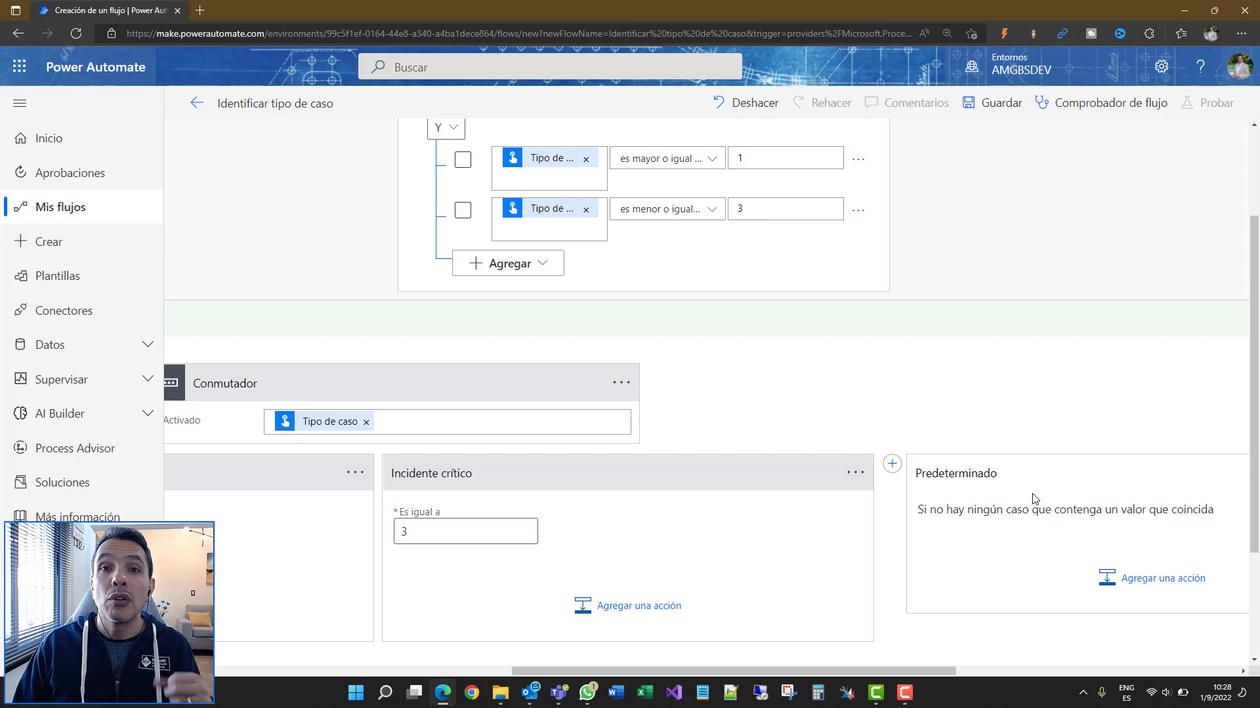
{"action": "scroll", "coordinate": [1023, 479], "scroll_direction": "up", "scroll_amount": 2}
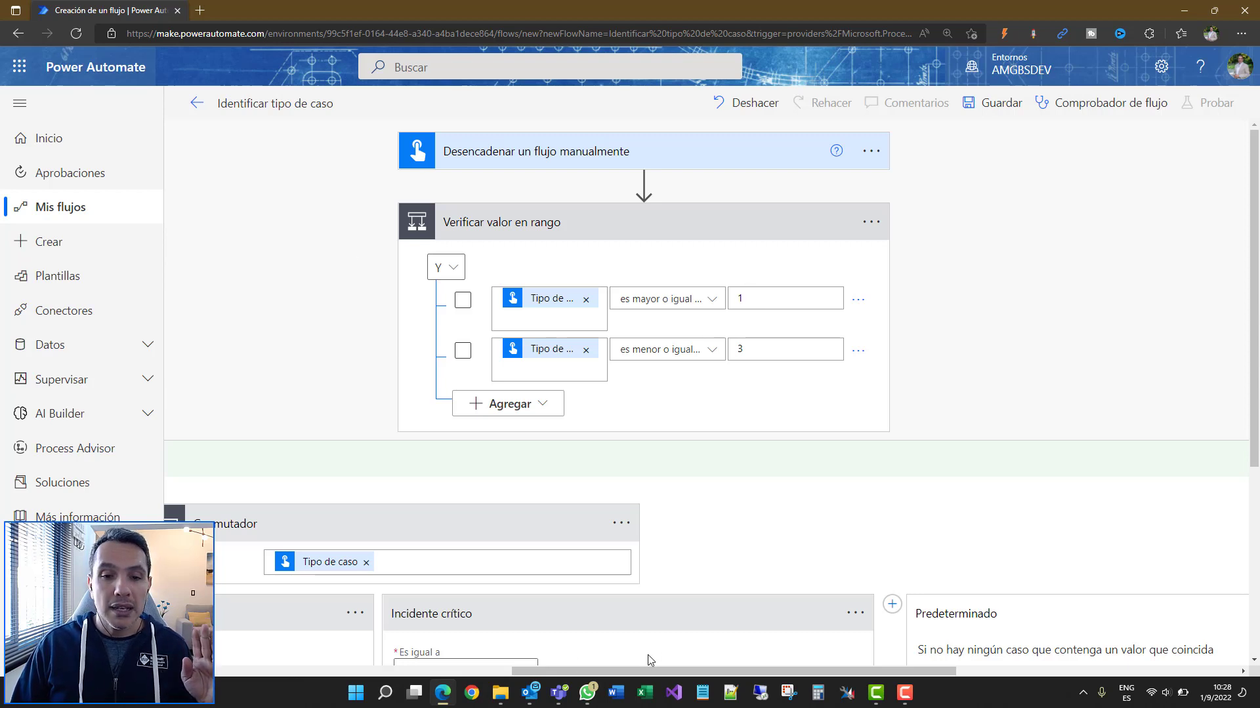
{"action": "left_click_drag", "start_coordinate": [617, 672], "coordinate": [391, 683]}
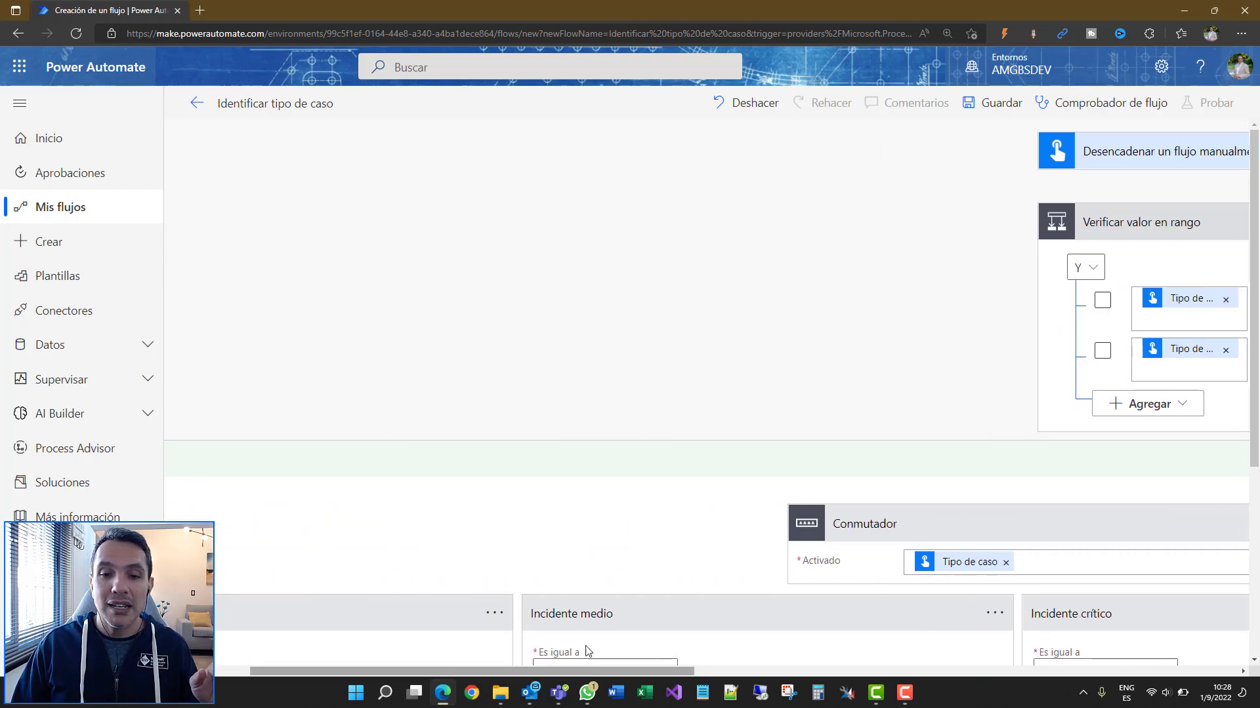
{"action": "scroll", "coordinate": [593, 653], "scroll_direction": "down", "scroll_amount": 3}
{"action": "left_click_drag", "start_coordinate": [593, 671], "coordinate": [803, 656]}
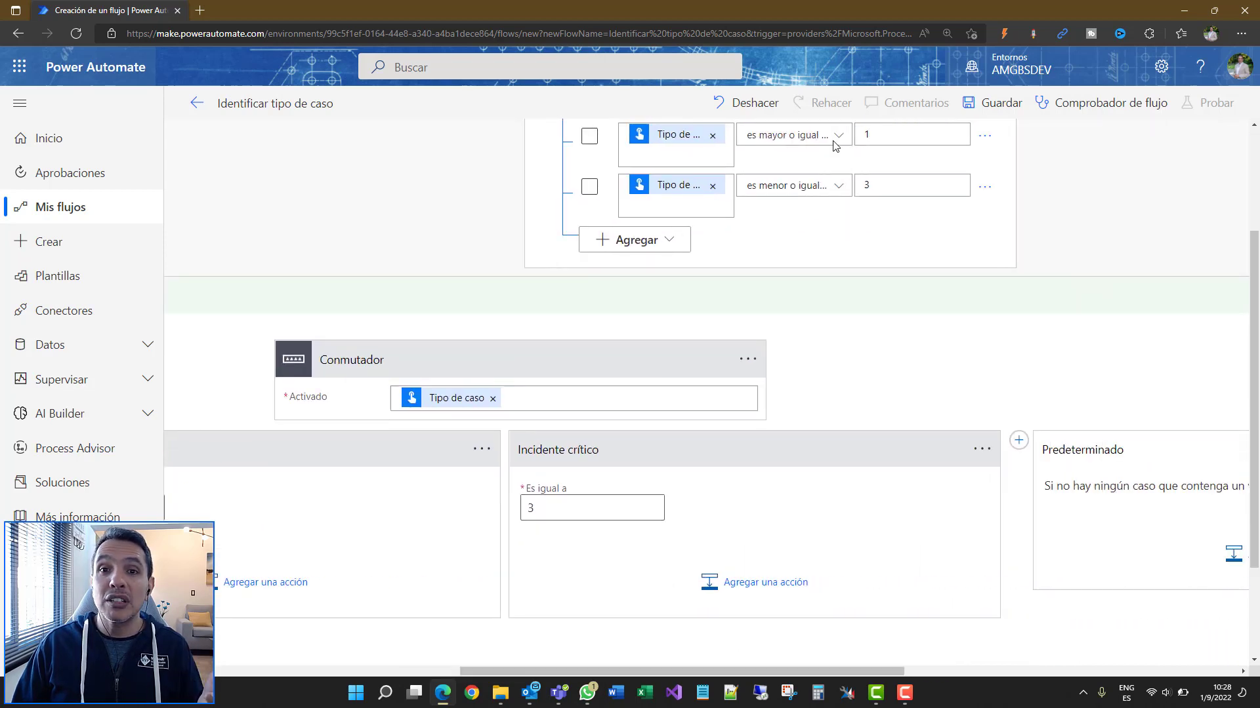
{"action": "scroll", "coordinate": [865, 328], "scroll_direction": "up", "scroll_amount": 3}
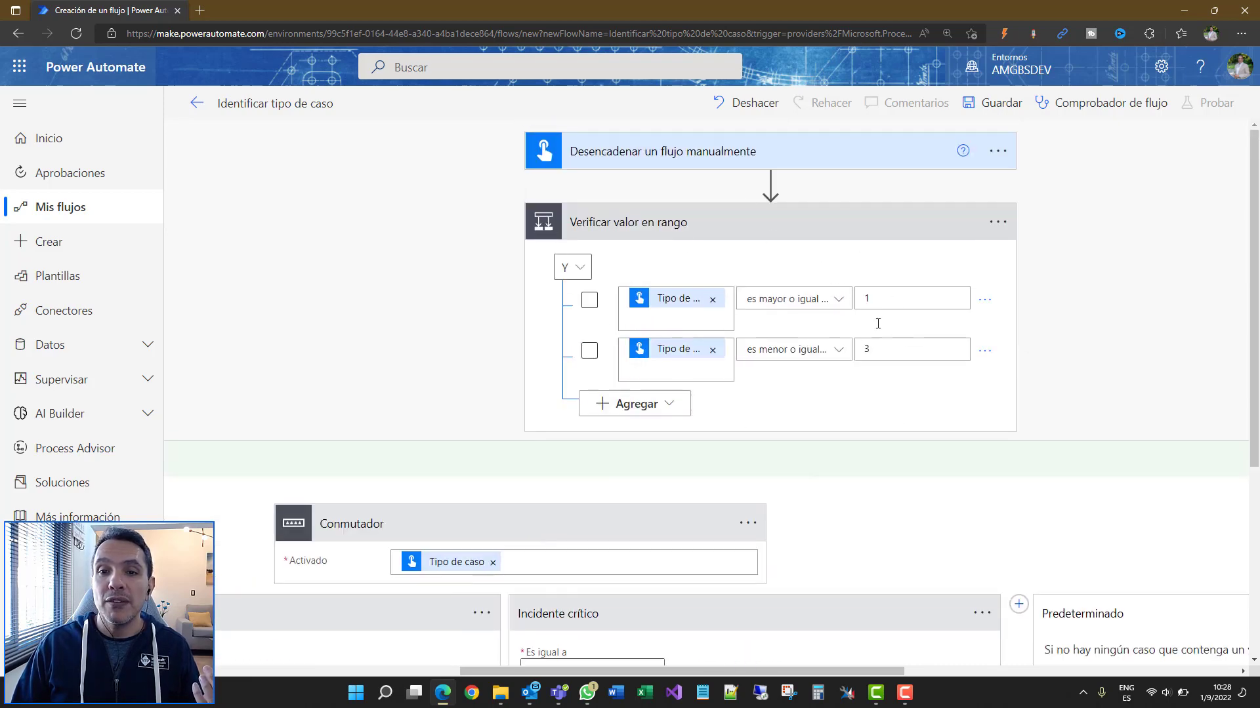
{"action": "scroll", "coordinate": [702, 373], "scroll_direction": "down", "scroll_amount": 5}
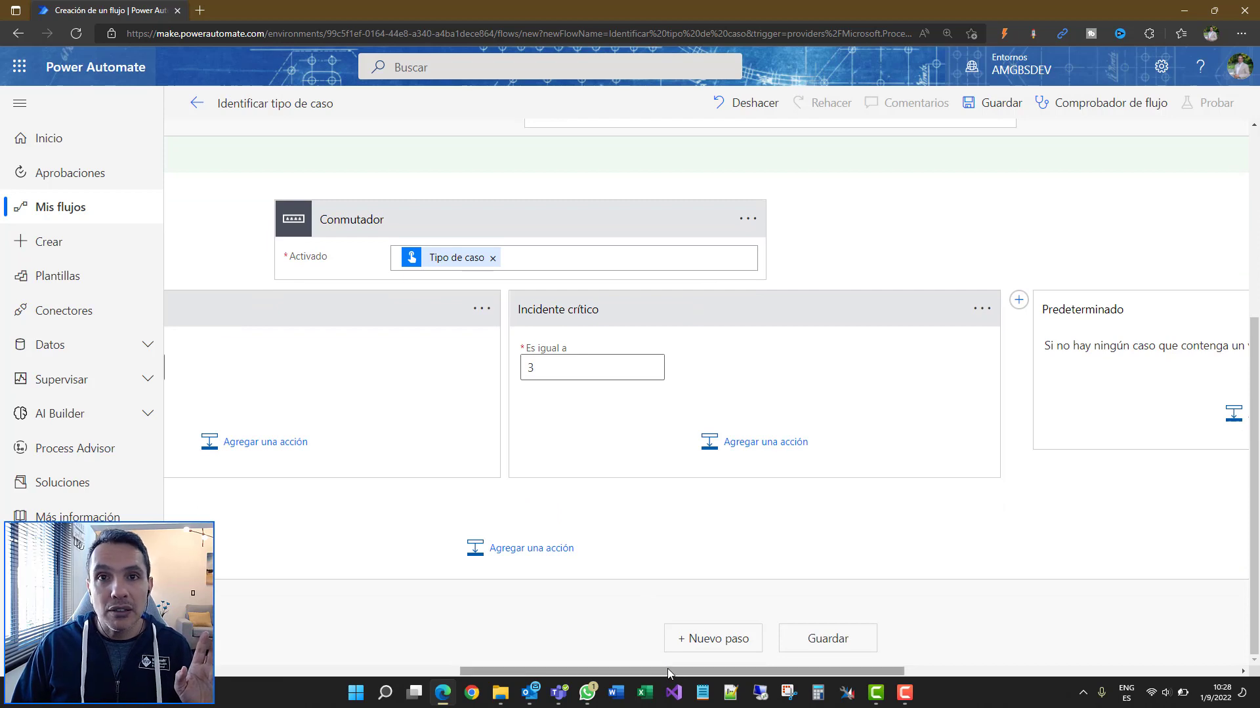
{"action": "left_click_drag", "start_coordinate": [667, 669], "coordinate": [496, 649]}
{"action": "scroll", "coordinate": [497, 649], "scroll_direction": "left", "scroll_amount": 2}
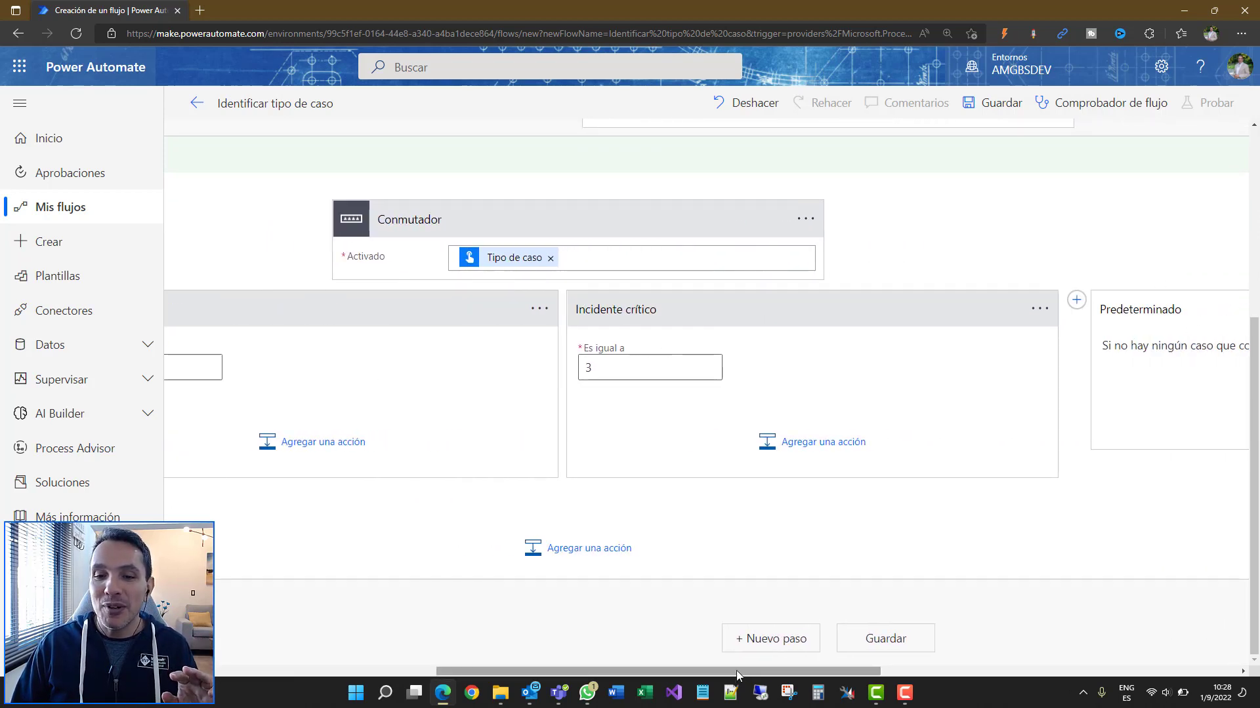
{"action": "left_click_drag", "start_coordinate": [736, 670], "coordinate": [877, 671]}
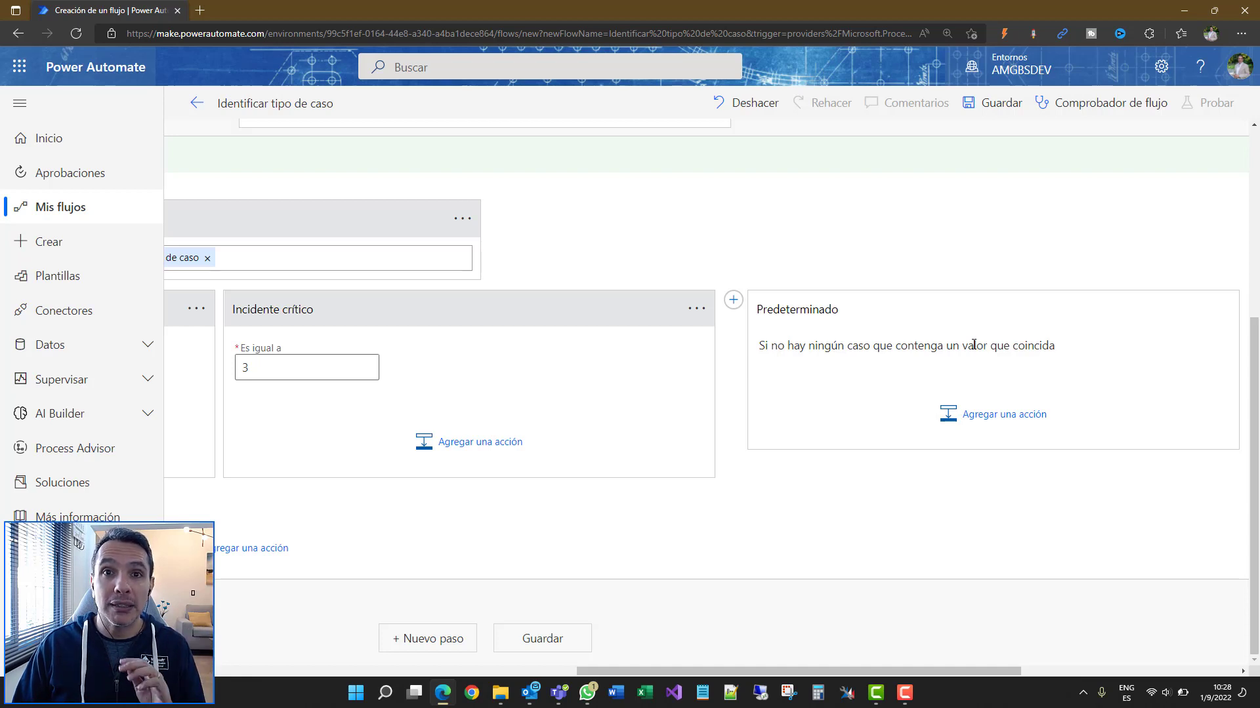
{"action": "scroll", "coordinate": [657, 305], "scroll_direction": "up", "scroll_amount": 3}
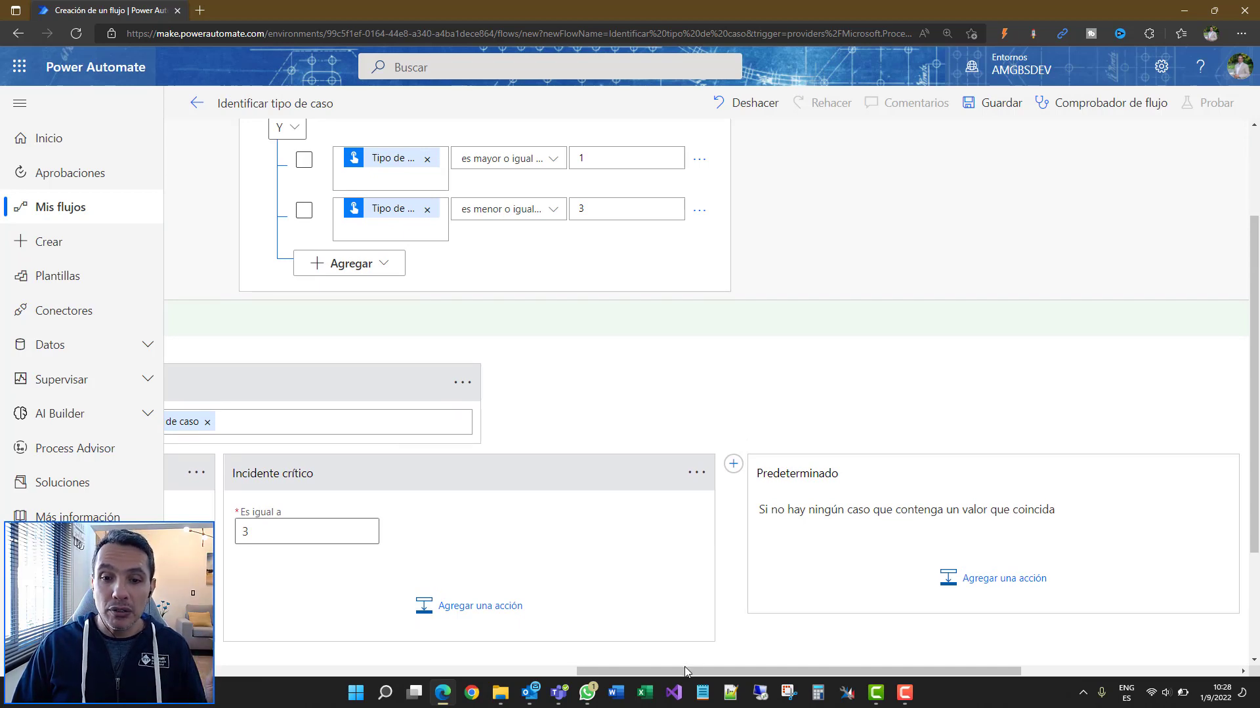
{"action": "left_click_drag", "start_coordinate": [687, 671], "coordinate": [272, 627]}
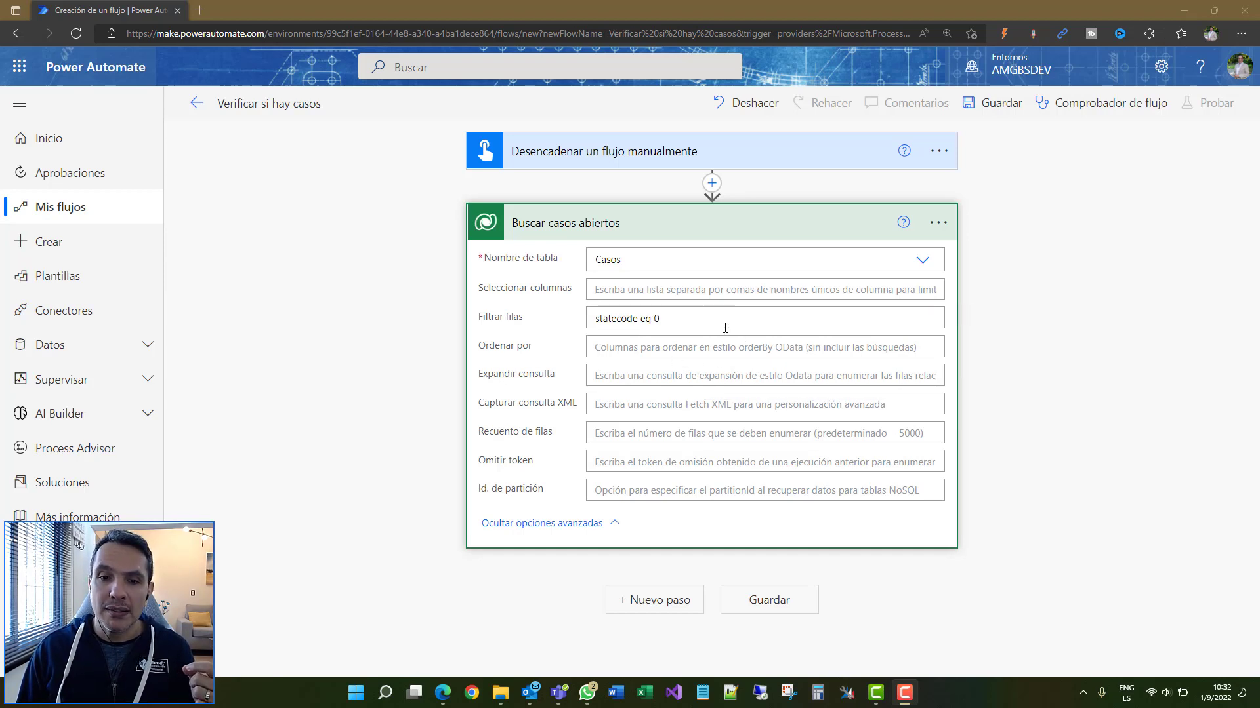
Add an "Inicializar variable" action after "Buscar casos abiertos" in the flow "Verificar si hay casos"
{"action": "left_click", "coordinate": [666, 598]}
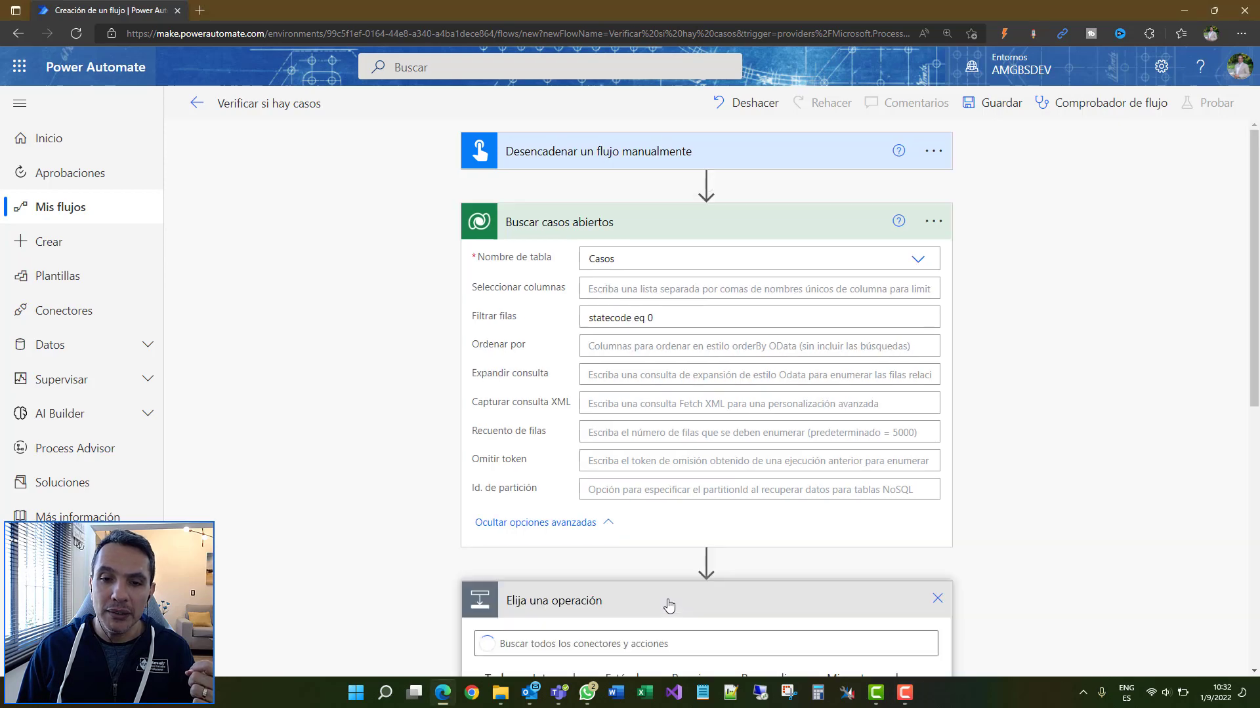
{"action": "scroll", "coordinate": [590, 328], "scroll_direction": "down", "scroll_amount": 3}
{"action": "left_click", "coordinate": [562, 161]}
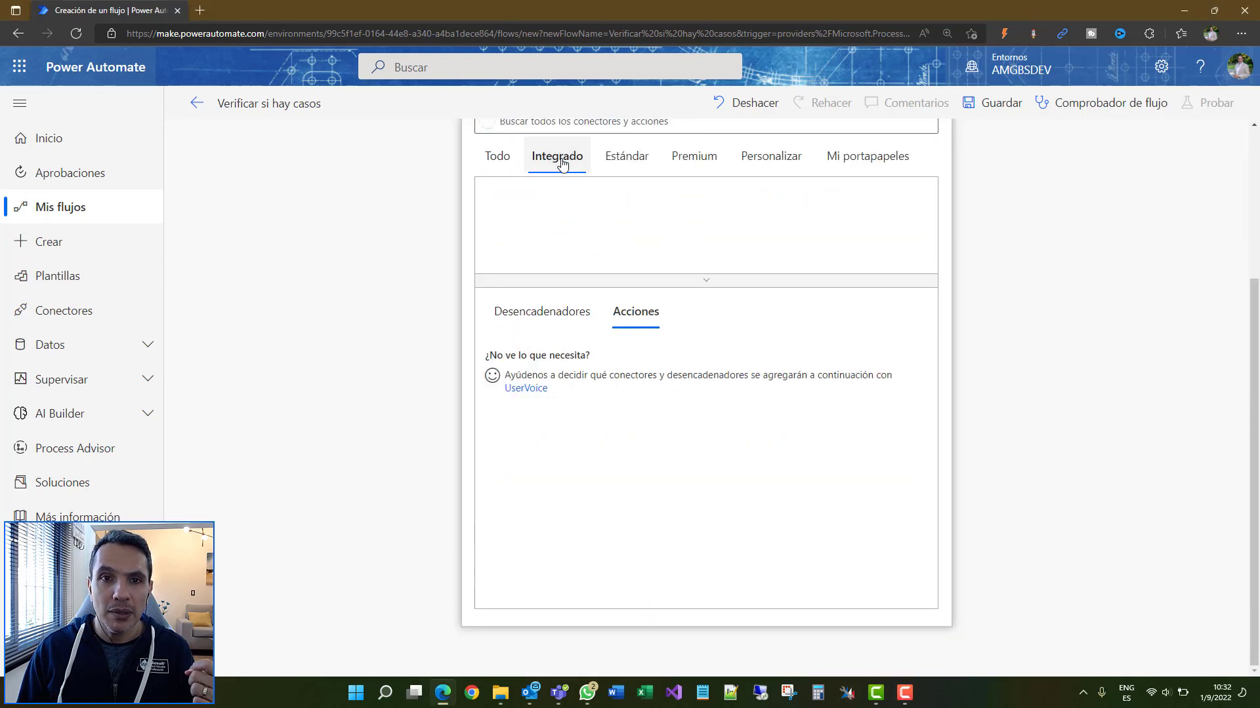
{"action": "left_click", "coordinate": [740, 287]}
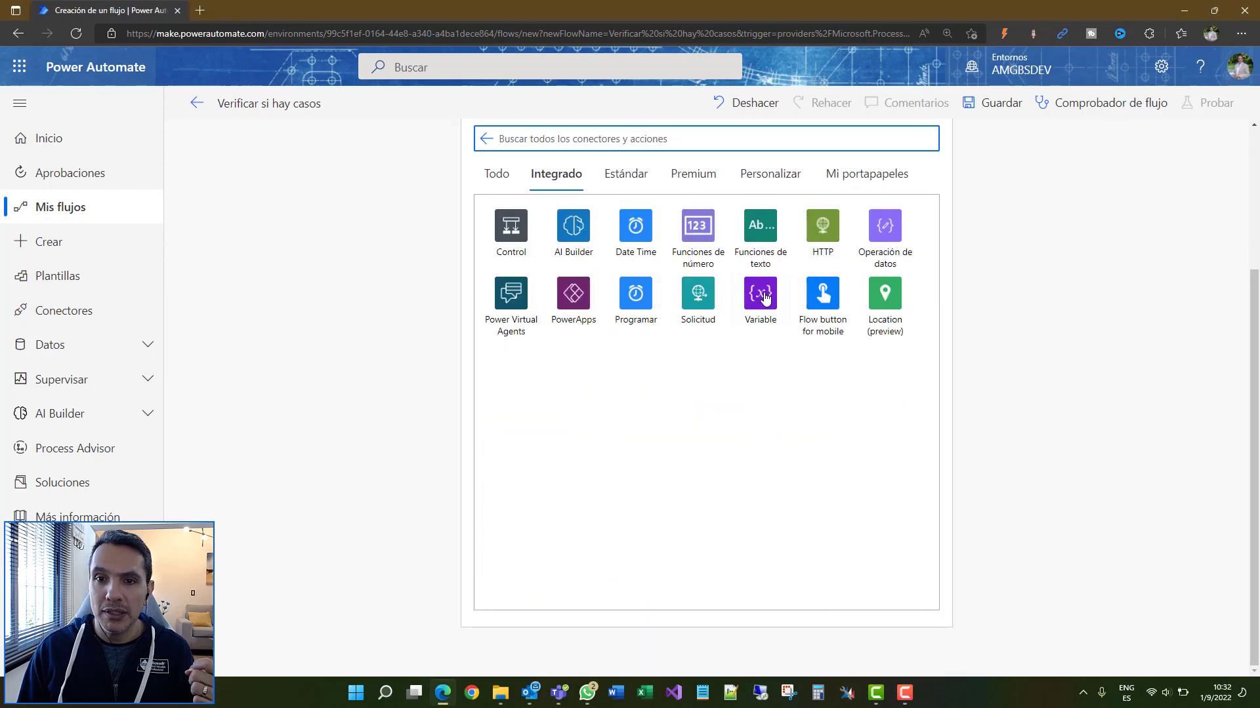
{"action": "left_click", "coordinate": [764, 297]}
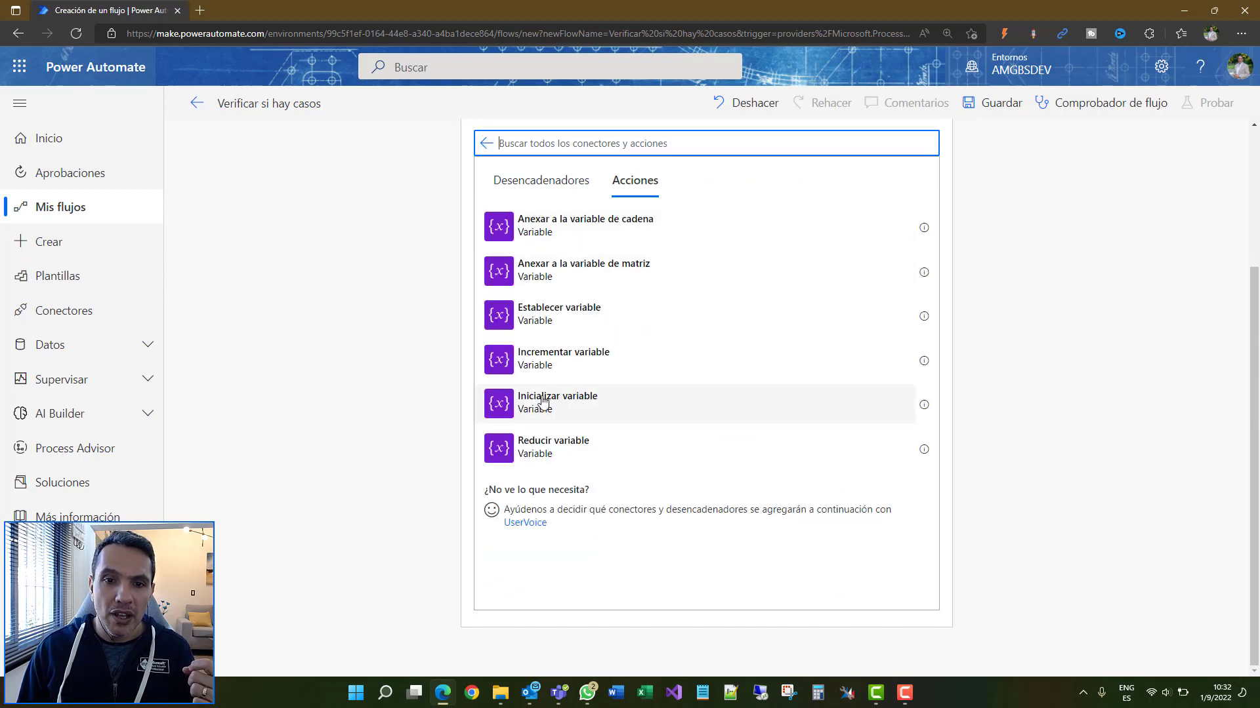
{"action": "left_click", "coordinate": [543, 401]}
Name the Boolean variable "tieneCasosActivos" in the "Inicializar variable" action
{"action": "left_click", "coordinate": [670, 330]}
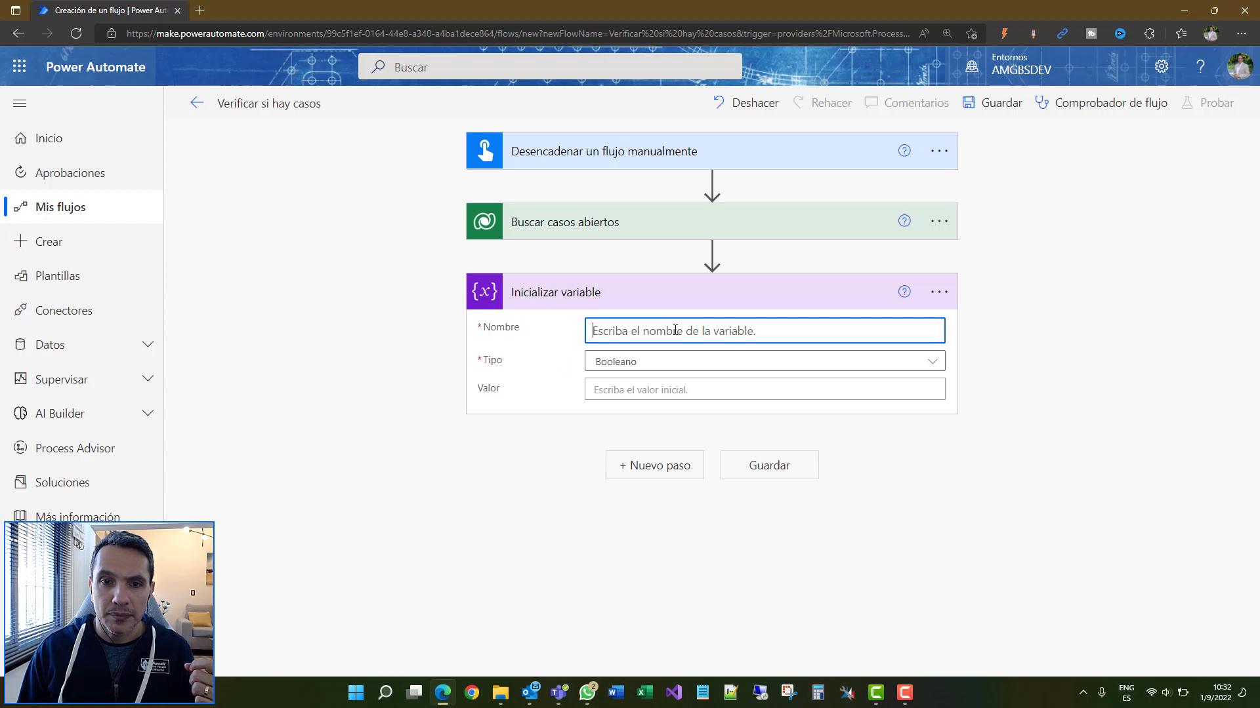
{"action": "type", "text": "tien"}
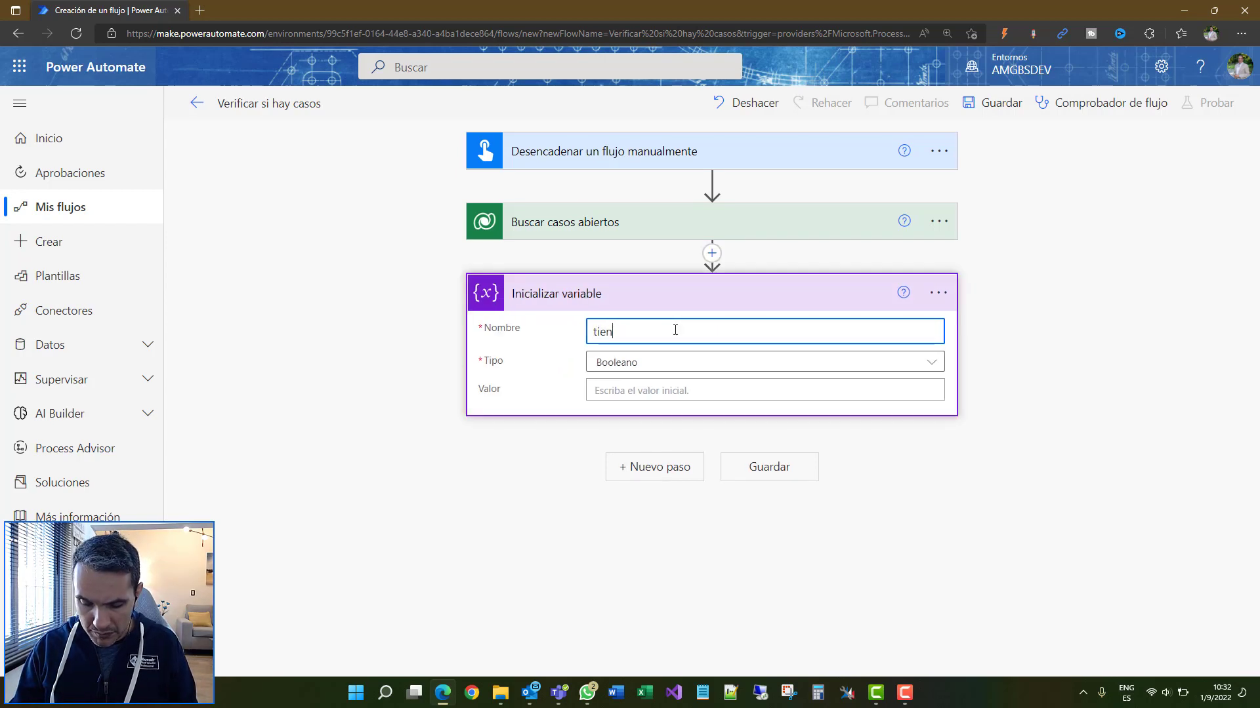
{"action": "type", "text": "eCasos"}
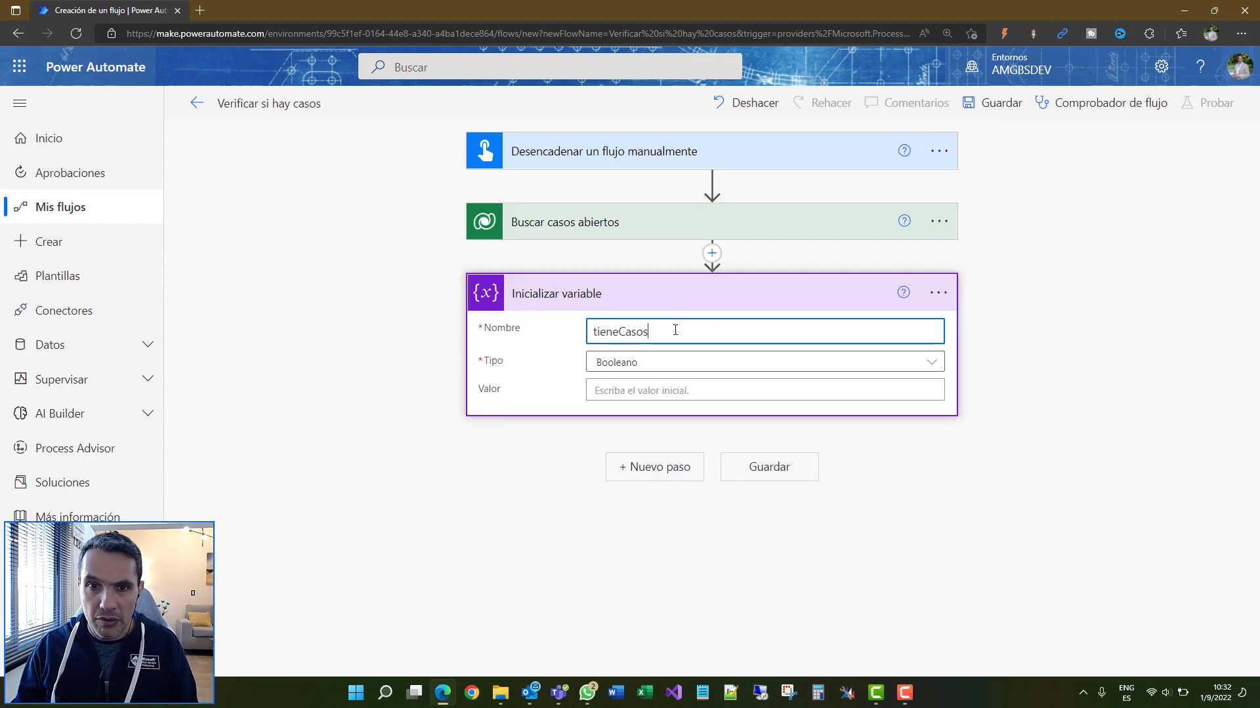
{"action": "type", "text": "Activos"}
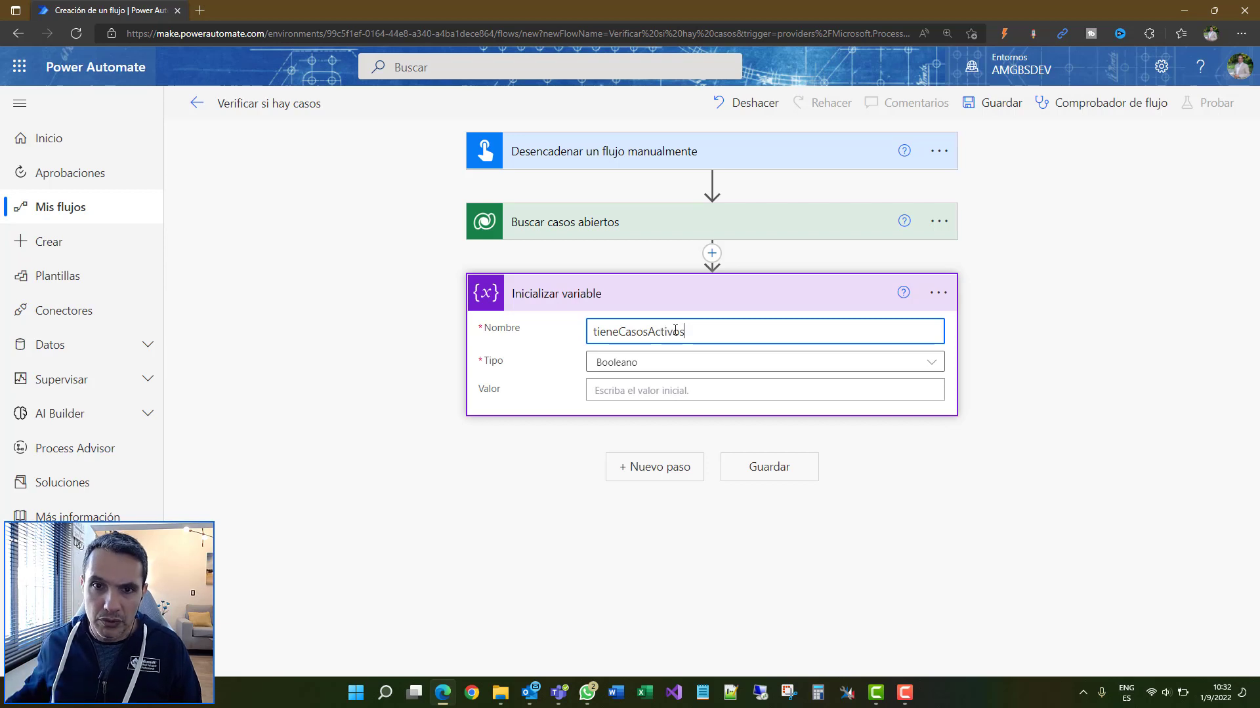
Start an if() expression for the "Valor" of the tieneCasosActivos variable
{"action": "left_click", "coordinate": [660, 392]}
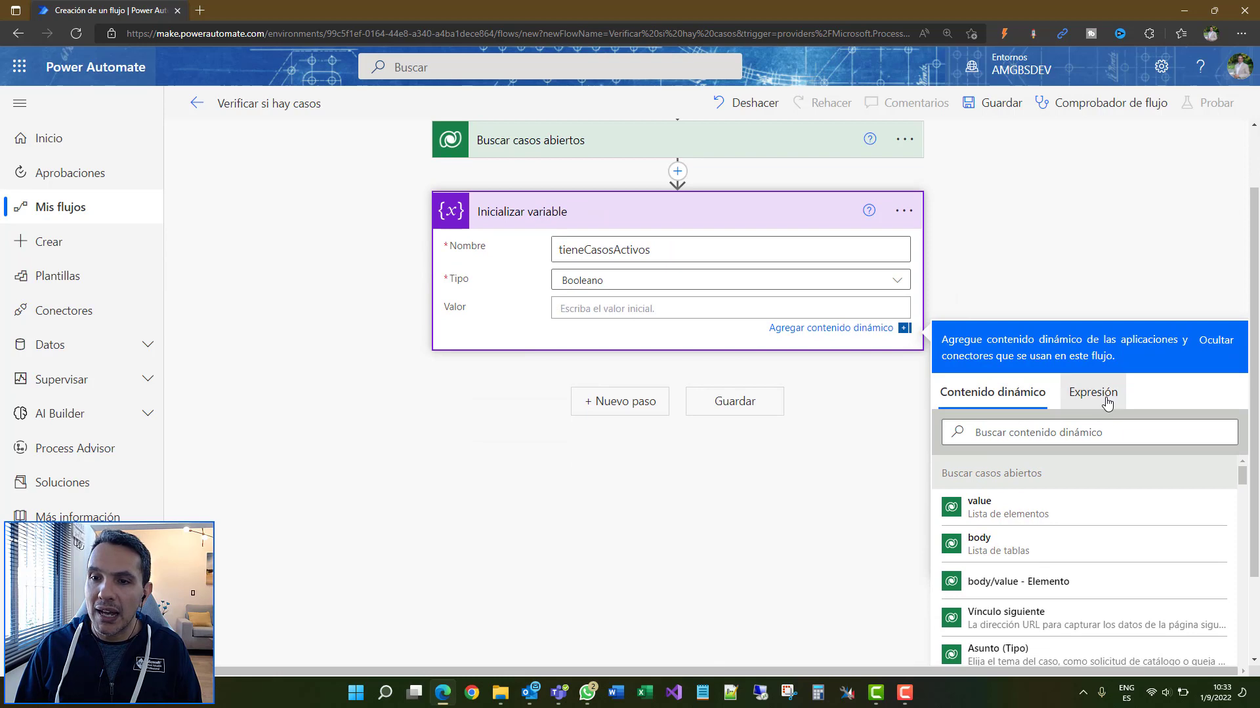
{"action": "left_click", "coordinate": [1106, 396]}
{"action": "left_click", "coordinate": [1062, 464]}
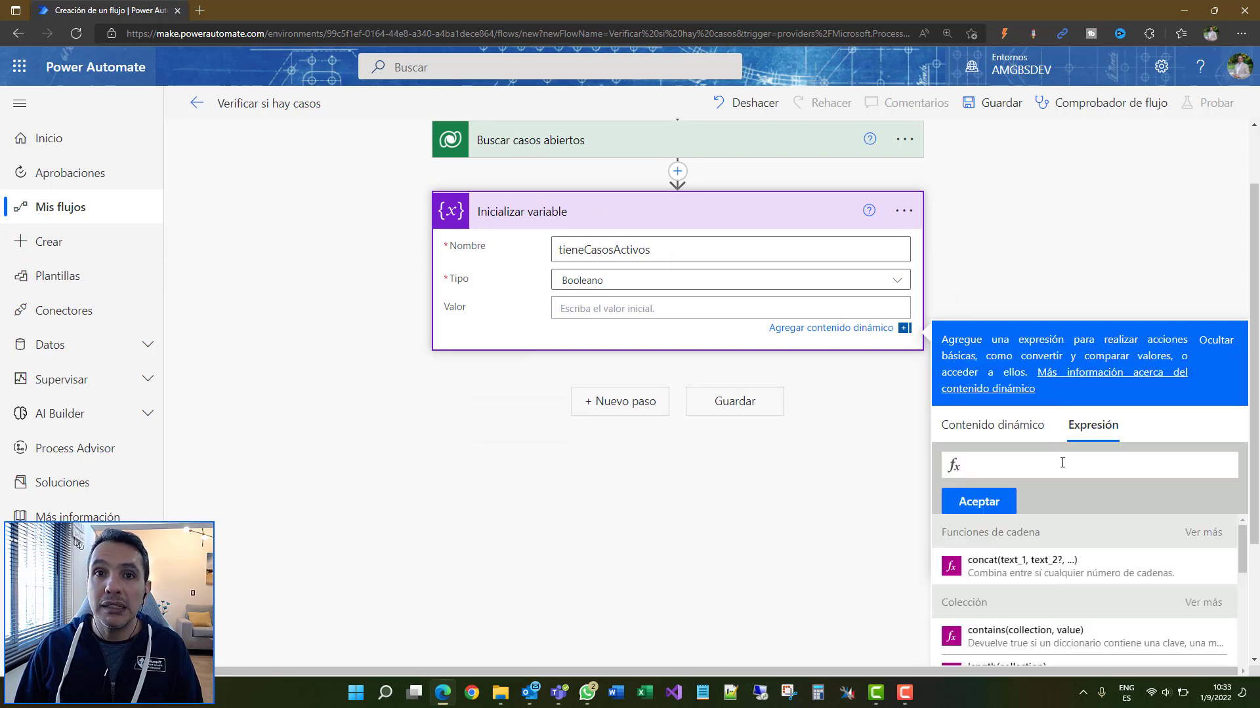
{"action": "type", "text": "if"}
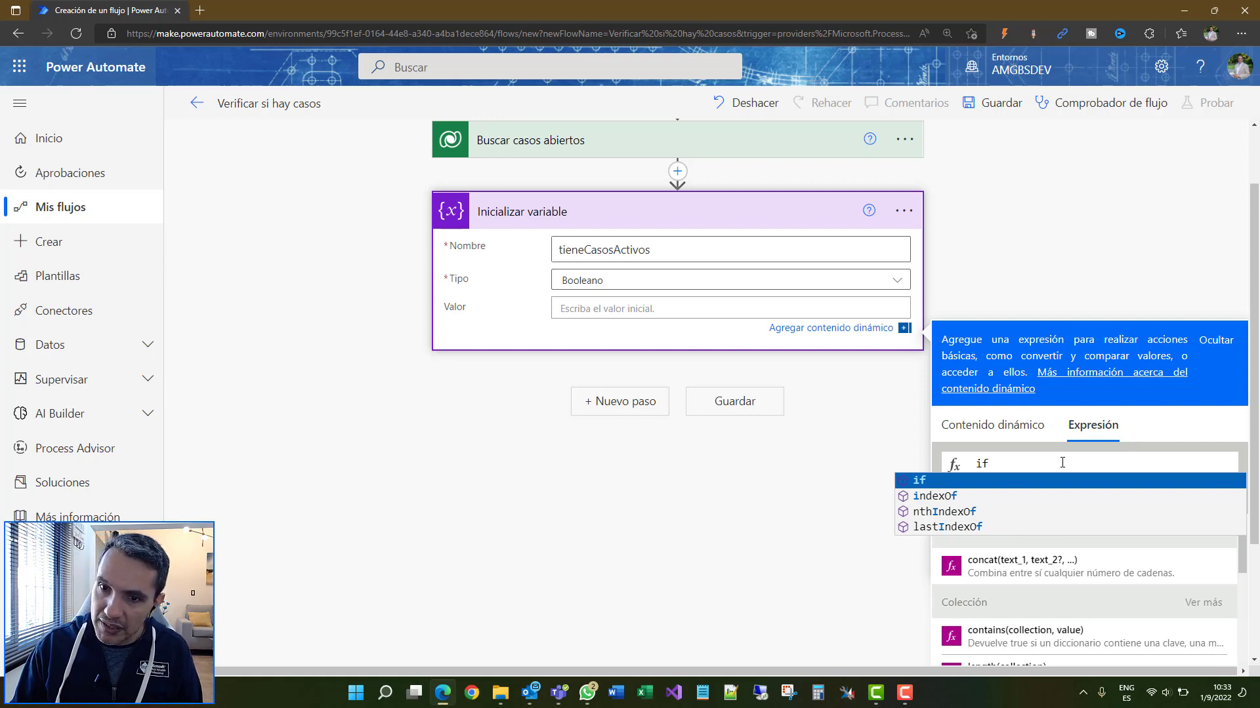
{"action": "type", "text": "("}
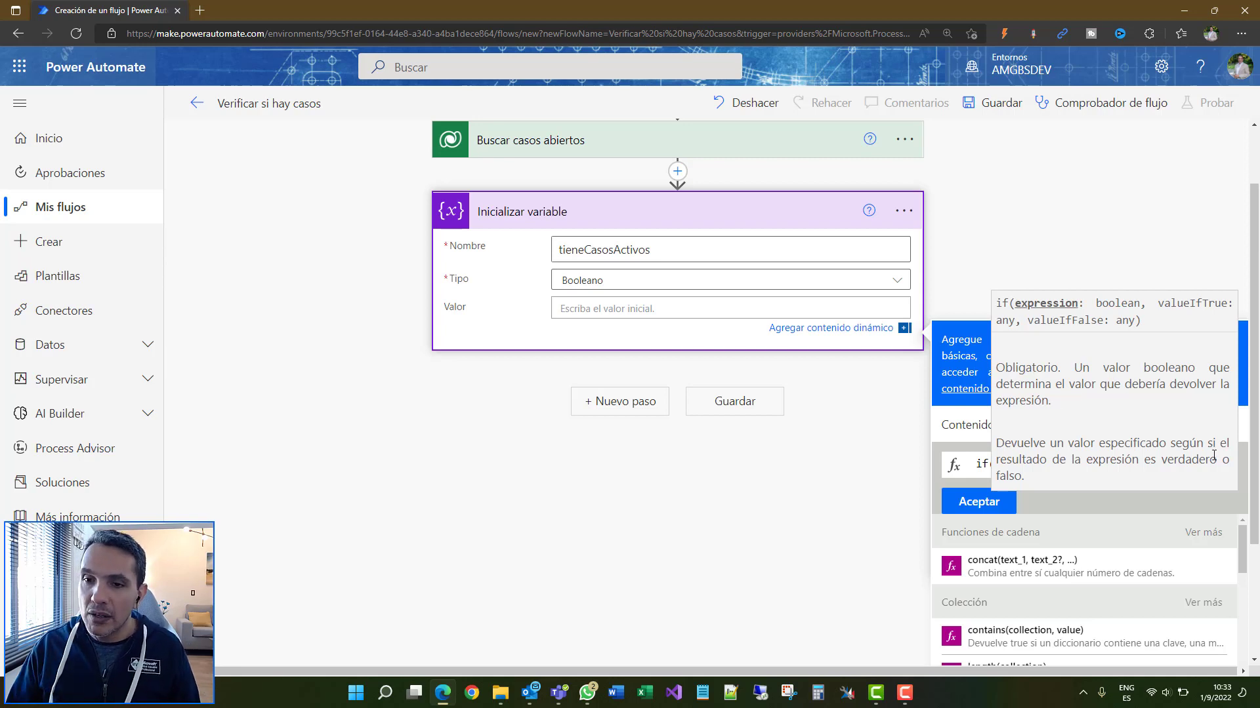
{"action": "left_click", "coordinate": [988, 465]}
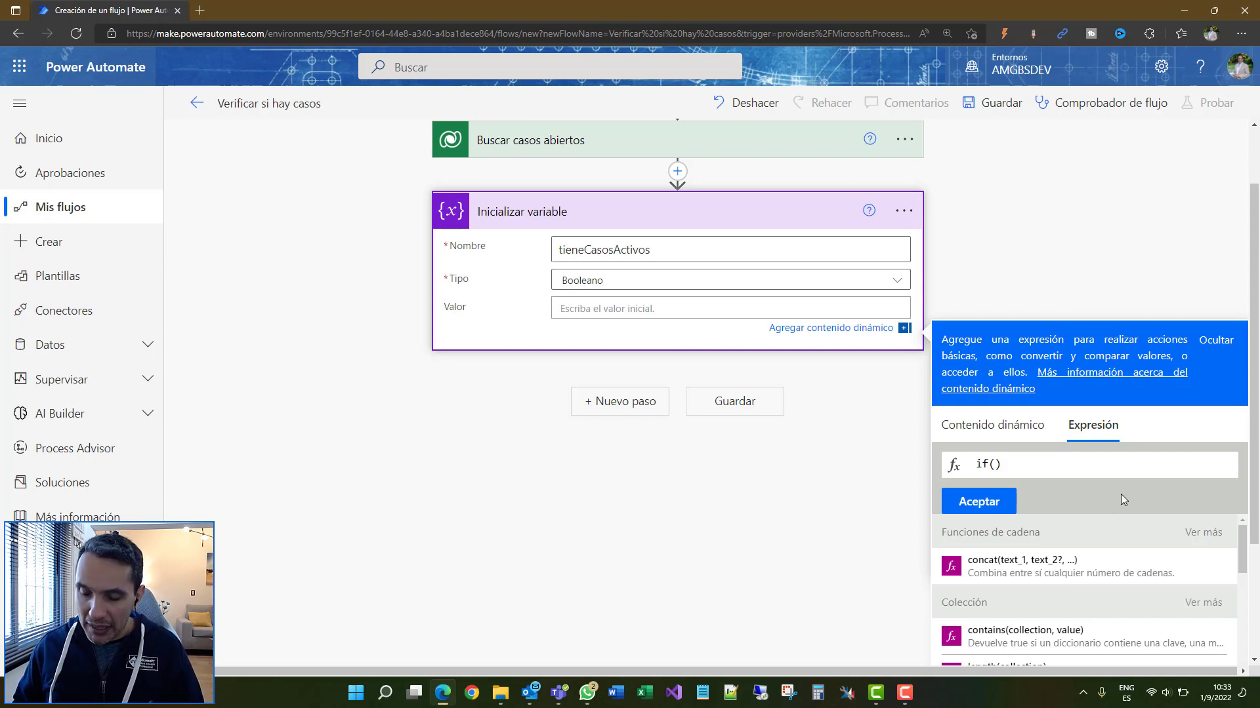
Insert the greater() function as the condition inside the if() expression
{"action": "type", "text": "gr"}
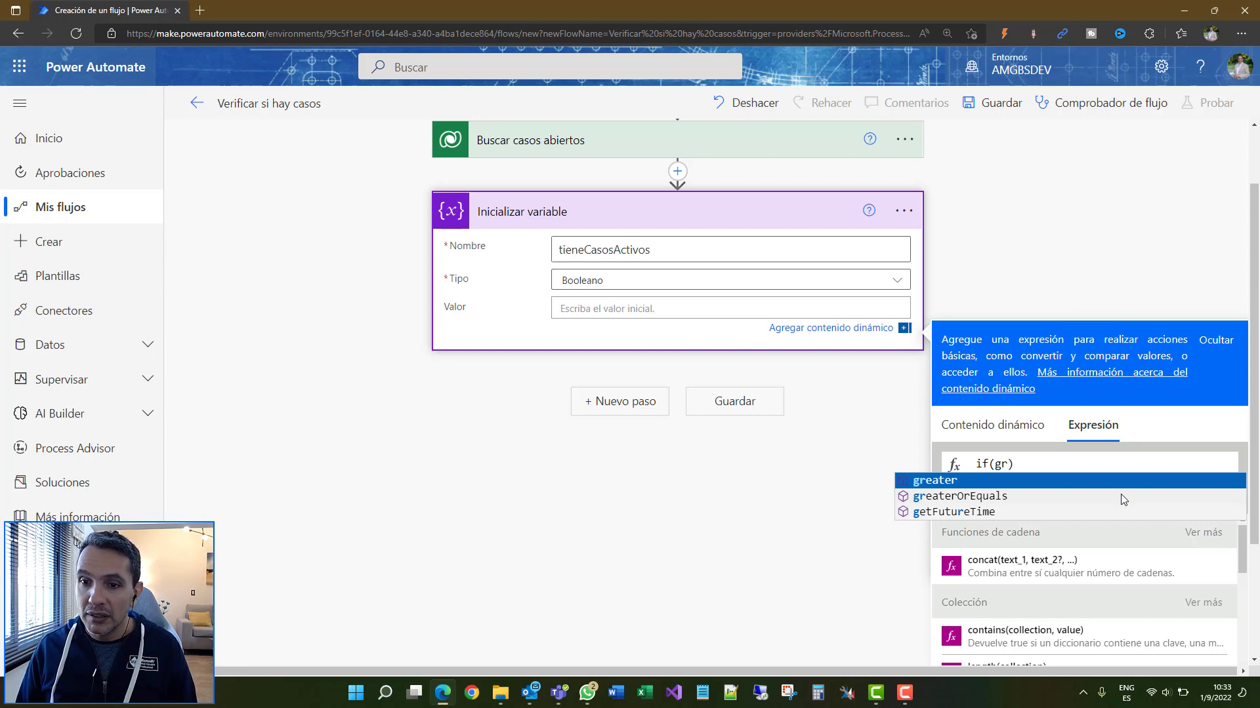
{"action": "key", "text": "Down"}
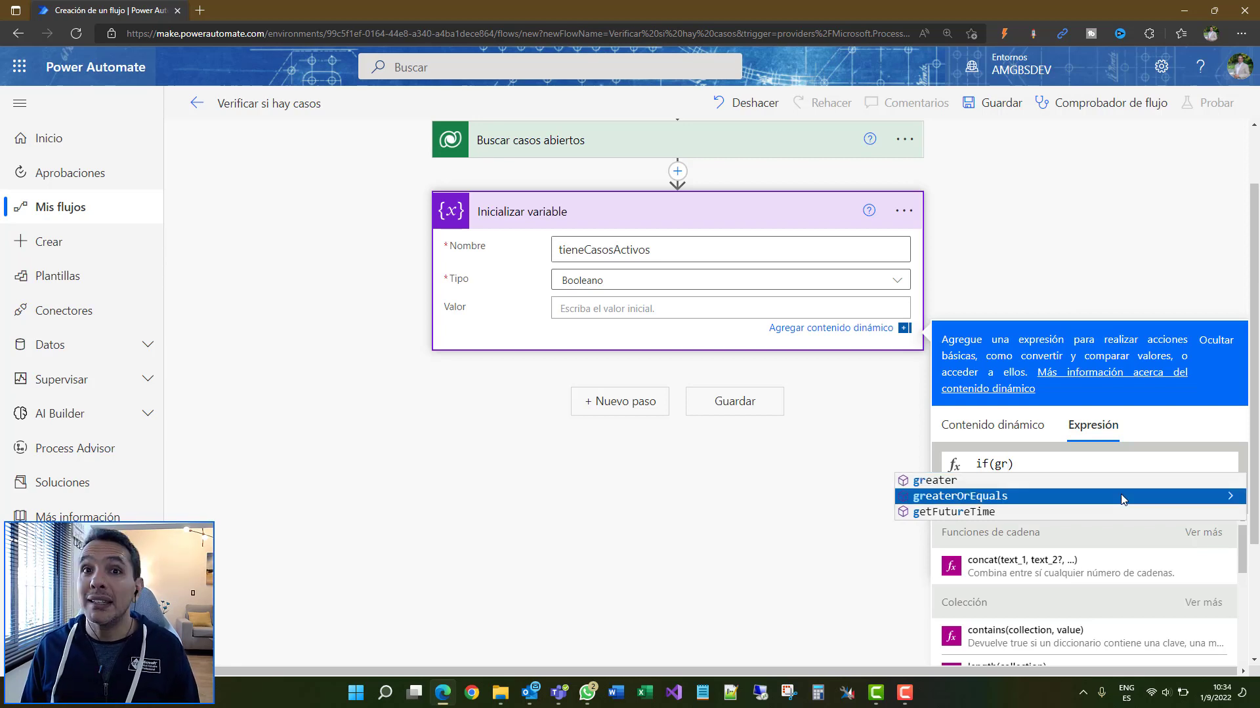
{"action": "key", "text": "Up"}
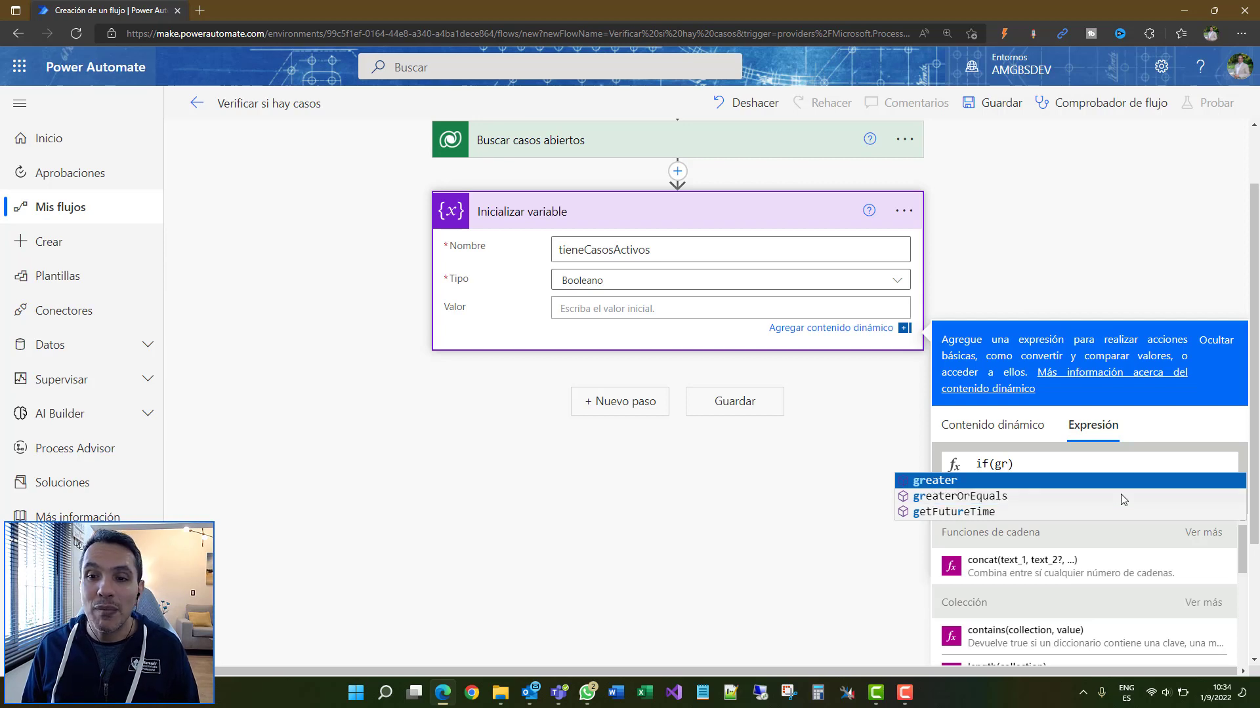
{"action": "key", "text": "Down"}
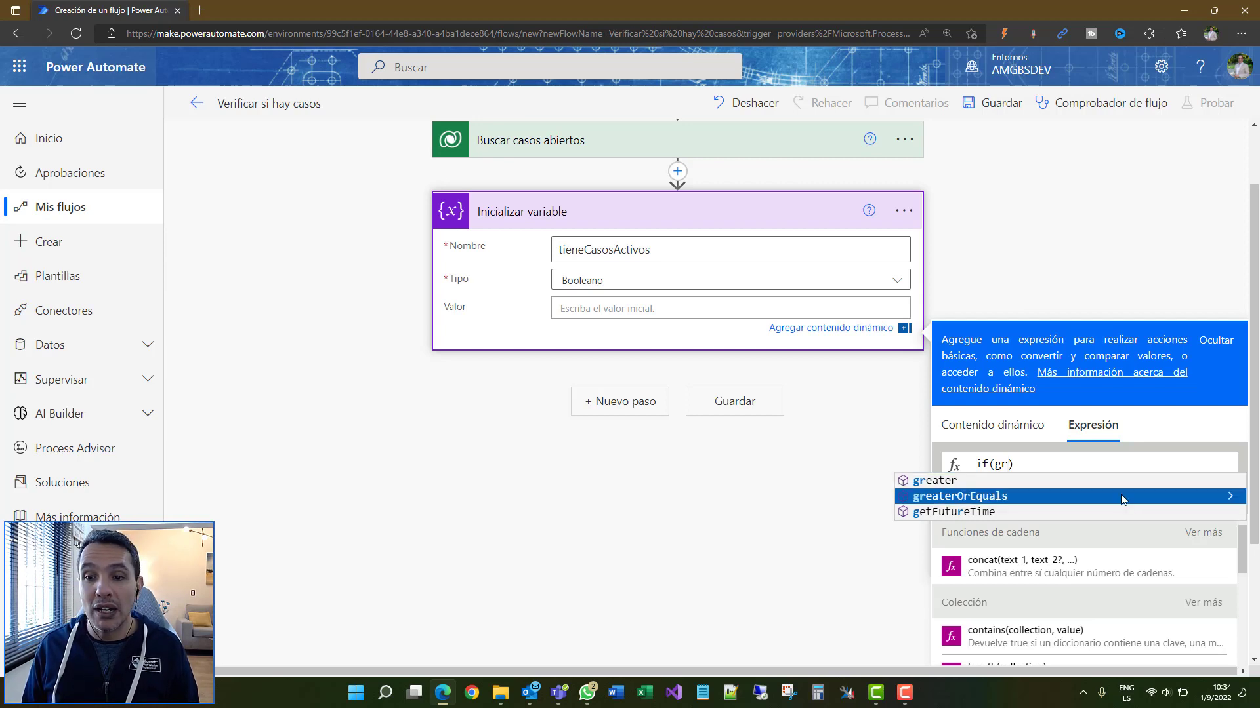
{"action": "key", "text": "Up"}
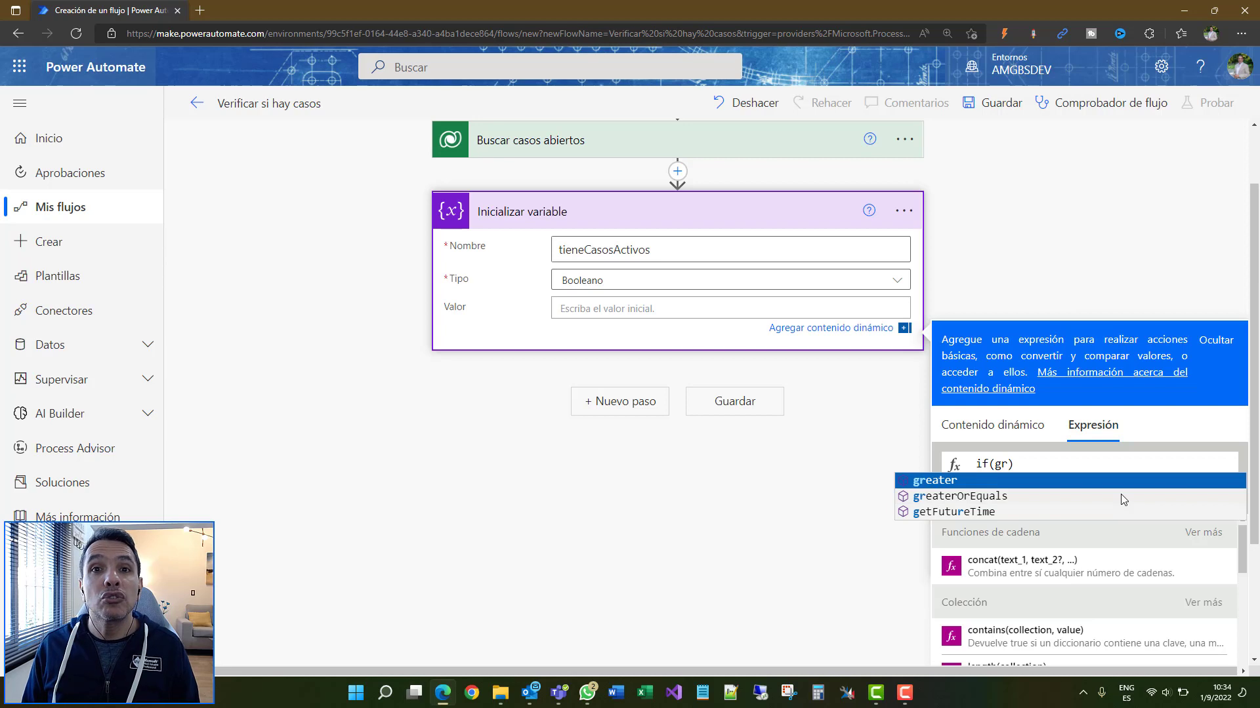
{"action": "key", "text": "Return"}
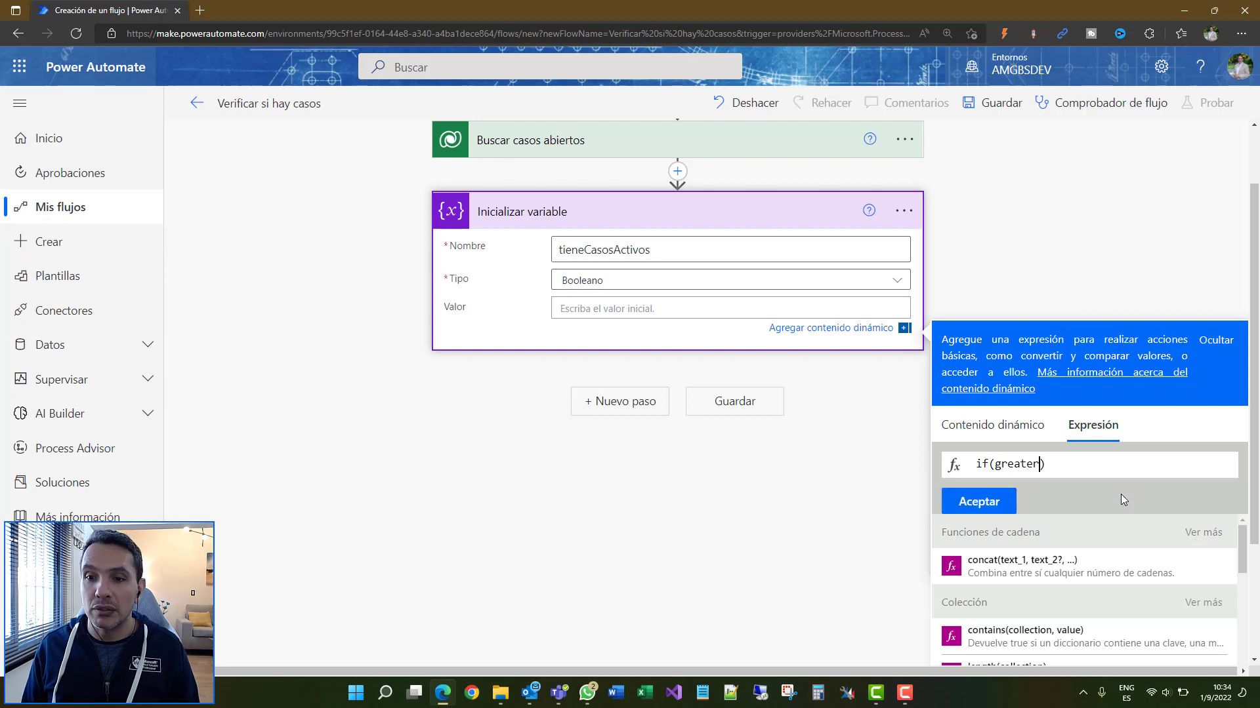
{"action": "type", "text": "("}
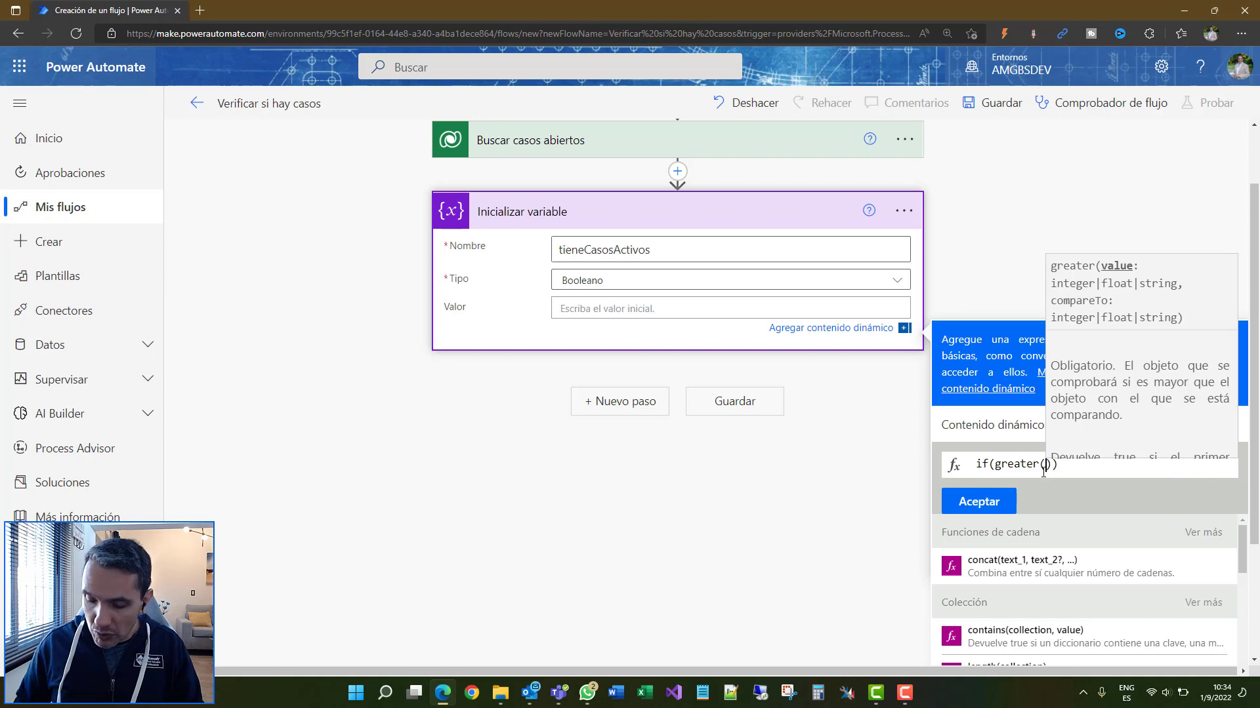
Nest the length() function as the first argument of greater()
{"action": "type", "text": "len"}
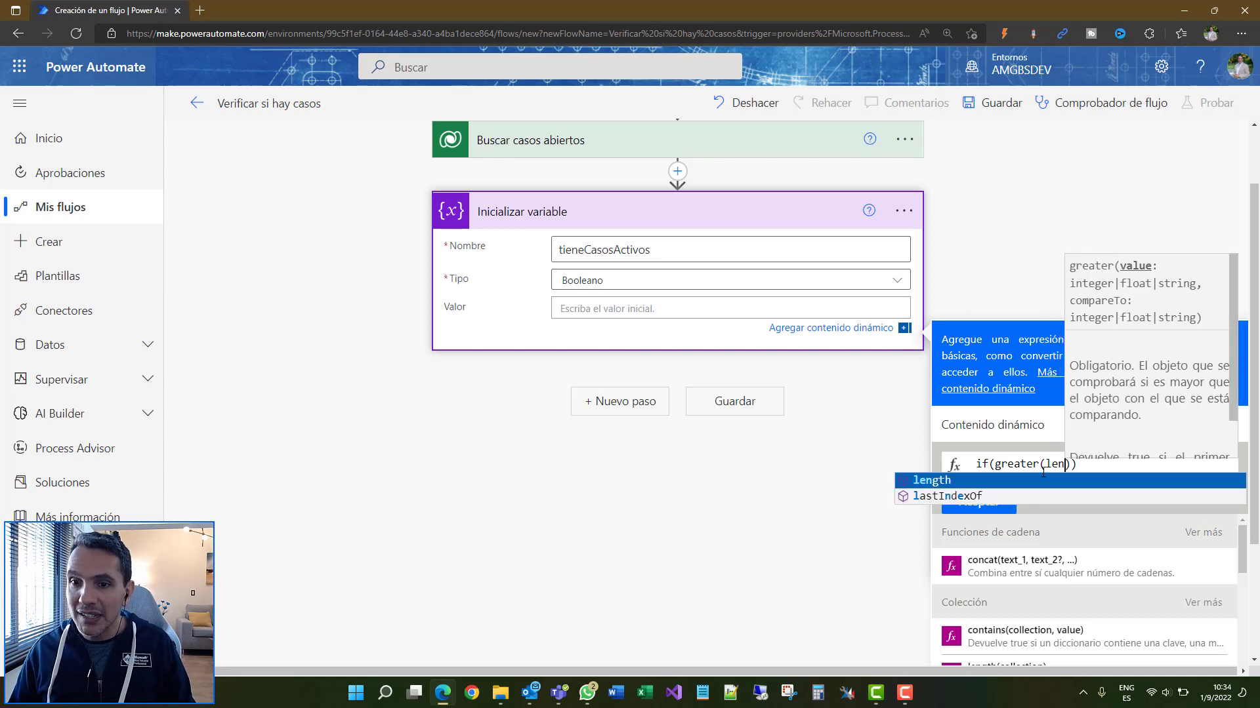
{"action": "key", "text": "Return"}
{"action": "type", "text": "("}
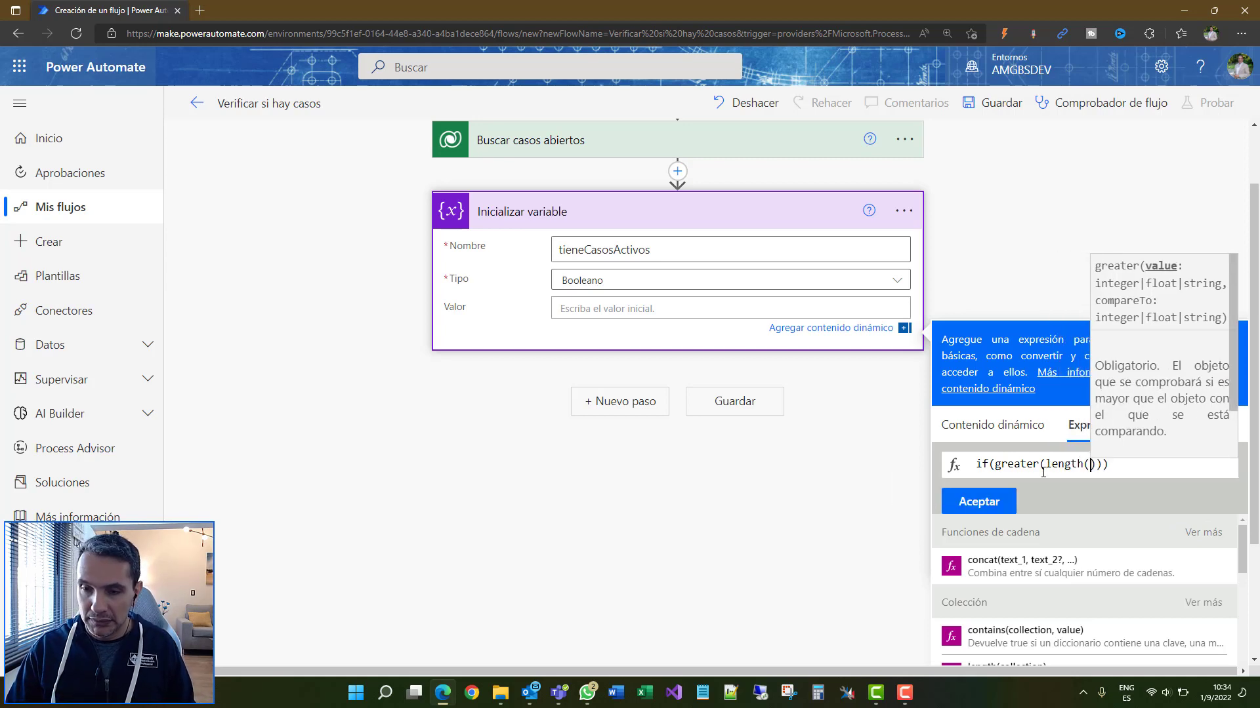
{"action": "key", "text": "Right"}
{"action": "key", "text": "Left"}
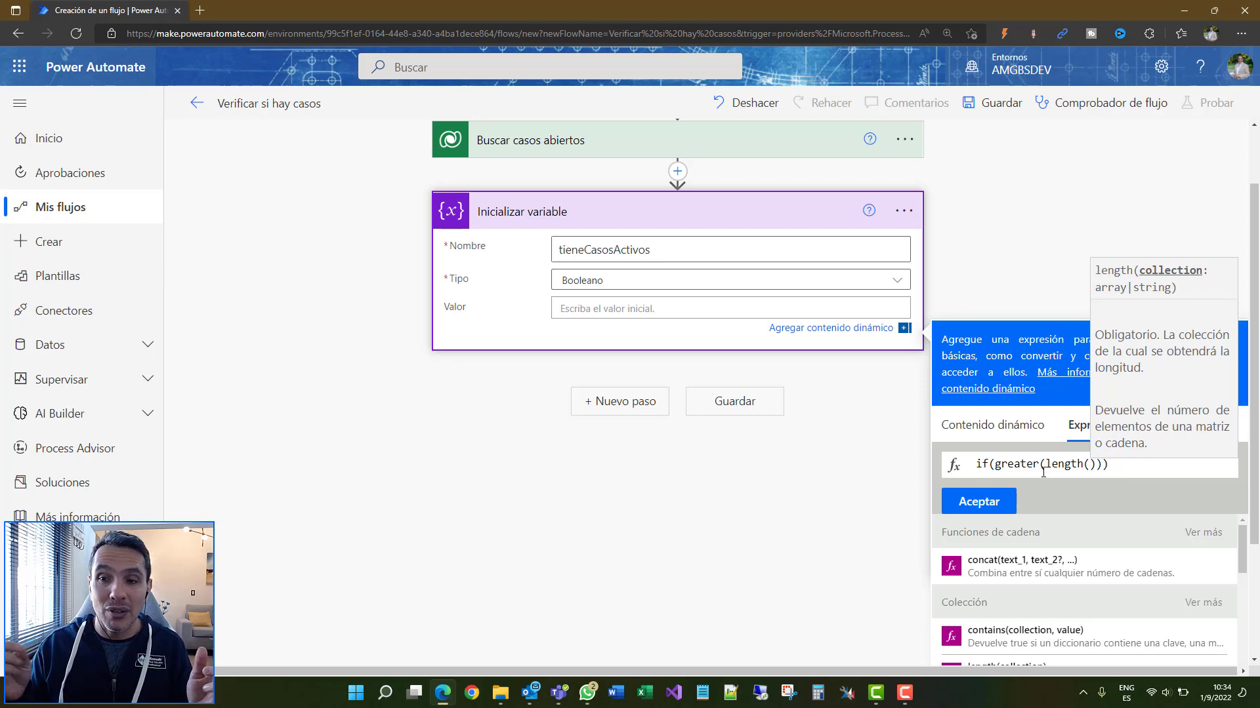
Insert the "value" list of elements from "Buscar casos abiertos" as the argument of length()
{"action": "left_click", "coordinate": [1087, 465]}
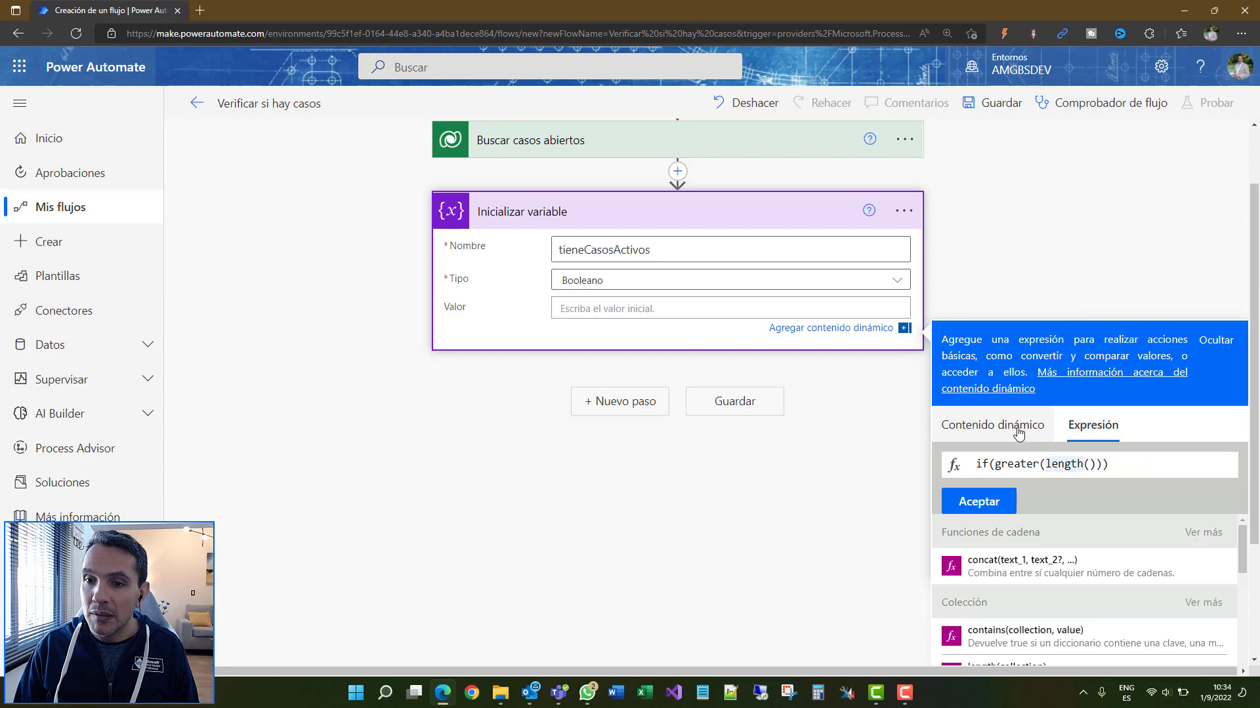
{"action": "left_click", "coordinate": [1091, 464]}
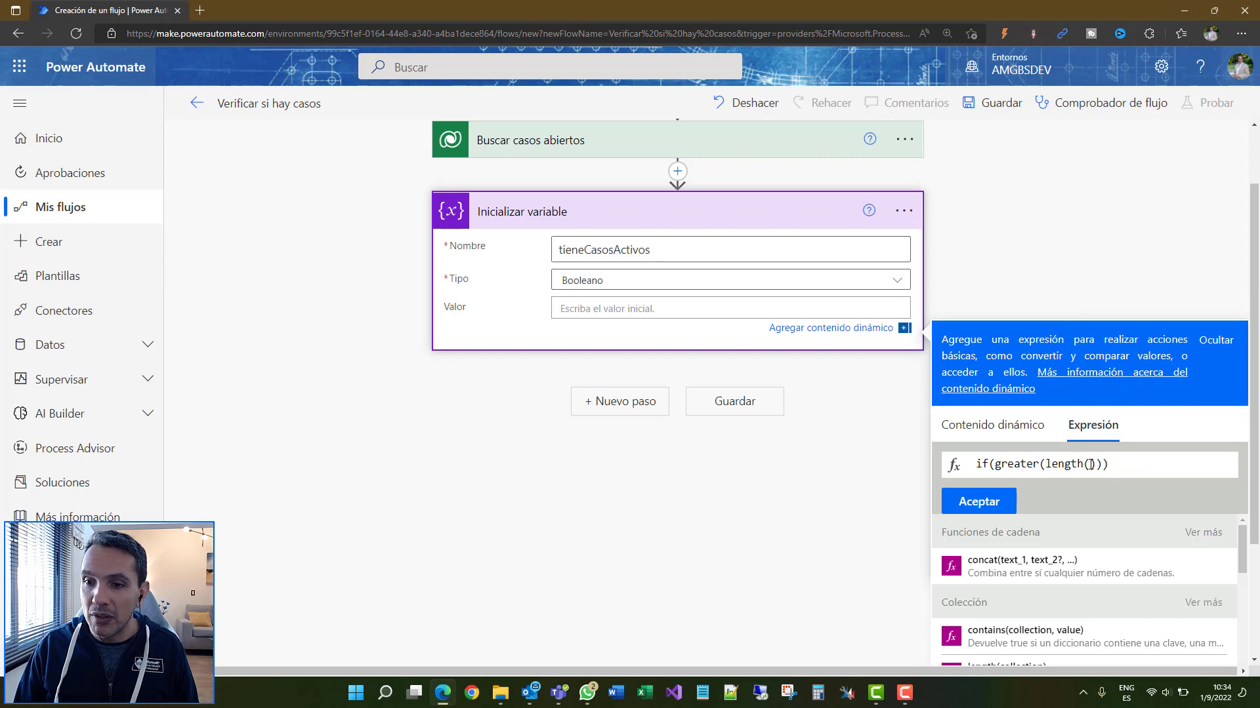
{"action": "left_click", "coordinate": [1042, 435]}
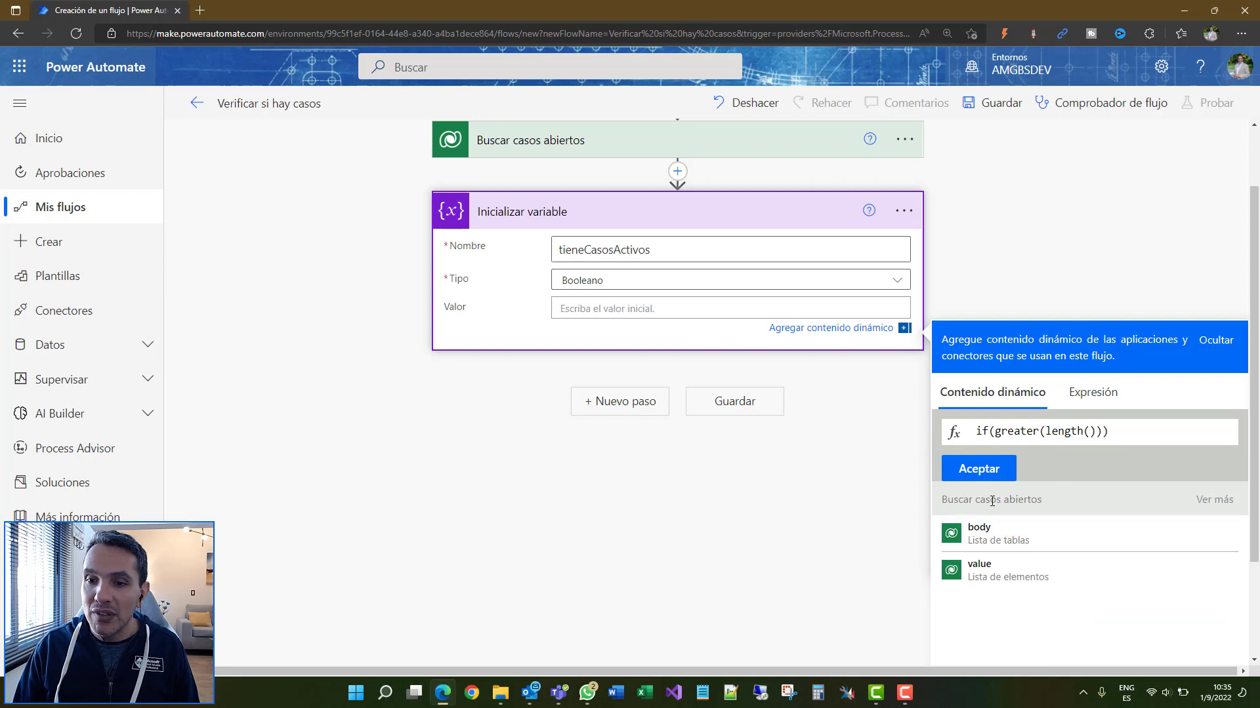
{"action": "left_click", "coordinate": [1006, 575]}
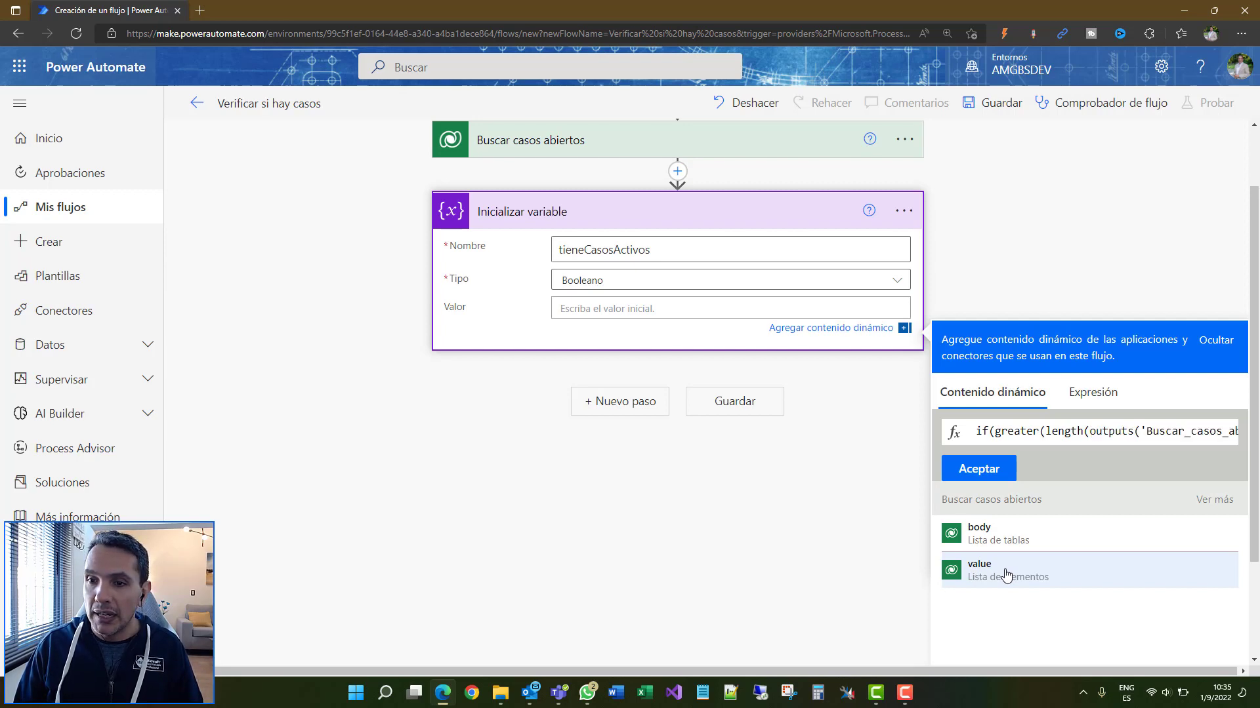
Add 0 as the comparison value of greater(), following the closing parenthesis of length()
{"action": "left_click", "coordinate": [1126, 434]}
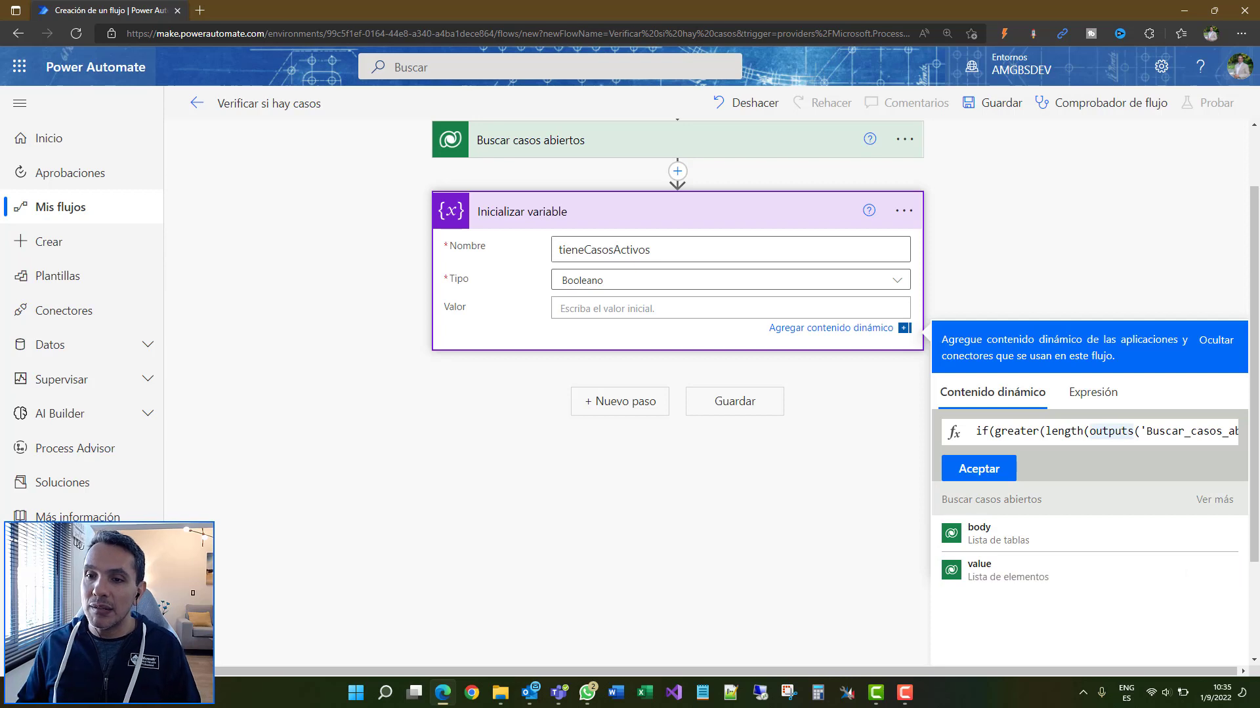
{"action": "key", "text": "Left"}
{"action": "key", "text": "Left"}
{"action": "key", "text": "Left"}
{"action": "key", "text": "Left"}
{"action": "key", "text": "Left"}
{"action": "key", "text": "Left"}
{"action": "key", "text": "Left"}
{"action": "key", "text": "Left"}
{"action": "key", "text": "Left"}
{"action": "key", "text": "Left"}
{"action": "key", "text": "Left"}
{"action": "key", "text": "Left"}
{"action": "key", "text": "Left"}
{"action": "key", "text": "Left"}
{"action": "key", "text": "Left"}
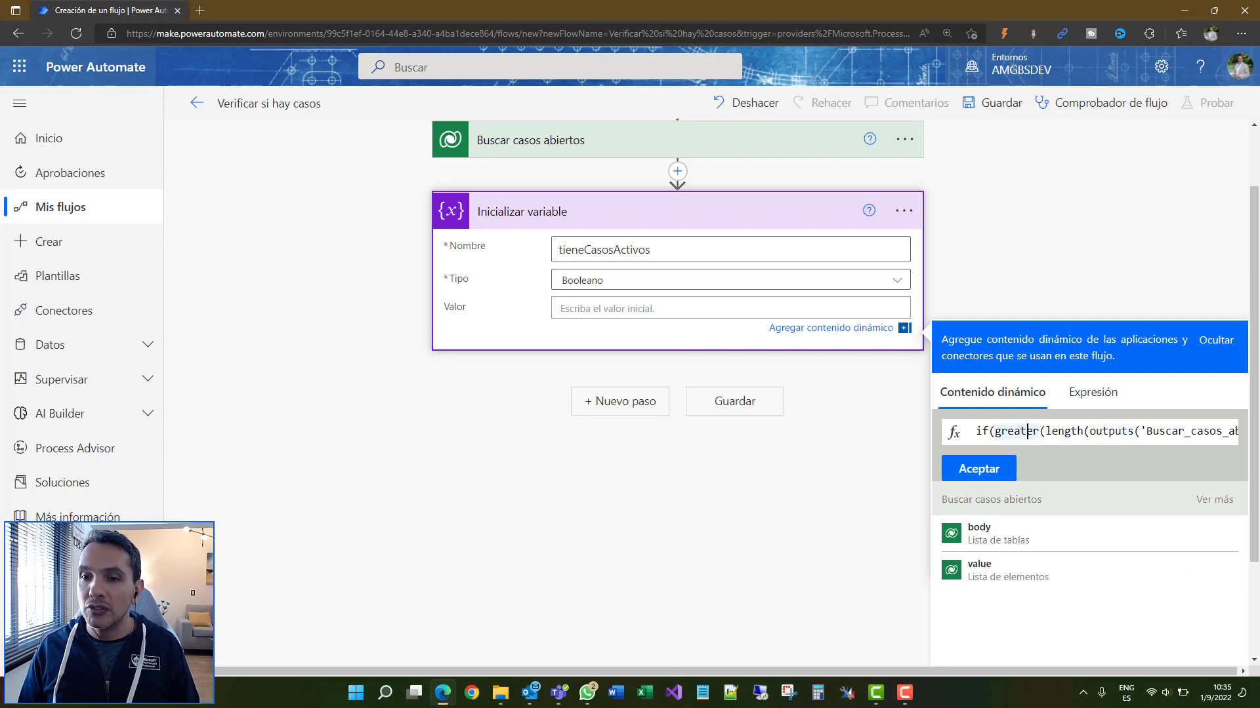
{"action": "key", "text": "Right"}
{"action": "key", "text": "Right"}
{"action": "key", "text": "Right"}
{"action": "key", "text": "Right"}
{"action": "key", "text": "Right"}
{"action": "key", "text": "Right"}
{"action": "key", "text": "Right"}
{"action": "key", "text": "Right"}
{"action": "key", "text": "Right"}
{"action": "key", "text": "Right"}
{"action": "key", "text": "Right"}
{"action": "key", "text": "Right"}
{"action": "key", "text": "Right"}
{"action": "key", "text": "Left"}
{"action": "key", "text": "Left"}
{"action": "key", "text": "Left"}
{"action": "key", "text": "Left"}
{"action": "key", "text": "Left"}
{"action": "key", "text": "Left"}
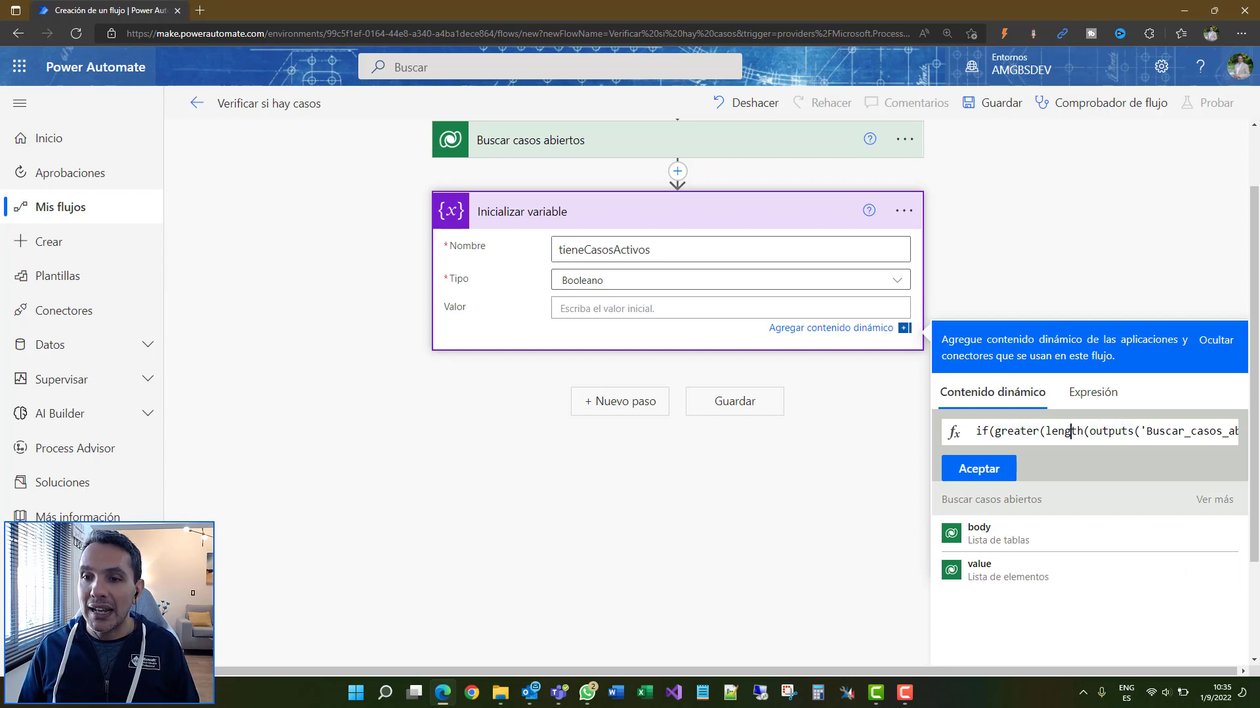
{"action": "key", "text": "Right"}
{"action": "key", "text": "Right"}
{"action": "key", "text": "Right"}
{"action": "key", "text": "Right"}
{"action": "key", "text": "Right"}
{"action": "key", "text": "Right"}
{"action": "key", "text": "Right"}
{"action": "key", "text": "Right"}
{"action": "key", "text": "Right"}
{"action": "key", "text": "Right"}
{"action": "key", "text": "Right"}
{"action": "key", "text": "Right"}
{"action": "key", "text": "Right"}
{"action": "key", "text": "Right"}
{"action": "key", "text": "Right"}
{"action": "key", "text": "Right"}
{"action": "key", "text": "Right"}
{"action": "key", "text": "Right"}
{"action": "key", "text": "Right"}
{"action": "key", "text": "Right"}
{"action": "key", "text": "Right"}
{"action": "key", "text": "Right"}
{"action": "key", "text": "Right"}
{"action": "key", "text": "Right"}
{"action": "key", "text": "Right"}
{"action": "key", "text": "Right"}
{"action": "key", "text": "Right"}
{"action": "key", "text": "Right"}
{"action": "key", "text": "Right"}
{"action": "key", "text": "Right"}
{"action": "key", "text": "Right"}
{"action": "key", "text": "Right"}
{"action": "key", "text": "Right"}
{"action": "key", "text": "Right"}
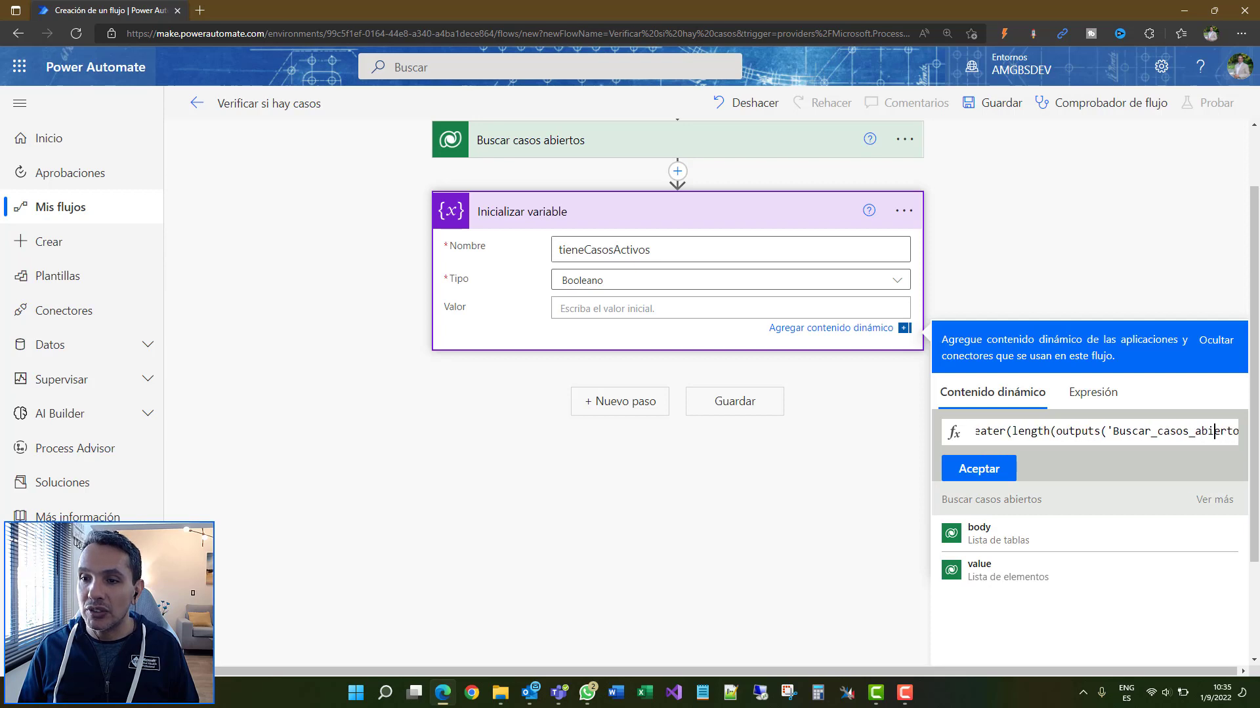
{"action": "key", "text": "Right"}
{"action": "key", "text": "Right"}
{"action": "key", "text": "Right"}
{"action": "key", "text": "Right"}
{"action": "key", "text": "Right"}
{"action": "key", "text": "Right"}
{"action": "key", "text": "Right"}
{"action": "key", "text": "Right"}
{"action": "key", "text": "Right"}
{"action": "key", "text": "Right"}
{"action": "key", "text": "Right"}
{"action": "key", "text": "Right"}
{"action": "key", "text": "Right"}
{"action": "key", "text": "Right"}
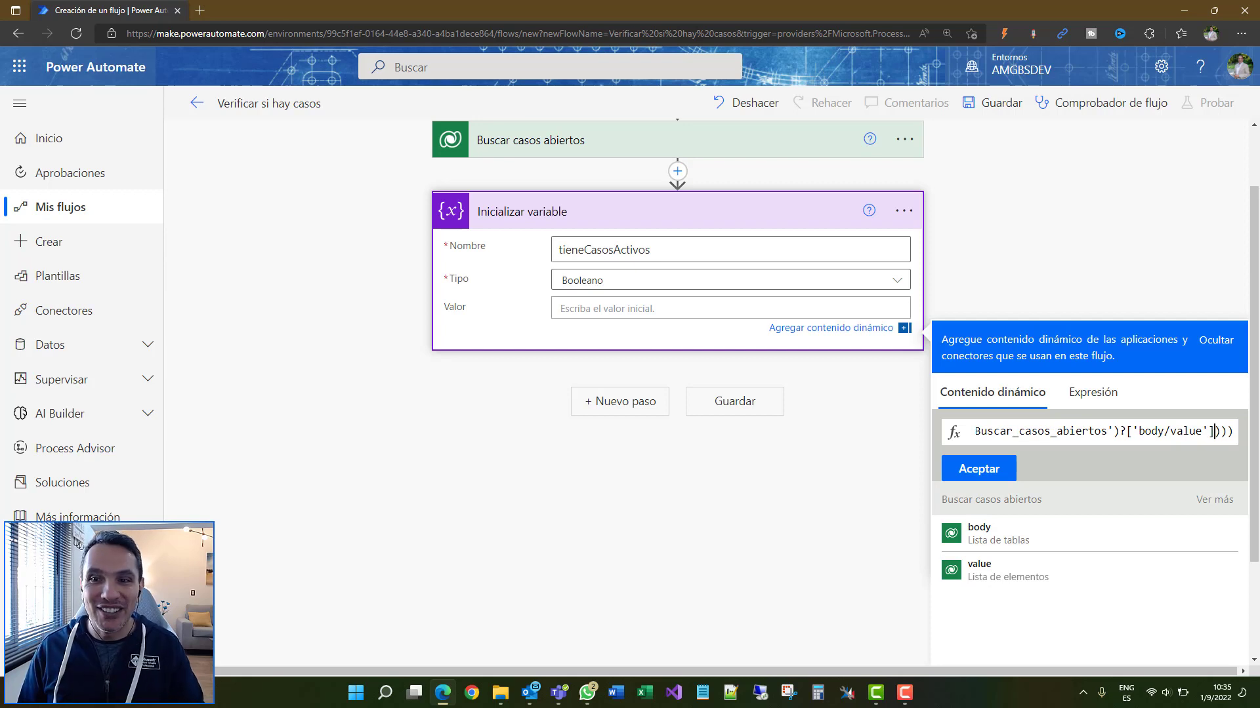
{"action": "key", "text": "Right"}
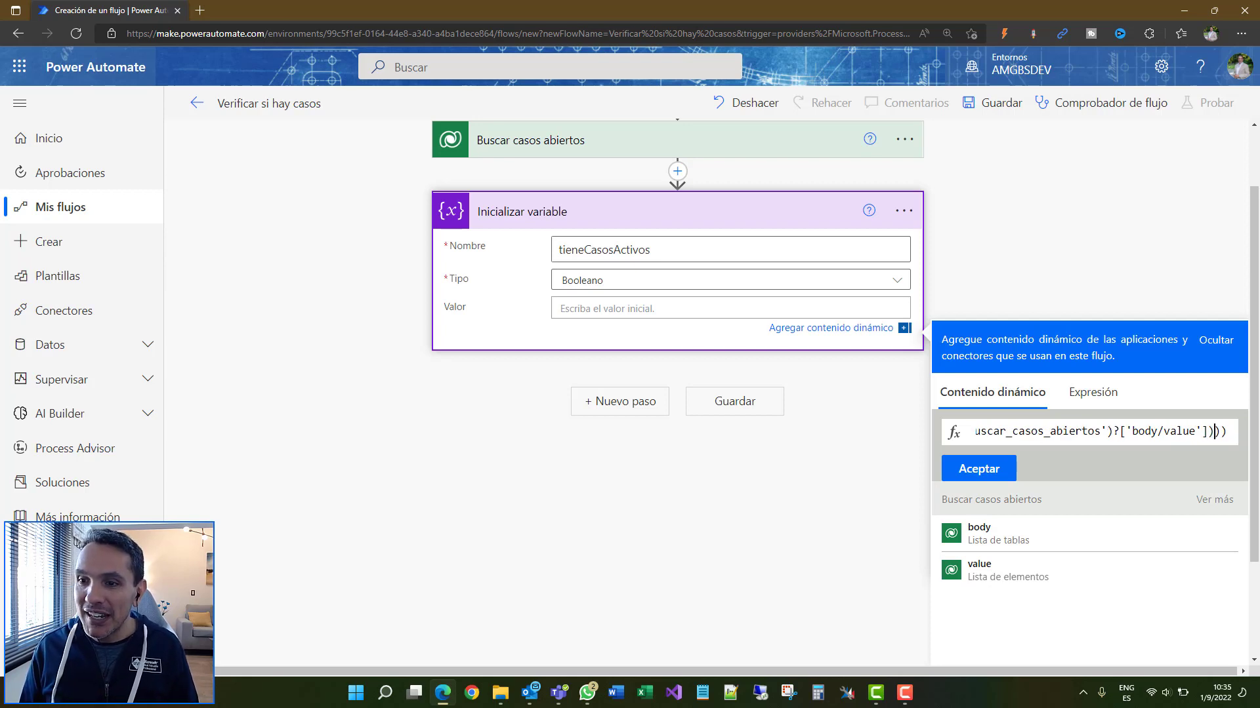
{"action": "type", "text": ", "}
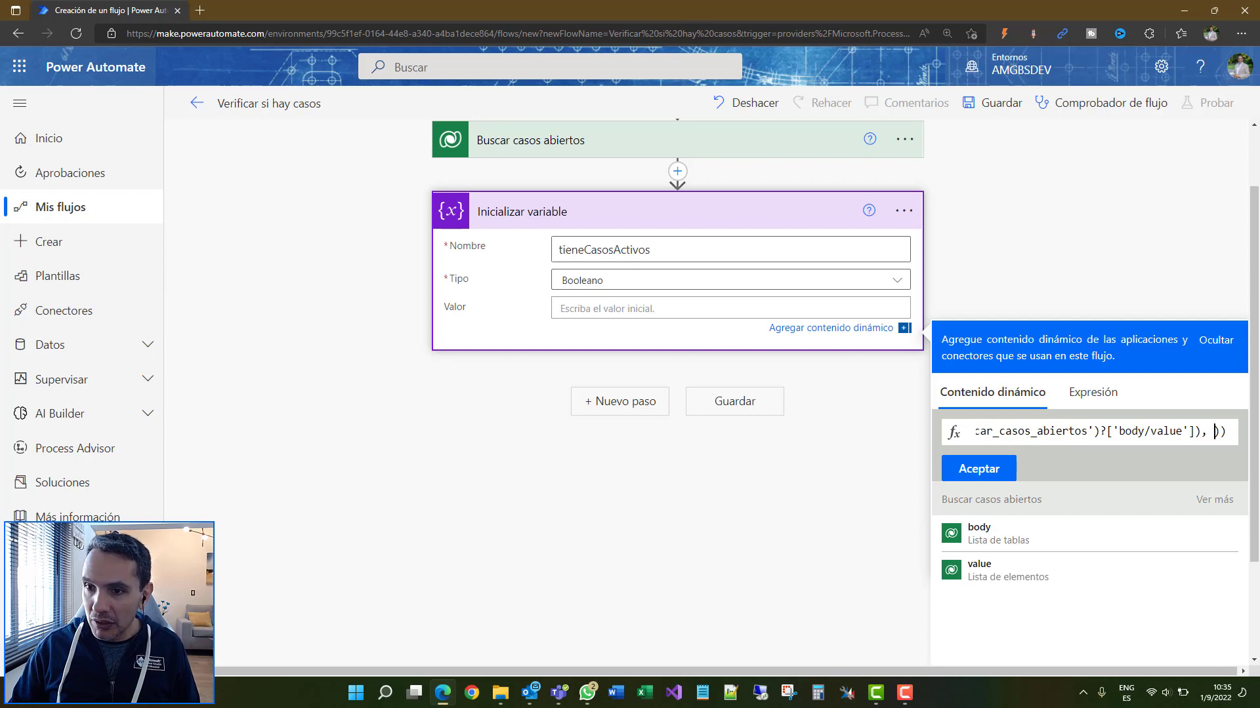
{"action": "type", "text": "0"}
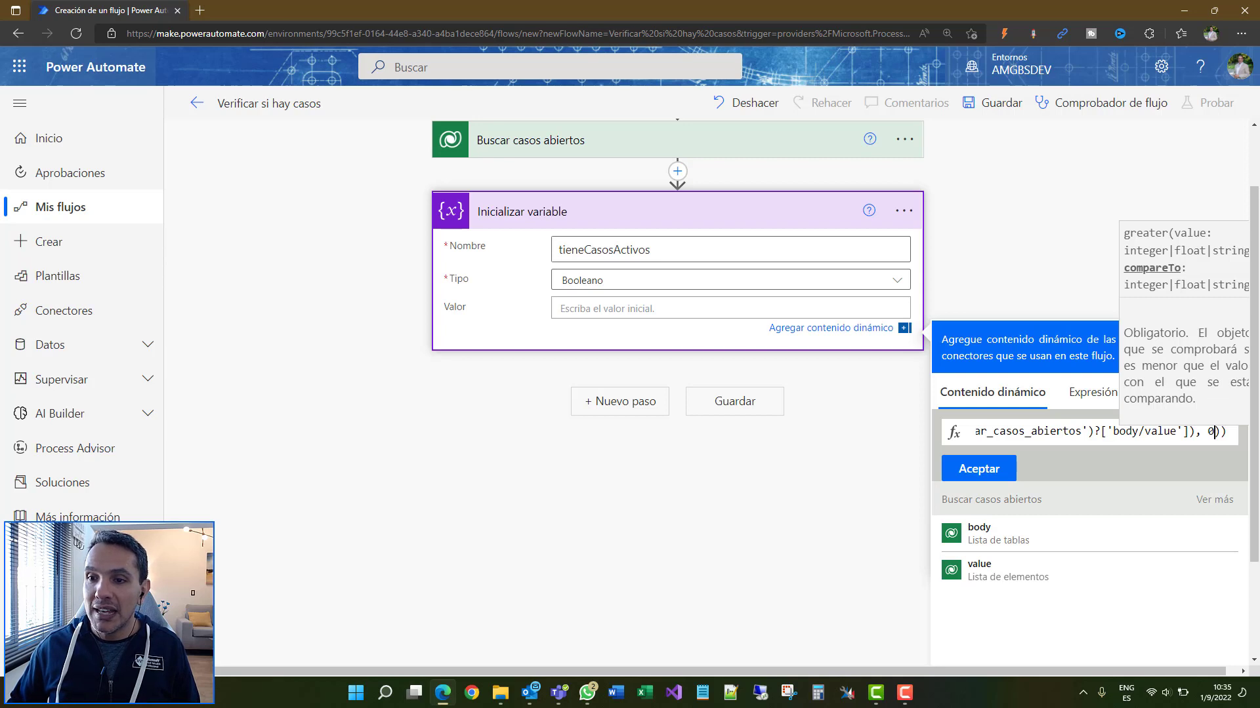
Complete the if() arguments after greater() with true as the value if true and false as the value if false
{"action": "key", "text": "Right"}
{"action": "type", "text": ","}
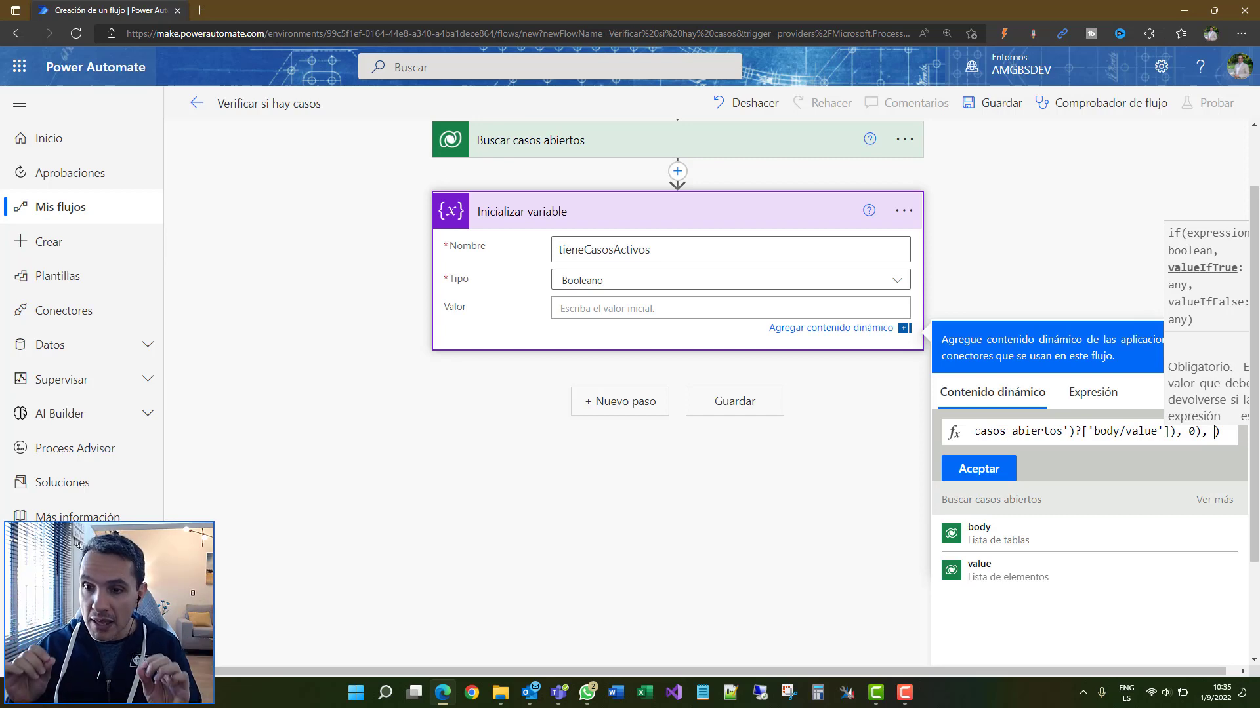
{"action": "type", "text": "true"}
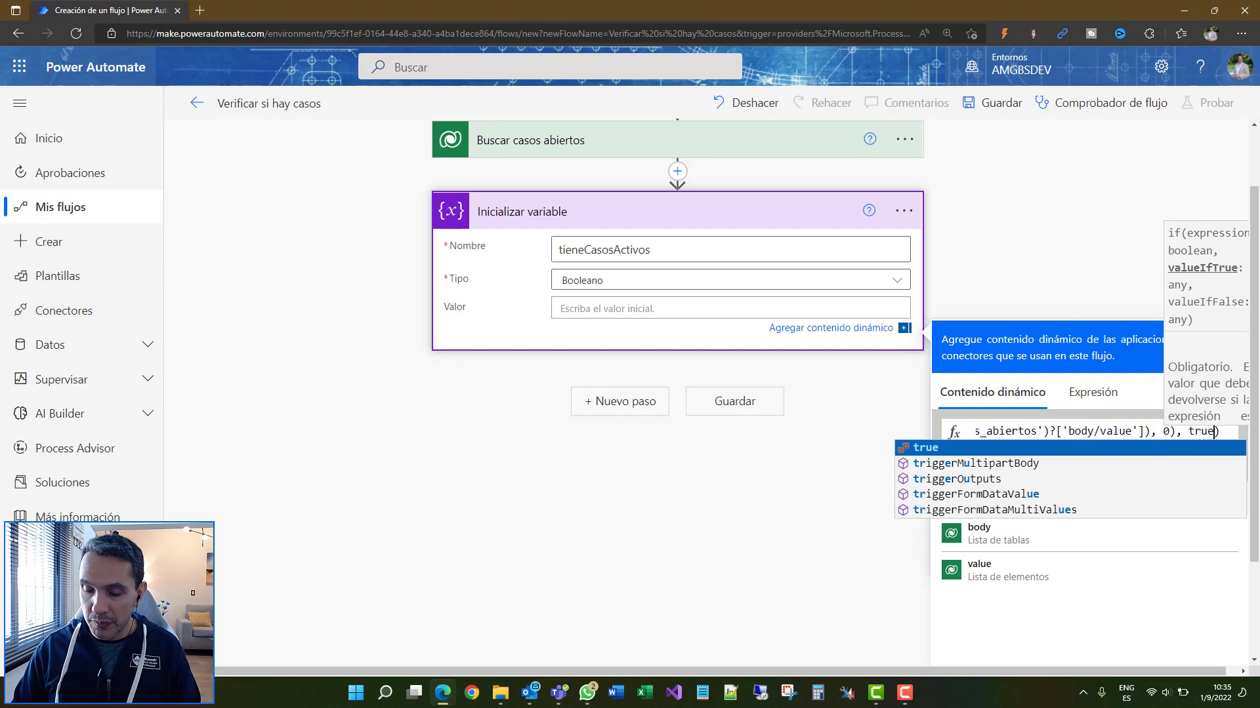
{"action": "key", "text": "Escape"}
{"action": "type", "text": ",fa"}
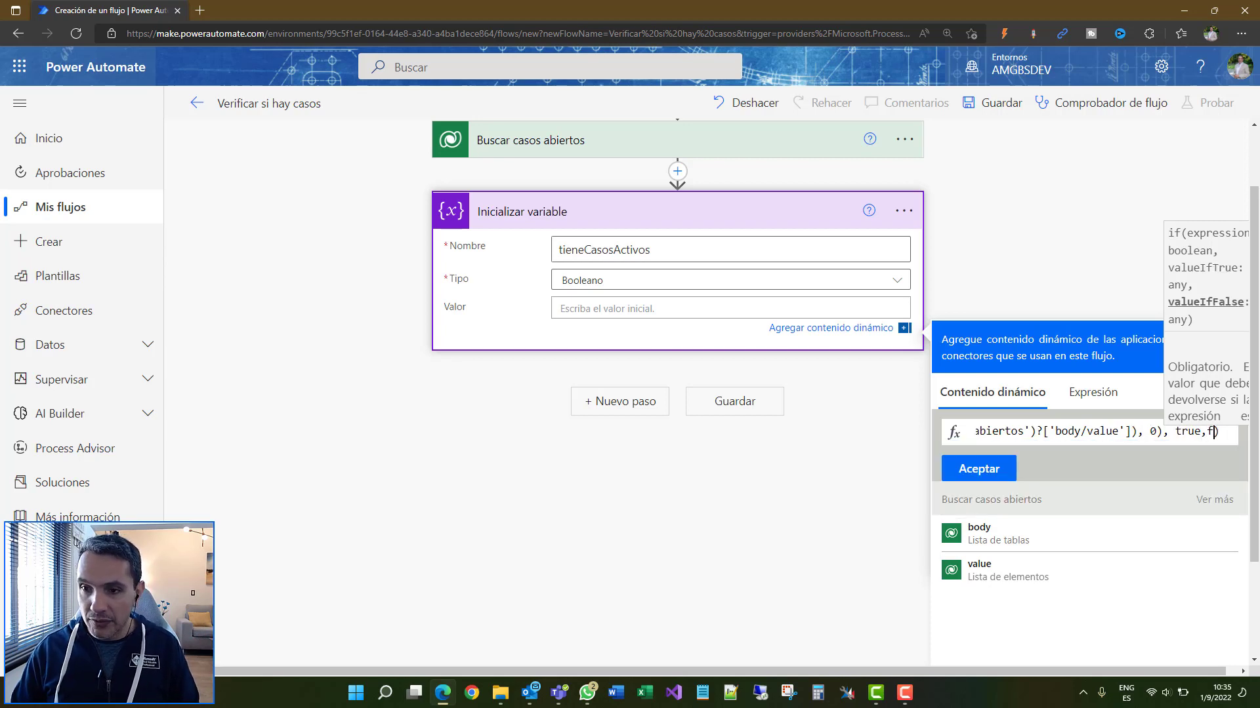
{"action": "type", "text": "lse"}
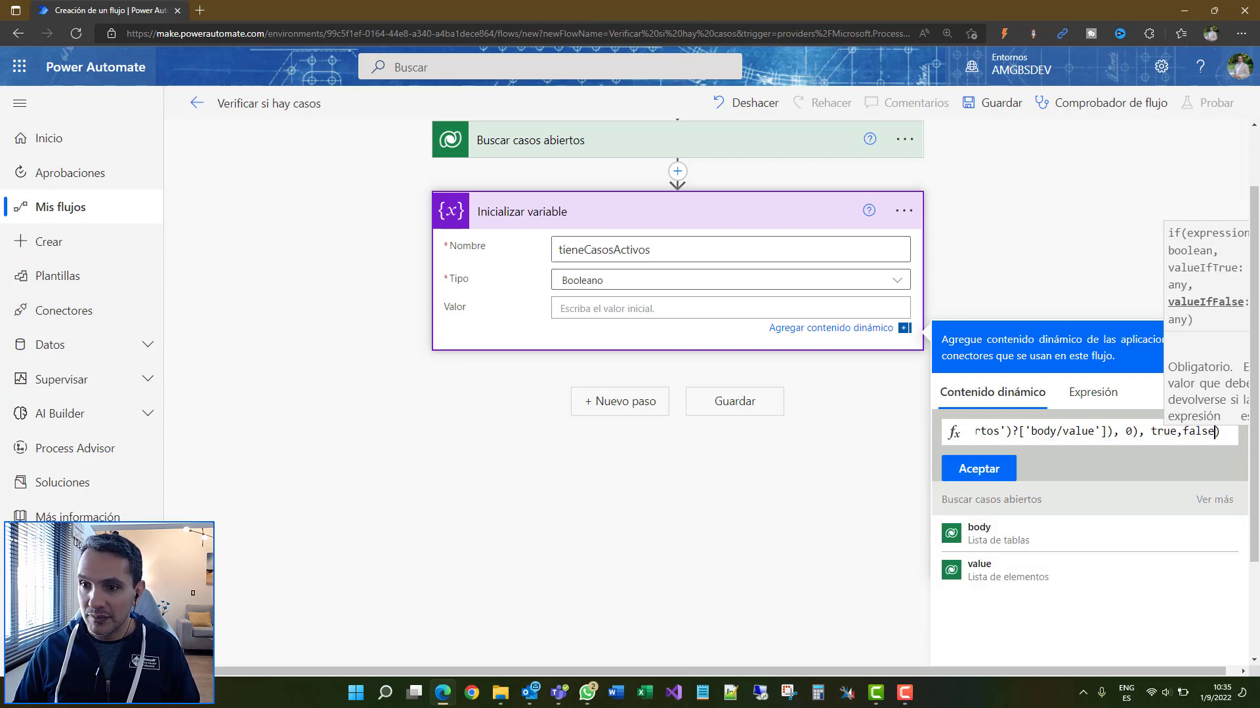
Copy the whole if() expression into an empty Notepad document
{"action": "key", "text": "Home"}
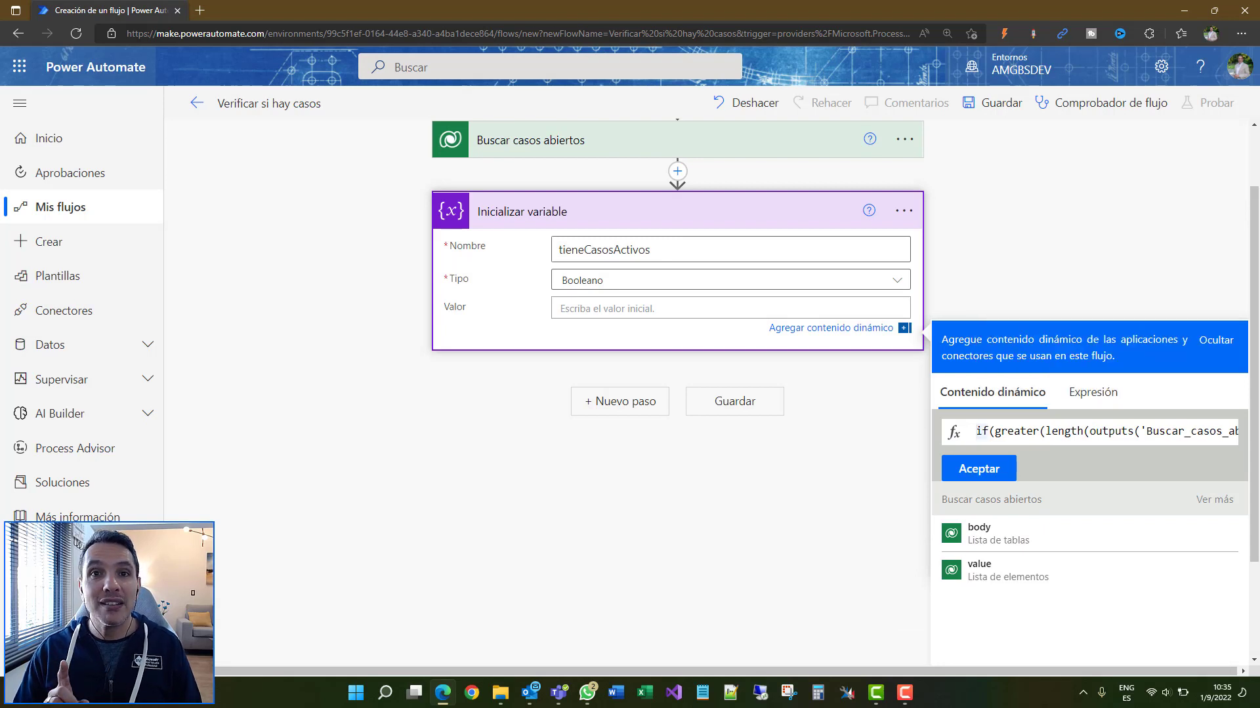
{"action": "key", "text": "shift+End"}
{"action": "key", "text": "ctrl+c"}
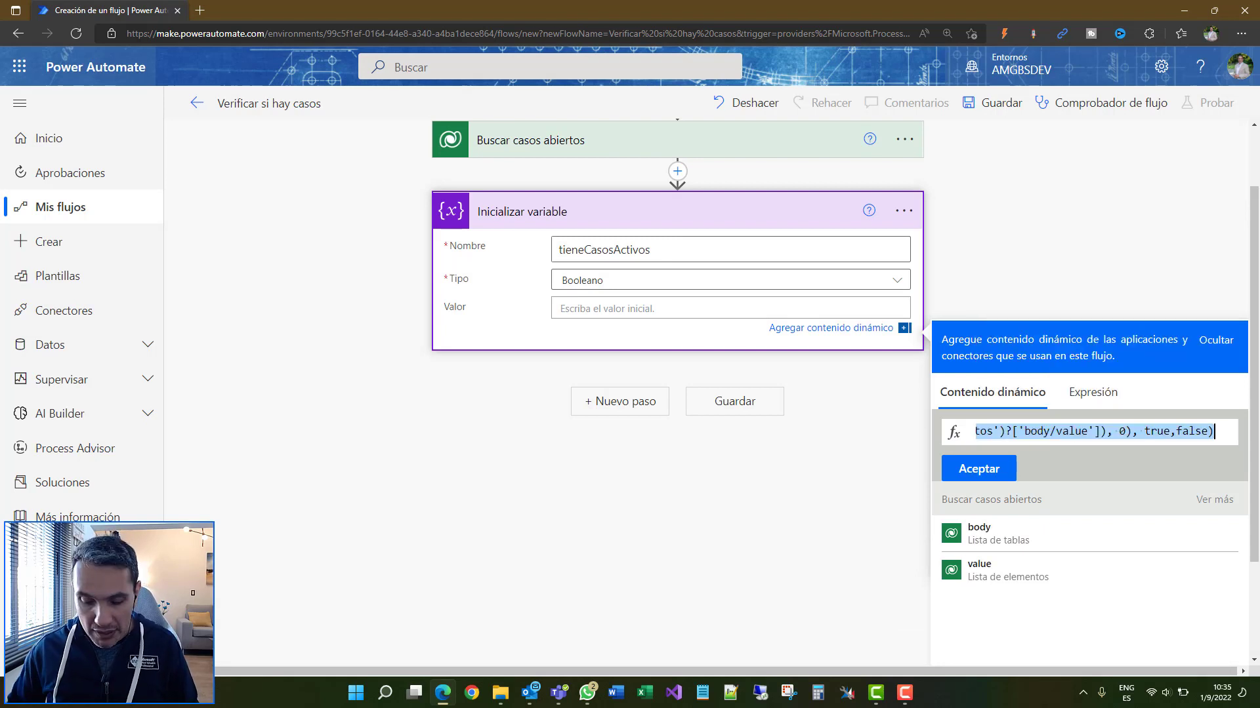
{"action": "left_click", "coordinate": [702, 693]}
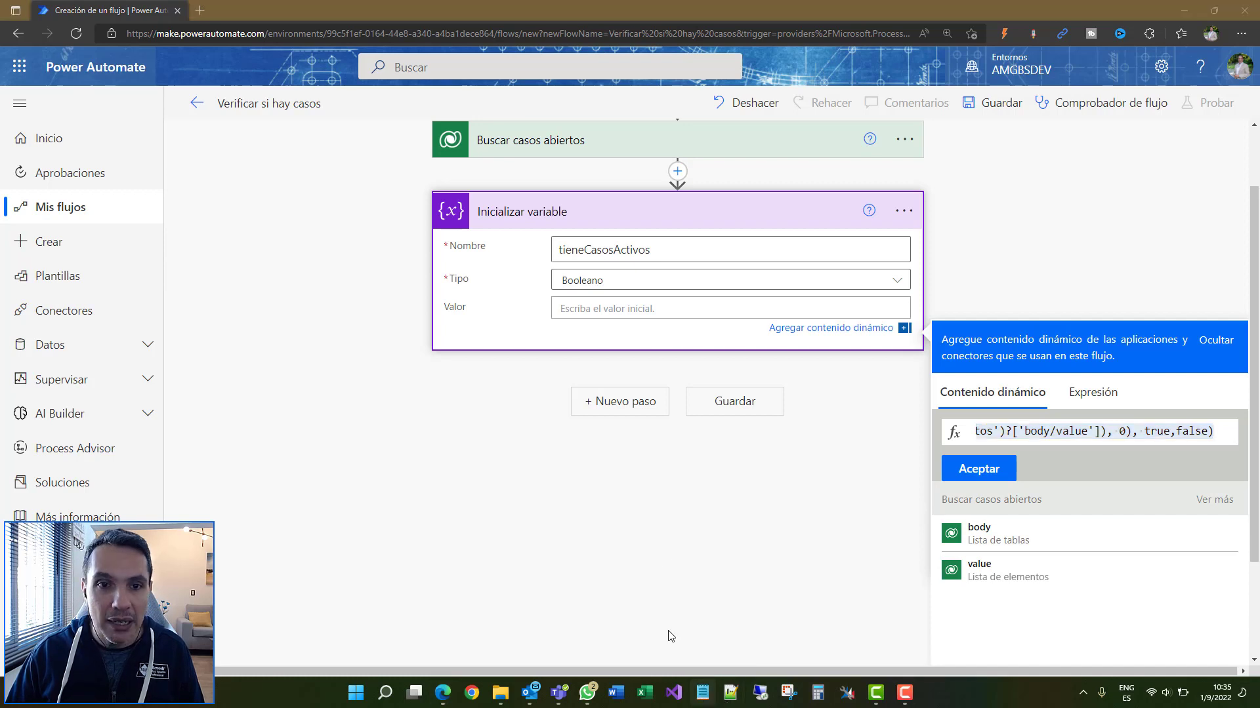
{"action": "left_click_drag", "start_coordinate": [418, 232], "coordinate": [725, 190]}
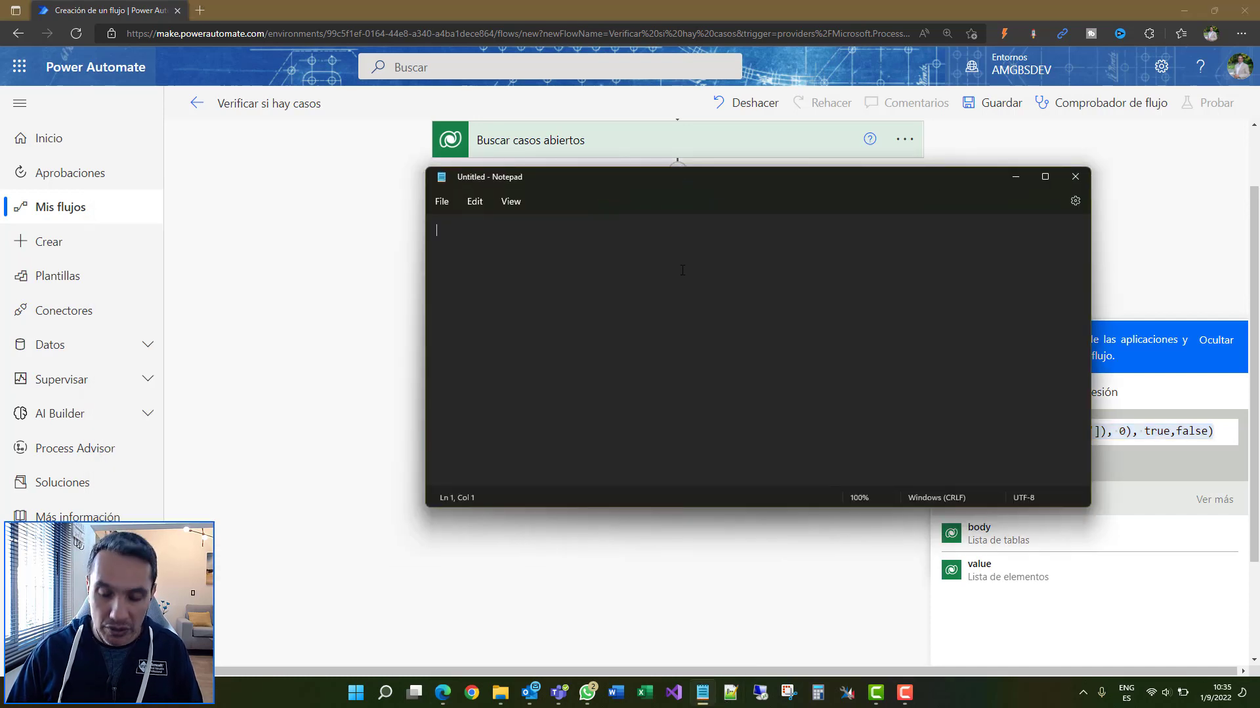
{"action": "key", "text": "ctrl+v"}
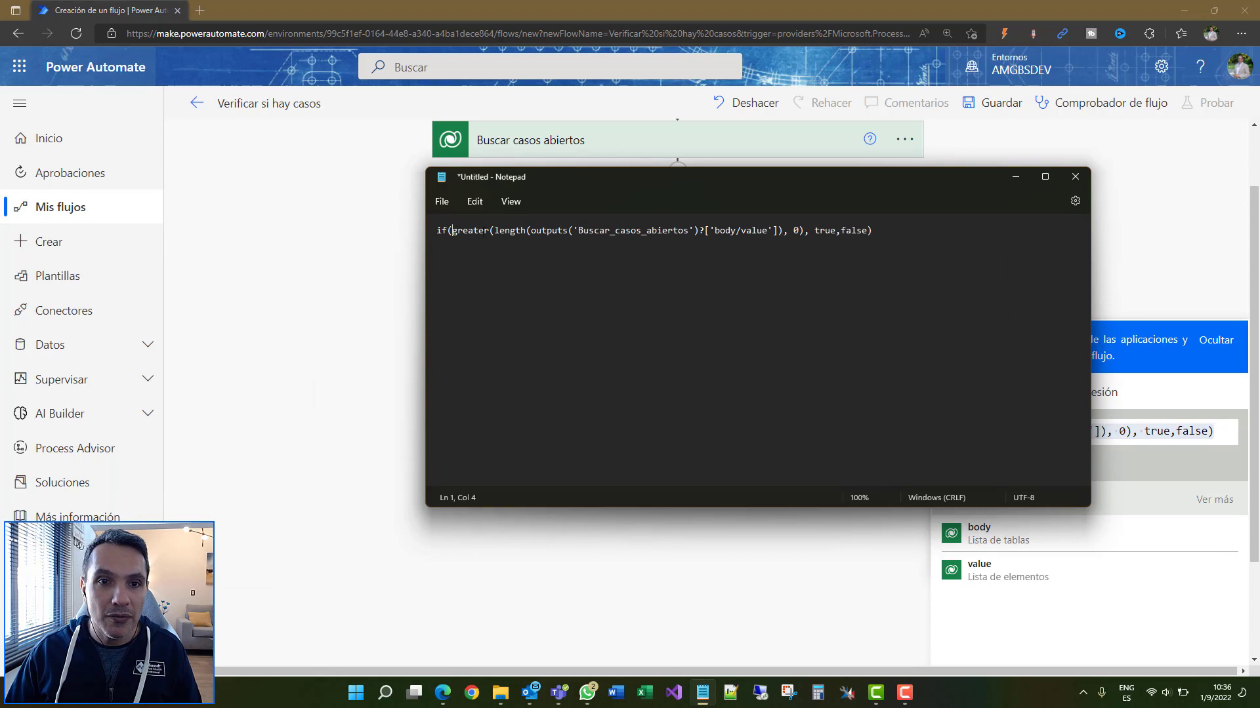
Enlarge the Notepad text and break the expression so greater( and length( each start on their own line
{"action": "left_click", "coordinate": [451, 231]}
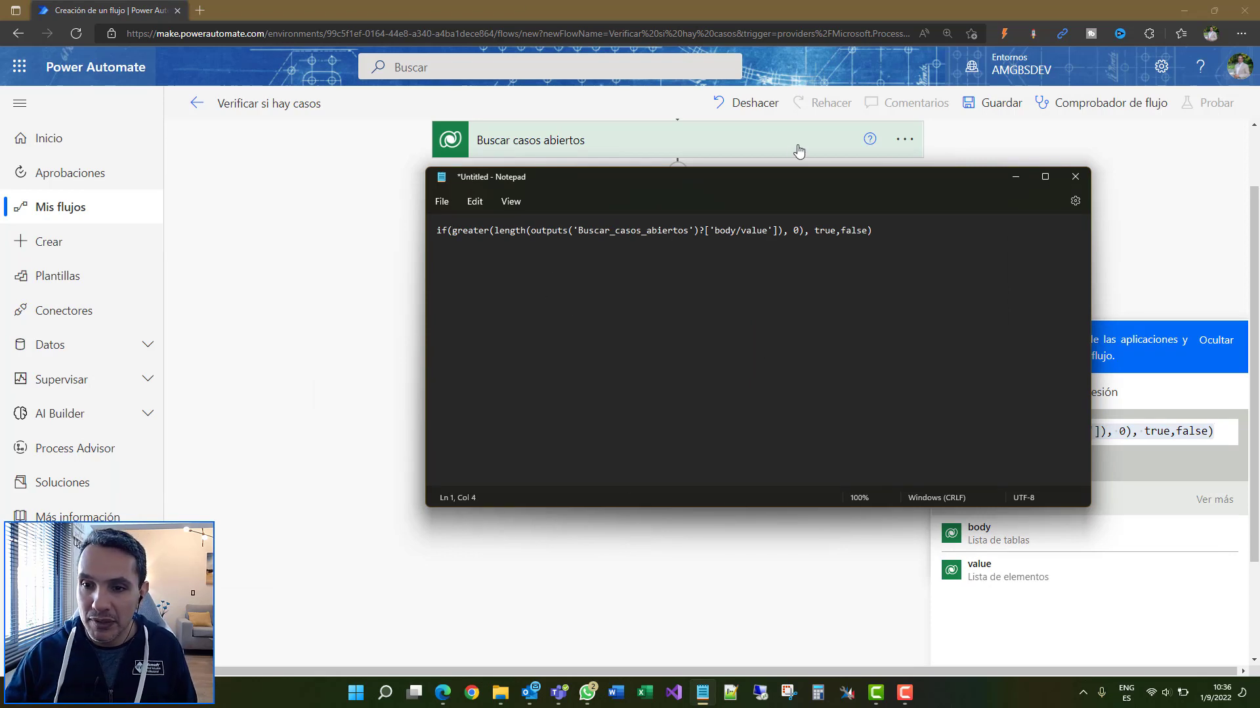
{"action": "scroll", "coordinate": [750, 386], "scroll_direction": "up", "scroll_amount": 7, "text": "ctrl"}
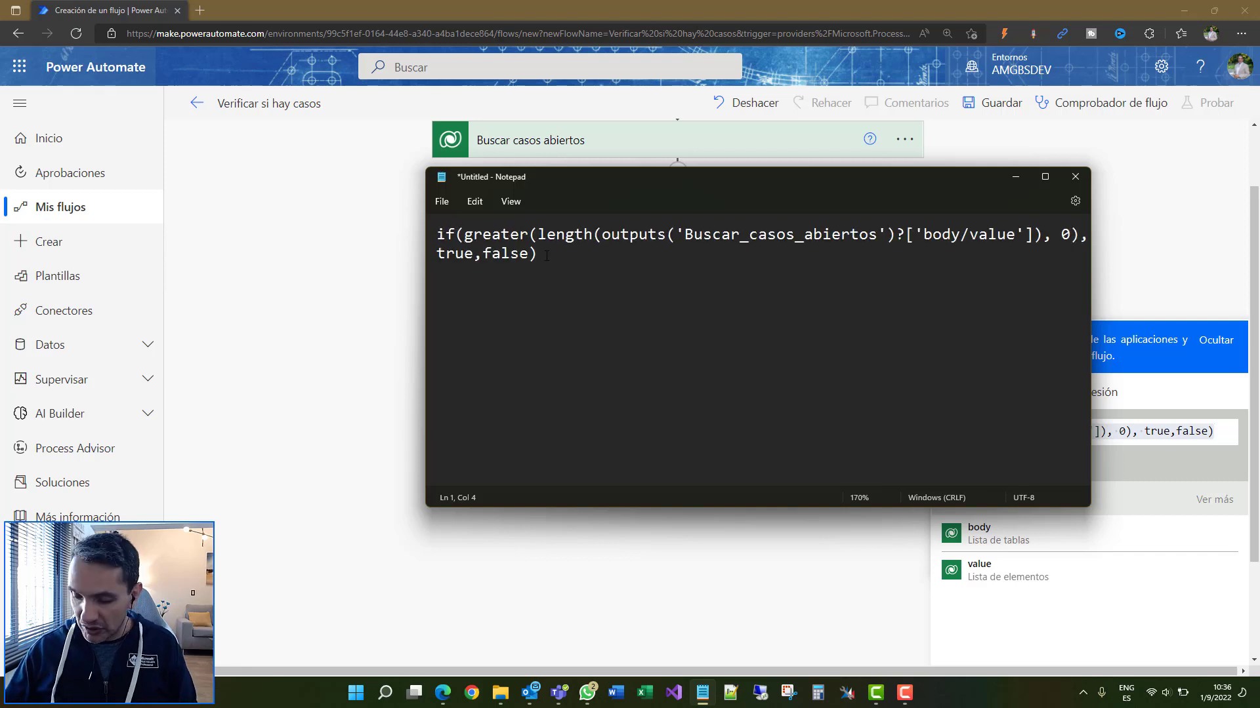
{"action": "key", "text": "Return"}
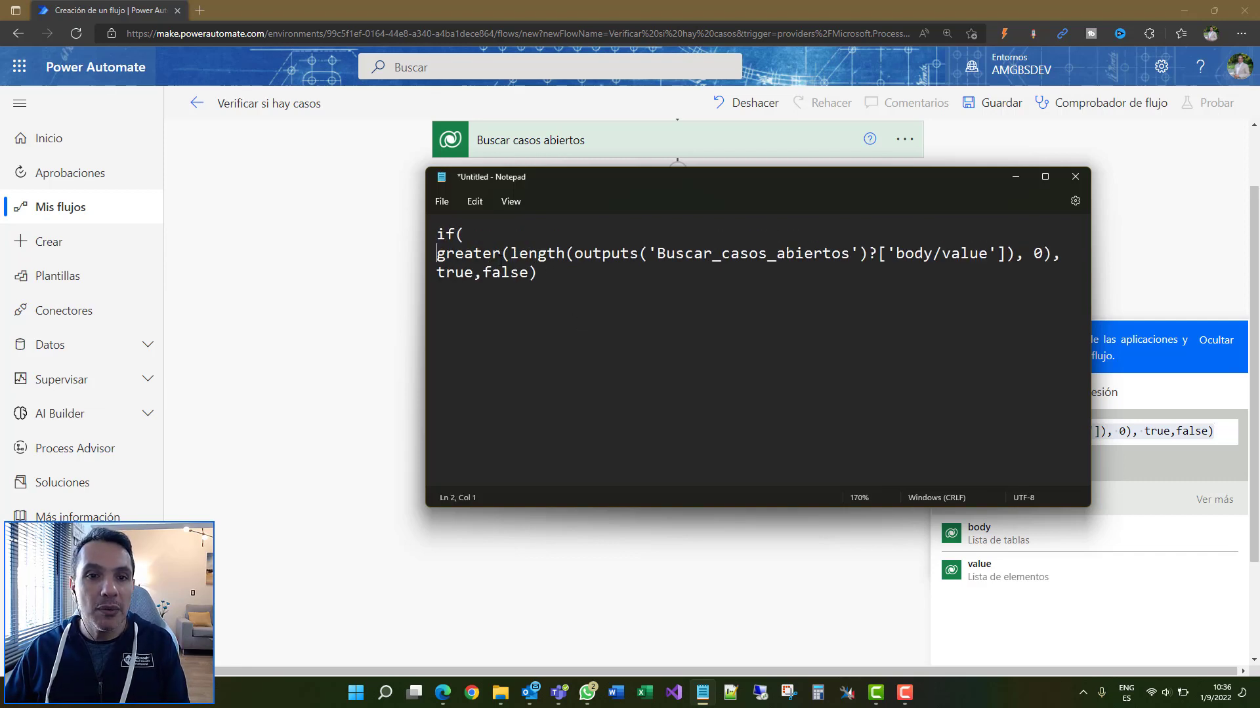
{"action": "left_click_drag", "start_coordinate": [445, 253], "coordinate": [494, 254]}
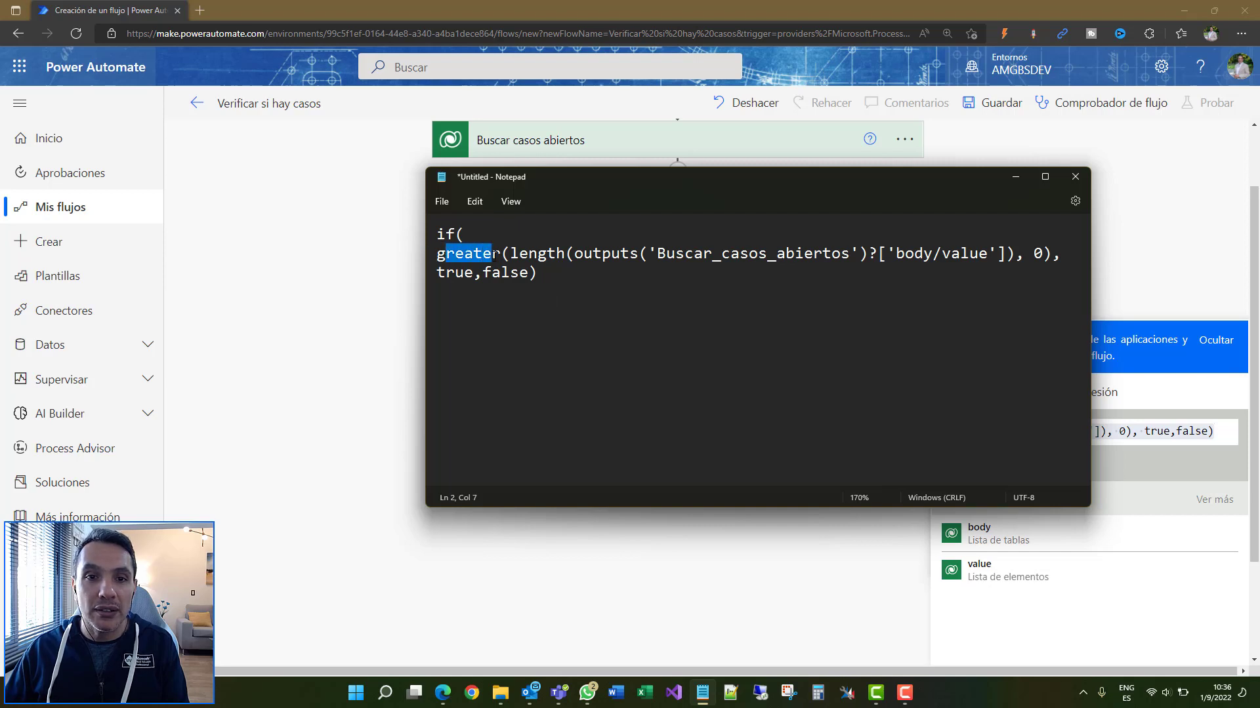
{"action": "left_click", "coordinate": [509, 254]}
{"action": "key", "text": "Return"}
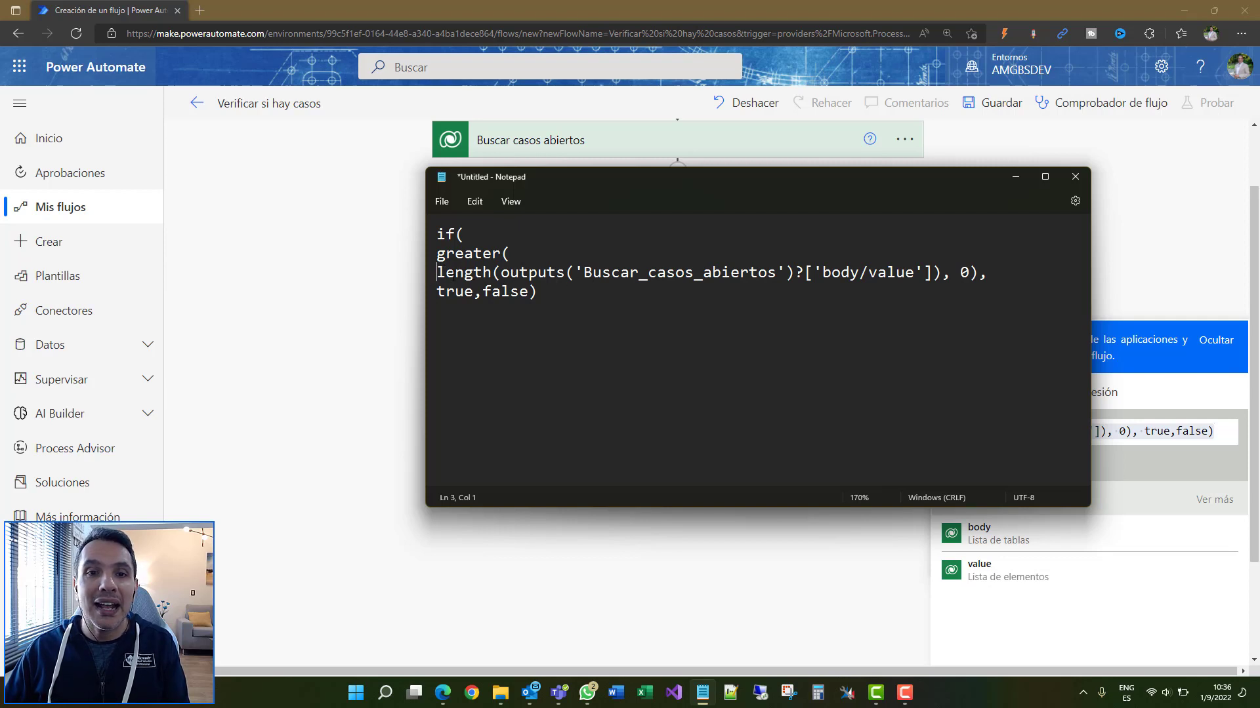
Put the comparison ", 0)", the ", true" argument and the ",false)" argument of the expression on separate lines
{"action": "left_click_drag", "start_coordinate": [501, 272], "coordinate": [933, 271]}
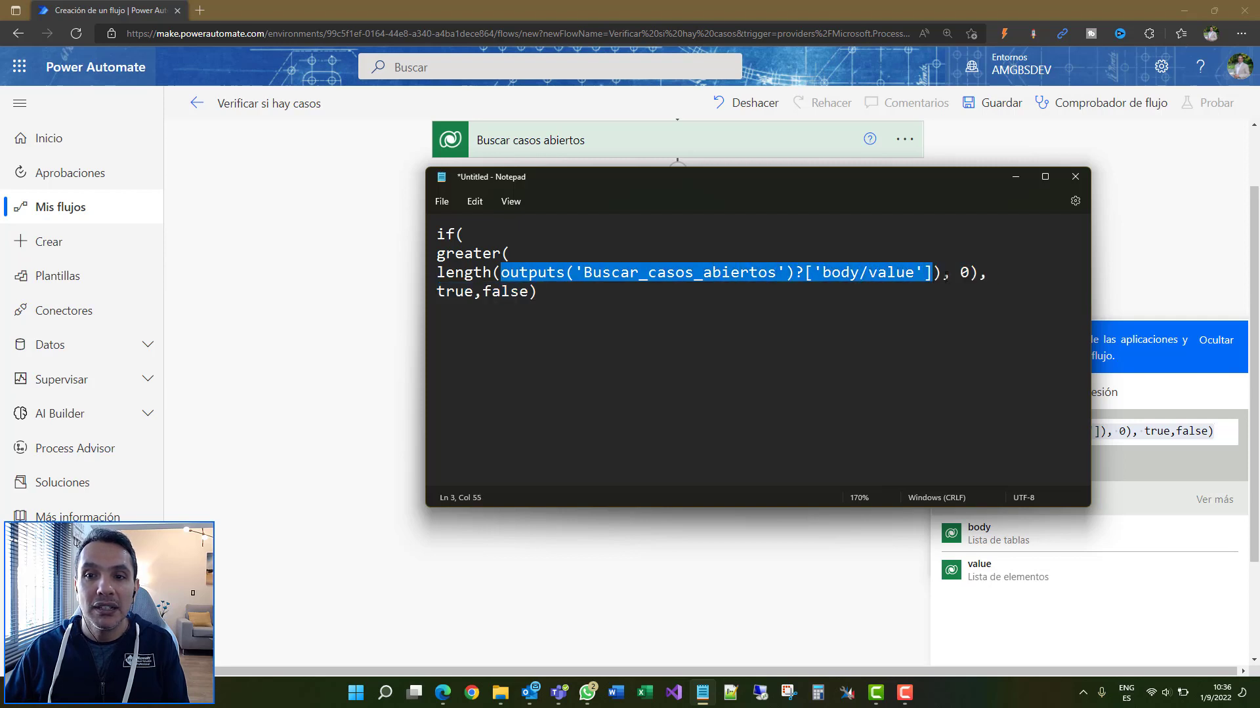
{"action": "left_click", "coordinate": [945, 276]}
{"action": "key", "text": "Return"}
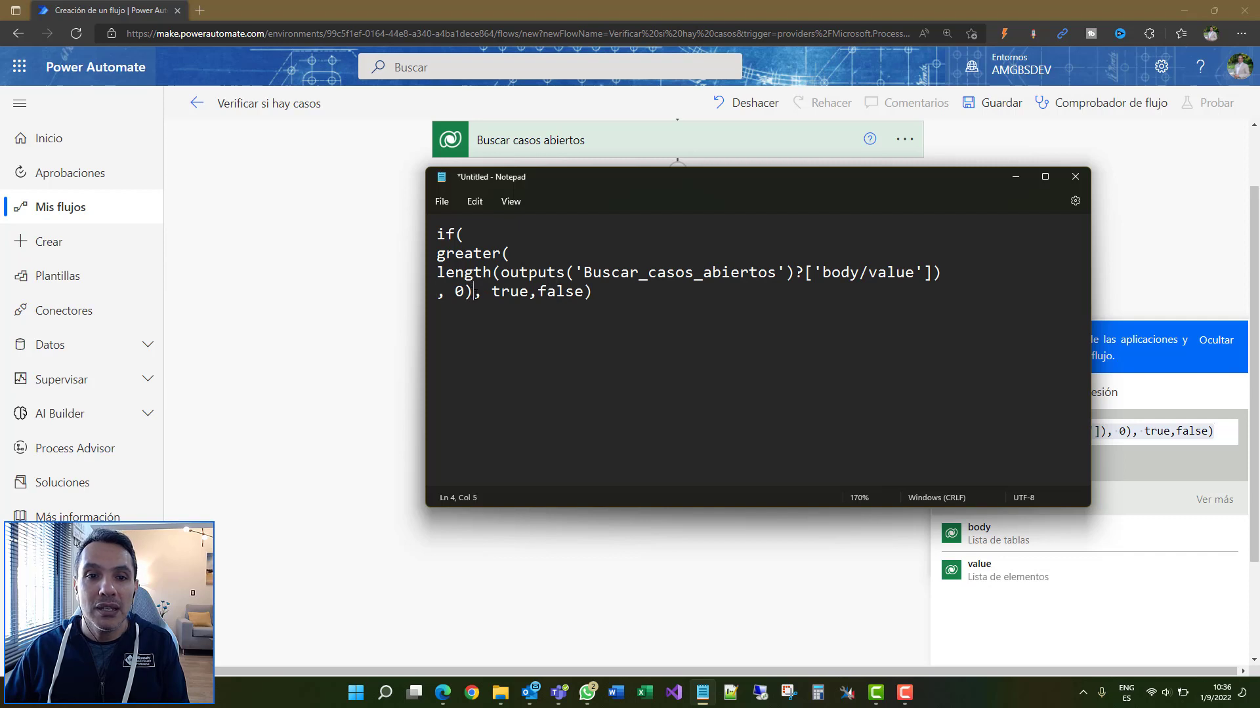
{"action": "key", "text": "Return"}
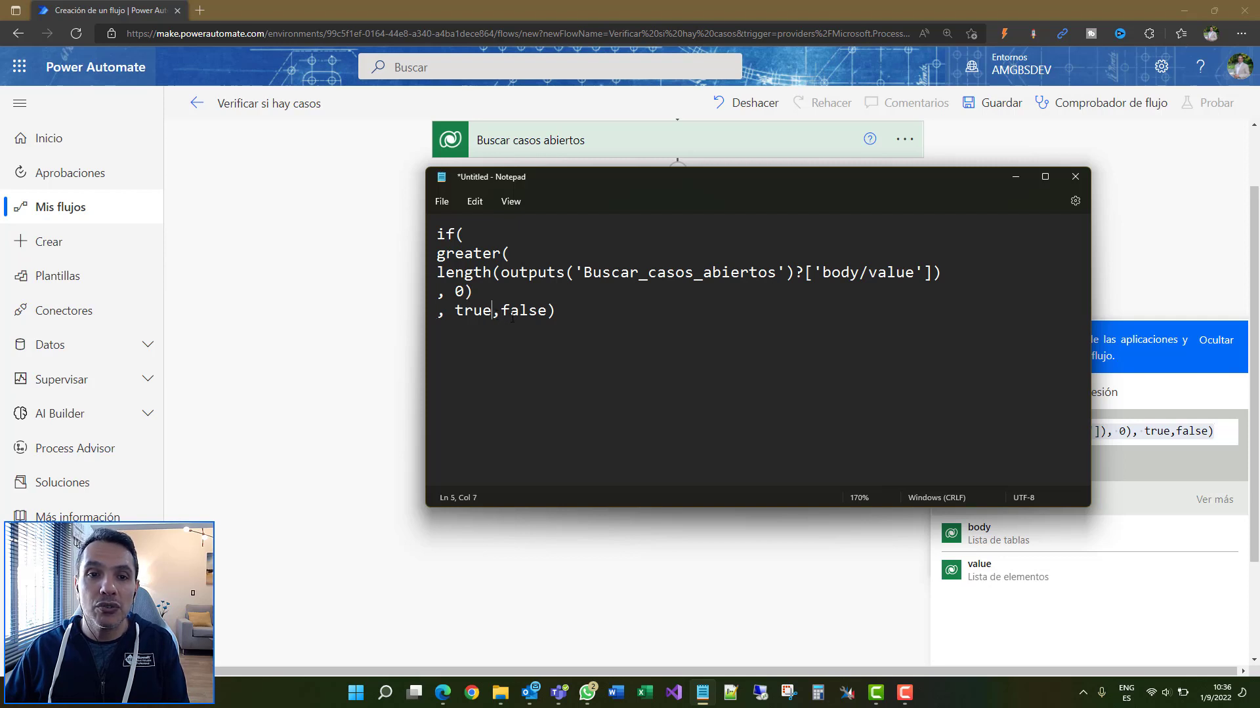
{"action": "key", "text": "Return"}
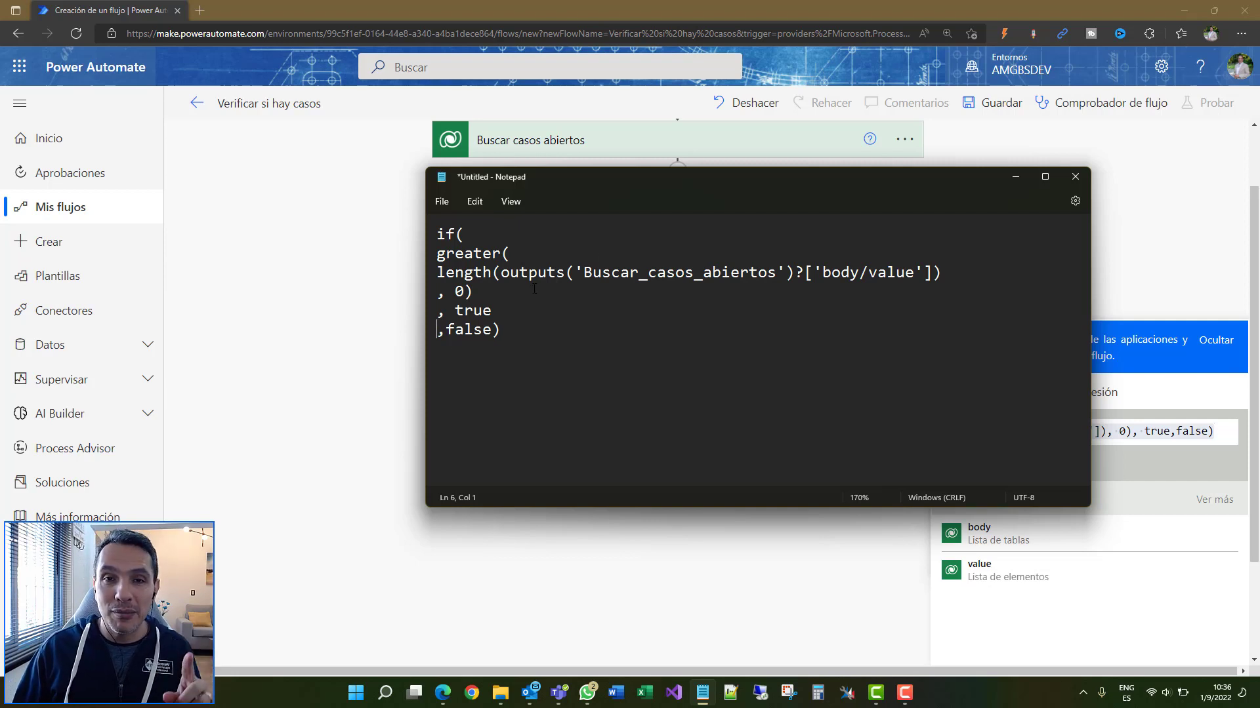
Switch back to Power Automate, accept the if() expression as the value of tieneCasosActivos and save the flow
{"action": "left_click", "coordinate": [1015, 177]}
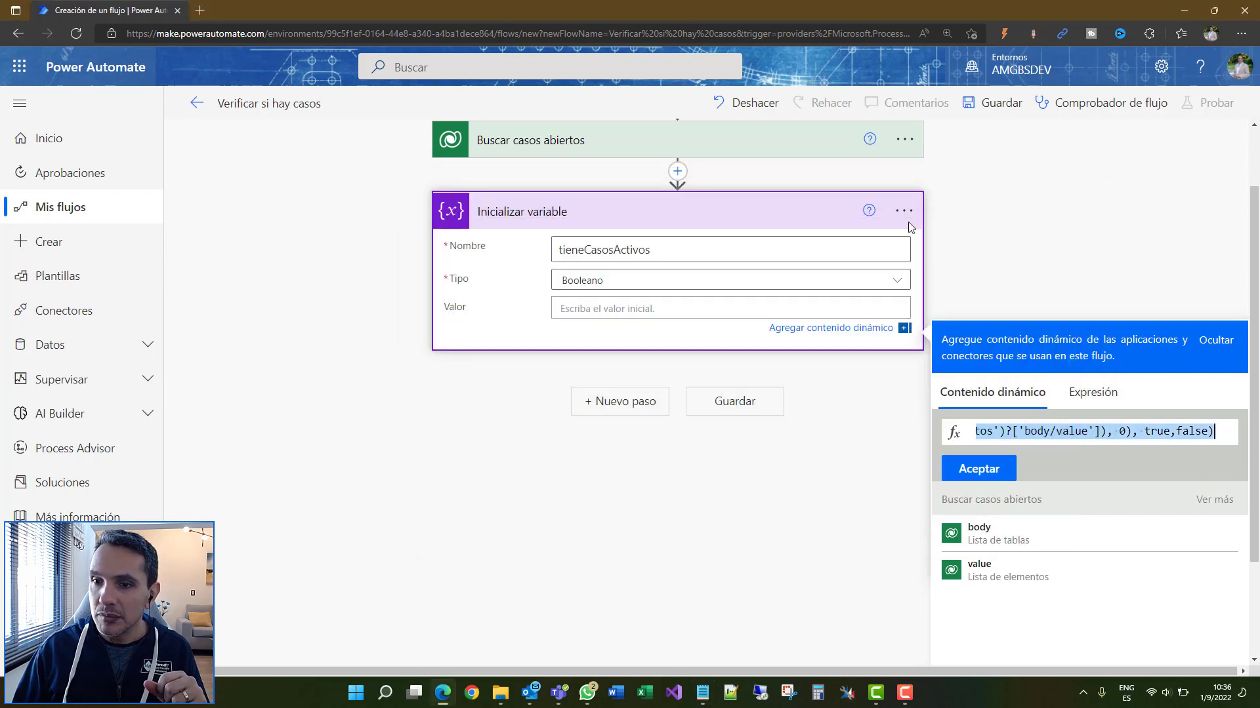
{"action": "left_click", "coordinate": [997, 470]}
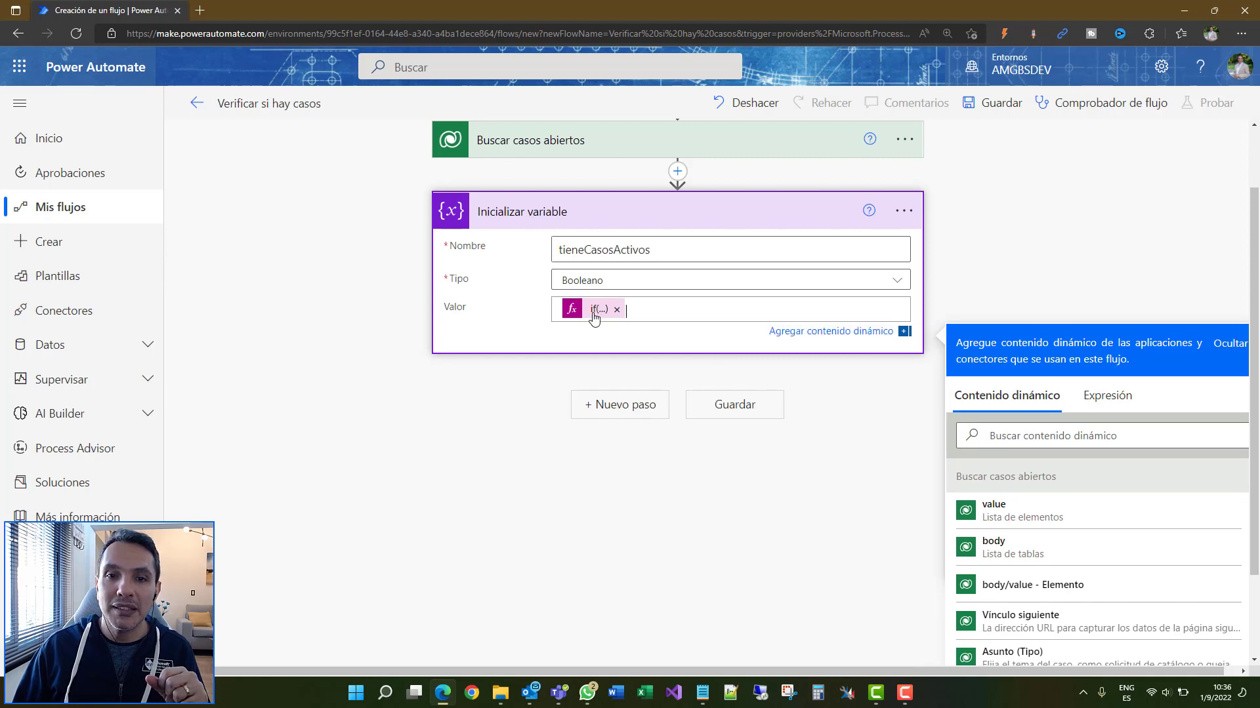
{"action": "left_click", "coordinate": [987, 109]}
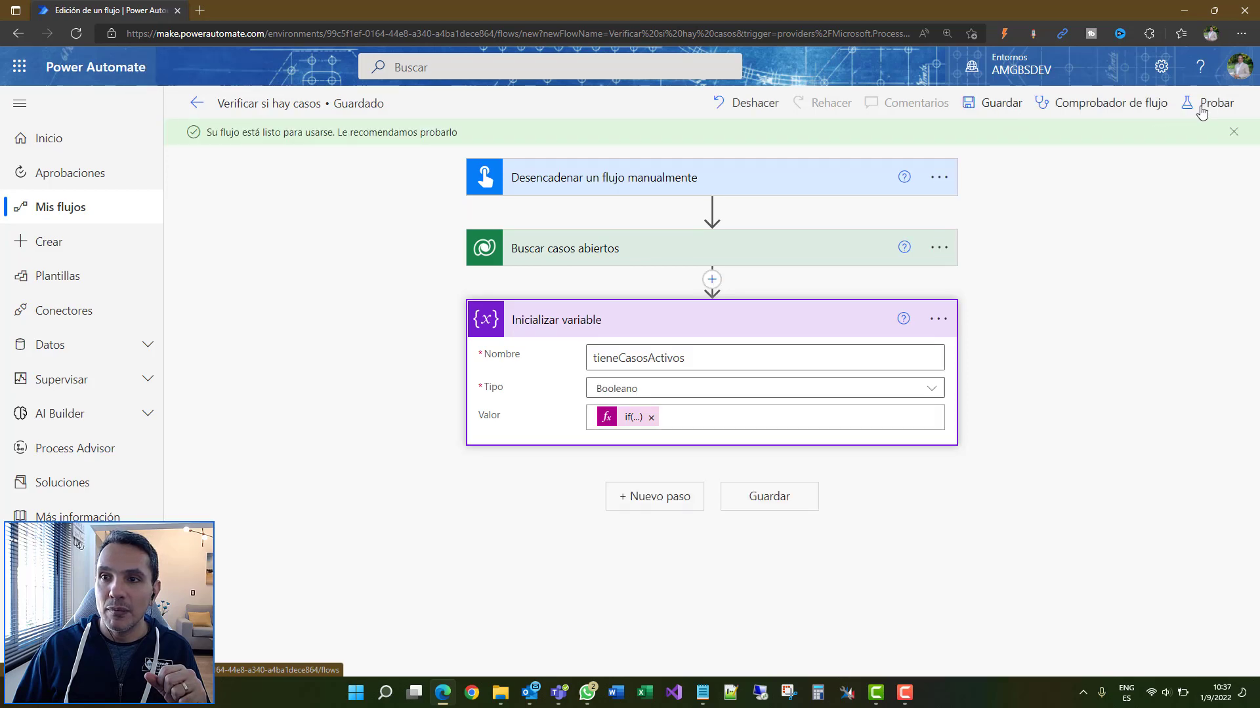
Run a manual test of the "Verificar si hay casos" flow and open its run details
{"action": "left_click", "coordinate": [1211, 110]}
{"action": "left_click", "coordinate": [1074, 143]}
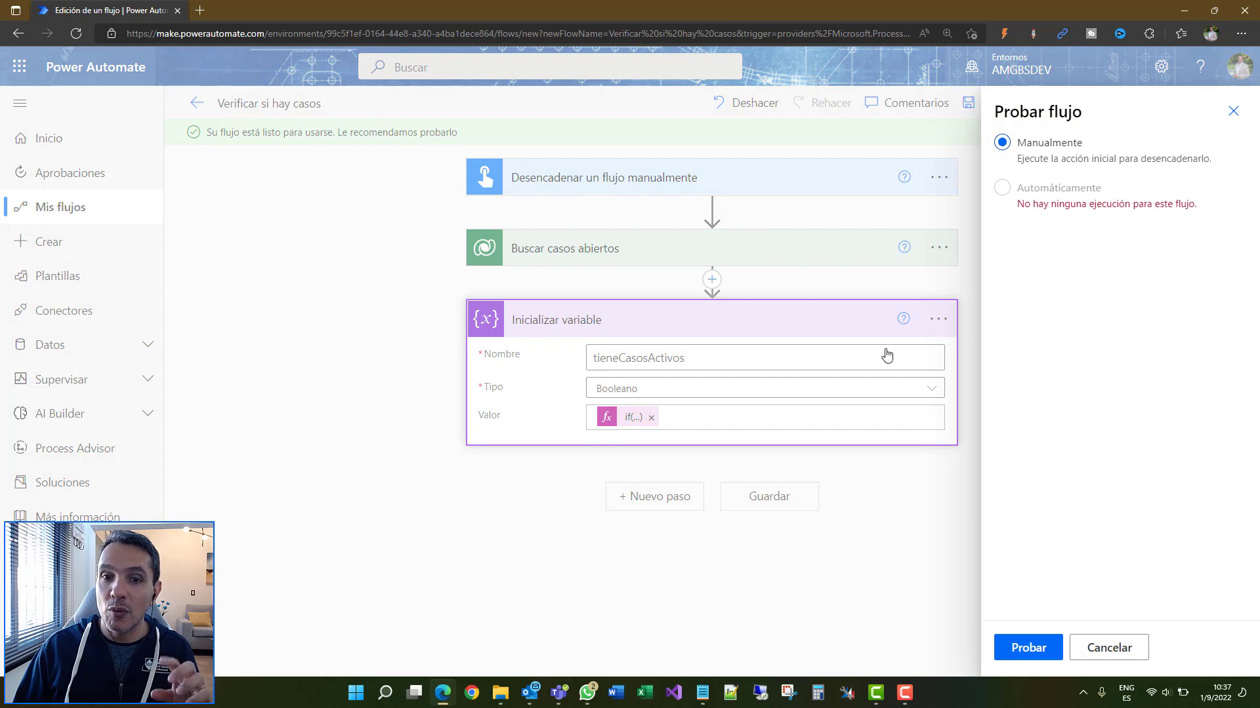
{"action": "left_click", "coordinate": [1028, 649]}
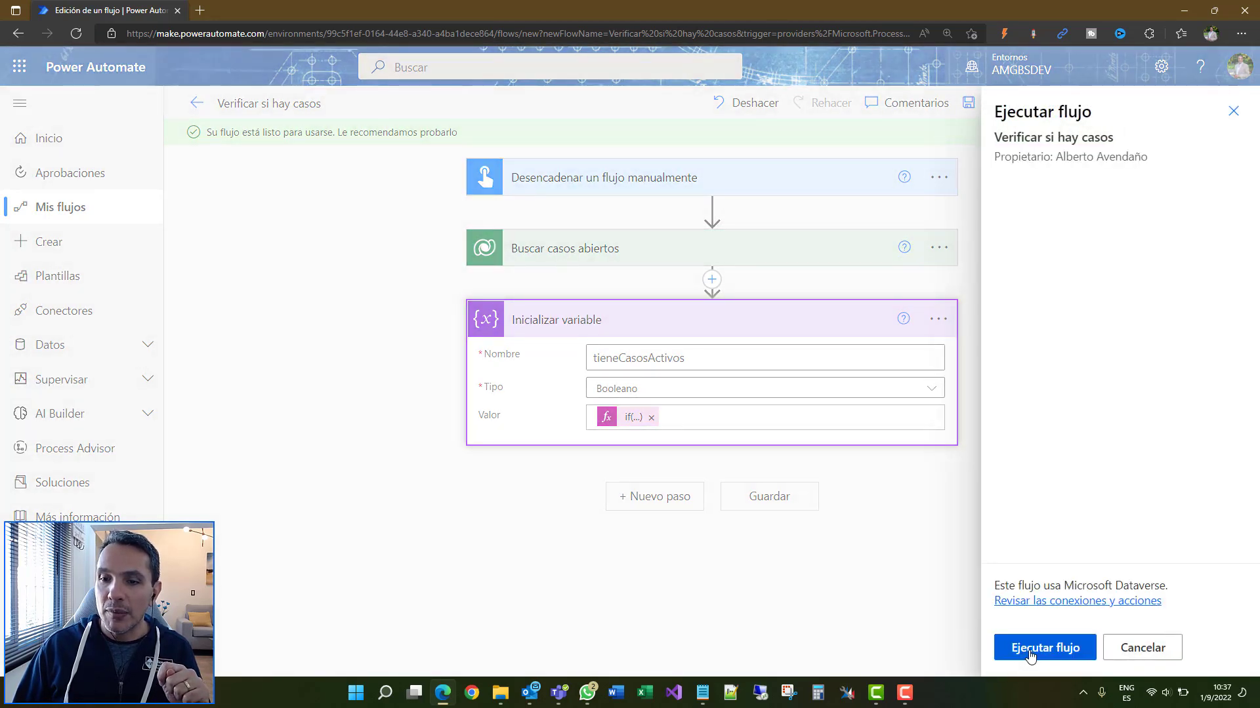
{"action": "left_click", "coordinate": [1030, 651]}
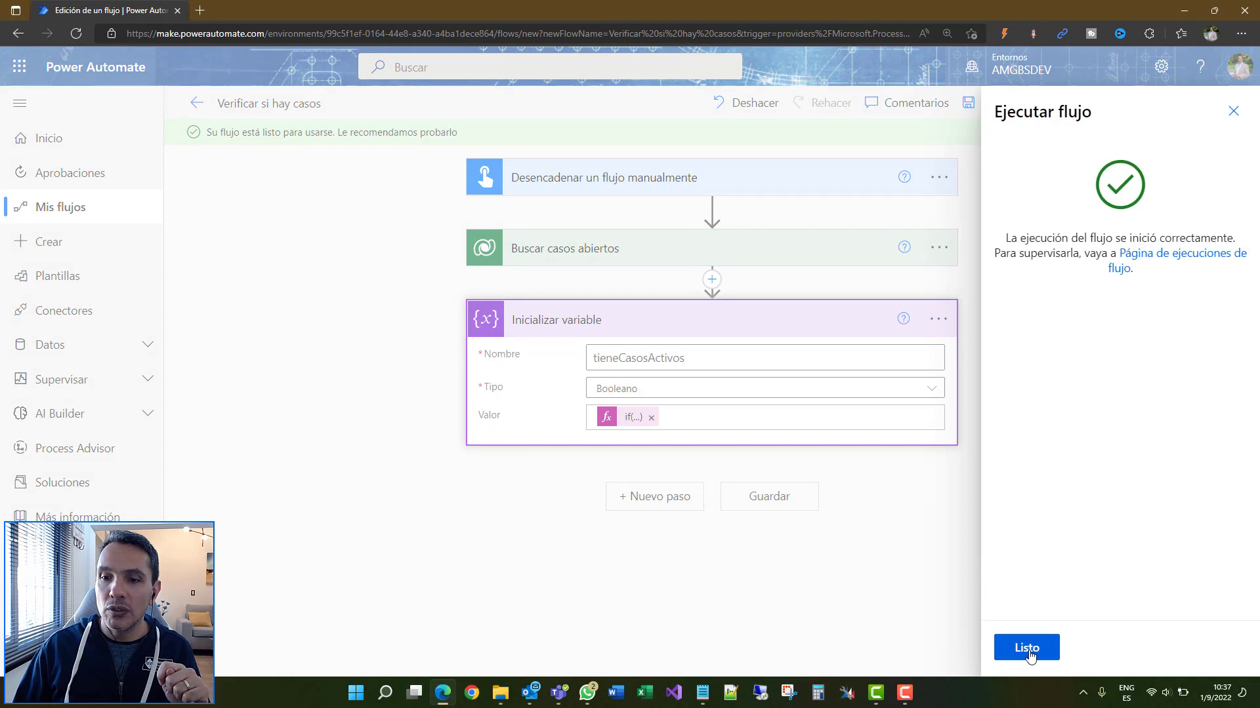
{"action": "left_click", "coordinate": [1028, 649]}
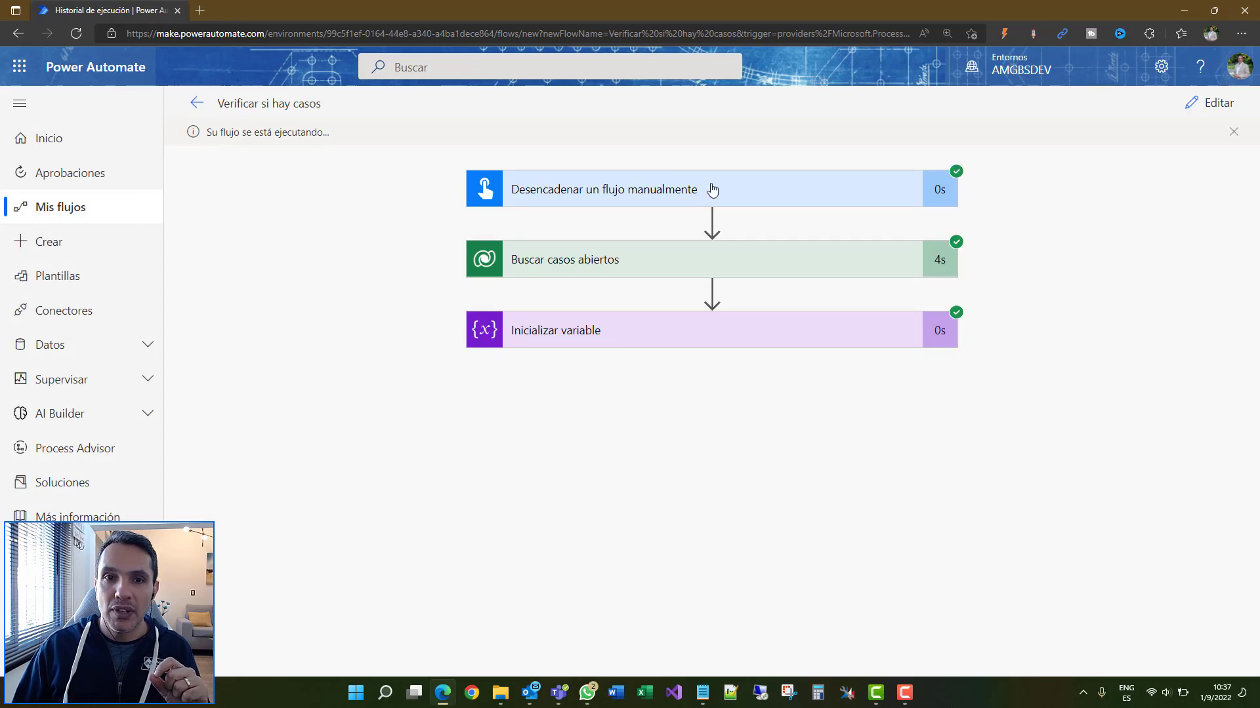
Examine the raw outputs of "Buscar casos abiertos" in the run and close them
{"action": "left_click", "coordinate": [658, 270]}
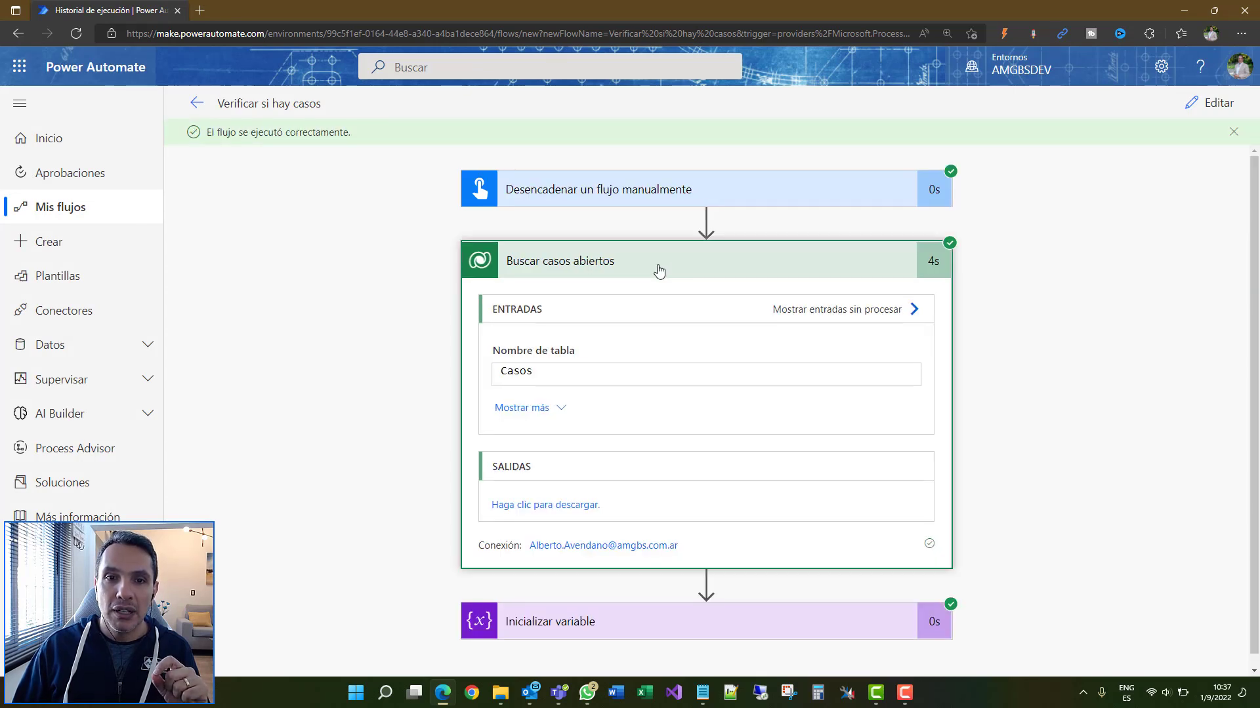
{"action": "scroll", "coordinate": [635, 348], "scroll_direction": "down", "scroll_amount": 1}
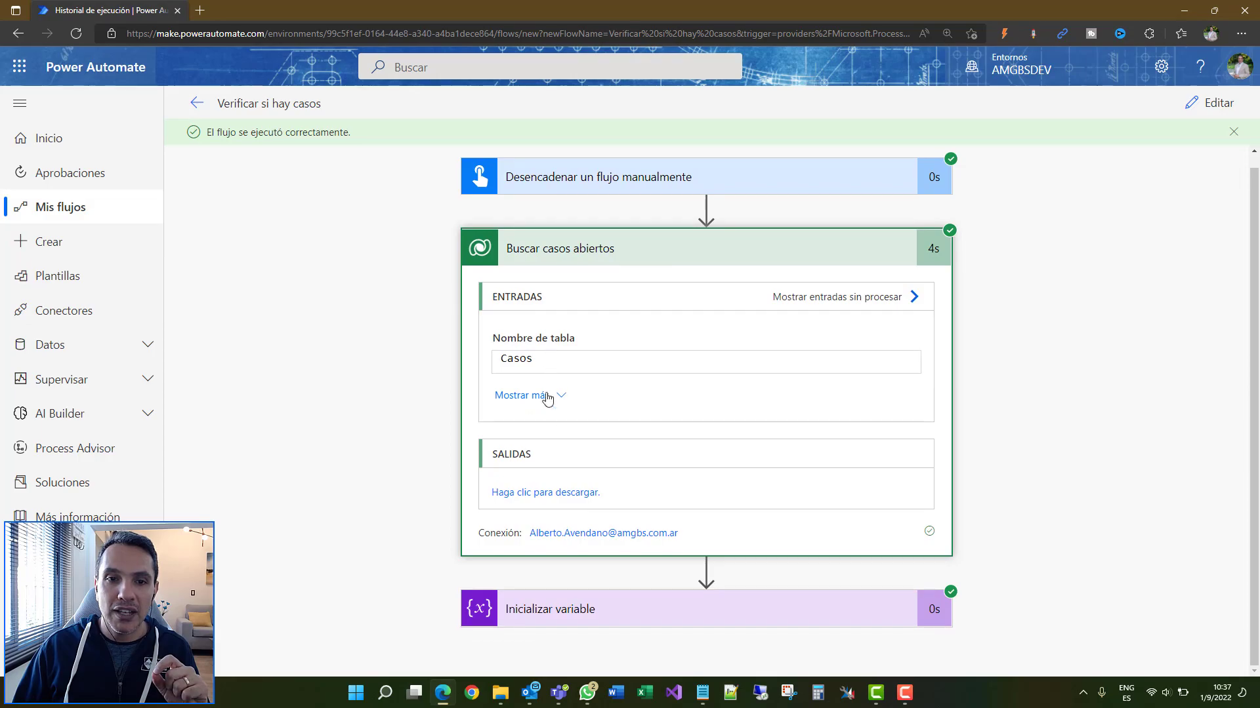
{"action": "left_click", "coordinate": [558, 500]}
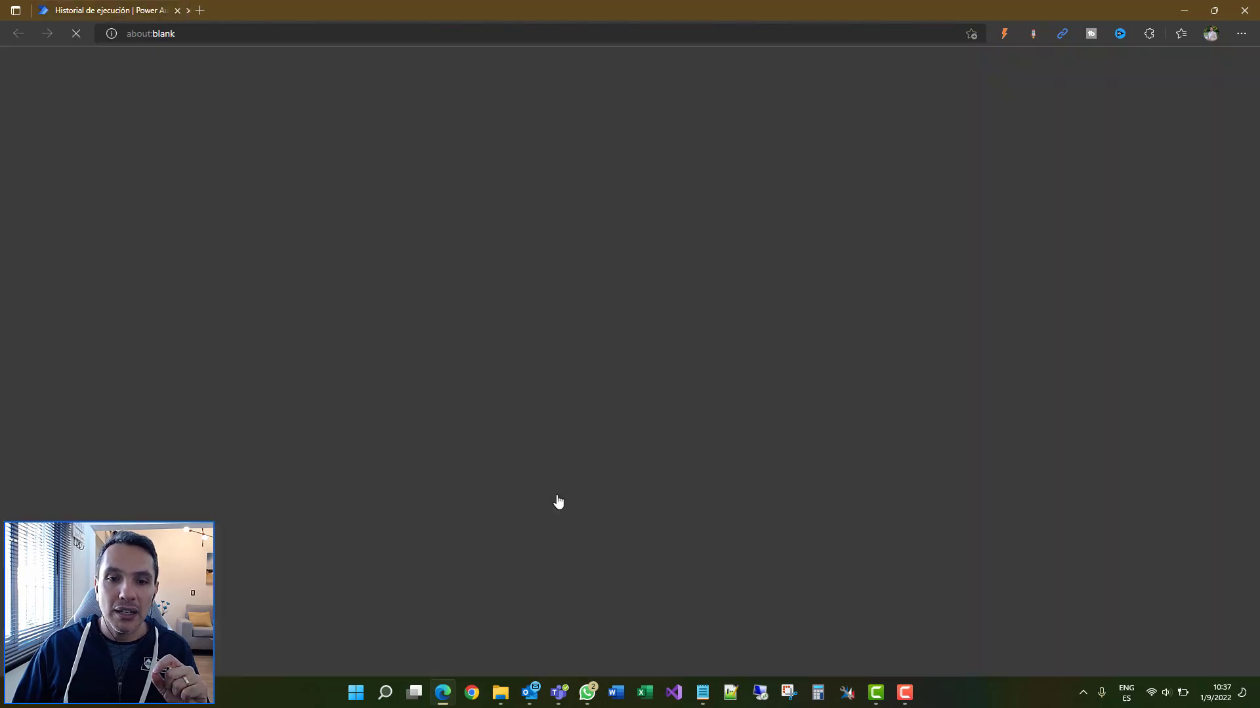
{"action": "scroll", "coordinate": [557, 502], "scroll_direction": "down", "scroll_amount": 10}
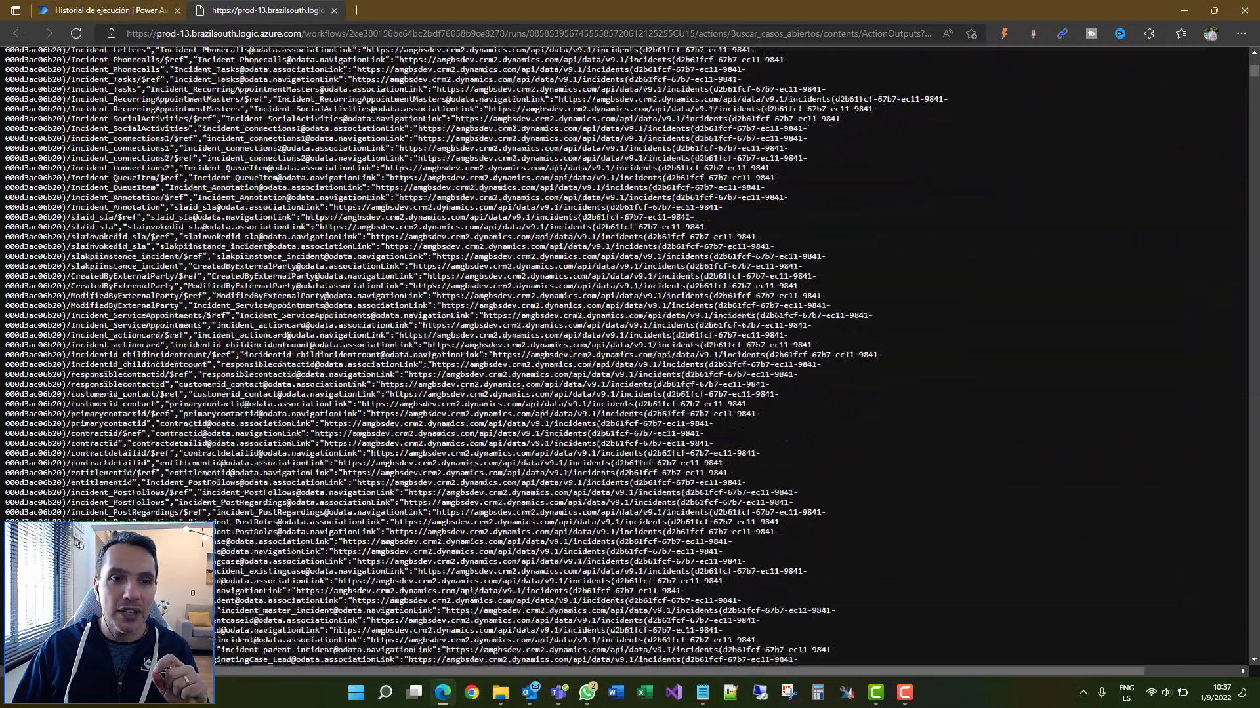
{"action": "scroll", "coordinate": [557, 502], "scroll_direction": "down", "scroll_amount": 5}
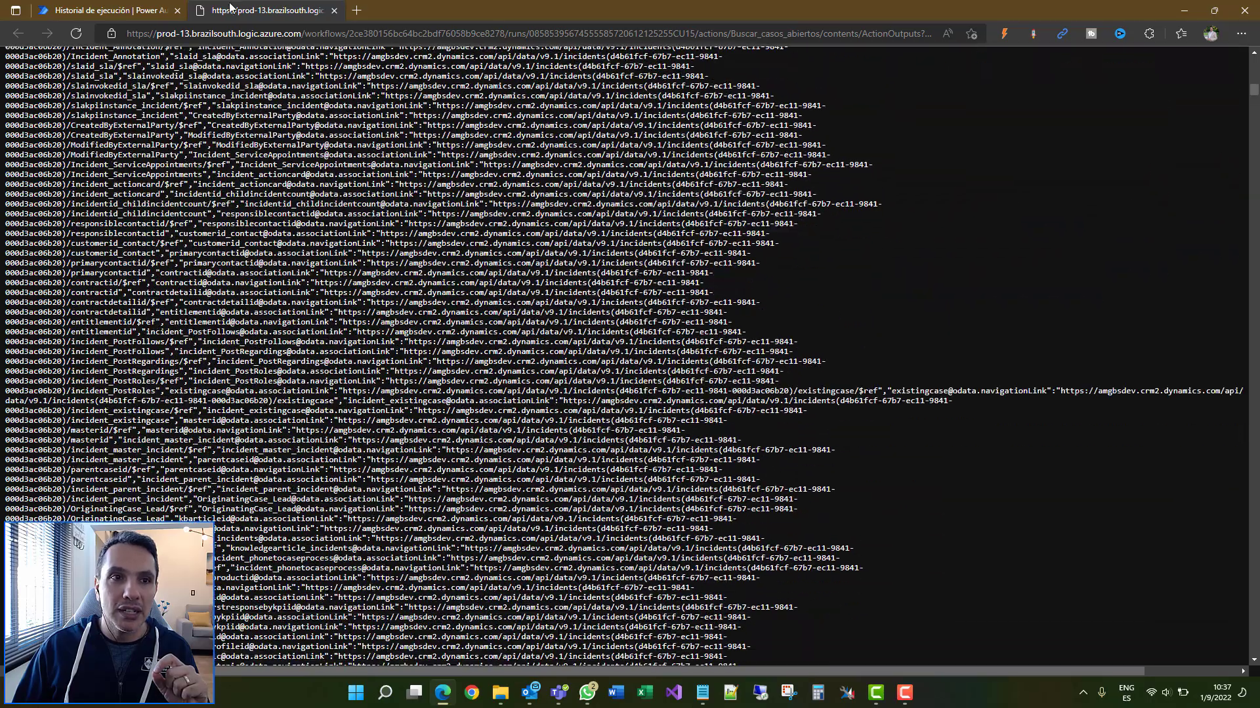
{"action": "middle_click", "coordinate": [230, 8]}
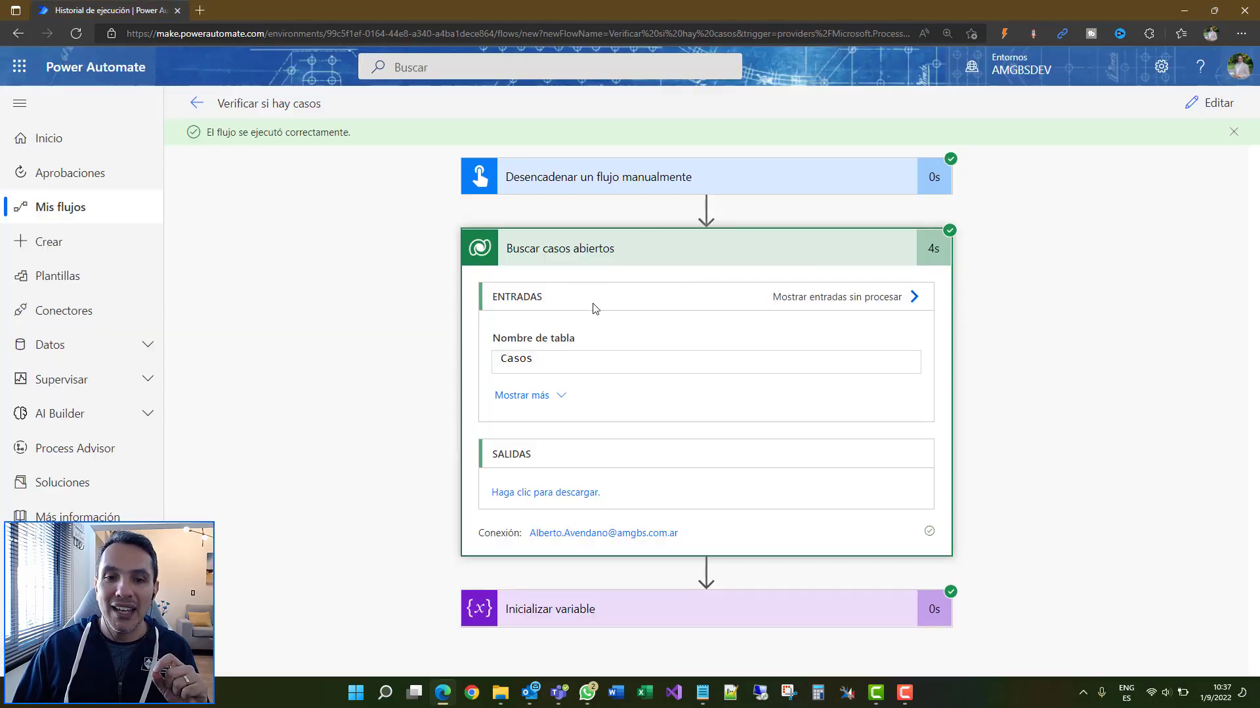
Check the value assigned to tieneCasosActivos in the "Inicializar variable" action of the run
{"action": "left_click", "coordinate": [663, 604]}
{"action": "scroll", "coordinate": [737, 368], "scroll_direction": "down", "scroll_amount": 4}
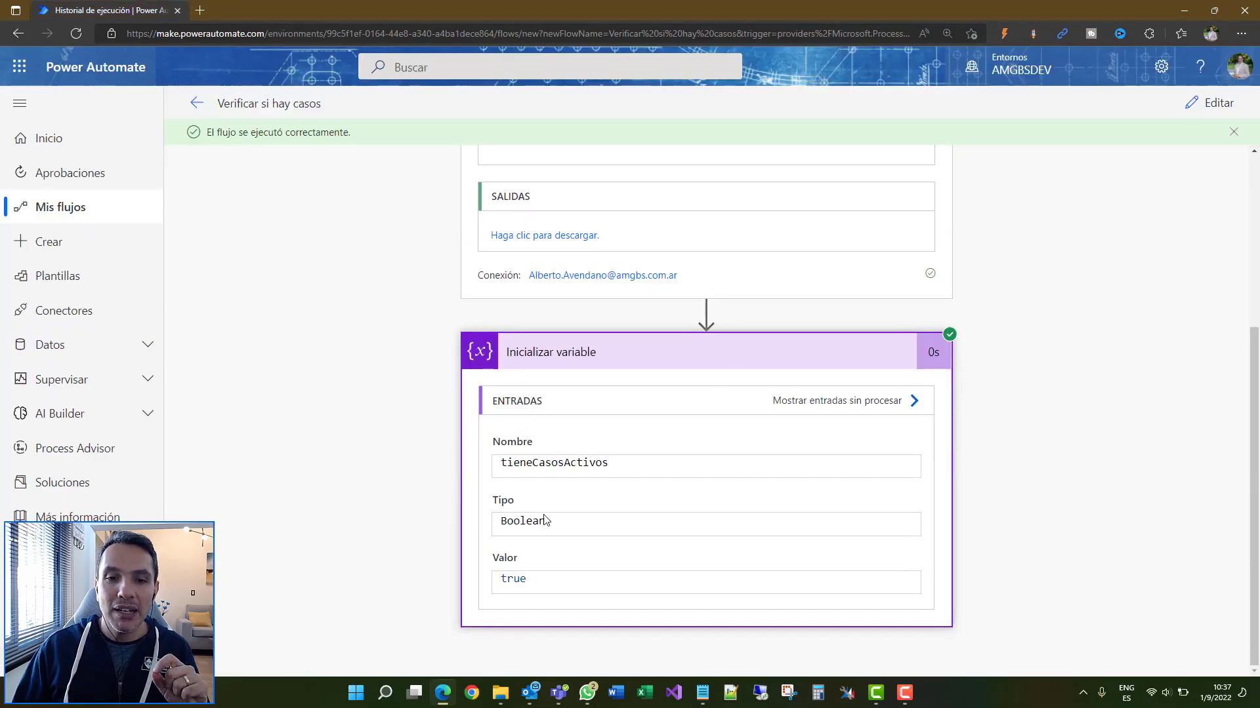
{"action": "left_click_drag", "start_coordinate": [528, 580], "coordinate": [489, 585]}
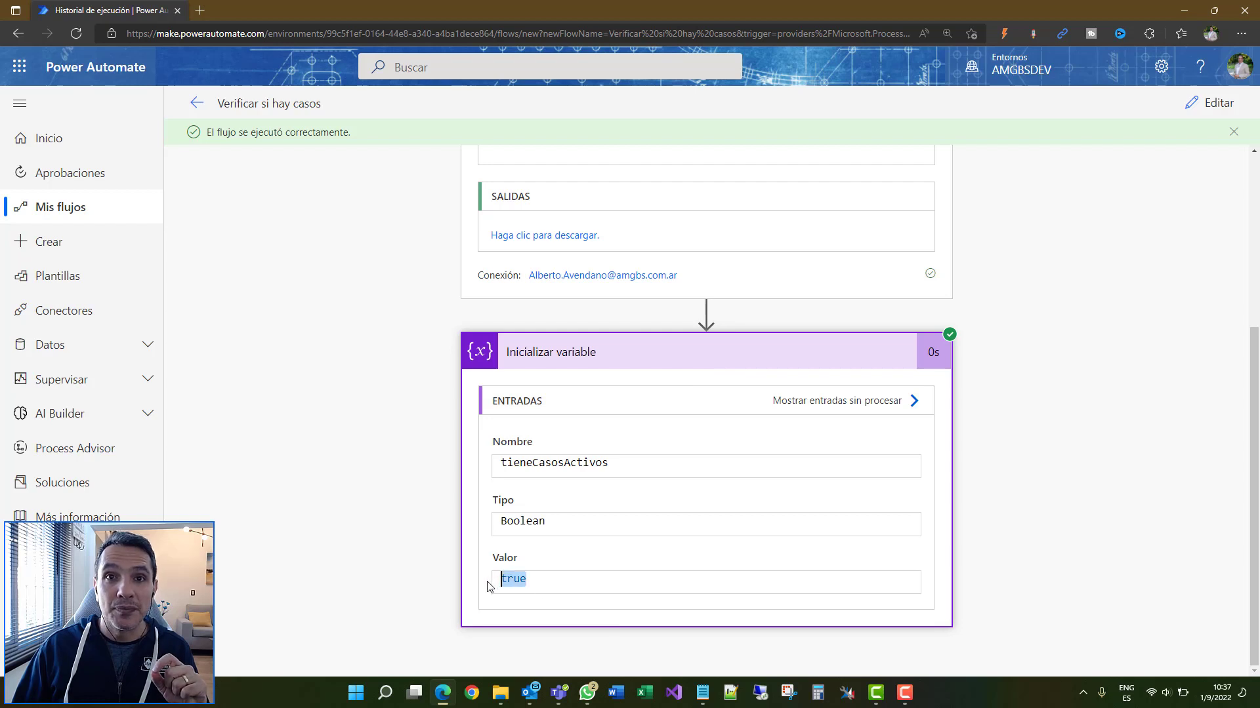
{"action": "scroll", "coordinate": [628, 355], "scroll_direction": "up", "scroll_amount": 4}
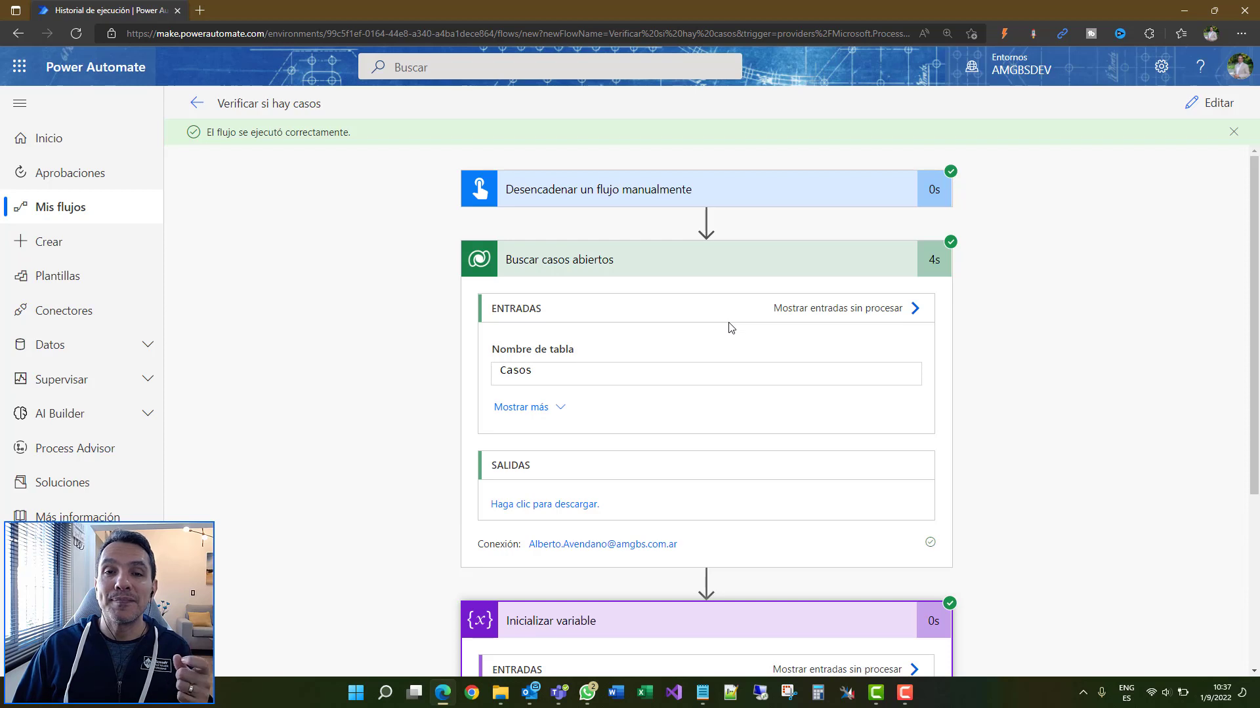
{"action": "scroll", "coordinate": [737, 328], "scroll_direction": "down", "scroll_amount": 4}
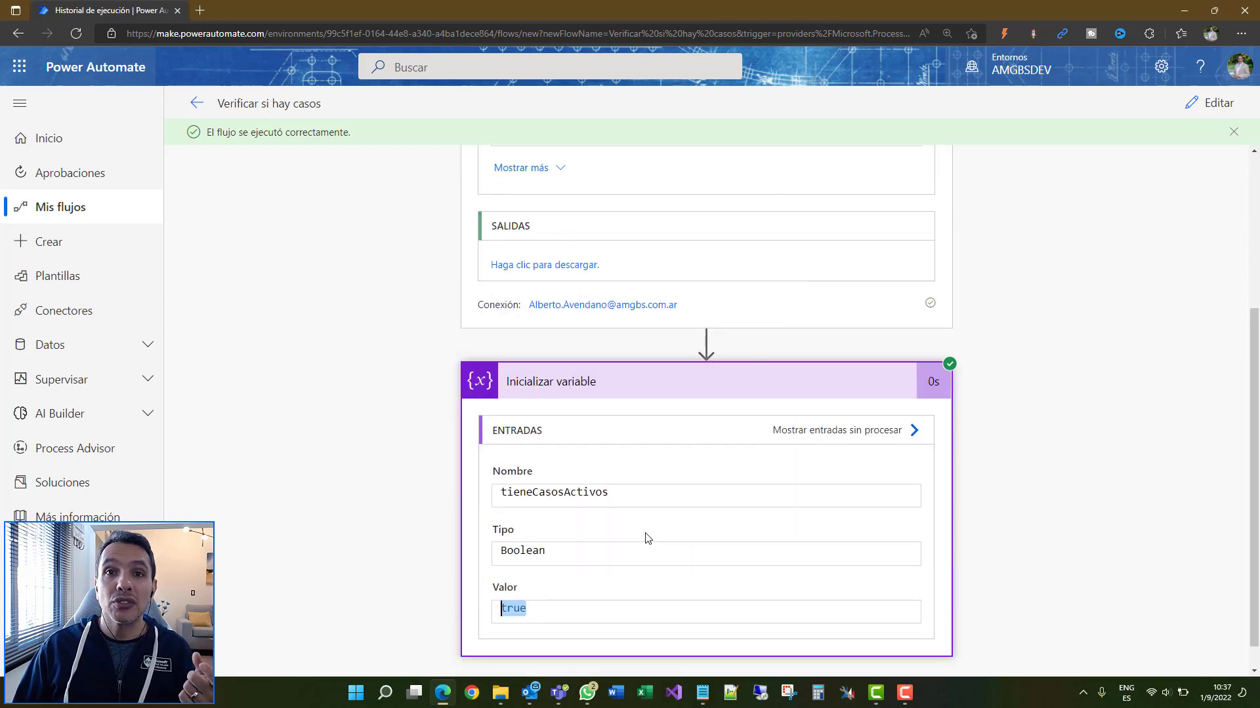